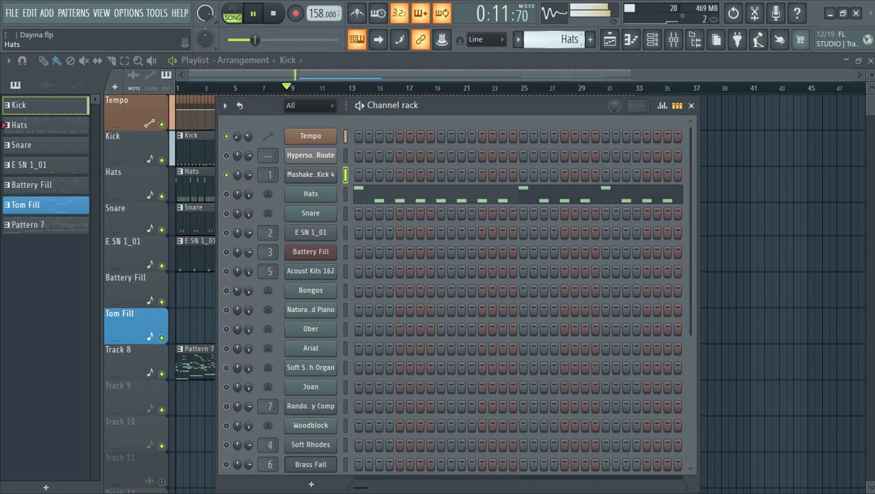
Inspect the Hats channel's MIDI settings and examine its open and closed hi-hat notes in the piano roll
{"action": "left_click", "coordinate": [328, 194]}
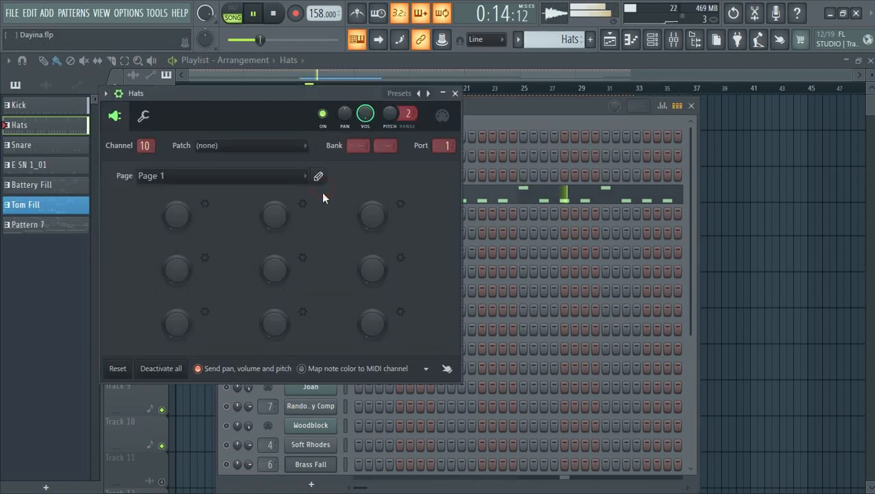
{"action": "left_click", "coordinate": [455, 93]}
{"action": "left_click", "coordinate": [451, 201]}
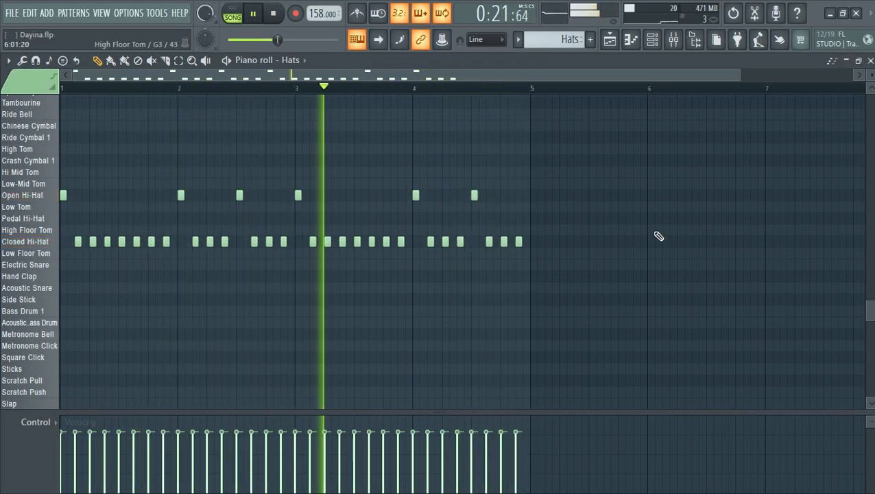
{"action": "scroll", "coordinate": [669, 235], "scroll_direction": "up", "scroll_amount": 5}
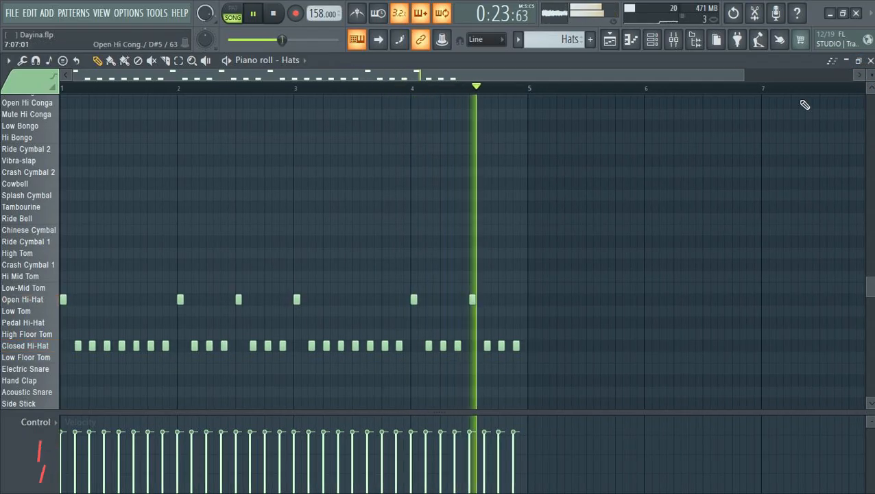
{"action": "scroll", "coordinate": [742, 160], "scroll_direction": "down", "scroll_amount": 1}
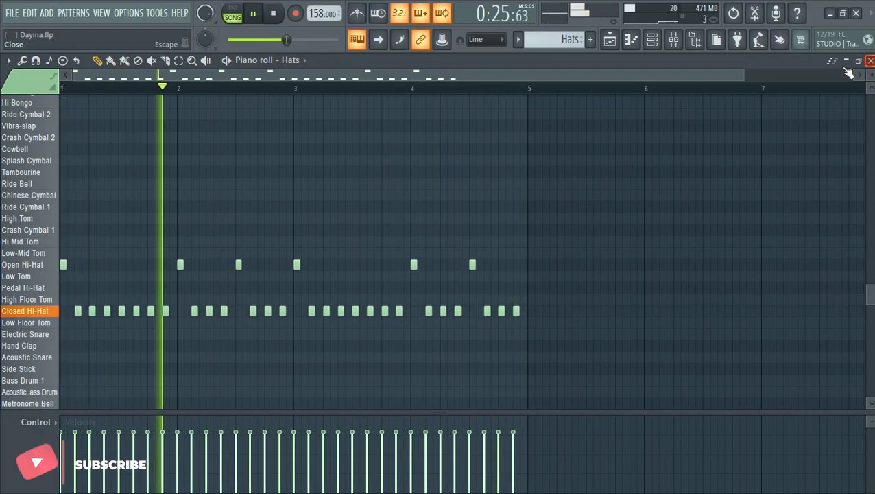
{"action": "left_click", "coordinate": [870, 61]}
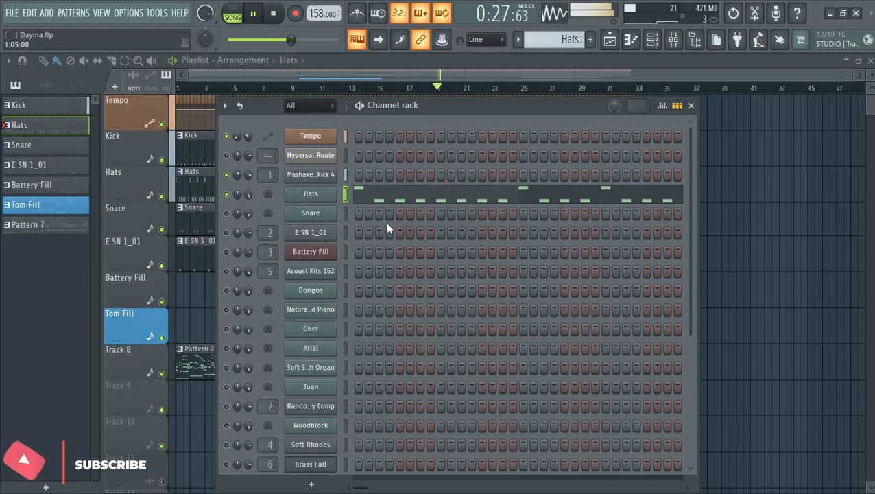
Switch to the Snare pattern and view its notes in the piano roll
{"action": "key", "text": "KP_Add"}
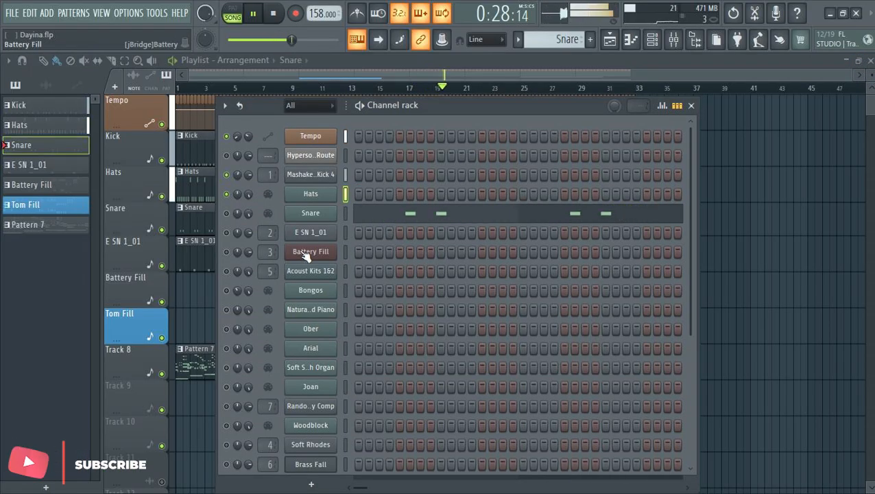
{"action": "left_click", "coordinate": [398, 217]}
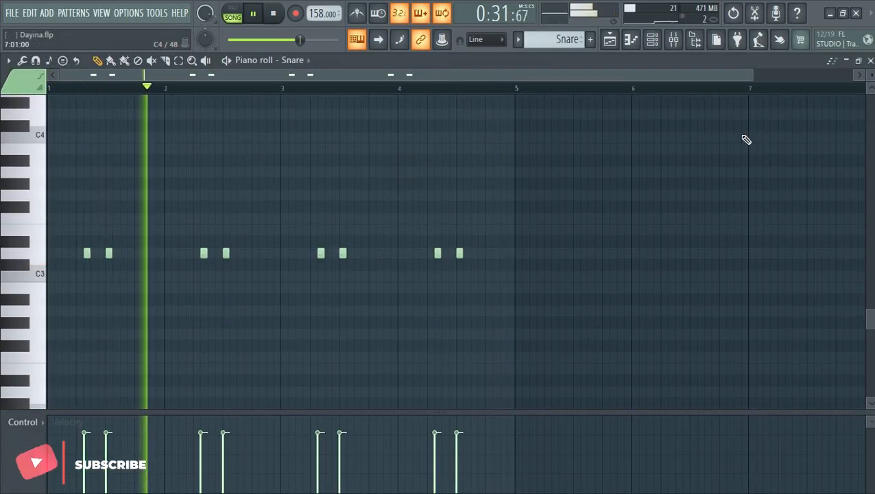
{"action": "key", "text": "F7"}
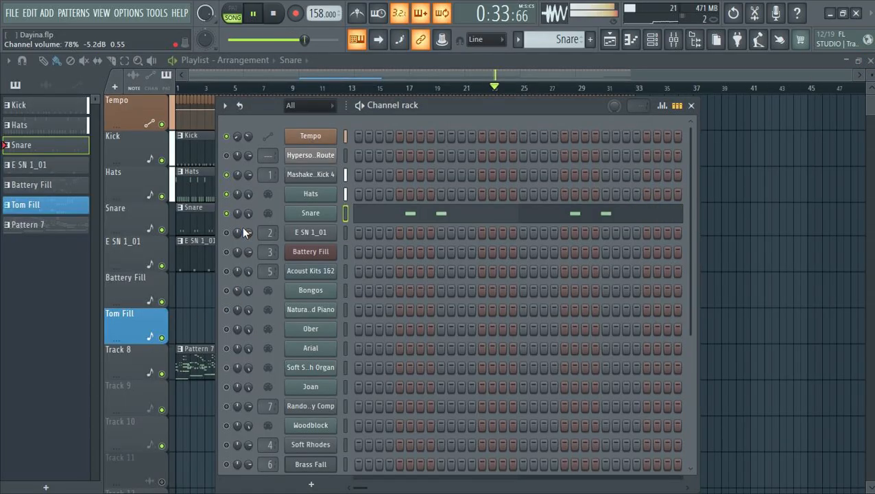
Switch to the E SN 1_01 pattern and examine its piano roll notes and channel settings
{"action": "key", "text": "KP_Add"}
{"action": "left_click", "coordinate": [412, 233]}
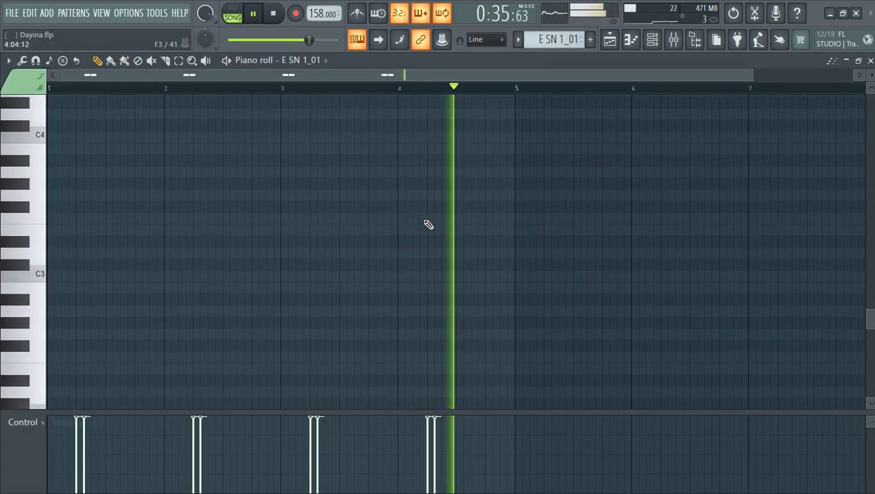
{"action": "scroll", "coordinate": [430, 223], "scroll_direction": "up", "scroll_amount": 4}
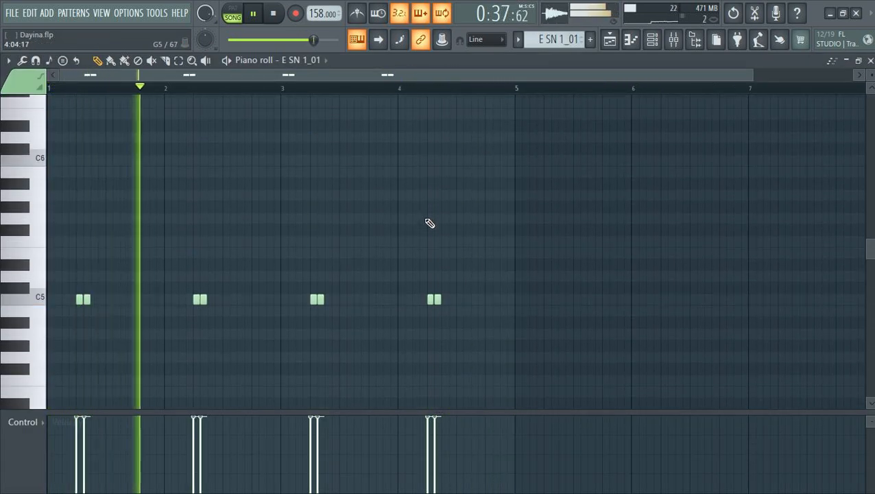
{"action": "scroll", "coordinate": [157, 92], "scroll_direction": "up", "scroll_amount": 5}
{"action": "scroll", "coordinate": [157, 92], "scroll_direction": "down", "scroll_amount": 6}
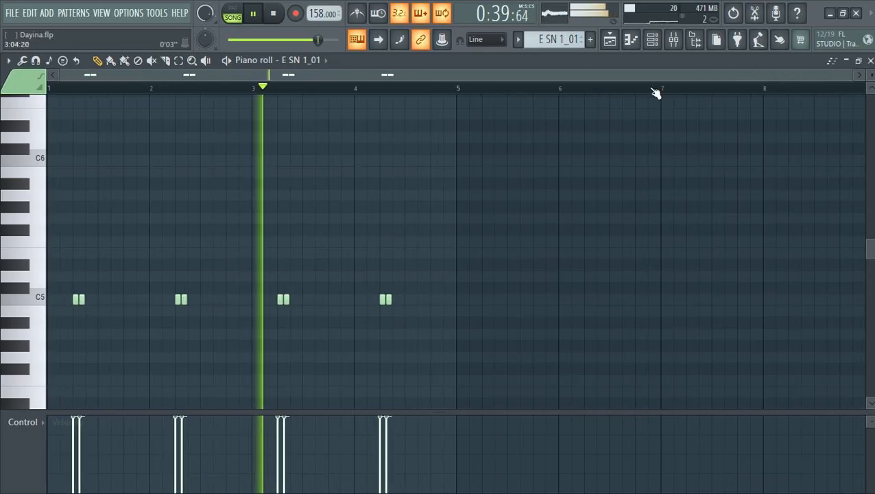
{"action": "left_click", "coordinate": [870, 61]}
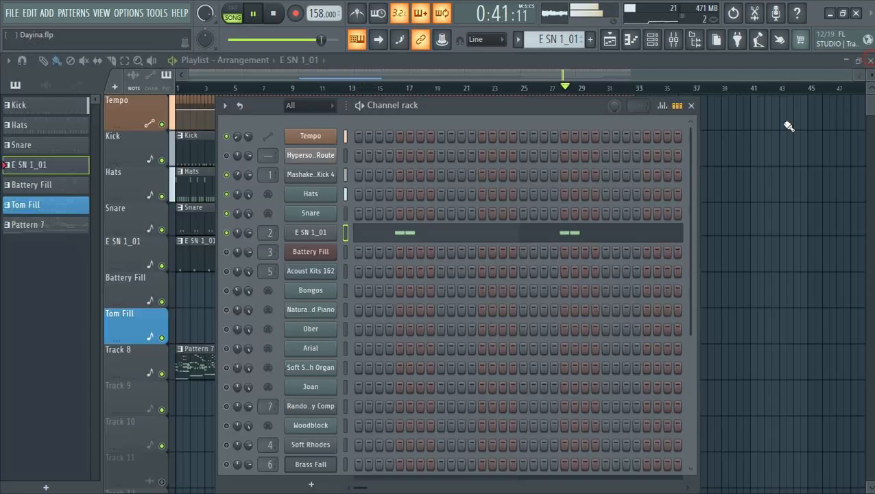
{"action": "left_click", "coordinate": [318, 235]}
{"action": "left_click", "coordinate": [480, 237]}
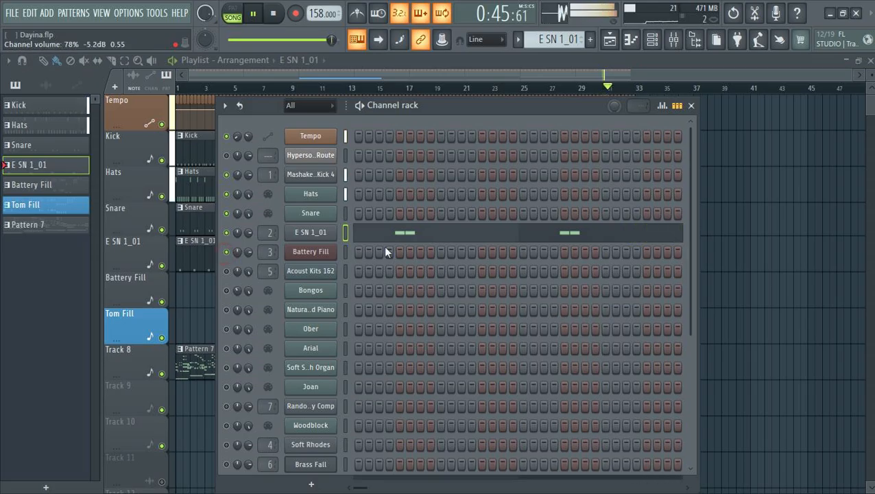
Switch to the Battery Fill pattern and examine its notes in the piano roll and its placement in the playlist
{"action": "key", "text": "KP_Add"}
{"action": "left_click", "coordinate": [494, 252]}
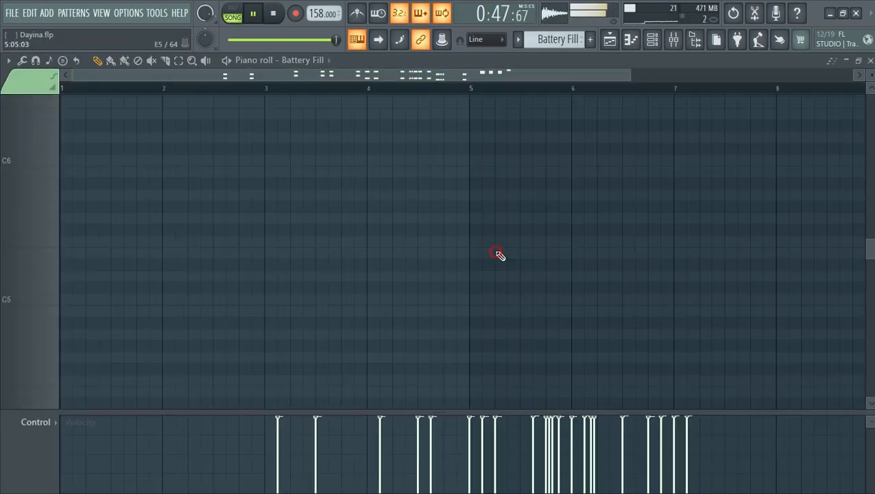
{"action": "scroll", "coordinate": [502, 88], "scroll_direction": "down", "scroll_amount": 2}
{"action": "scroll", "coordinate": [535, 178], "scroll_direction": "up", "scroll_amount": 5}
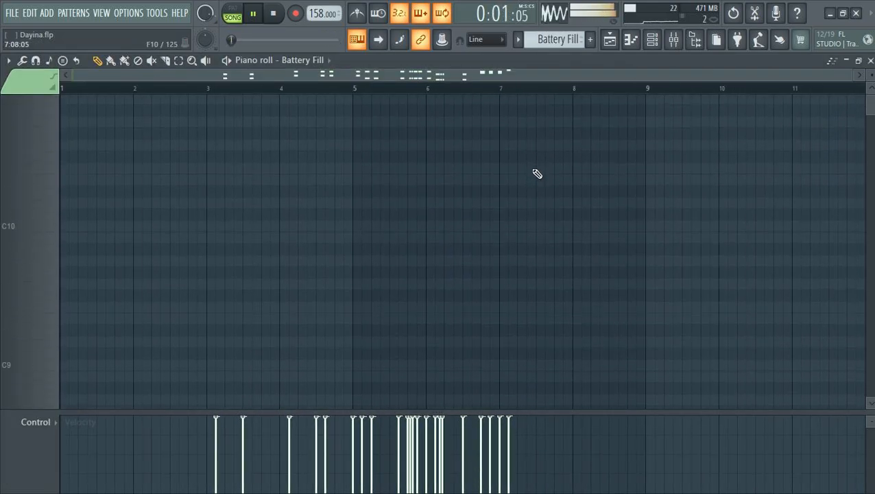
{"action": "scroll", "coordinate": [531, 176], "scroll_direction": "down", "scroll_amount": 6}
{"action": "scroll", "coordinate": [520, 182], "scroll_direction": "up", "scroll_amount": 3}
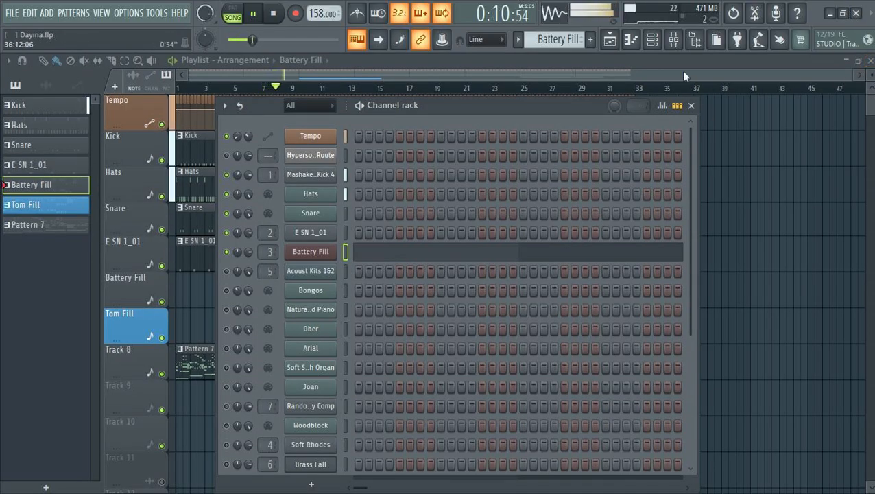
{"action": "left_click", "coordinate": [691, 106]}
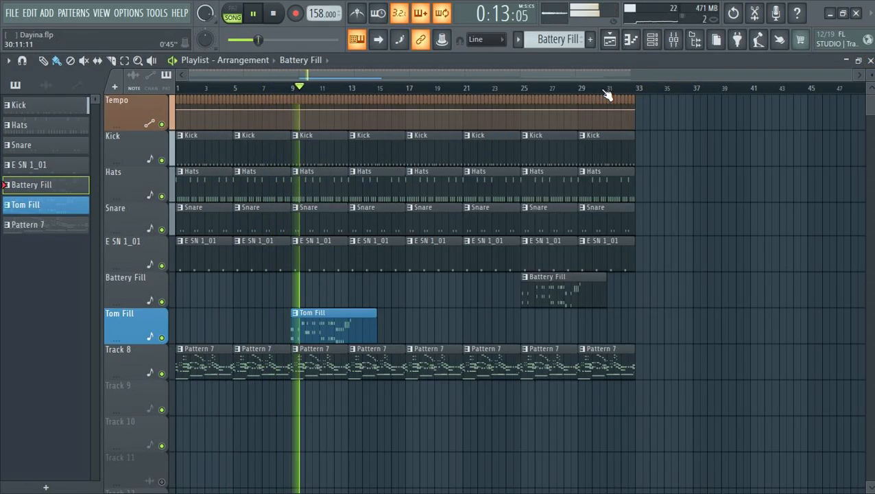
{"action": "left_click", "coordinate": [652, 39]}
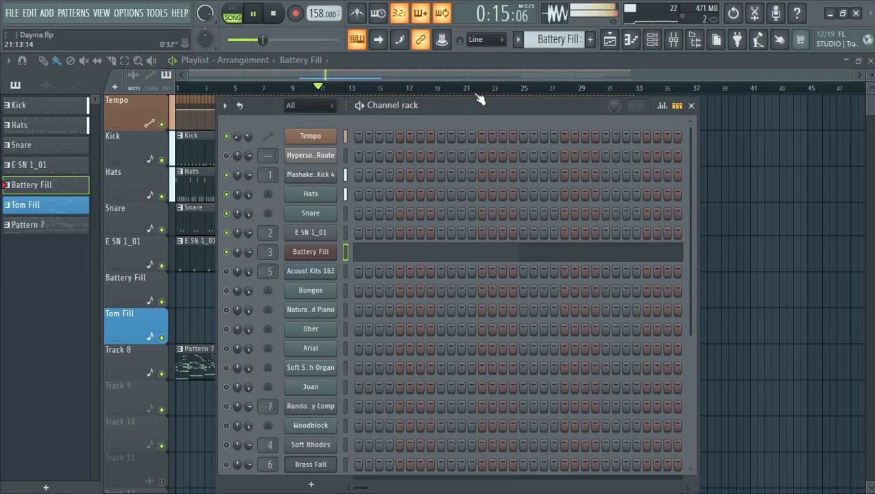
Switch to the Tom Fill pattern and examine the Acoust Kits 1&2 notes and SoundFont Player settings
{"action": "key", "text": "KP_Add"}
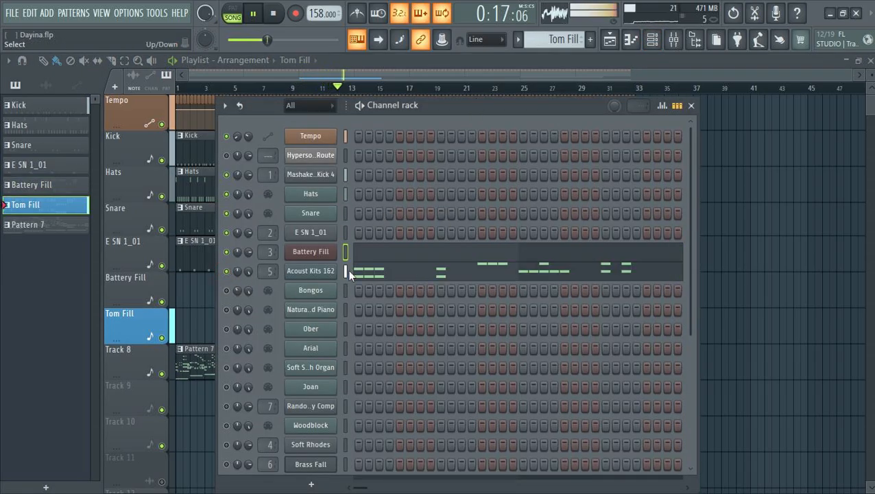
{"action": "left_click", "coordinate": [393, 273]}
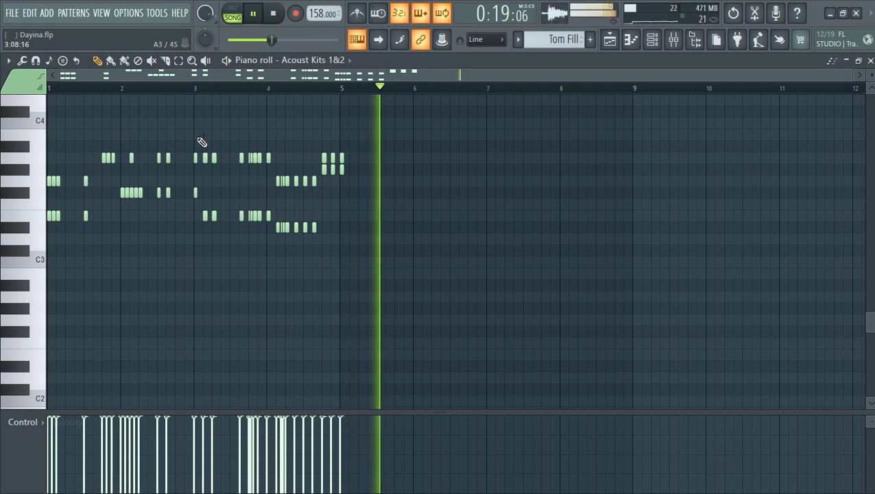
{"action": "scroll", "coordinate": [81, 97], "scroll_direction": "up", "scroll_amount": 10}
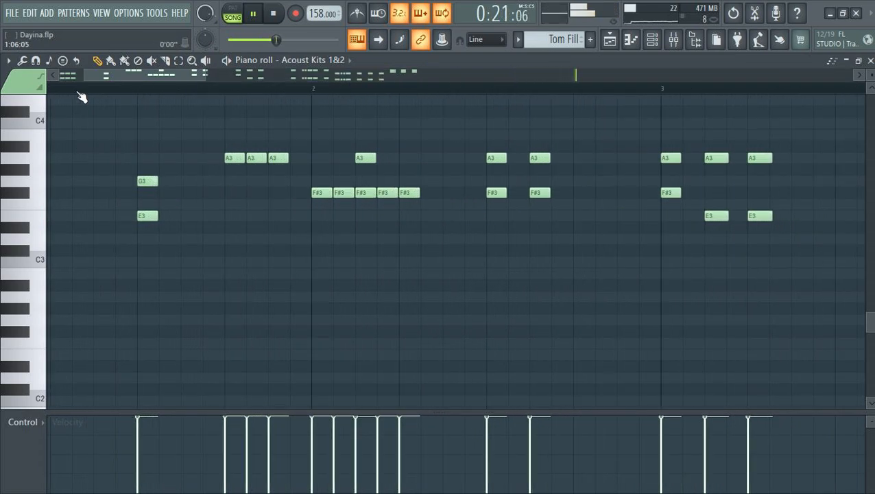
{"action": "scroll", "coordinate": [81, 98], "scroll_direction": "down", "scroll_amount": 8}
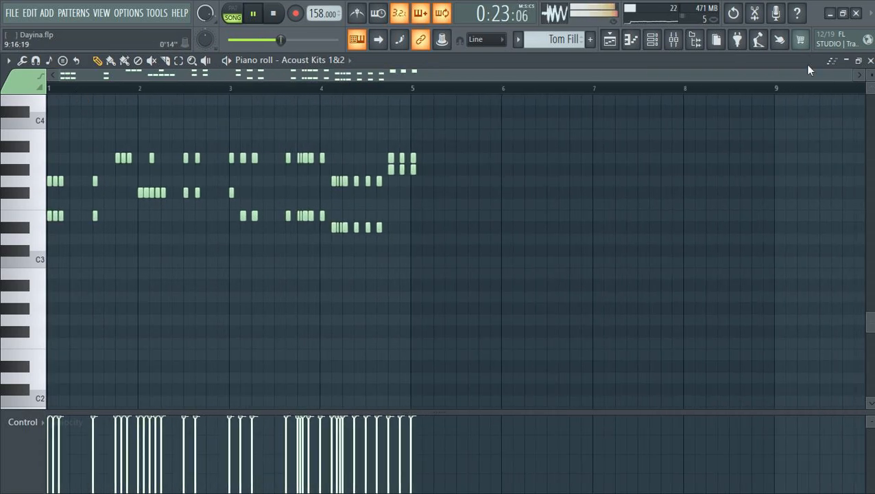
{"action": "left_click", "coordinate": [869, 61]}
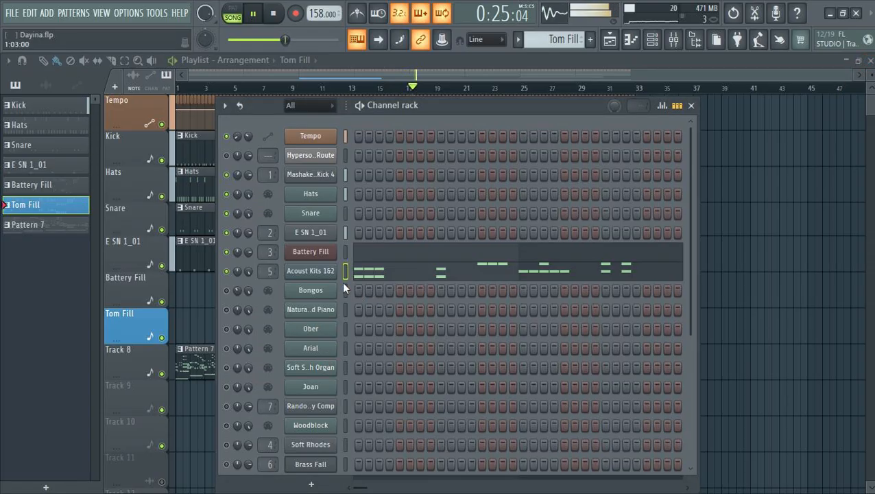
{"action": "left_click", "coordinate": [312, 273]}
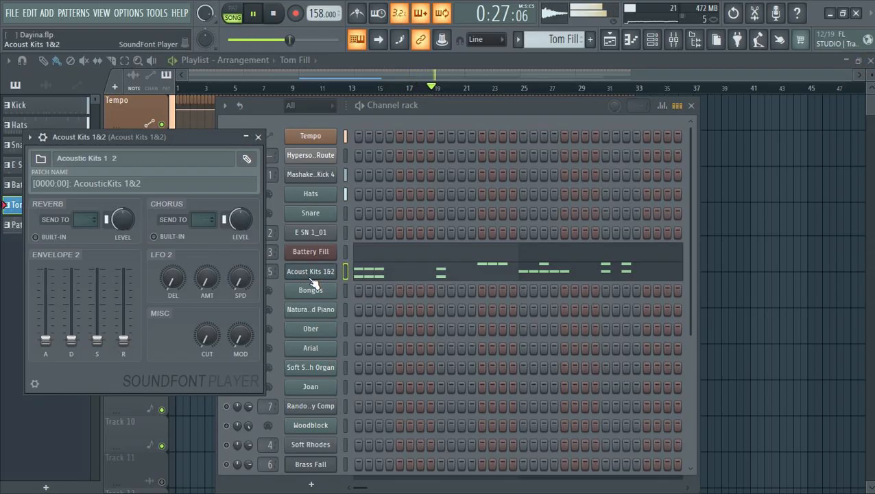
{"action": "left_click", "coordinate": [310, 276]}
Switch to Pattern 7 and check the Bongos channel's MIDI settings
{"action": "key", "text": "KP_Add"}
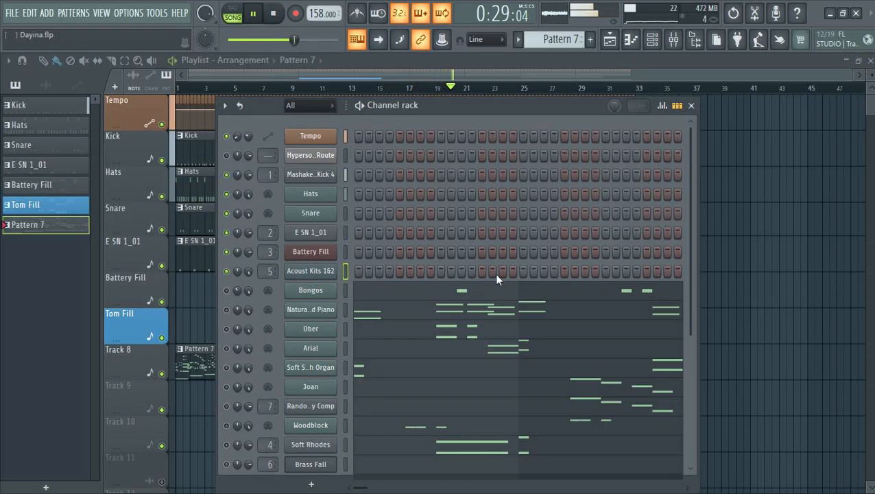
{"action": "scroll", "coordinate": [388, 279], "scroll_direction": "down", "scroll_amount": 3}
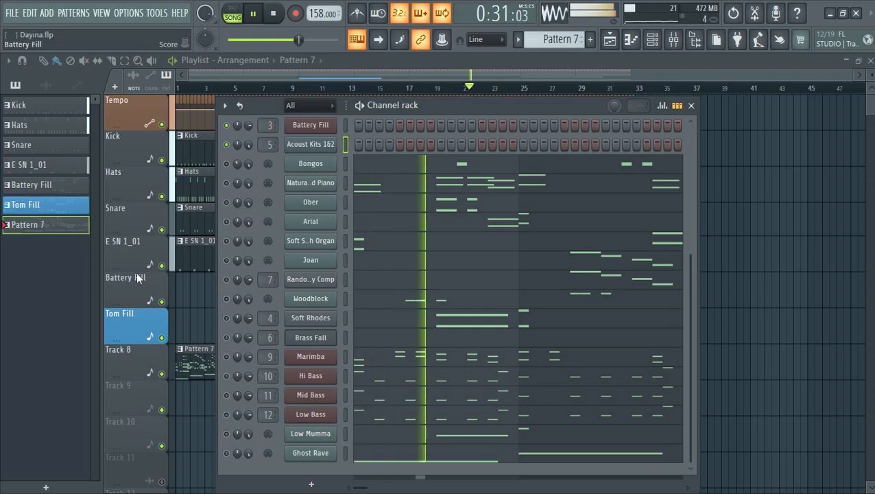
{"action": "left_click", "coordinate": [319, 166]}
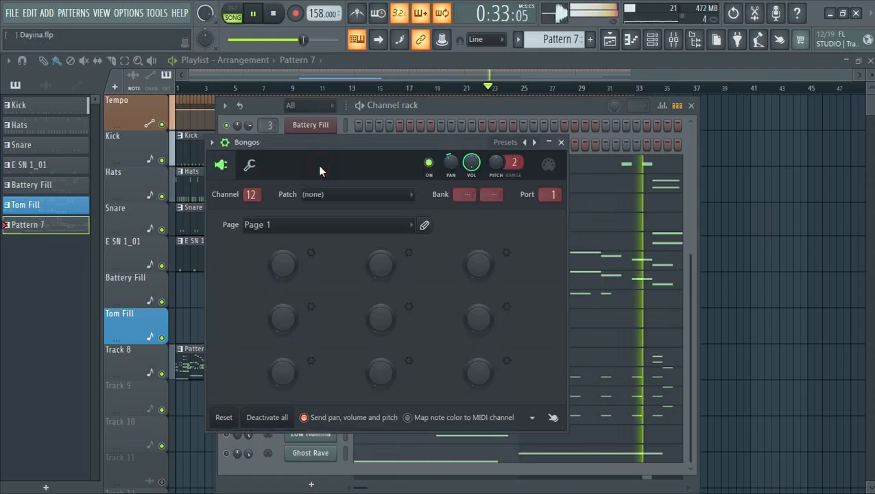
{"action": "left_click", "coordinate": [561, 142]}
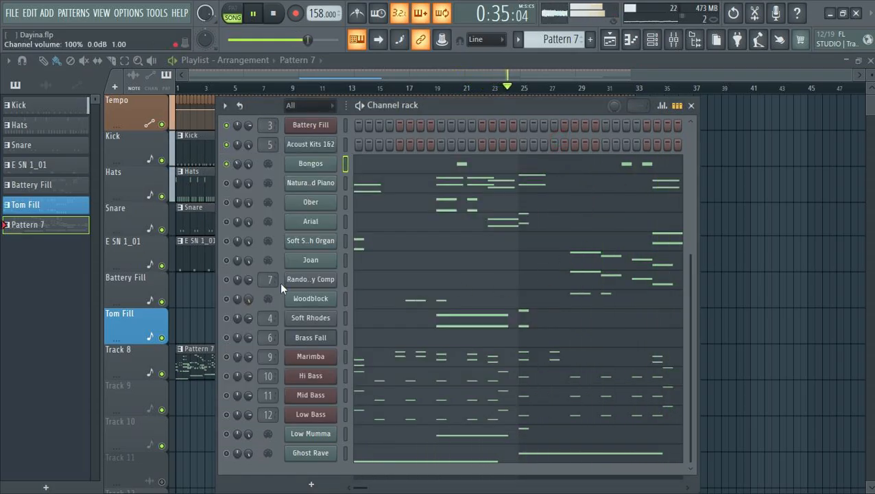
Examine the Bongos notes of Pattern 7 in the piano roll and return to the channel rack
{"action": "scroll", "coordinate": [550, 258], "scroll_direction": "up", "scroll_amount": 2}
{"action": "scroll", "coordinate": [547, 258], "scroll_direction": "down", "scroll_amount": 2}
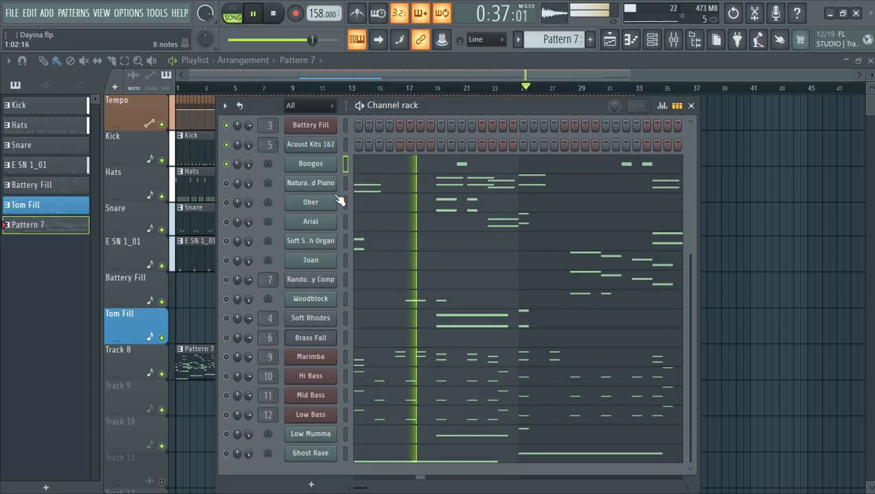
{"action": "left_click", "coordinate": [408, 173]}
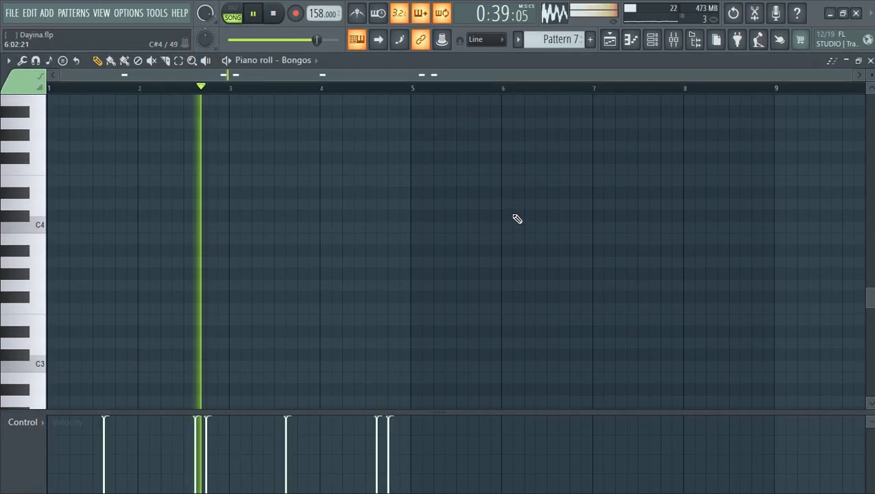
{"action": "scroll", "coordinate": [517, 219], "scroll_direction": "up", "scroll_amount": 2}
{"action": "scroll", "coordinate": [521, 218], "scroll_direction": "down", "scroll_amount": 4}
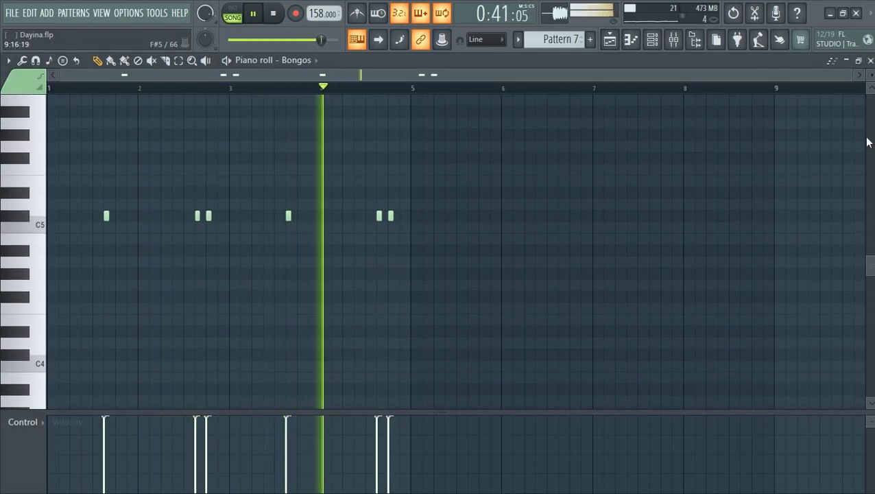
{"action": "left_click", "coordinate": [870, 61]}
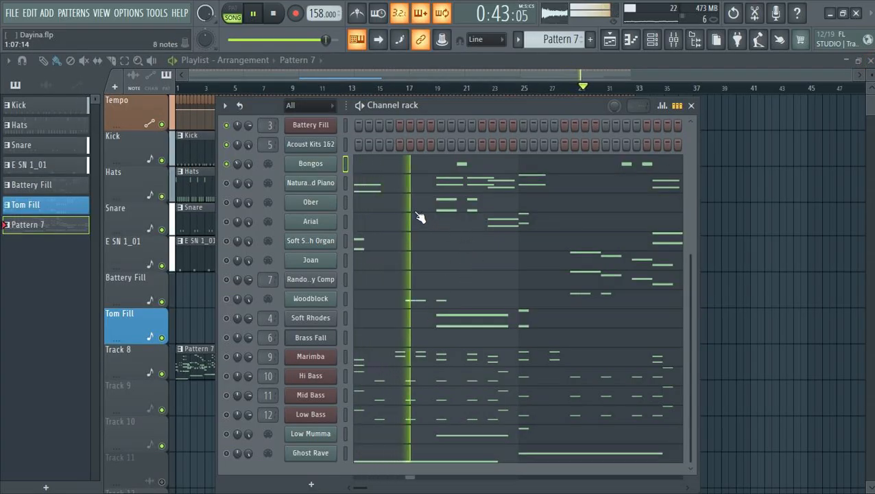
Check the Natural Grand Piano channel's miscellaneous settings and its MIDI channel and port page
{"action": "left_click", "coordinate": [309, 185]}
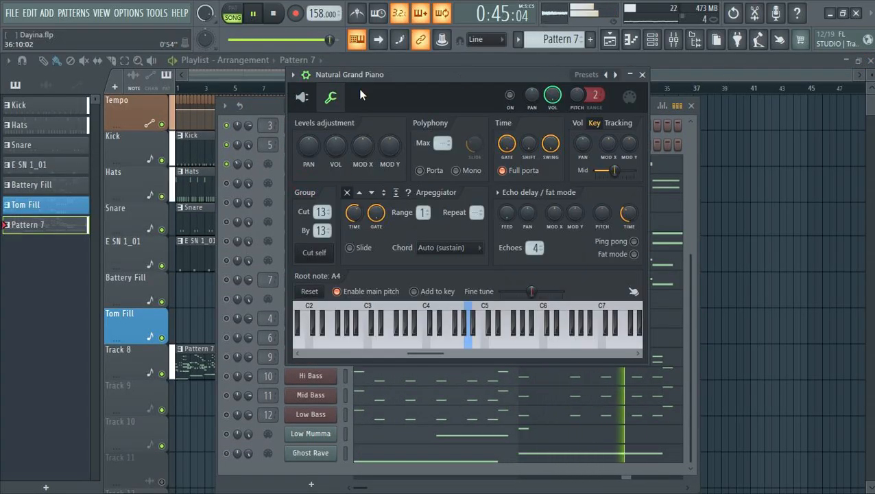
{"action": "left_click", "coordinate": [300, 100]}
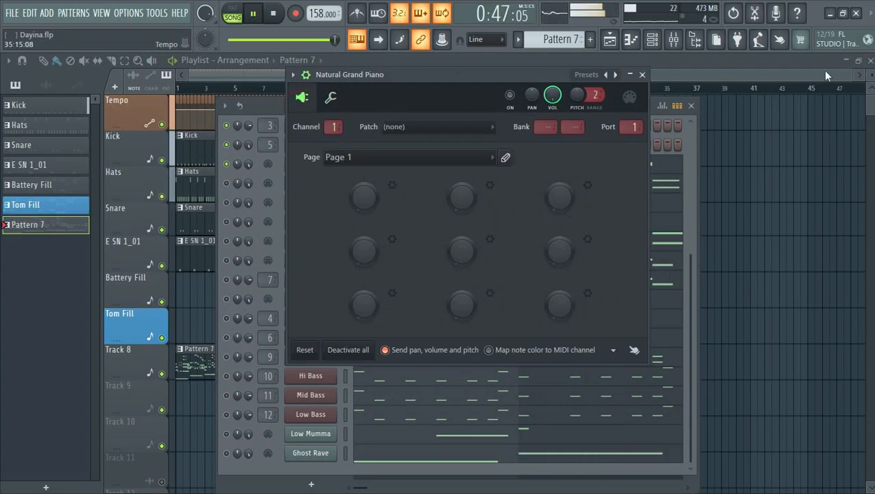
{"action": "left_click", "coordinate": [643, 76]}
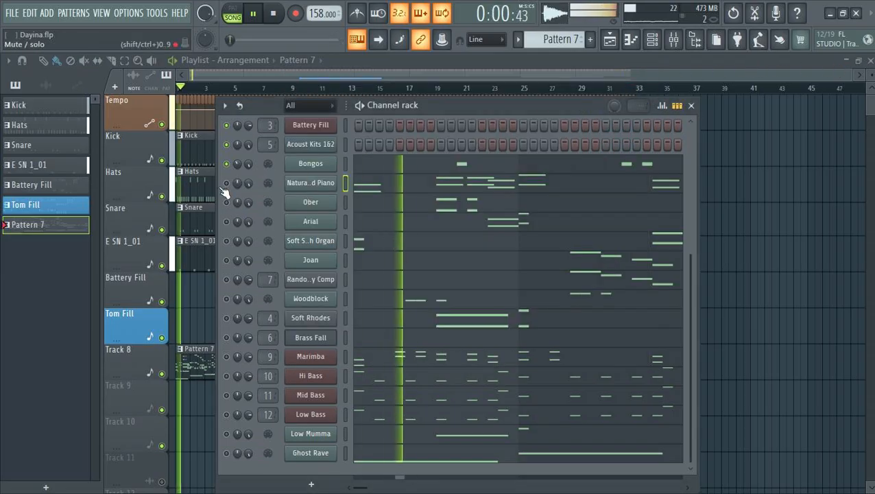
Examine the Natural Grand Piano notes of Pattern 7 in the piano roll
{"action": "left_click", "coordinate": [372, 186]}
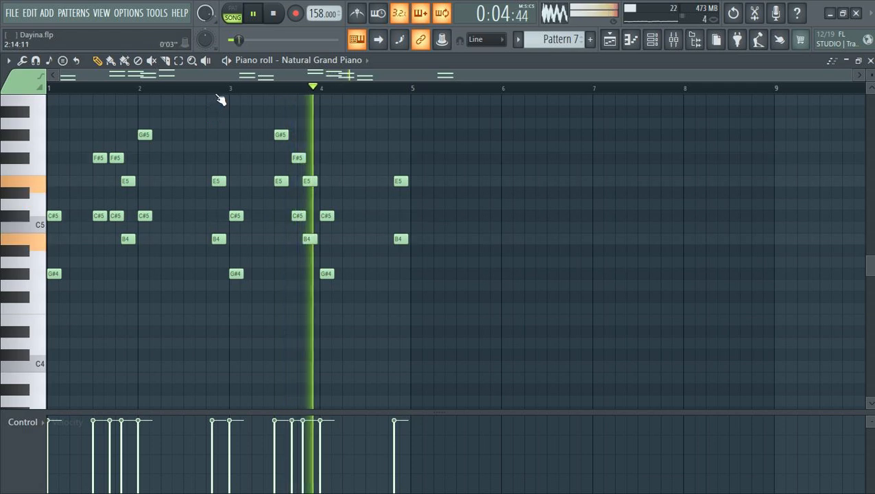
{"action": "scroll", "coordinate": [238, 78], "scroll_direction": "up", "scroll_amount": 3}
{"action": "left_click_drag", "start_coordinate": [238, 77], "coordinate": [130, 78]}
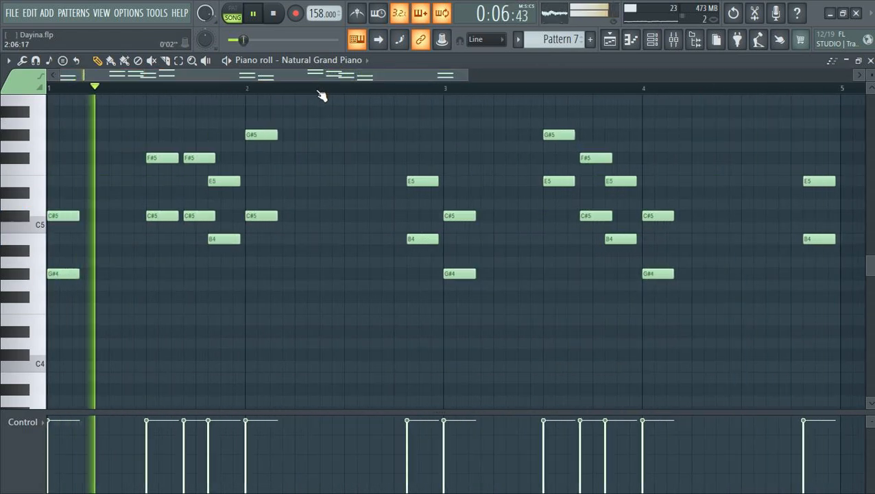
{"action": "scroll", "coordinate": [322, 90], "scroll_direction": "down", "scroll_amount": 2}
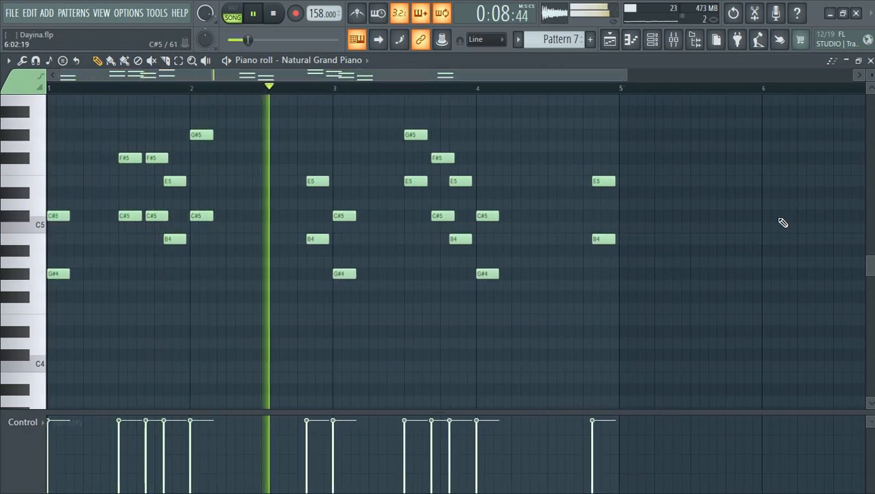
{"action": "scroll", "coordinate": [790, 222], "scroll_direction": "down", "scroll_amount": 1}
{"action": "scroll", "coordinate": [794, 223], "scroll_direction": "up", "scroll_amount": 1}
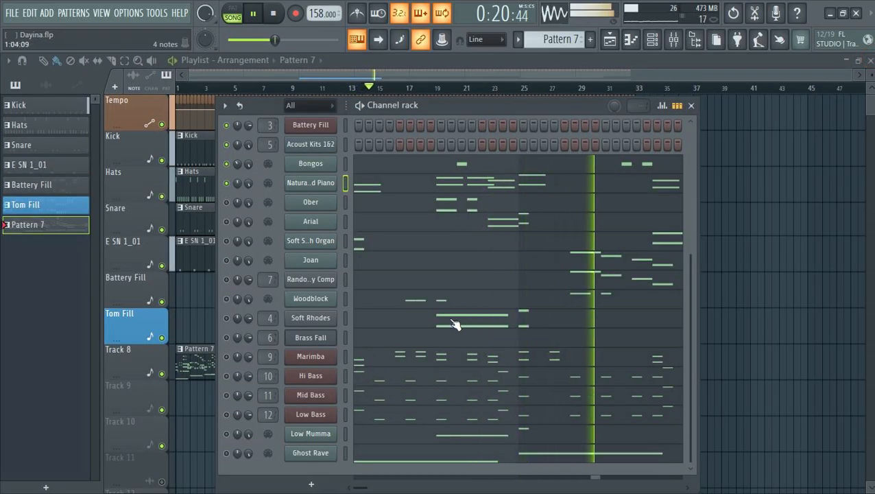
Examine the Marimba and Hi Bass notes of Pattern 7 in the piano roll and return to the channel rack
{"action": "left_click", "coordinate": [394, 360]}
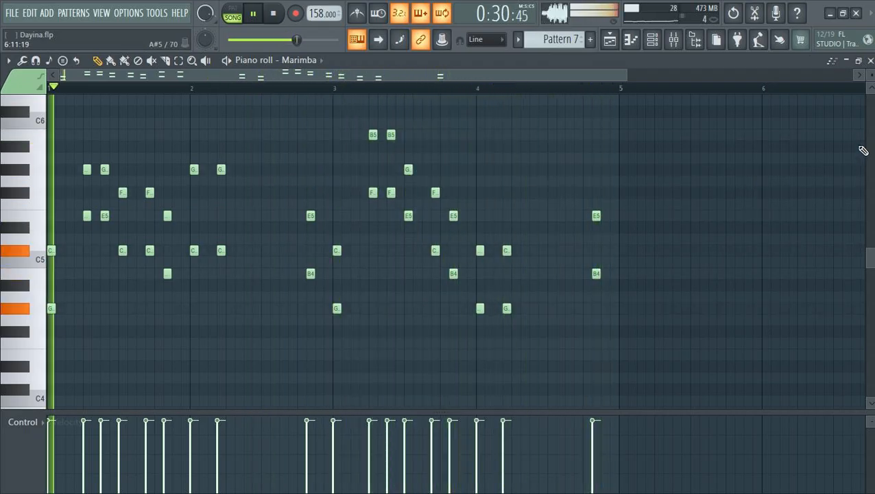
{"action": "left_click", "coordinate": [871, 61]}
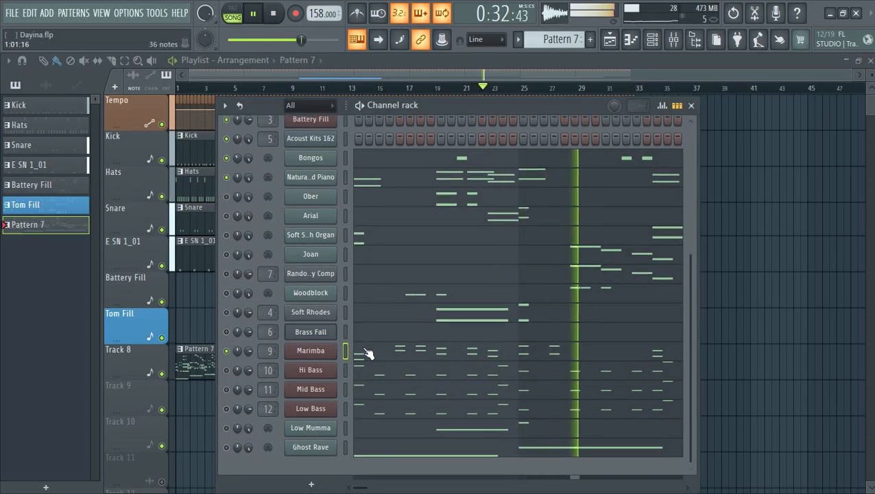
{"action": "left_click", "coordinate": [383, 387]}
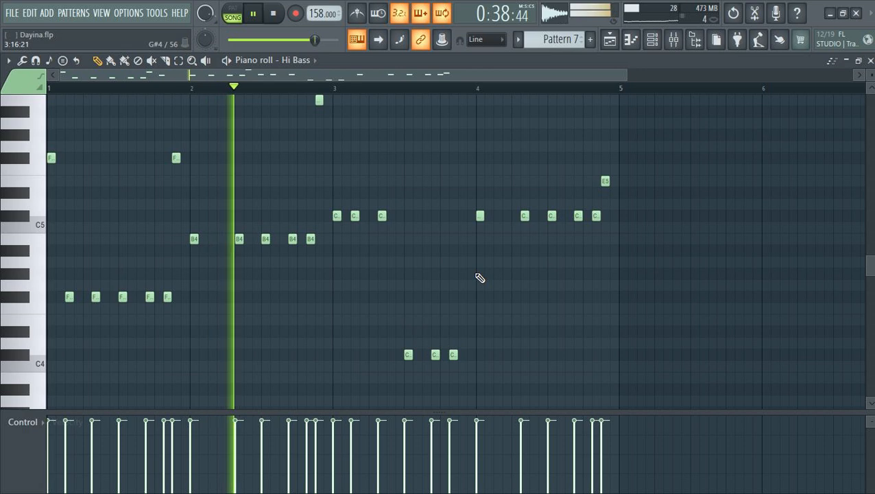
{"action": "scroll", "coordinate": [480, 277], "scroll_direction": "up", "scroll_amount": 2}
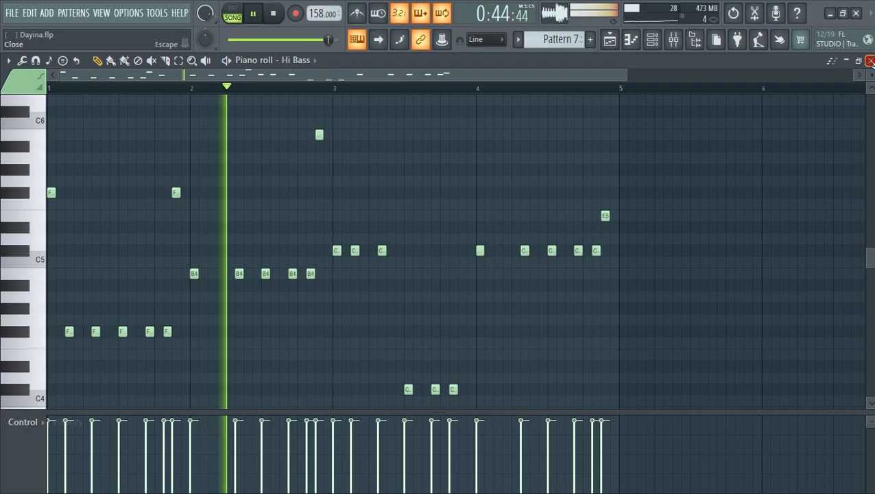
{"action": "left_click", "coordinate": [870, 61]}
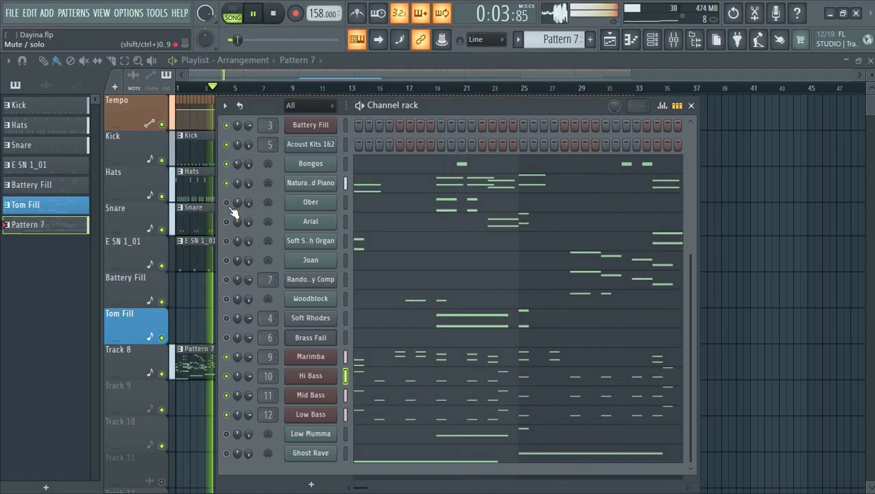
Check the Ober channel's miscellaneous settings and examine its Pattern 7 notes in the piano roll
{"action": "left_click", "coordinate": [310, 202]}
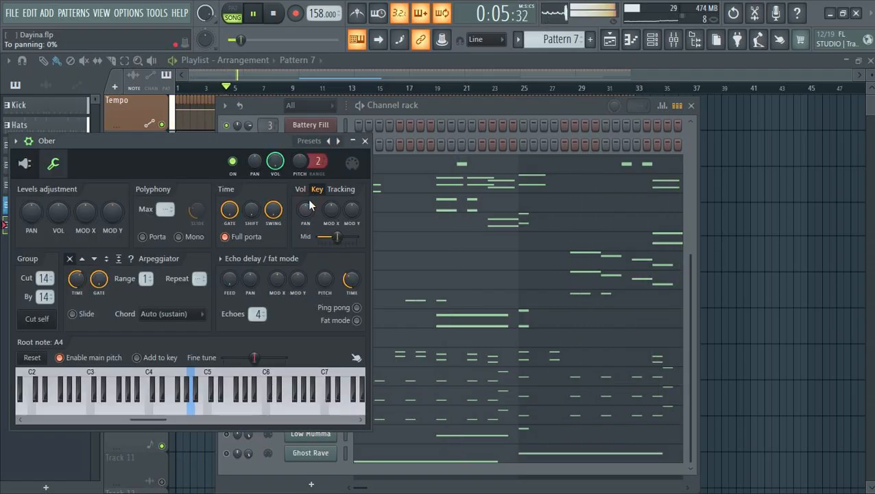
{"action": "left_click", "coordinate": [365, 141]}
{"action": "left_click", "coordinate": [396, 209]}
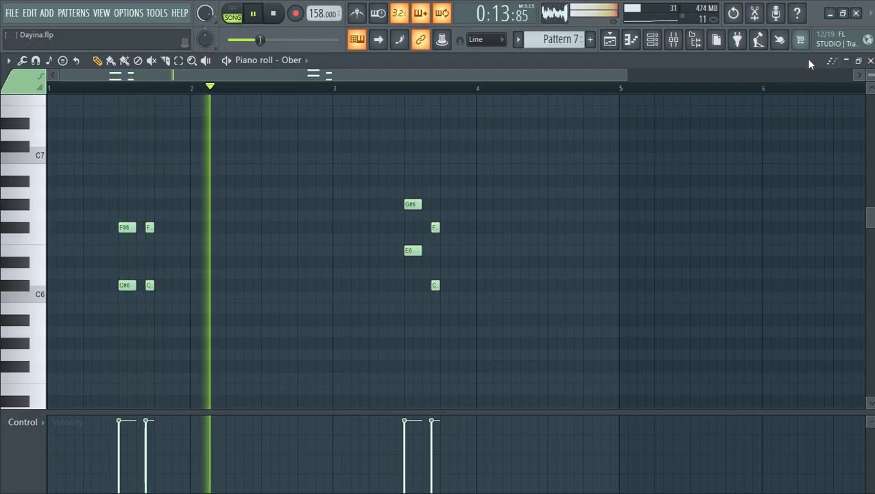
{"action": "left_click", "coordinate": [871, 61]}
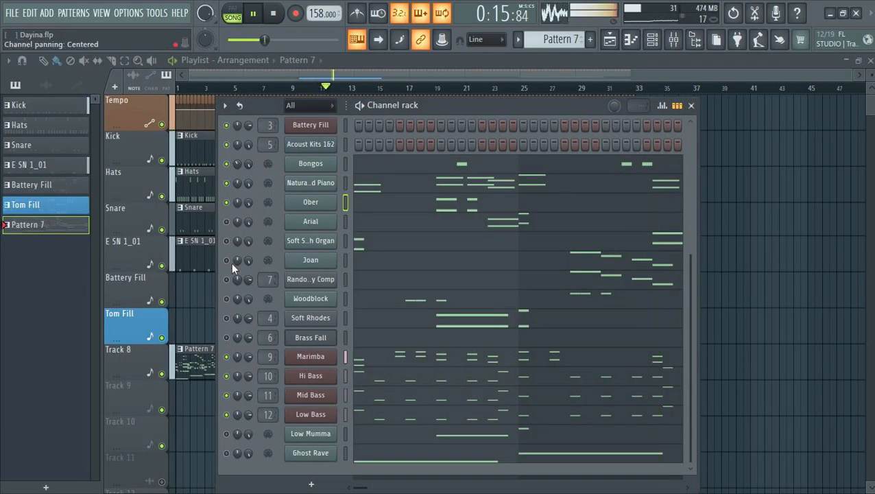
Check the Arial channel's settings and examine its Pattern 7 notes in the piano roll
{"action": "left_click", "coordinate": [310, 223]}
{"action": "left_click", "coordinate": [426, 203]}
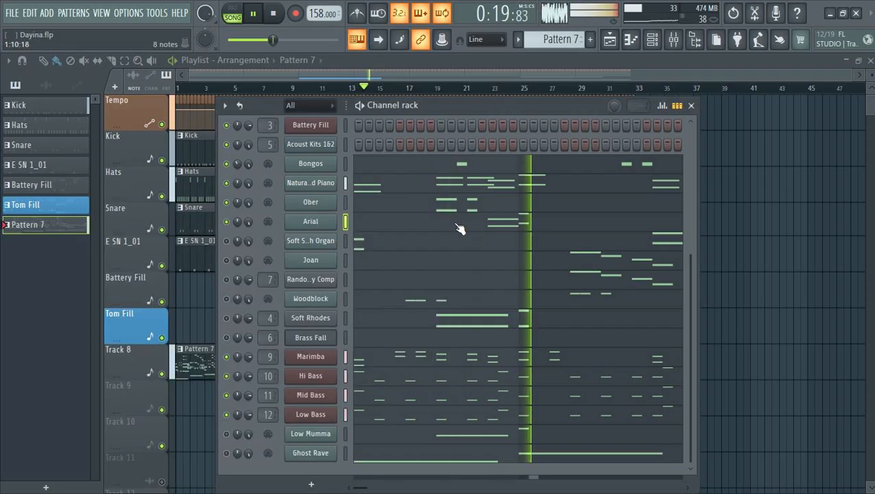
{"action": "left_click", "coordinate": [459, 229]}
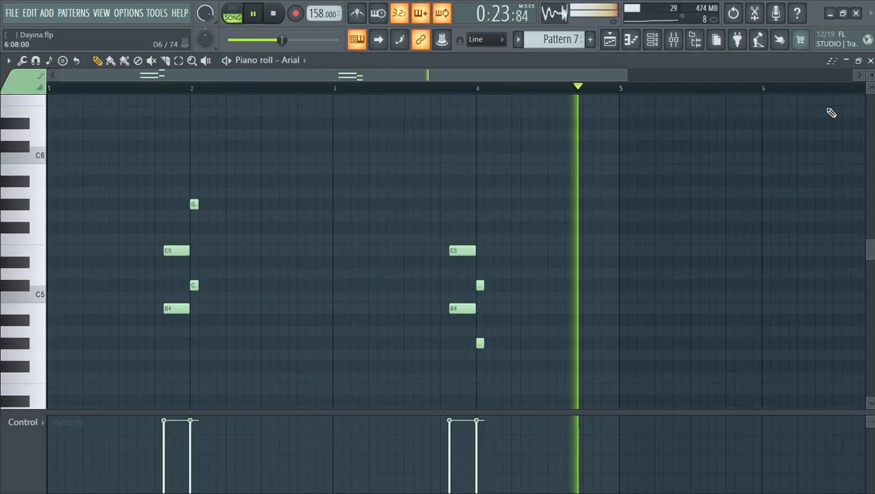
{"action": "left_click", "coordinate": [870, 61]}
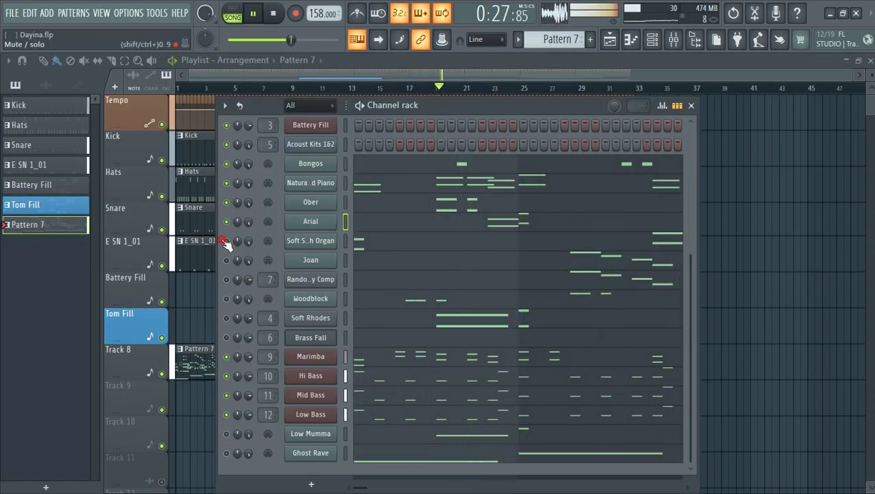
Examine the Soft Swoosh Organ and Random Poly Comp notes of Pattern 7 in the piano roll
{"action": "left_click", "coordinate": [431, 247]}
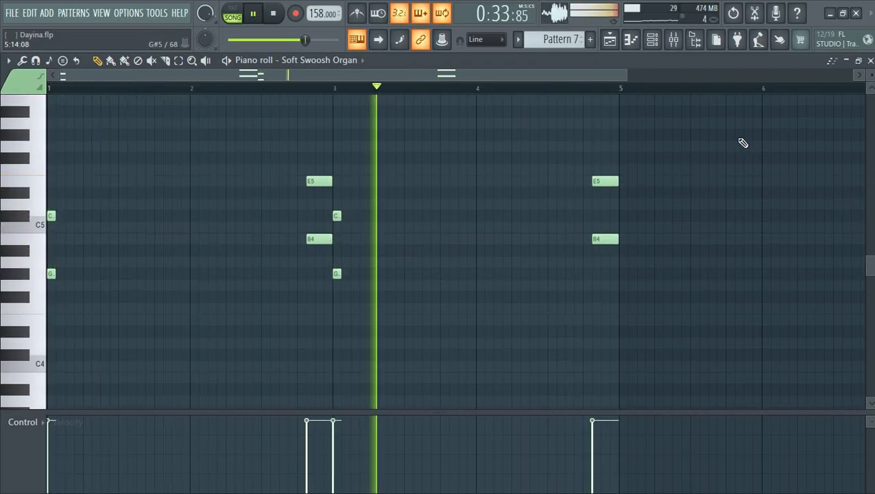
{"action": "left_click", "coordinate": [871, 61]}
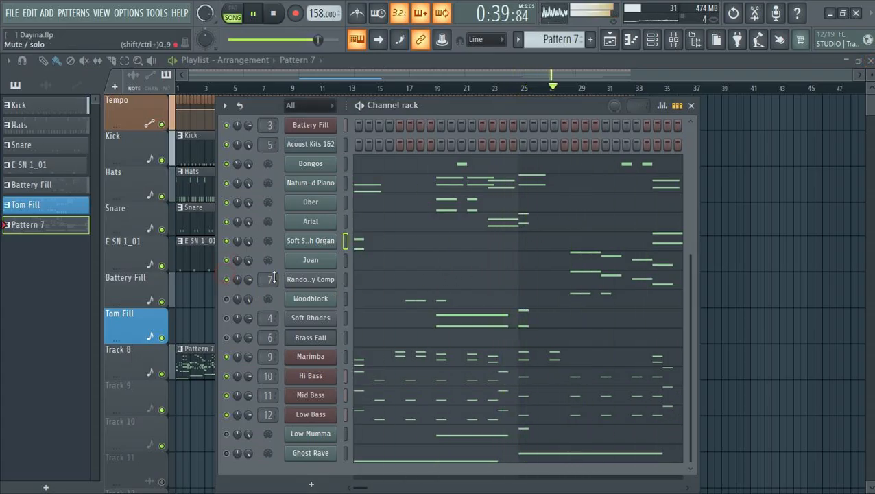
{"action": "left_click", "coordinate": [361, 285]}
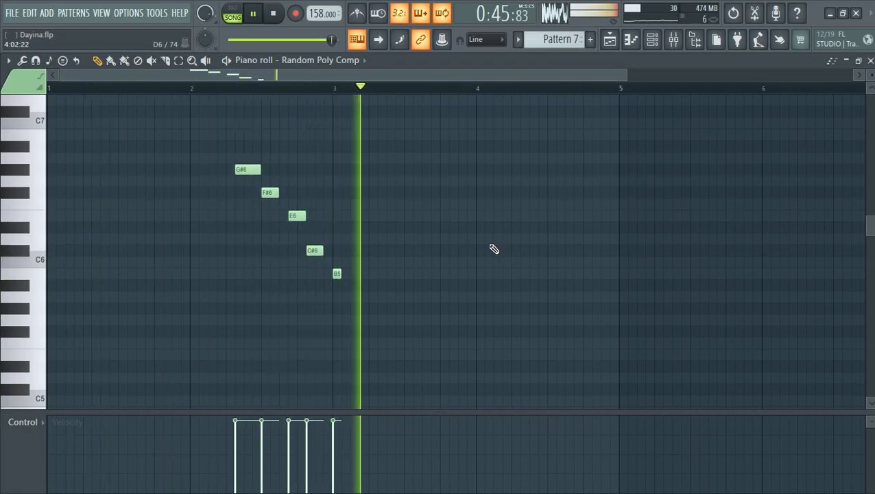
{"action": "left_click", "coordinate": [870, 61]}
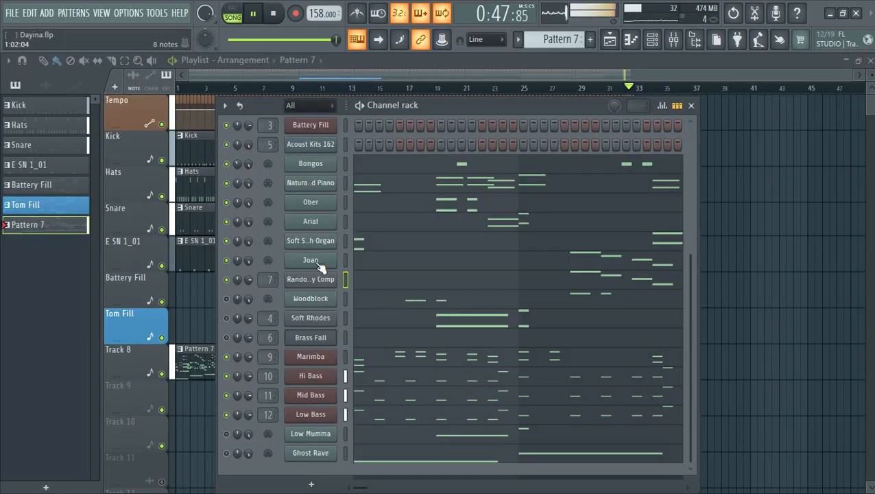
Inspect the Random Poly Comp channel's miscellaneous settings and its KORG Legacy Cell plugin preset
{"action": "left_click", "coordinate": [320, 284]}
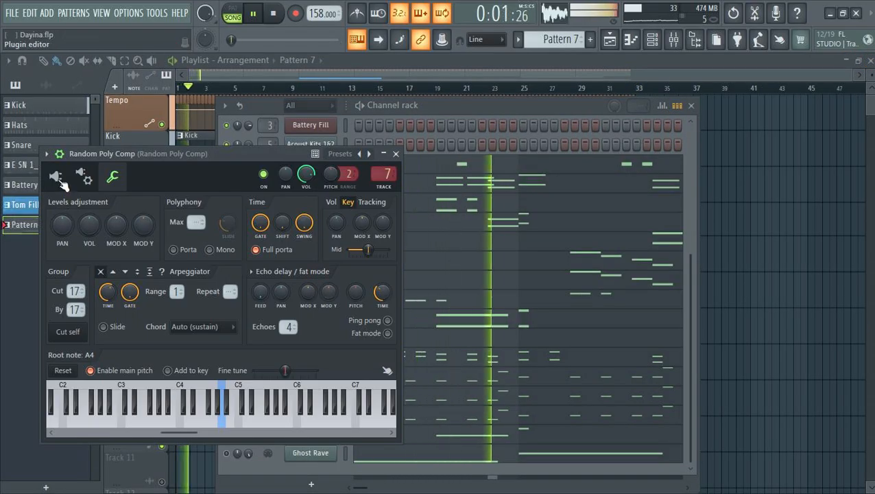
{"action": "left_click", "coordinate": [56, 177]}
{"action": "left_click_drag", "start_coordinate": [366, 160], "coordinate": [452, 96]}
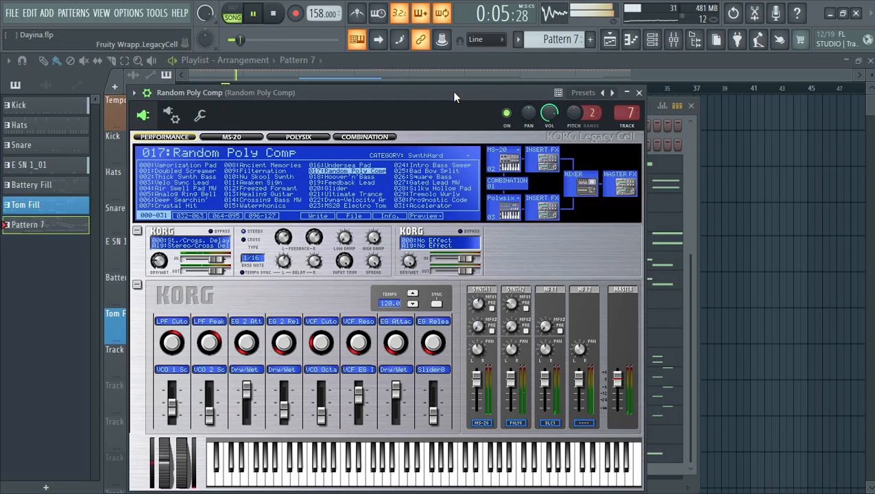
{"action": "left_click", "coordinate": [638, 92]}
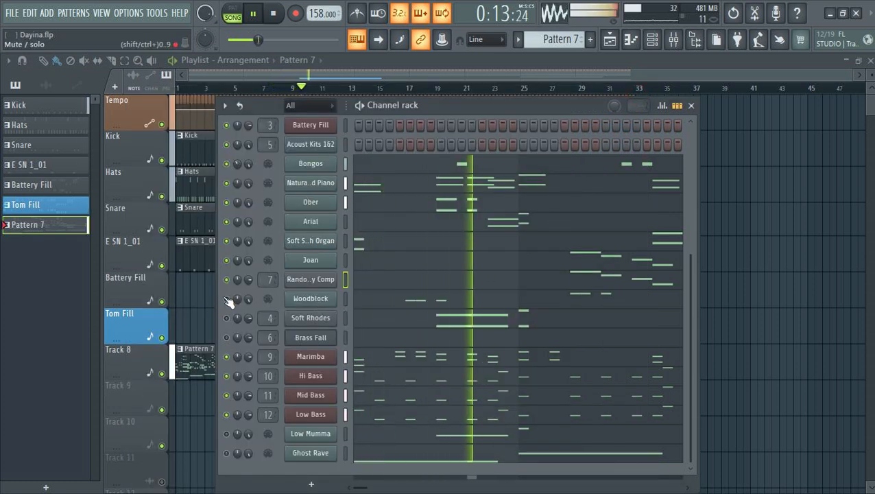
Check the Woodblock channel's settings and plugin page, and examine its Pattern 7 notes in the piano roll
{"action": "left_click", "coordinate": [321, 302]}
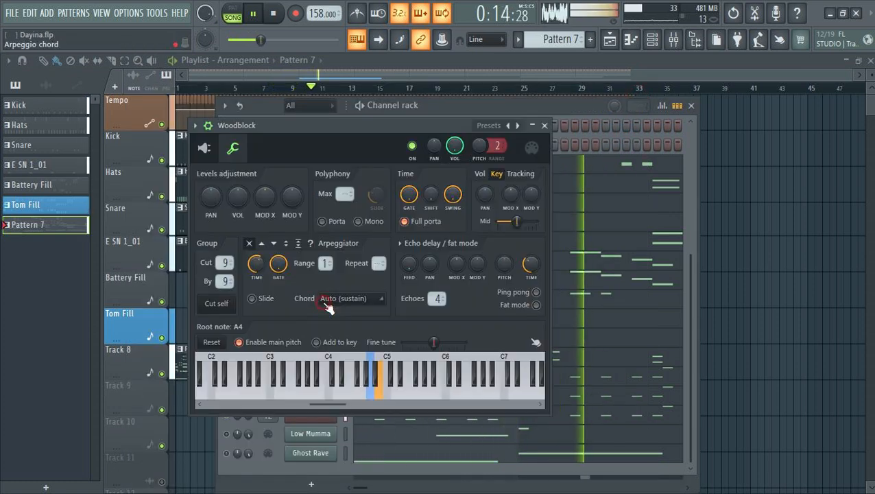
{"action": "left_click", "coordinate": [207, 150]}
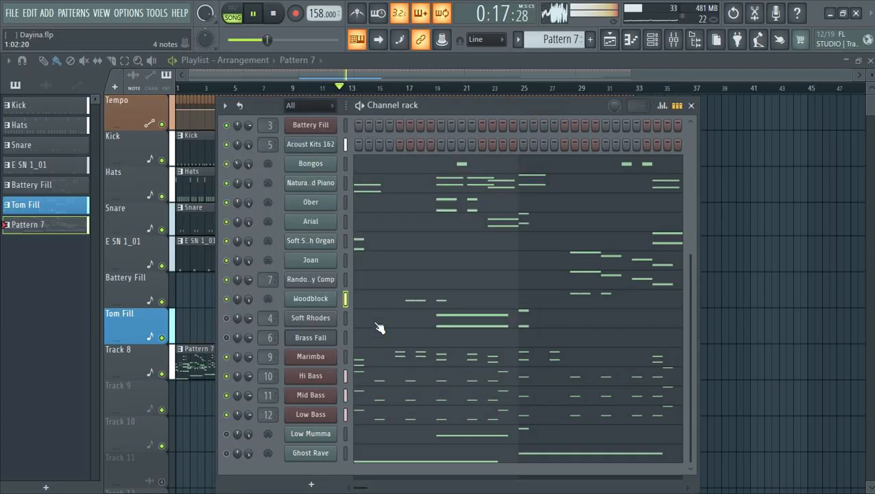
{"action": "left_click", "coordinate": [389, 304]}
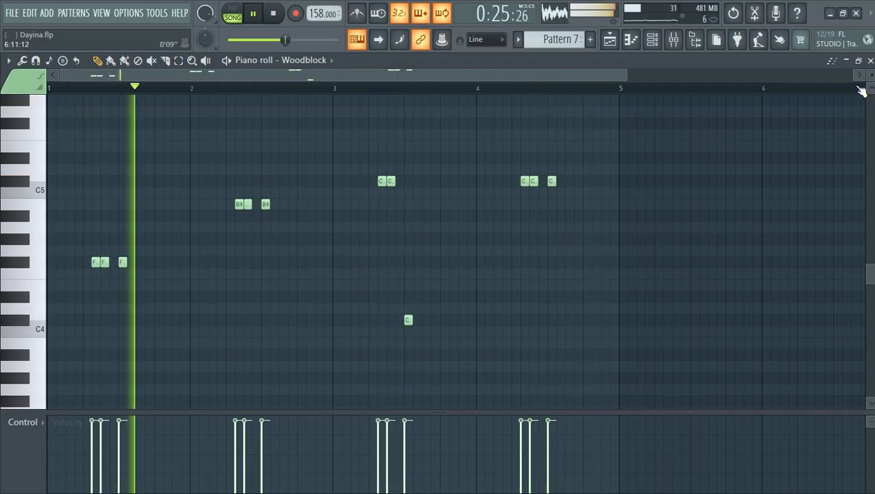
{"action": "left_click", "coordinate": [870, 61]}
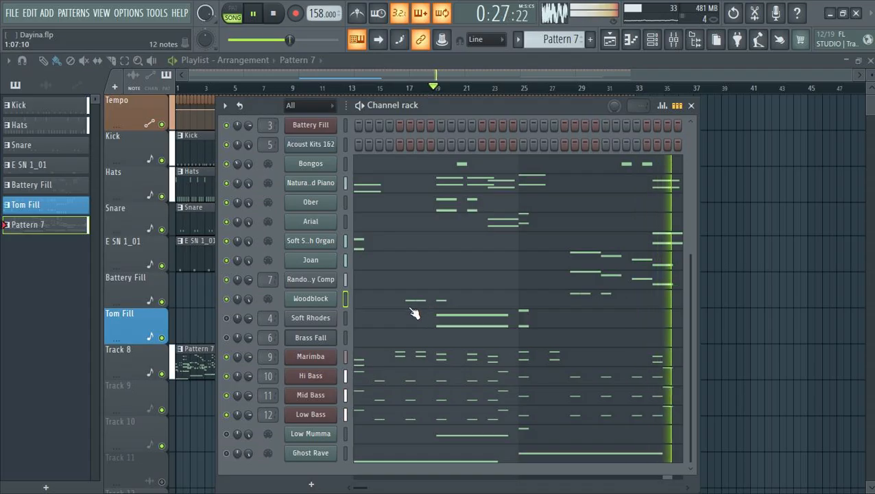
Examine the Soft Rhodes and Brass Fall notes of Pattern 7 in the piano roll and return to the channel rack
{"action": "left_click", "coordinate": [422, 320]}
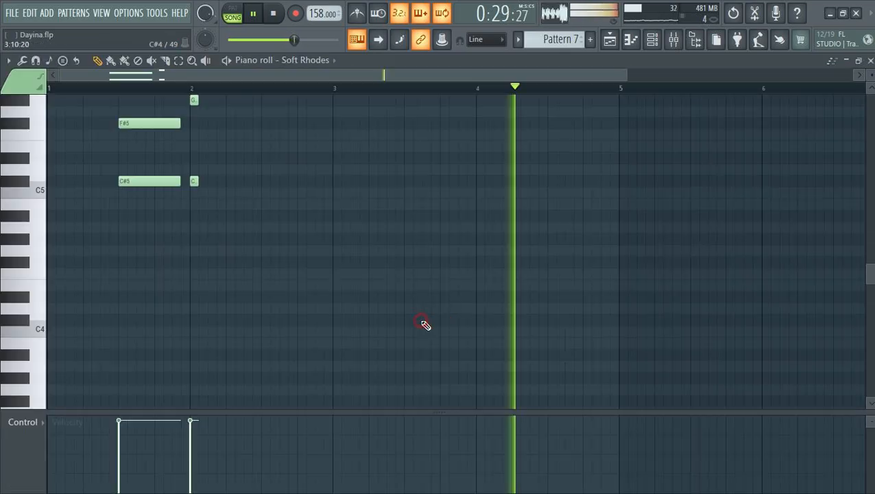
{"action": "scroll", "coordinate": [457, 240], "scroll_direction": "up", "scroll_amount": 2}
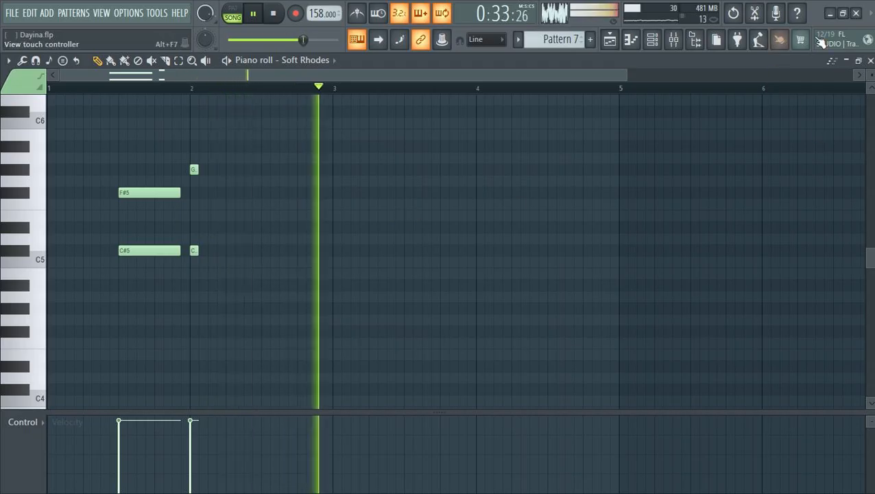
{"action": "left_click", "coordinate": [871, 62]}
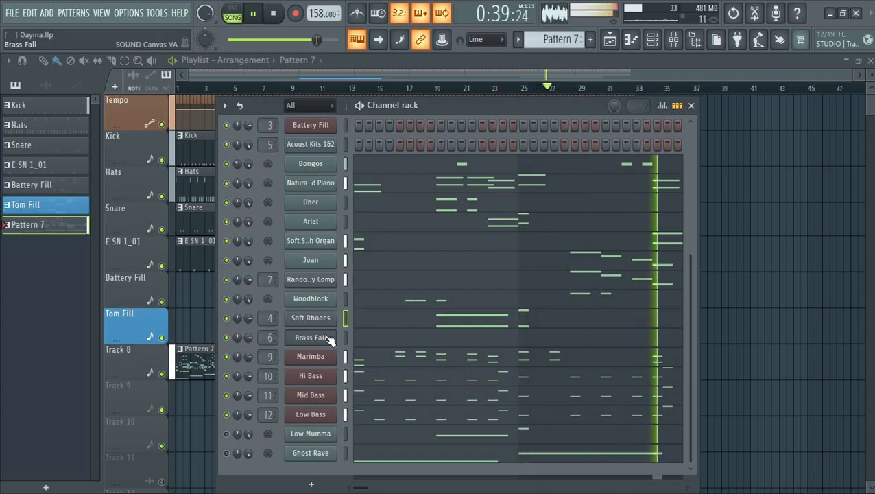
{"action": "left_click", "coordinate": [386, 340]}
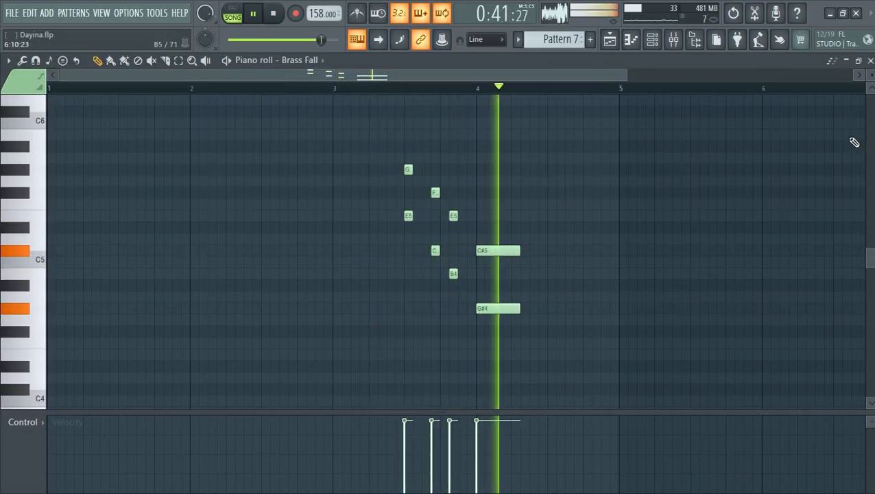
{"action": "left_click", "coordinate": [871, 60]}
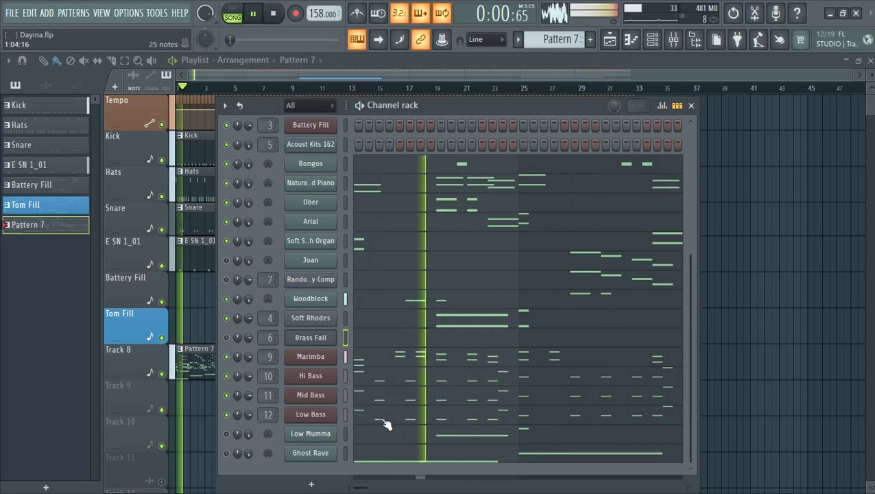
Close the channel rack, split Pattern 7 by channel, and select the resulting patterns from Bongos through Ghost Rave
{"action": "scroll", "coordinate": [491, 274], "scroll_direction": "up", "scroll_amount": 3}
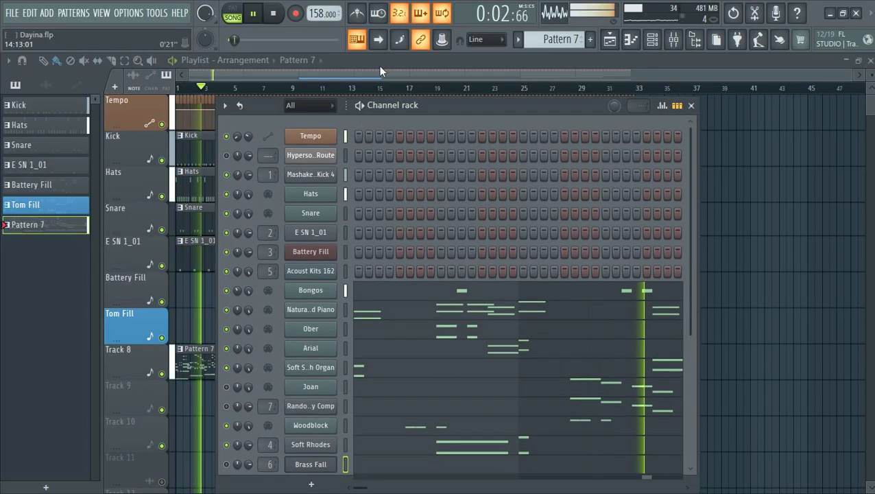
{"action": "key", "text": "F6"}
{"action": "right_click", "coordinate": [46, 227]}
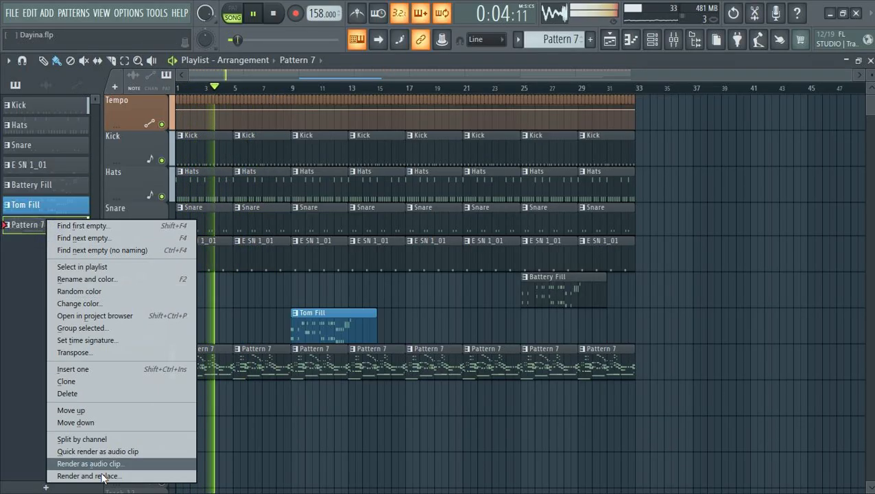
{"action": "left_click", "coordinate": [107, 437]}
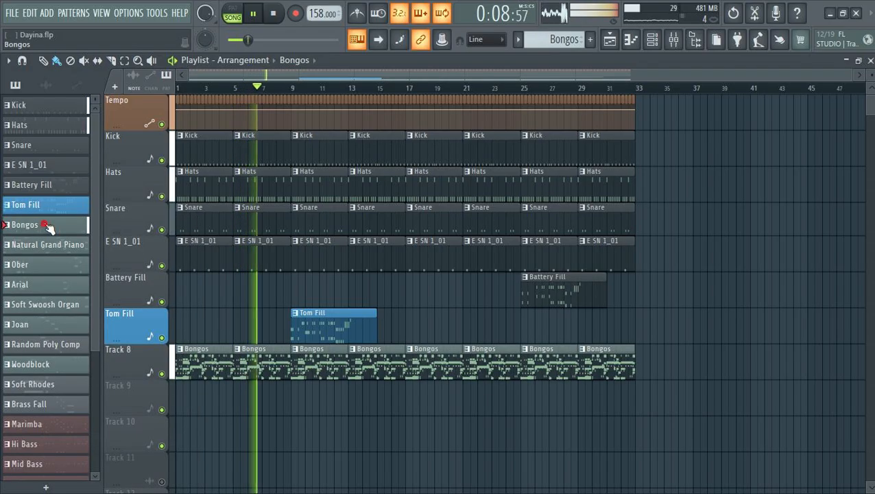
{"action": "scroll", "coordinate": [59, 472], "scroll_direction": "down", "scroll_amount": 3}
{"action": "left_click", "coordinate": [50, 470]}
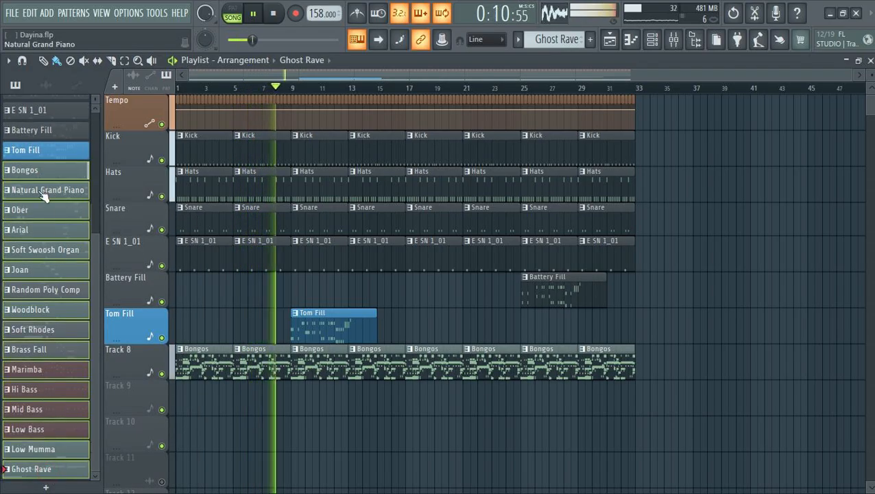
Place the selected patterns from Bongos through Ghost Rave on separate tracks below Track 8, starting at bar 1
{"action": "scroll", "coordinate": [167, 427], "scroll_direction": "down", "scroll_amount": 2}
{"action": "left_click_drag", "start_coordinate": [168, 431], "coordinate": [149, 341]}
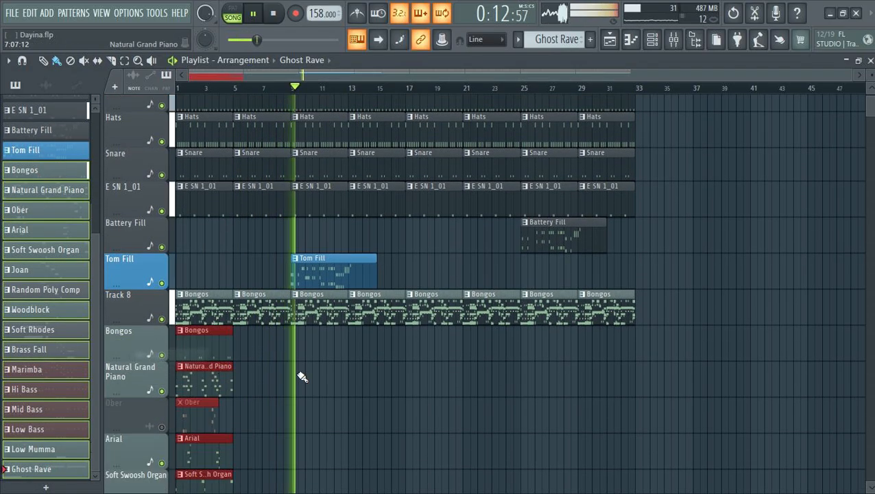
{"action": "scroll", "coordinate": [306, 379], "scroll_direction": "down", "scroll_amount": 5}
{"action": "scroll", "coordinate": [306, 380], "scroll_direction": "up", "scroll_amount": 3}
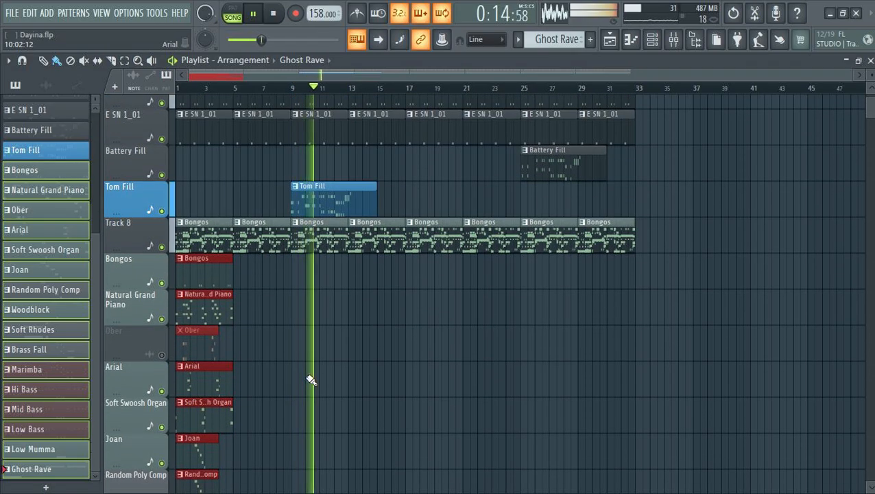
Duplicate the newly placed clips seven times so each split pattern repeats up to bar 33
{"action": "key", "text": "ctrl+b"}
{"action": "key", "text": "ctrl+b"}
{"action": "key", "text": "ctrl+b"}
{"action": "key", "text": "ctrl+b"}
{"action": "key", "text": "ctrl+b"}
{"action": "key", "text": "ctrl+b"}
{"action": "key", "text": "ctrl+b"}
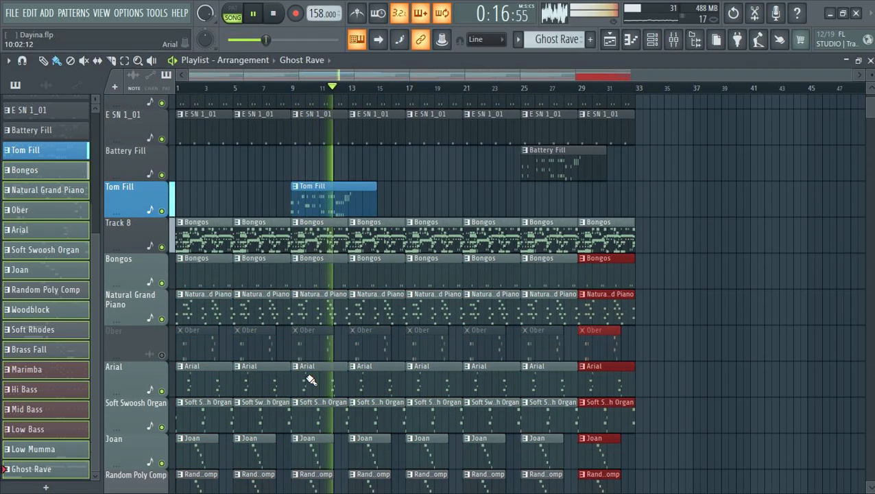
Delete Track 8, which holds the combined Bongos clips, and clear the clip selection
{"action": "right_click", "coordinate": [172, 234]}
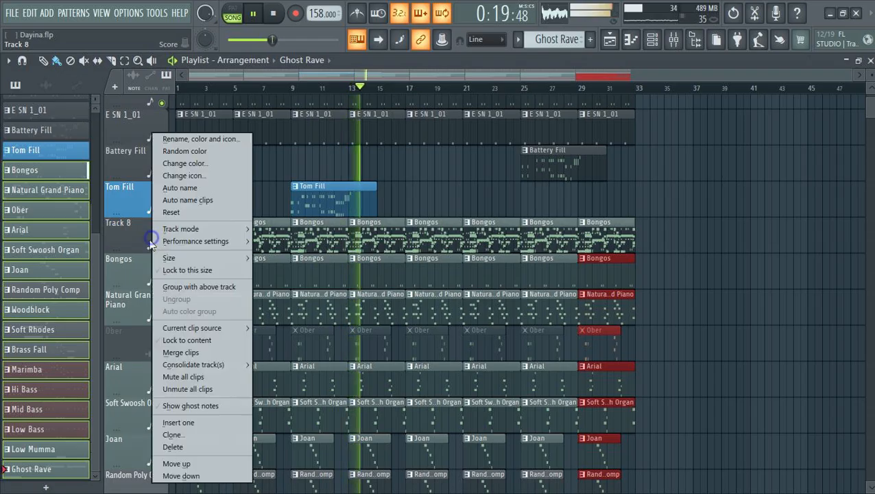
{"action": "left_click", "coordinate": [170, 445]}
{"action": "left_click", "coordinate": [477, 296]}
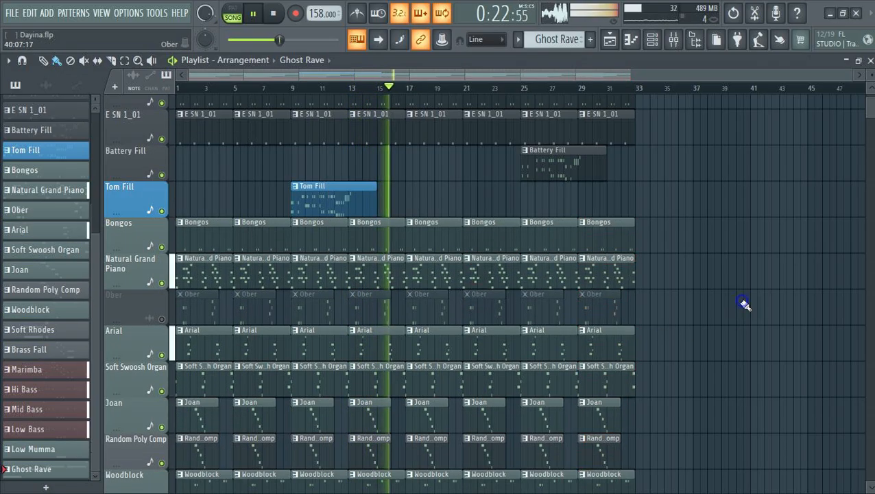
Review the duplicated pattern tracks in the playlist and unmute the Ober track
{"action": "scroll", "coordinate": [731, 312], "scroll_direction": "down", "scroll_amount": 5}
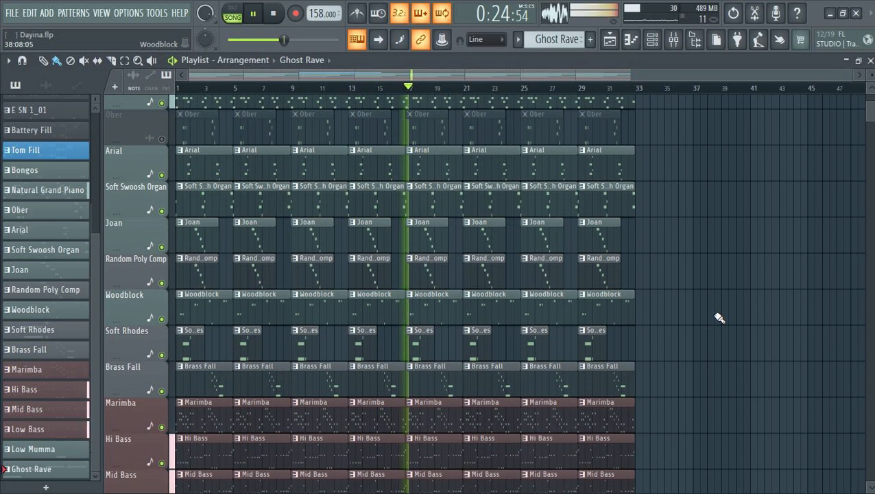
{"action": "scroll", "coordinate": [719, 317], "scroll_direction": "down", "scroll_amount": 2}
{"action": "scroll", "coordinate": [720, 316], "scroll_direction": "up", "scroll_amount": 2}
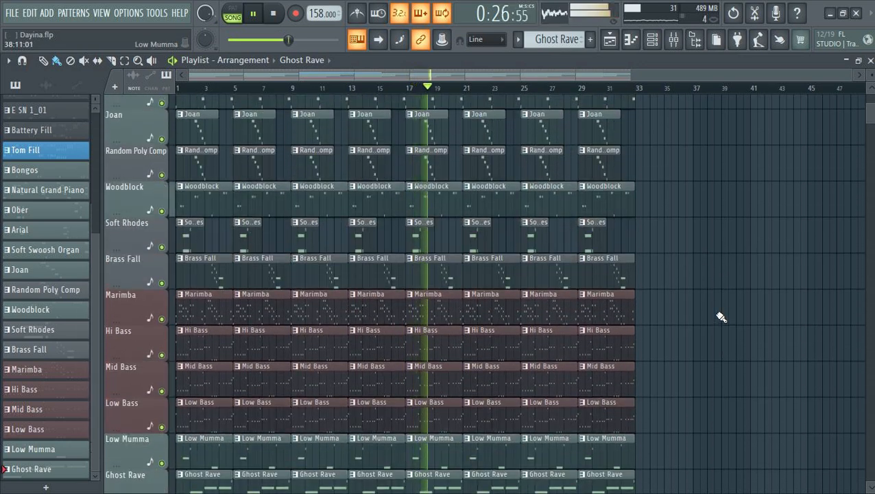
{"action": "scroll", "coordinate": [721, 317], "scroll_direction": "up", "scroll_amount": 6}
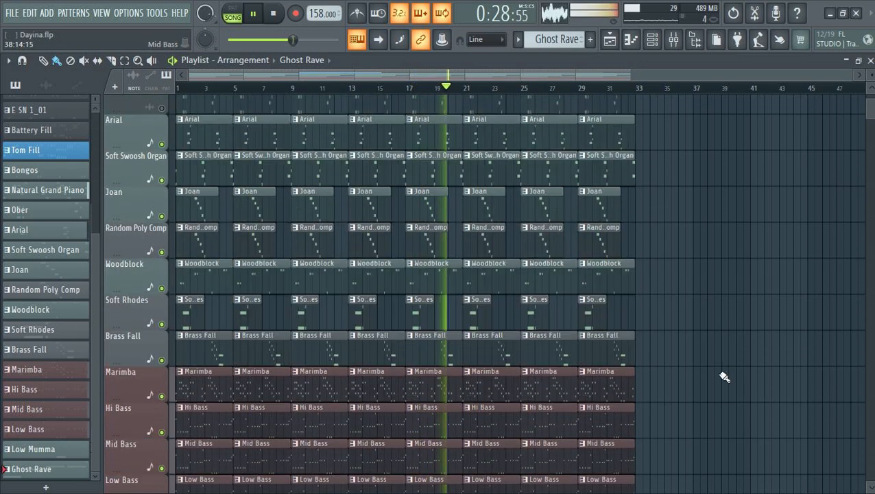
{"action": "scroll", "coordinate": [633, 185], "scroll_direction": "down", "scroll_amount": 2}
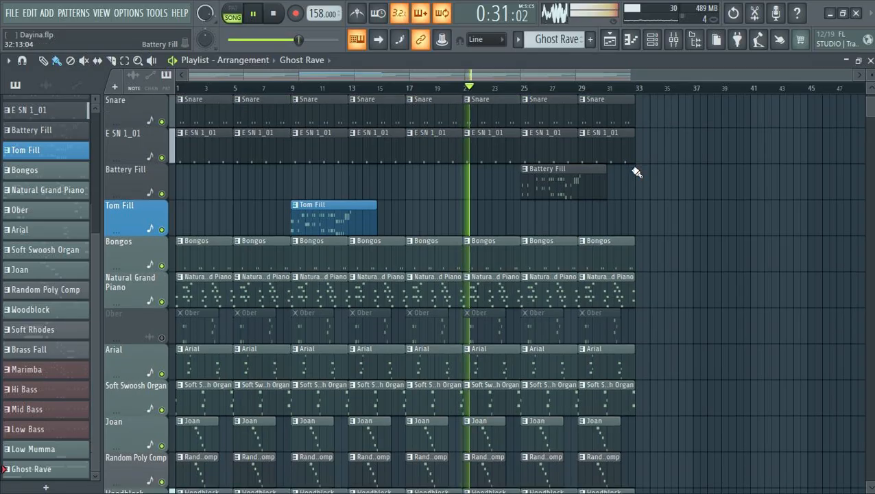
{"action": "left_click", "coordinate": [163, 336]}
Trim the Ghost Rave clips at bars 13 and 17 to cover only bars 16 through 19, and delete the clip at bar 21
{"action": "scroll", "coordinate": [527, 299], "scroll_direction": "down", "scroll_amount": 5}
{"action": "scroll", "coordinate": [527, 299], "scroll_direction": "down", "scroll_amount": 4}
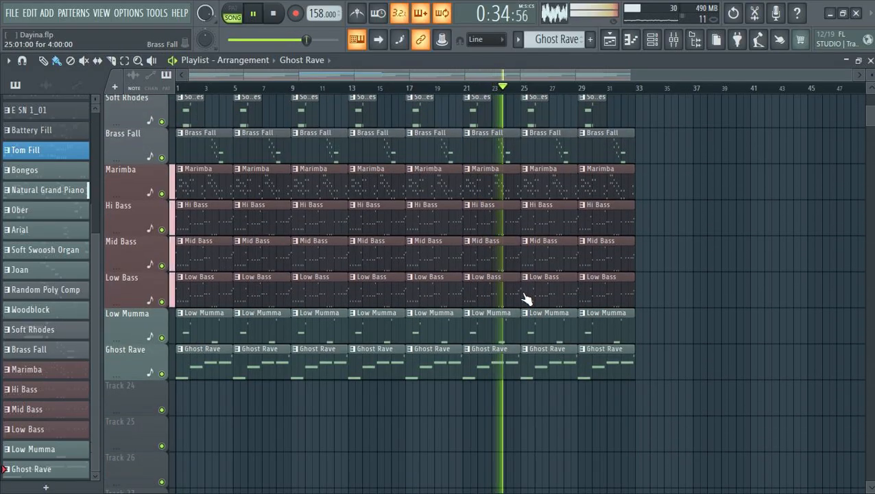
{"action": "scroll", "coordinate": [527, 299], "scroll_direction": "up", "scroll_amount": 10}
{"action": "scroll", "coordinate": [527, 299], "scroll_direction": "down", "scroll_amount": 12}
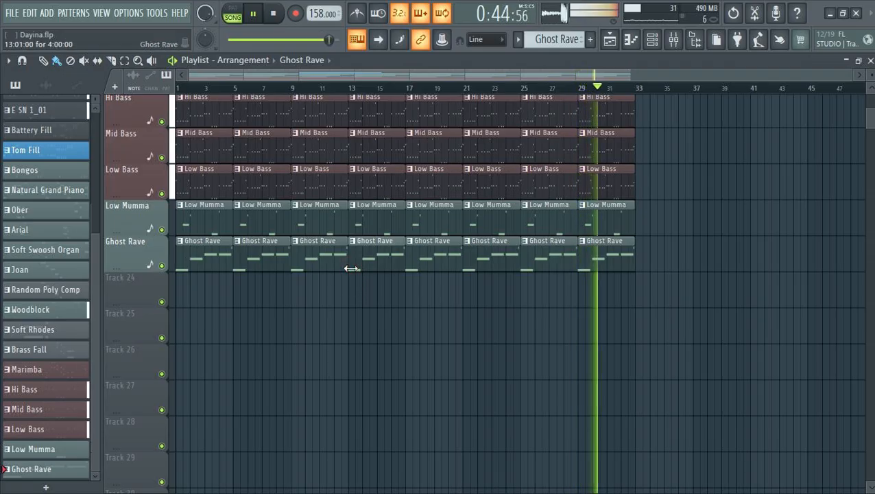
{"action": "left_click_drag", "start_coordinate": [351, 268], "coordinate": [391, 268]}
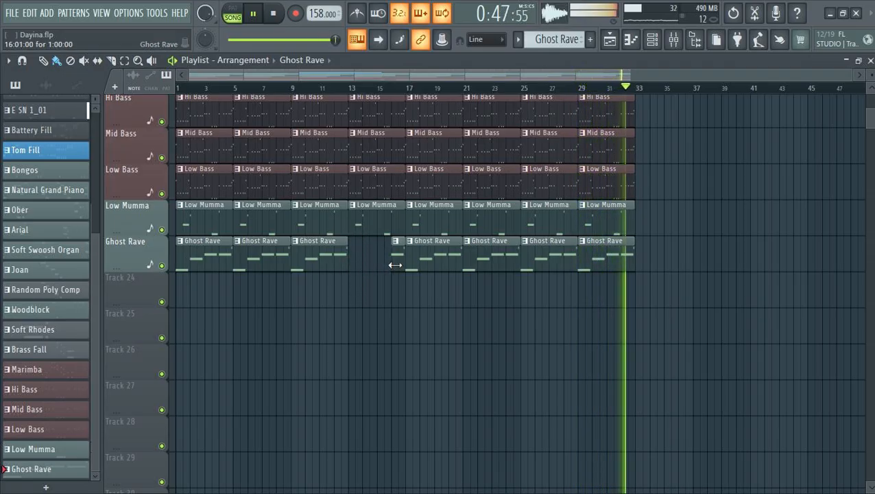
{"action": "right_click", "coordinate": [489, 266]}
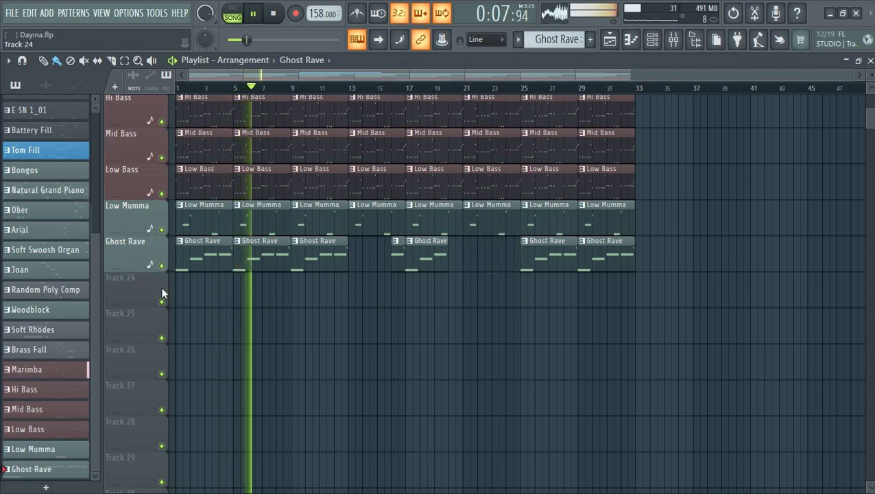
Shorten the first Ghost Rave clip to three bars, delete those at bars 5, 9 and 25, and trim the last to start at bar 30
{"action": "left_click_drag", "start_coordinate": [231, 256], "coordinate": [218, 261]}
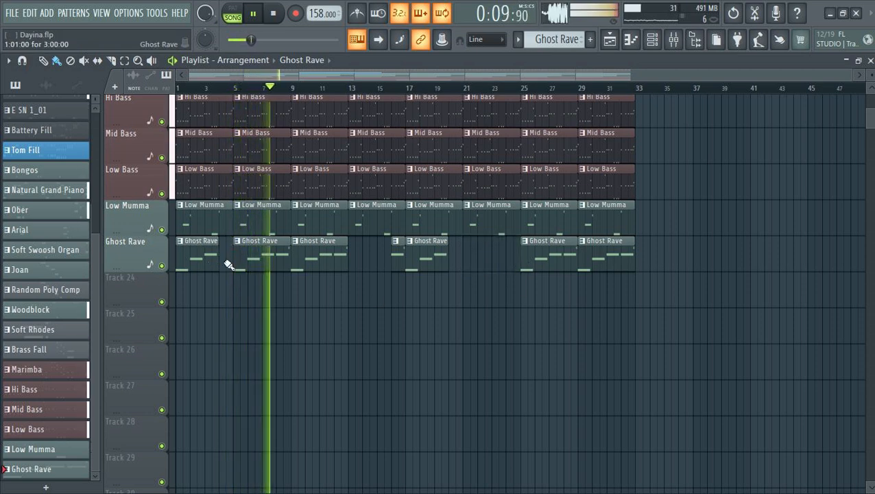
{"action": "right_click", "coordinate": [249, 254]}
{"action": "right_click", "coordinate": [315, 262]}
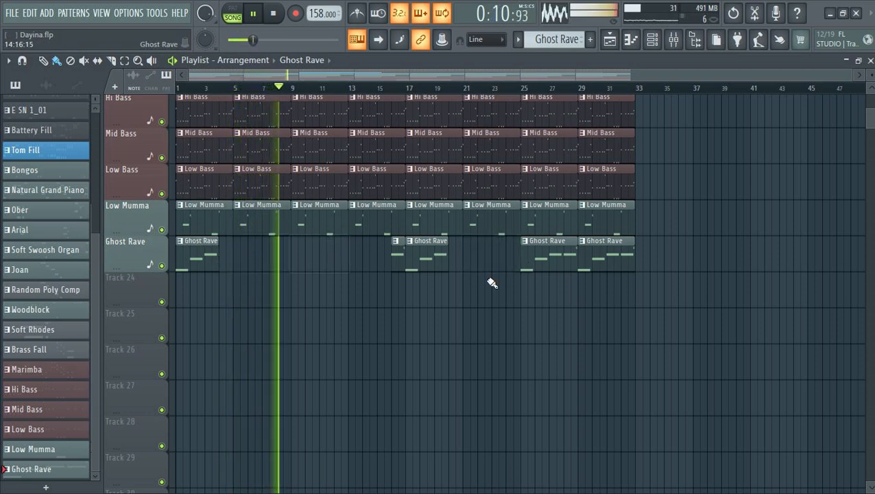
{"action": "right_click", "coordinate": [531, 268]}
{"action": "left_click_drag", "start_coordinate": [580, 267], "coordinate": [594, 267]}
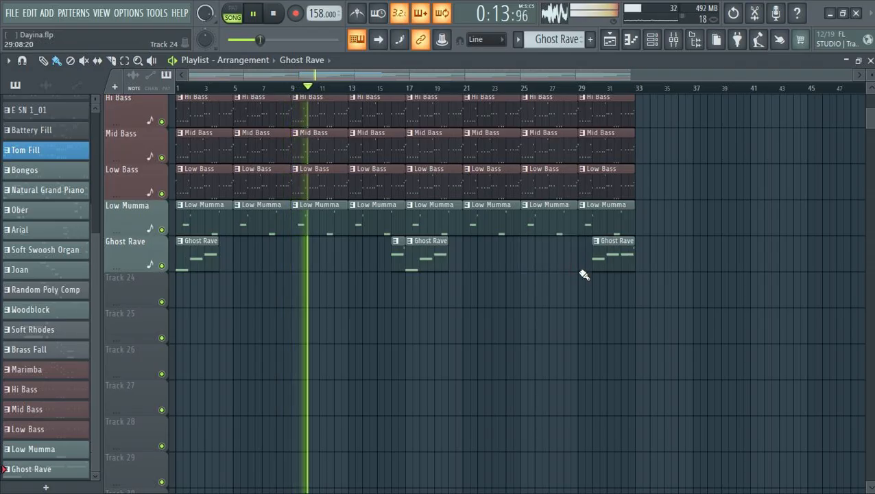
Unmute the Ghost Rave channel in the channel rack and pick the Ghost Rave clip at bar 17 in the playlist
{"action": "left_click", "coordinate": [652, 40]}
{"action": "scroll", "coordinate": [314, 337], "scroll_direction": "down", "scroll_amount": 3}
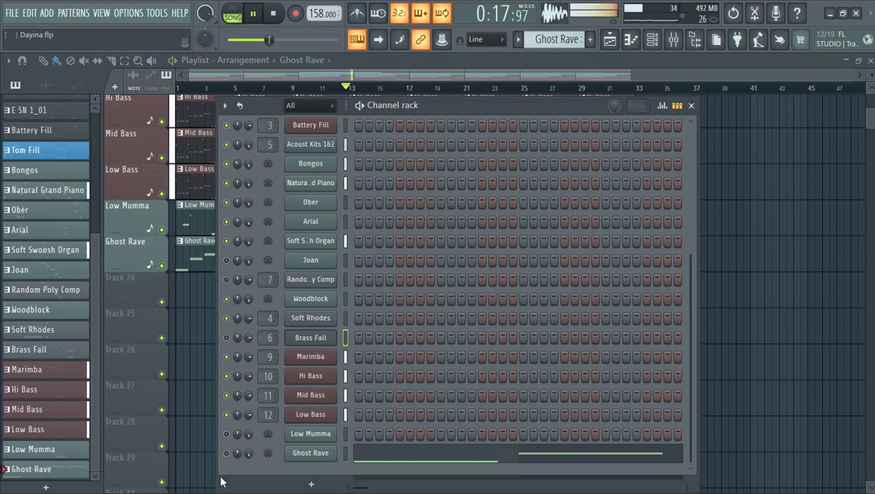
{"action": "left_click", "coordinate": [691, 105]}
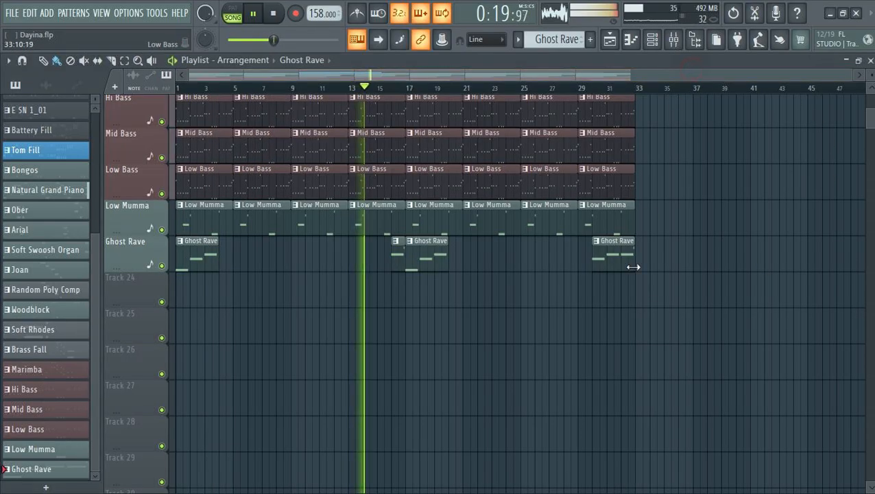
{"action": "left_click", "coordinate": [423, 254]}
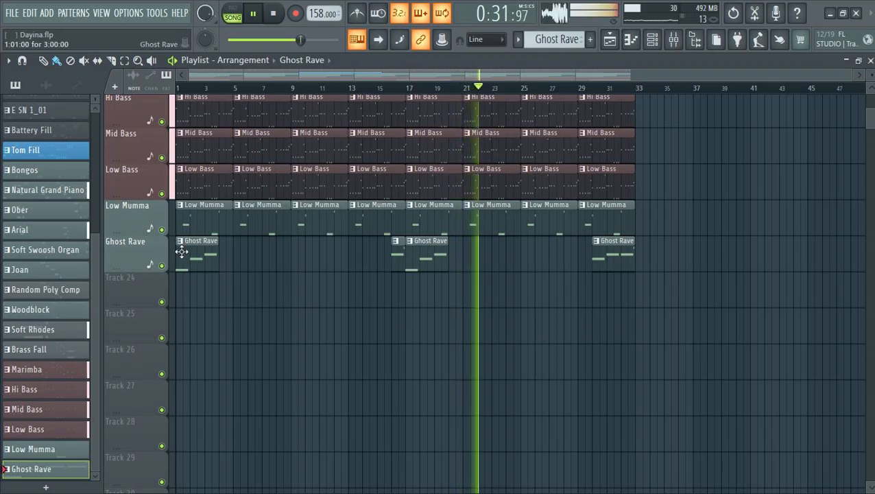
Delete the Low Mumma clips at bars 1, 17 and 29
{"action": "right_click", "coordinate": [197, 224]}
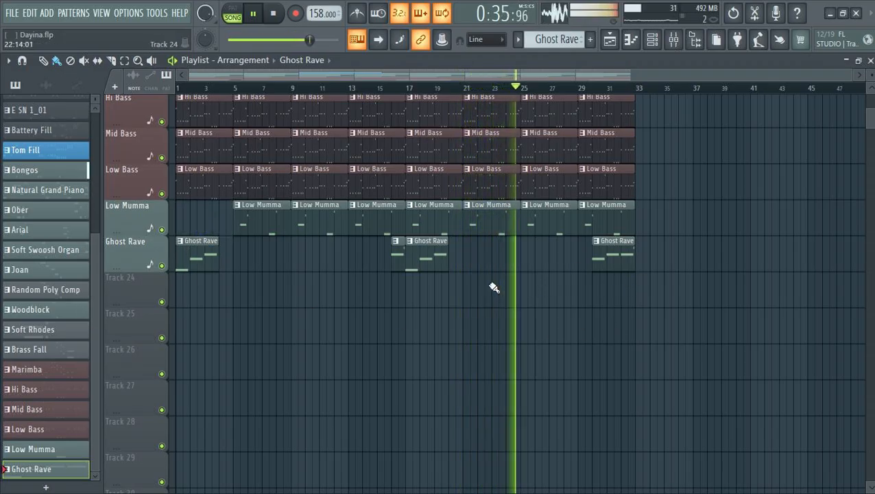
{"action": "right_click", "coordinate": [441, 221]}
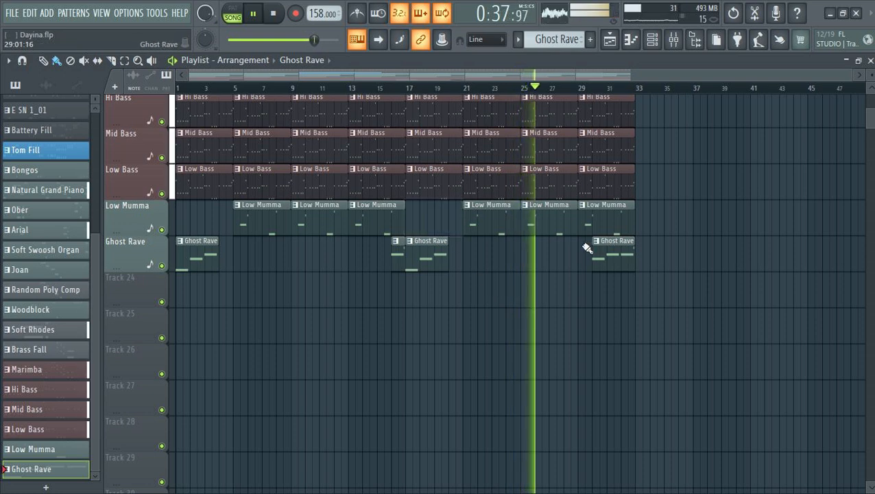
{"action": "right_click", "coordinate": [610, 226]}
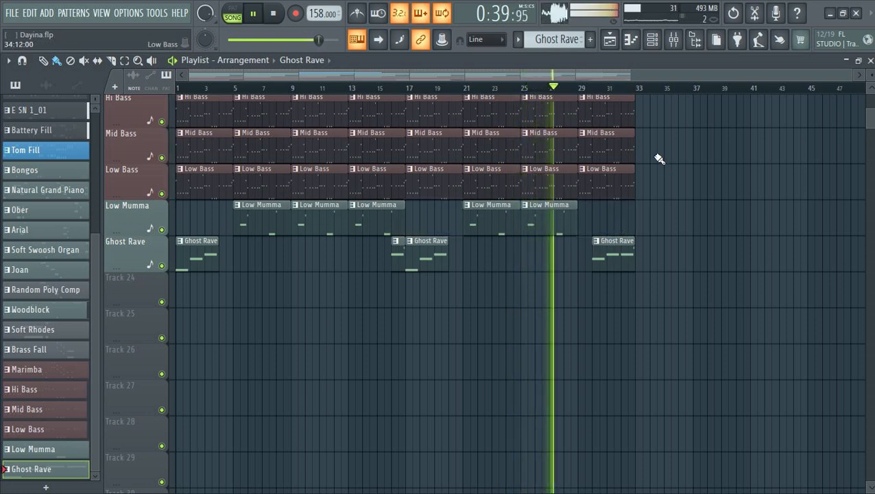
Unmute the Low Mumma channel in the channel rack and return to the playlist
{"action": "left_click", "coordinate": [653, 40]}
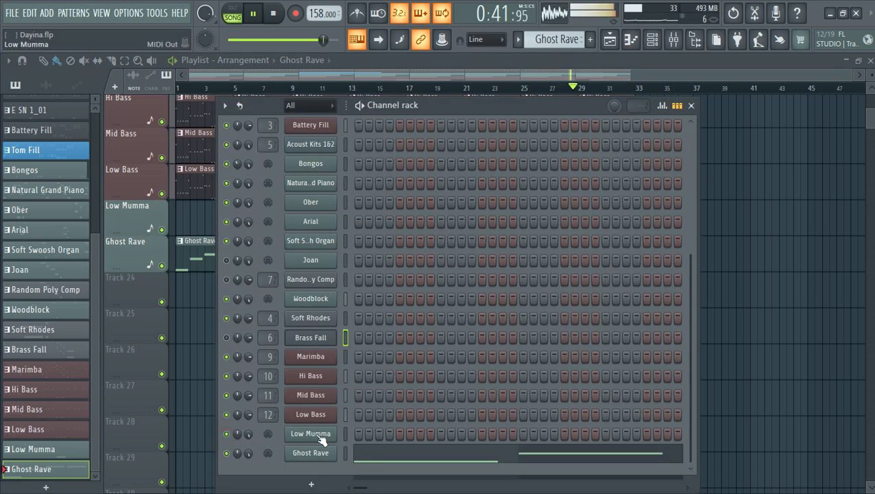
{"action": "left_click", "coordinate": [707, 76]}
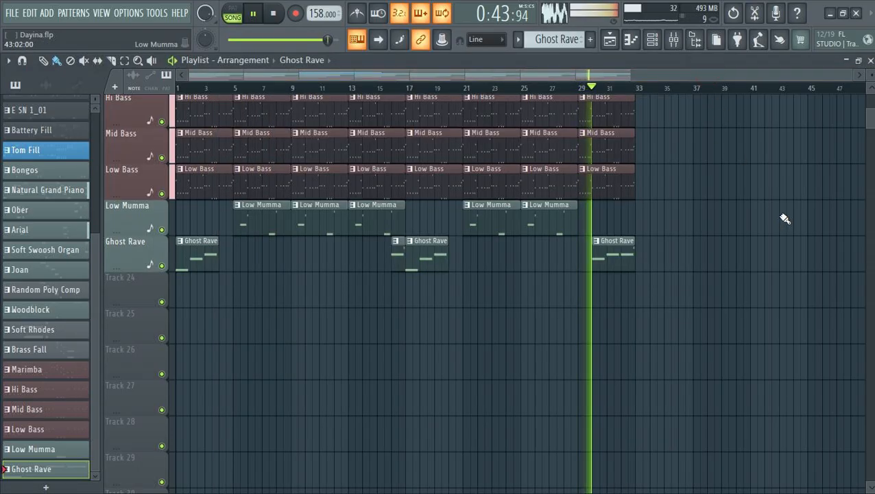
{"action": "left_click", "coordinate": [656, 42]}
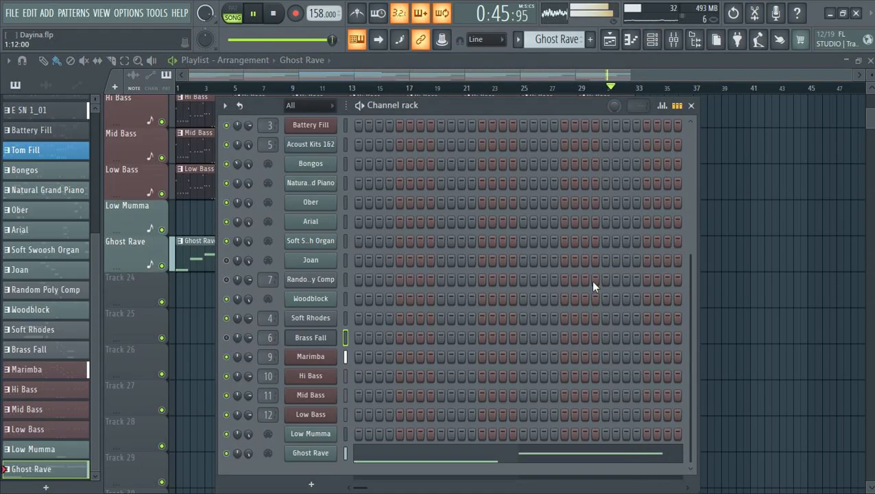
{"action": "left_click", "coordinate": [713, 72]}
Delete the Soft Rhodes clips at bars 5, 9, 13, 21 and 25, checking the channel rack along the way
{"action": "scroll", "coordinate": [754, 250], "scroll_direction": "up", "scroll_amount": 5}
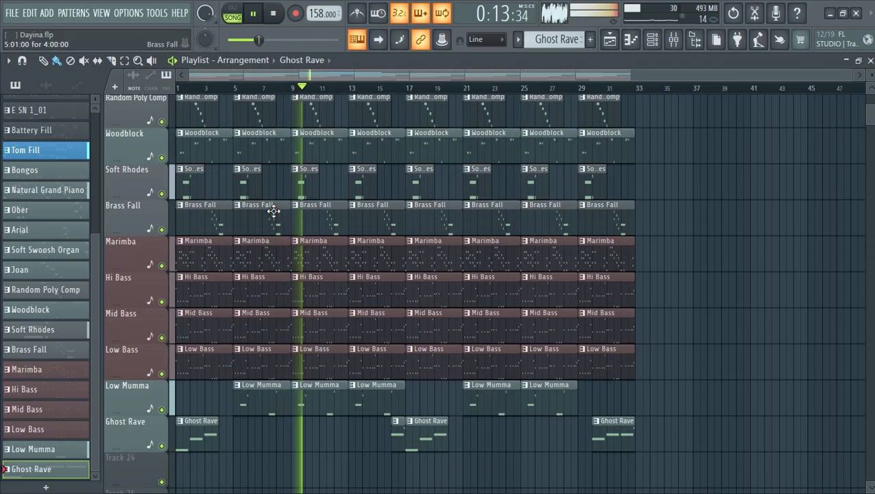
{"action": "right_click", "coordinate": [368, 180]}
{"action": "right_click", "coordinate": [308, 180]}
{"action": "right_click", "coordinate": [253, 188]}
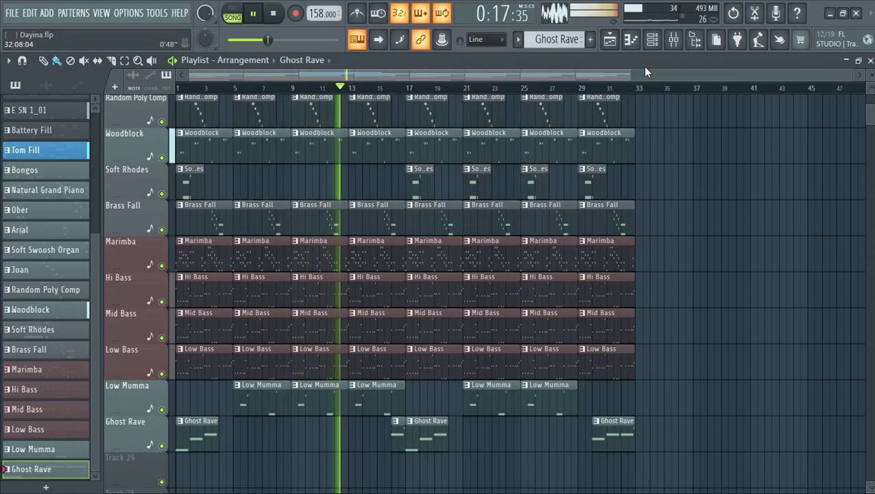
{"action": "left_click", "coordinate": [652, 40]}
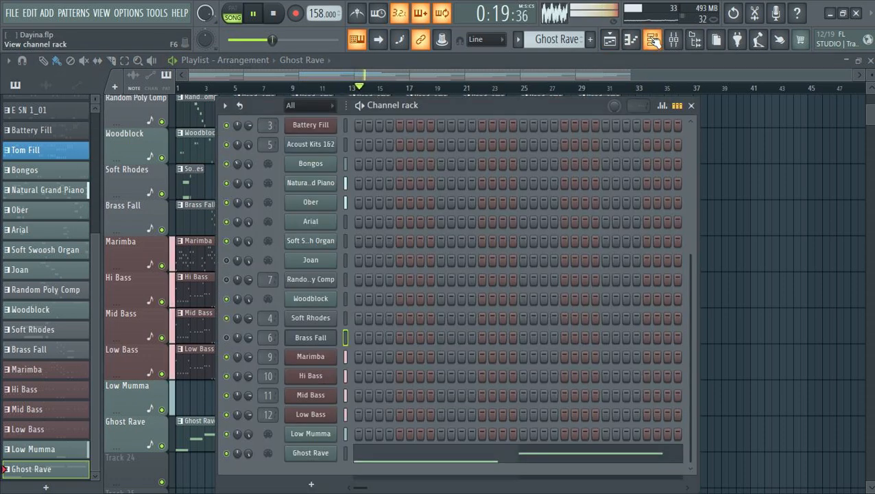
{"action": "left_click", "coordinate": [652, 39]}
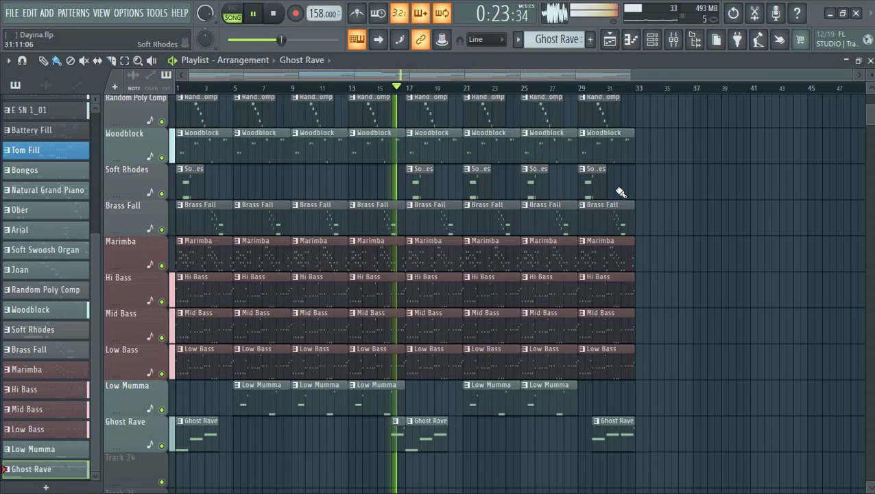
{"action": "right_click", "coordinate": [477, 182]}
{"action": "right_click", "coordinate": [539, 184]}
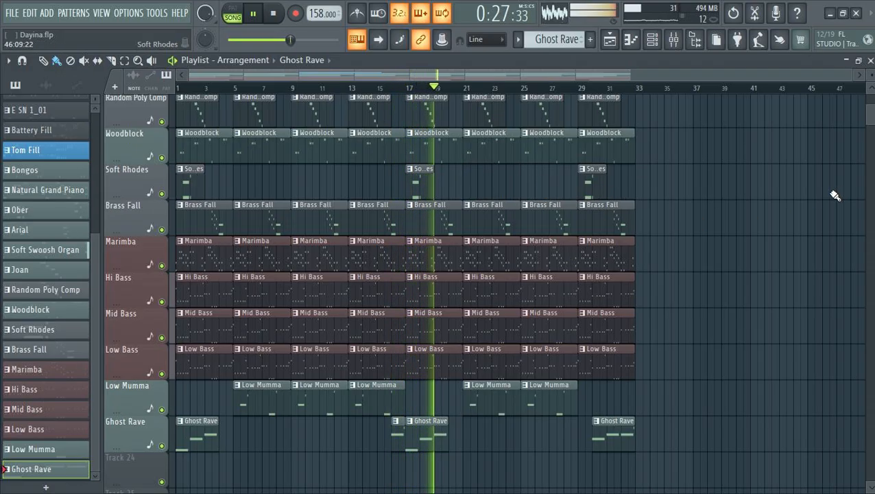
Select all playlist clips, duplicate the whole arrangement to start at bar 33, and move playback to bar 27
{"action": "scroll", "coordinate": [825, 185], "scroll_direction": "up", "scroll_amount": 3}
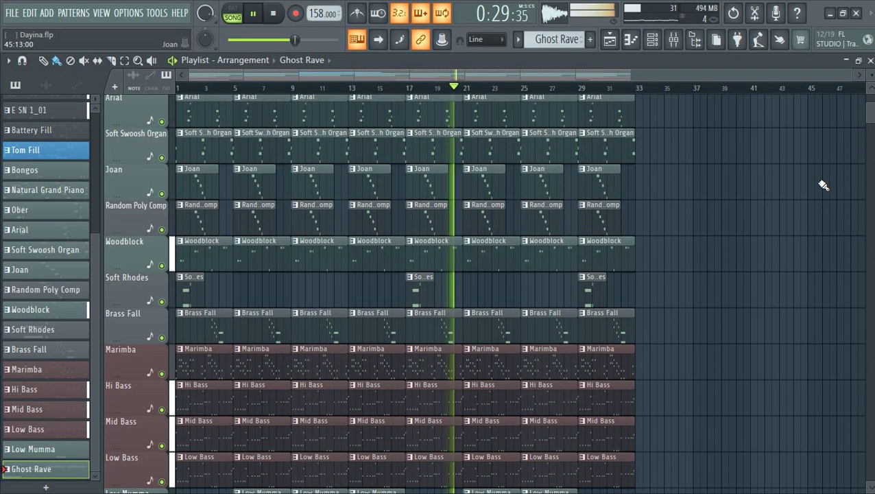
{"action": "scroll", "coordinate": [823, 186], "scroll_direction": "down", "scroll_amount": 2}
{"action": "scroll", "coordinate": [823, 185], "scroll_direction": "up", "scroll_amount": 5}
{"action": "scroll", "coordinate": [515, 88], "scroll_direction": "up", "scroll_amount": 2}
{"action": "scroll", "coordinate": [516, 90], "scroll_direction": "down", "scroll_amount": 3}
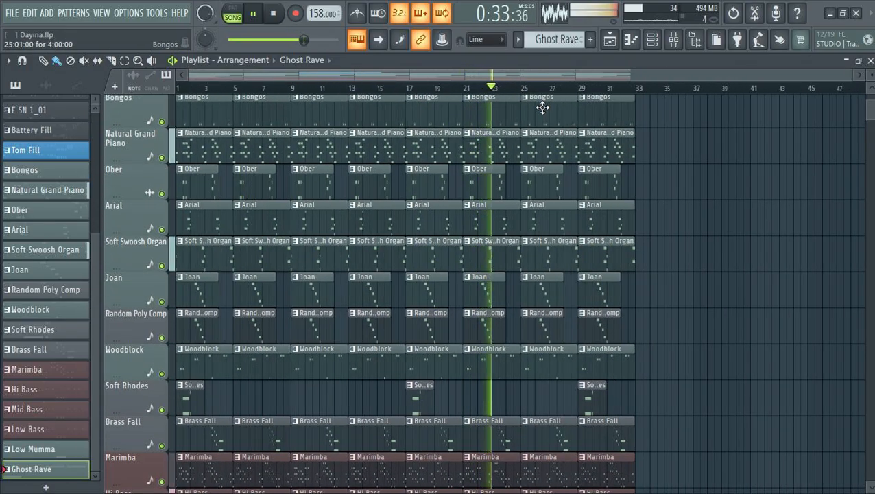
{"action": "key", "text": "ctrl+a"}
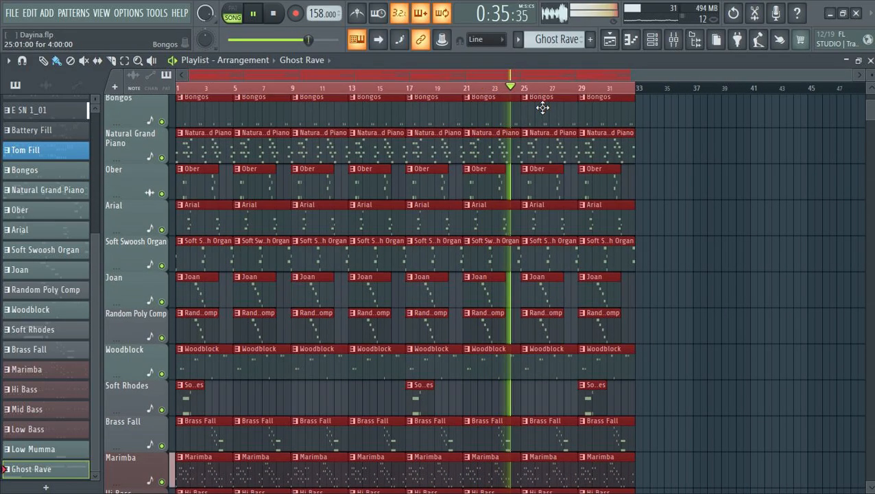
{"action": "key", "text": "ctrl+b"}
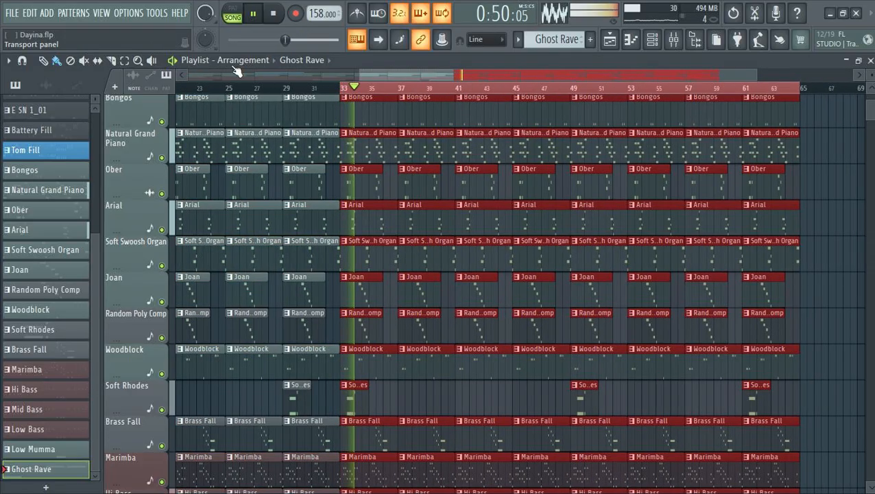
{"action": "left_click", "coordinate": [256, 88]}
{"action": "scroll", "coordinate": [439, 254], "scroll_direction": "up", "scroll_amount": 6}
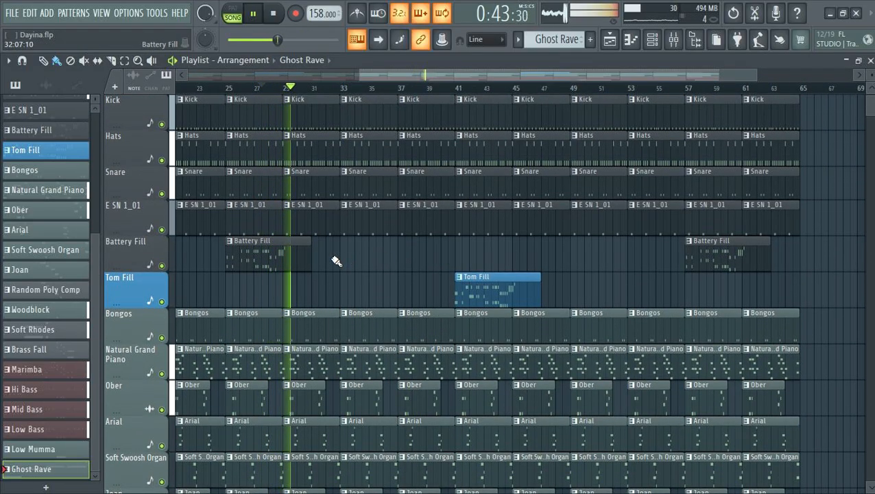
Delete the Joan and Random Poly Comp clips at bars 1 to 21 and move playback to shortly before bar 25
{"action": "scroll", "coordinate": [336, 258], "scroll_direction": "down", "scroll_amount": 4}
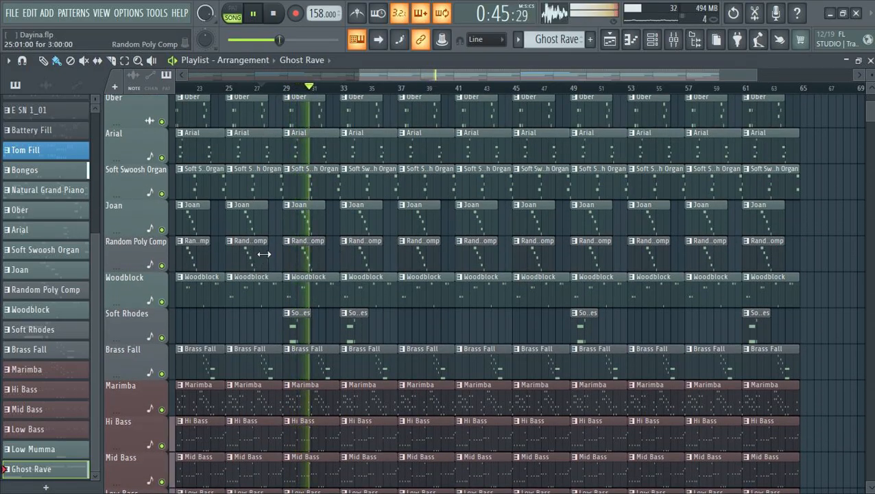
{"action": "scroll", "coordinate": [274, 243], "scroll_direction": "up", "scroll_amount": 3}
{"action": "scroll", "coordinate": [276, 89], "scroll_direction": "down", "scroll_amount": 3}
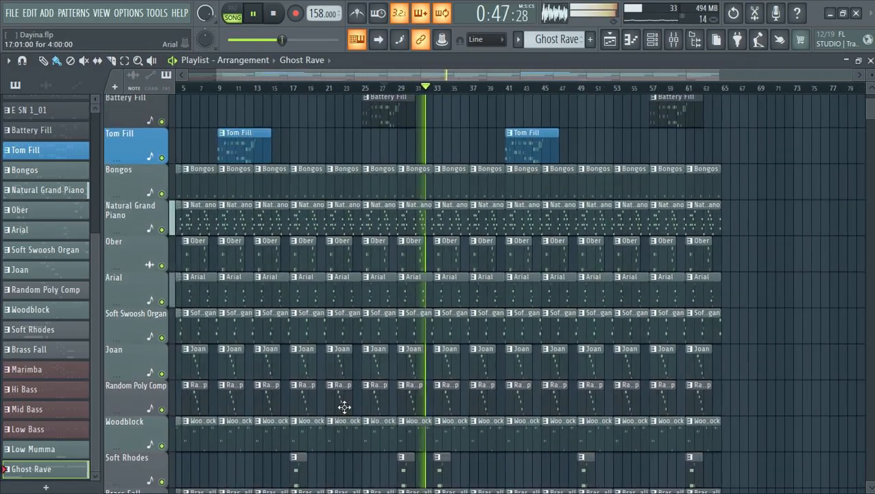
{"action": "mouse_move", "coordinate": [333, 406]}
{"action": "left_mouse_down"}
{"action": "mouse_move", "coordinate": [195, 396]}
{"action": "mouse_move", "coordinate": [347, 367]}
{"action": "mouse_move", "coordinate": [164, 360]}
{"action": "mouse_move", "coordinate": [209, 375]}
{"action": "left_mouse_up"}
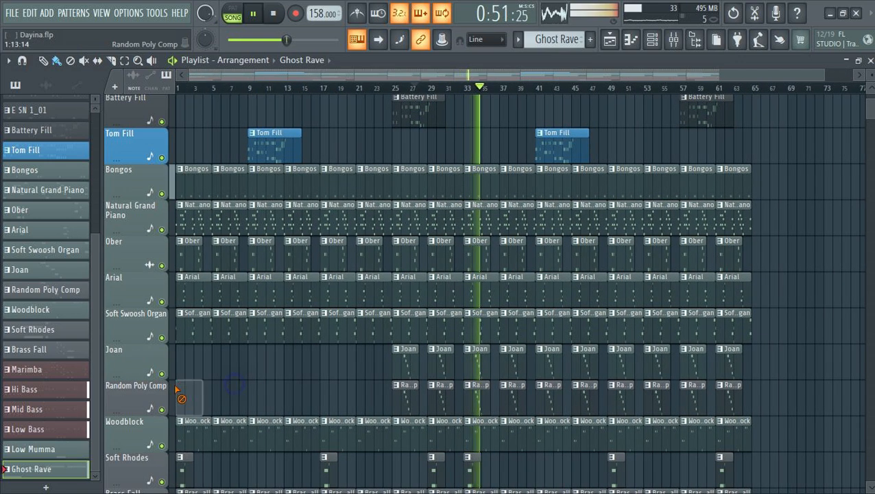
{"action": "left_click", "coordinate": [374, 93]}
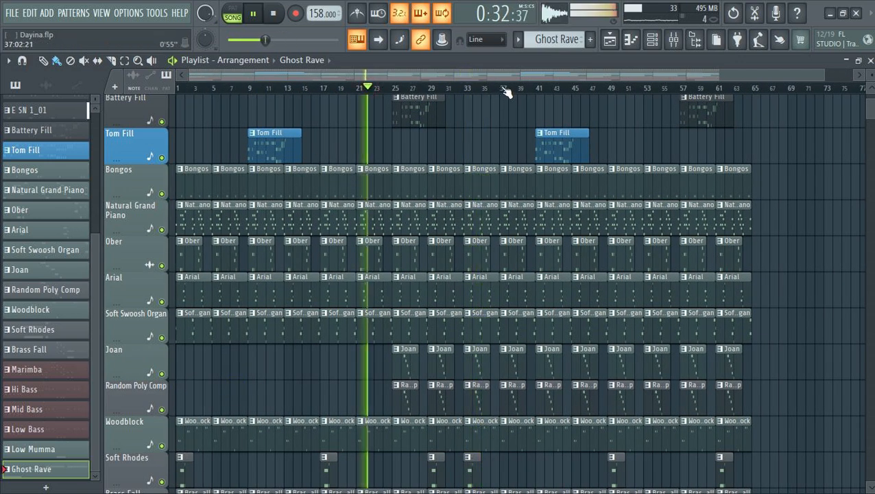
Delete the Joan and Random Poly Comp clips at bar 25 and bars 45 to 61, and unmute both channels in the channel rack
{"action": "scroll", "coordinate": [504, 90], "scroll_direction": "up", "scroll_amount": 3}
{"action": "left_click_drag", "start_coordinate": [285, 401], "coordinate": [293, 371]}
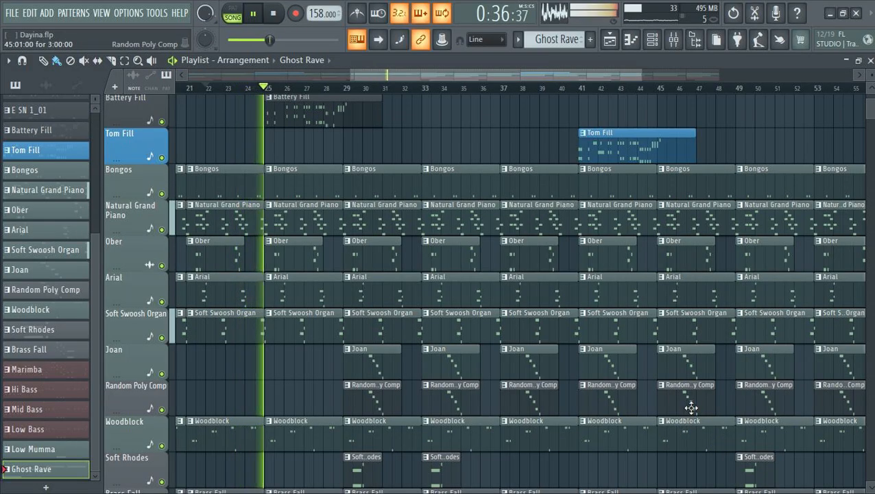
{"action": "left_click_drag", "start_coordinate": [686, 400], "coordinate": [696, 357]}
{"action": "scroll", "coordinate": [657, 91], "scroll_direction": "down", "scroll_amount": 3}
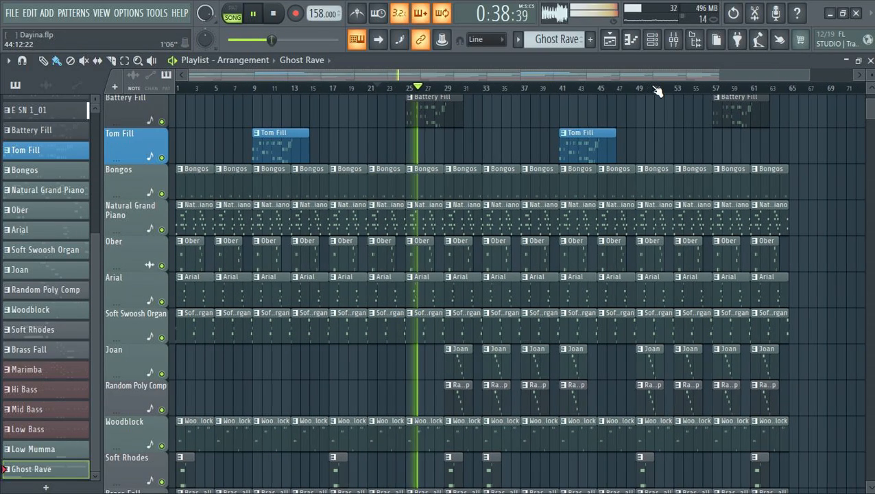
{"action": "mouse_move", "coordinate": [789, 411]}
{"action": "left_mouse_down"}
{"action": "mouse_move", "coordinate": [603, 399]}
{"action": "mouse_move", "coordinate": [748, 376]}
{"action": "left_mouse_up"}
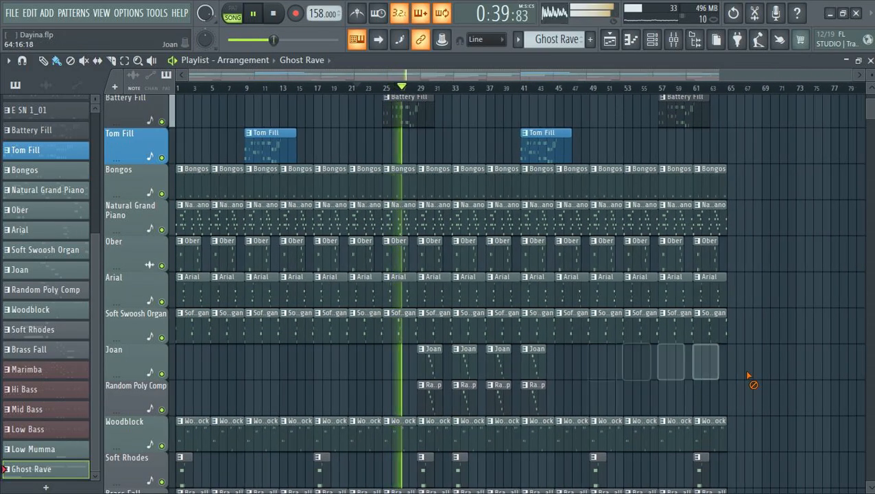
{"action": "left_click", "coordinate": [648, 43]}
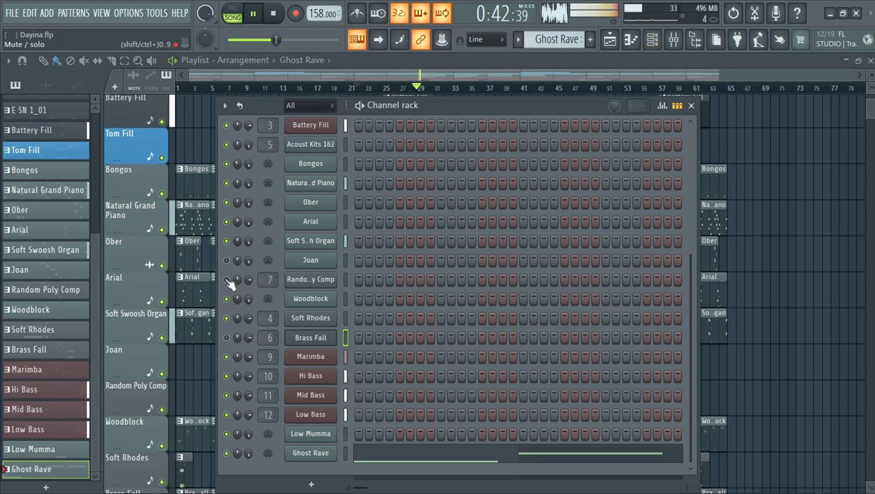
{"action": "left_click", "coordinate": [745, 72]}
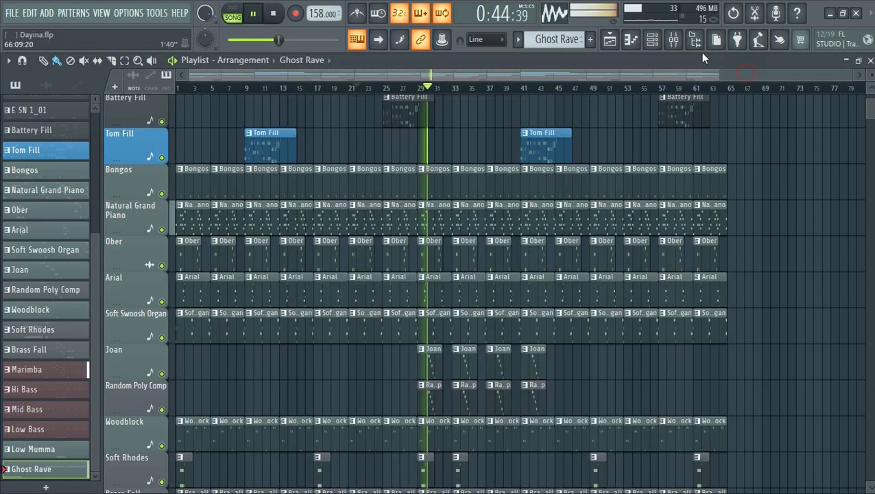
Review all tracks of the 64-bar arrangement during playback, from the drums and fills down to Low Mumma and Ghost Rave
{"action": "scroll", "coordinate": [791, 173], "scroll_direction": "down", "scroll_amount": 3}
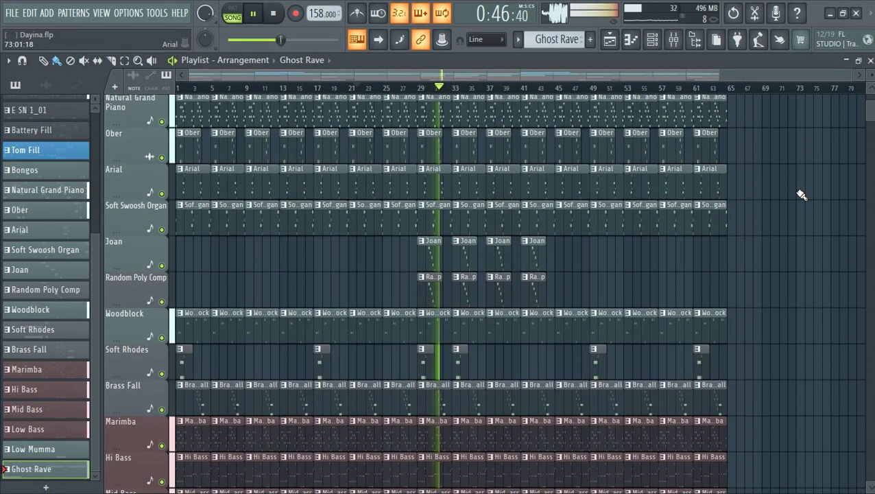
{"action": "scroll", "coordinate": [801, 195], "scroll_direction": "up", "scroll_amount": 6}
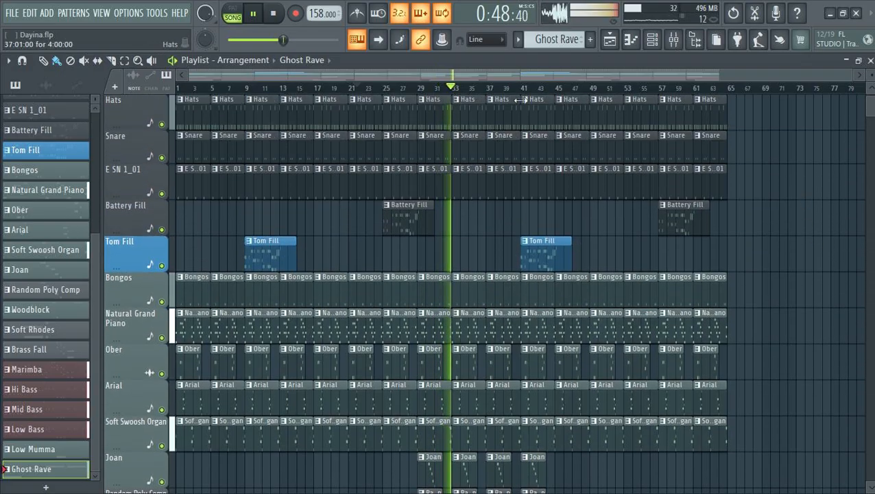
{"action": "scroll", "coordinate": [548, 91], "scroll_direction": "up", "scroll_amount": 4}
{"action": "scroll", "coordinate": [569, 196], "scroll_direction": "down", "scroll_amount": 10}
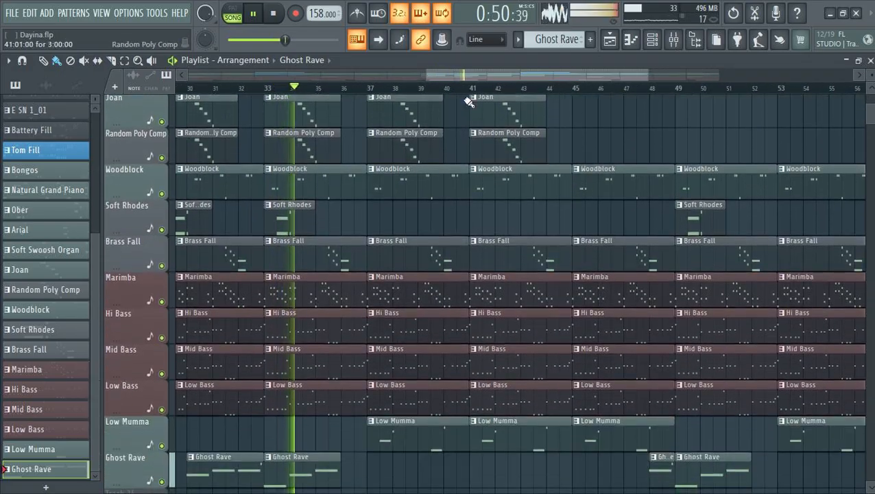
{"action": "scroll", "coordinate": [470, 92], "scroll_direction": "down", "scroll_amount": 3}
{"action": "scroll", "coordinate": [717, 237], "scroll_direction": "down", "scroll_amount": 3}
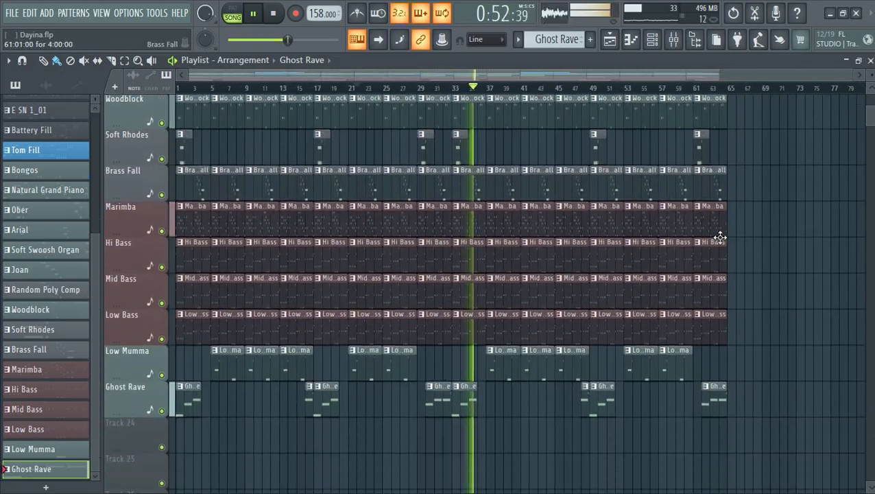
{"action": "scroll", "coordinate": [608, 147], "scroll_direction": "up", "scroll_amount": 6}
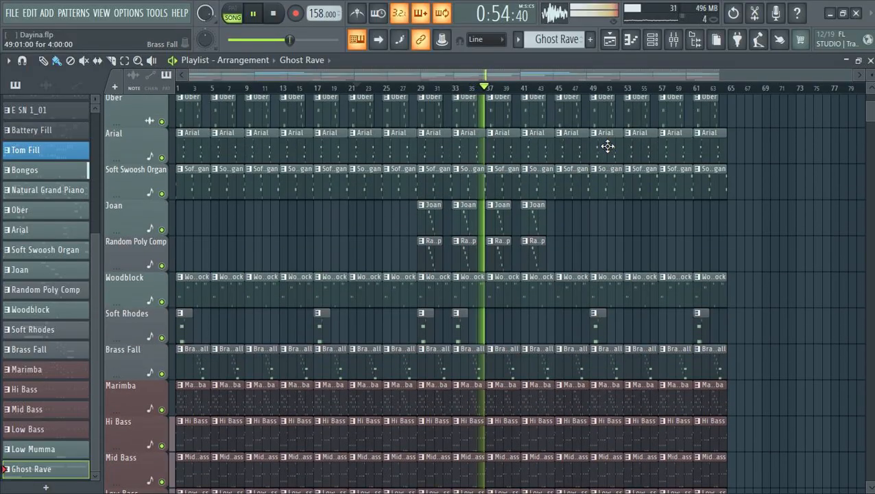
{"action": "scroll", "coordinate": [607, 145], "scroll_direction": "up", "scroll_amount": 5}
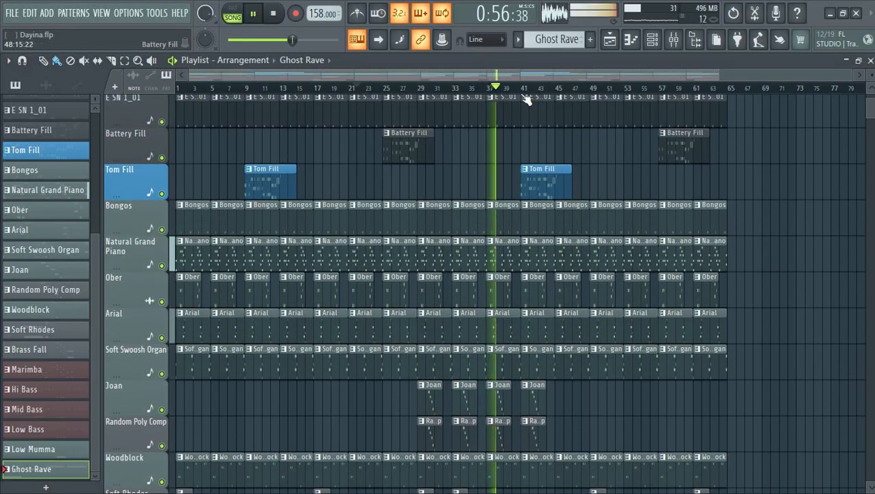
{"action": "scroll", "coordinate": [545, 107], "scroll_direction": "up", "scroll_amount": 5}
{"action": "scroll", "coordinate": [630, 328], "scroll_direction": "down", "scroll_amount": 11}
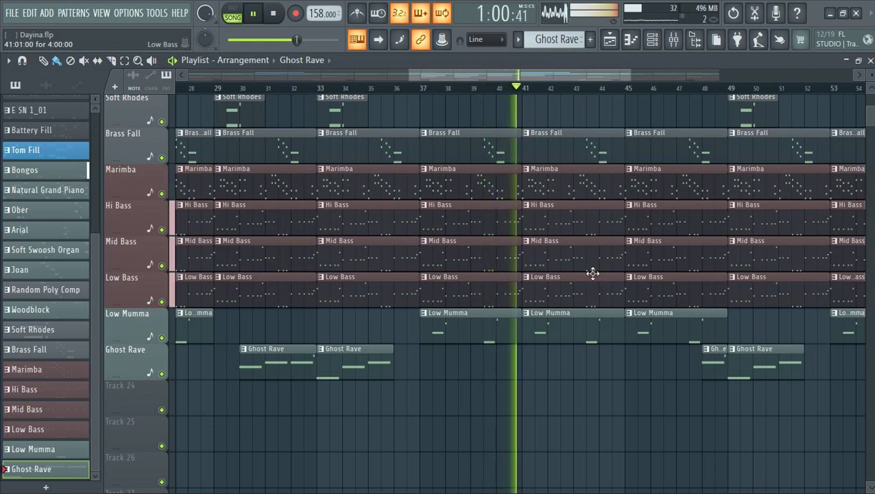
{"action": "scroll", "coordinate": [575, 272], "scroll_direction": "up", "scroll_amount": 5}
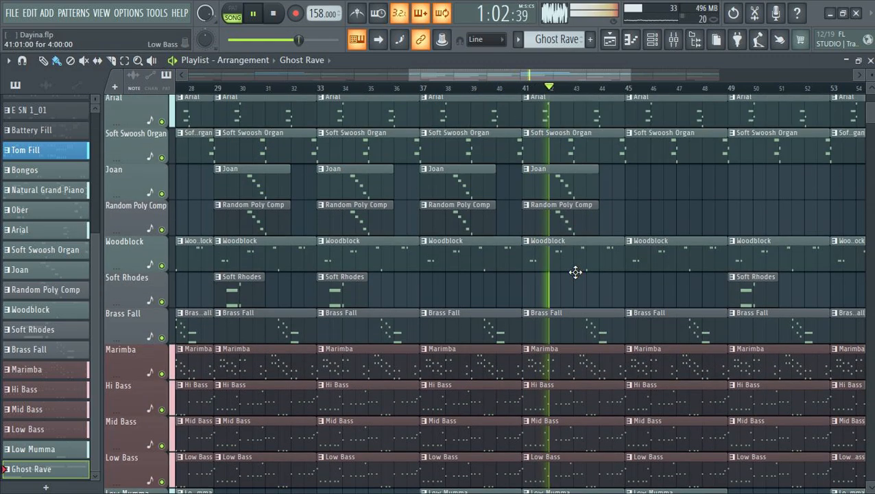
{"action": "scroll", "coordinate": [526, 92], "scroll_direction": "down", "scroll_amount": 5}
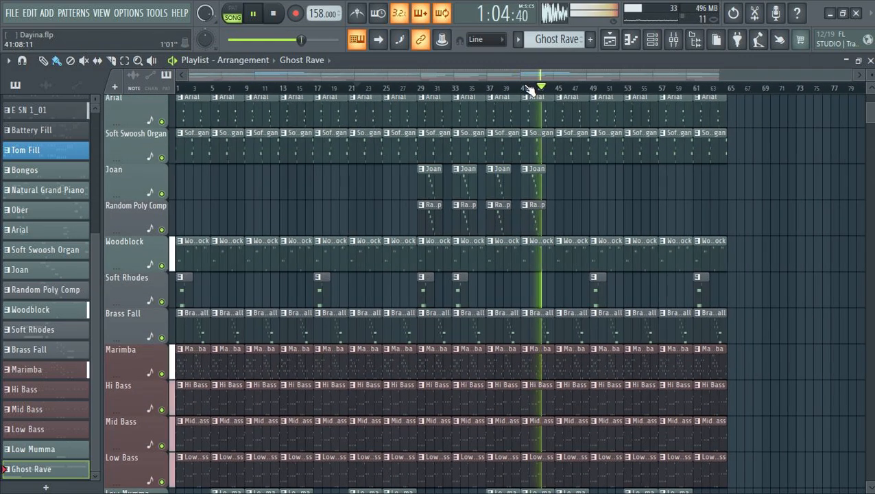
{"action": "scroll", "coordinate": [690, 275], "scroll_direction": "down", "scroll_amount": 5}
{"action": "scroll", "coordinate": [691, 288], "scroll_direction": "down", "scroll_amount": 5}
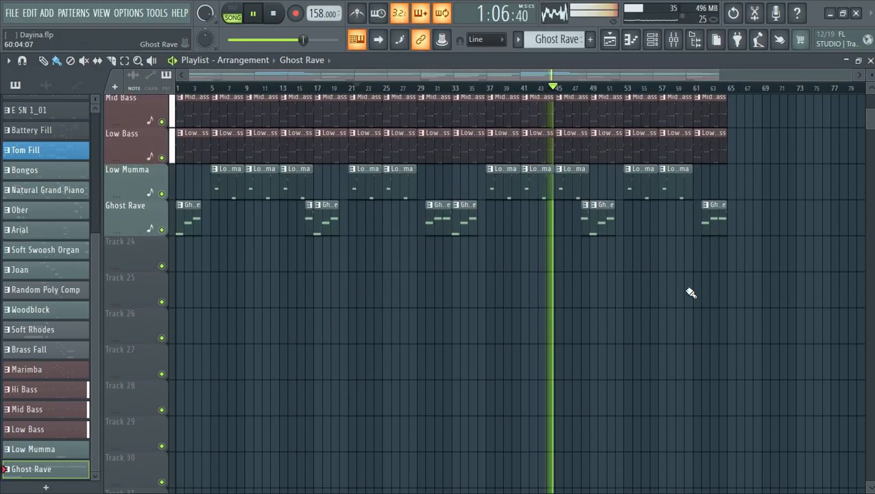
Delete the Brass Fall clips at bars 1 to 21 in the playlist
{"action": "scroll", "coordinate": [690, 293], "scroll_direction": "up", "scroll_amount": 8}
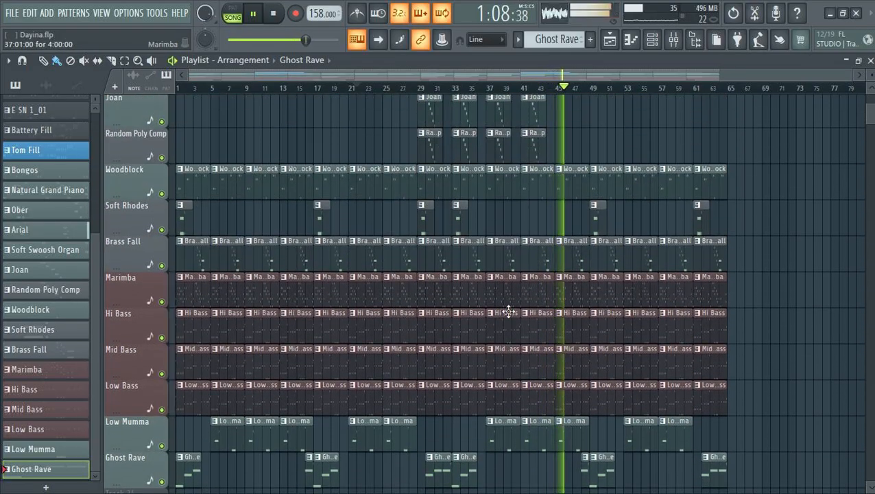
{"action": "left_click_drag", "start_coordinate": [358, 256], "coordinate": [174, 248]}
{"action": "scroll", "coordinate": [453, 256], "scroll_direction": "up", "scroll_amount": 9}
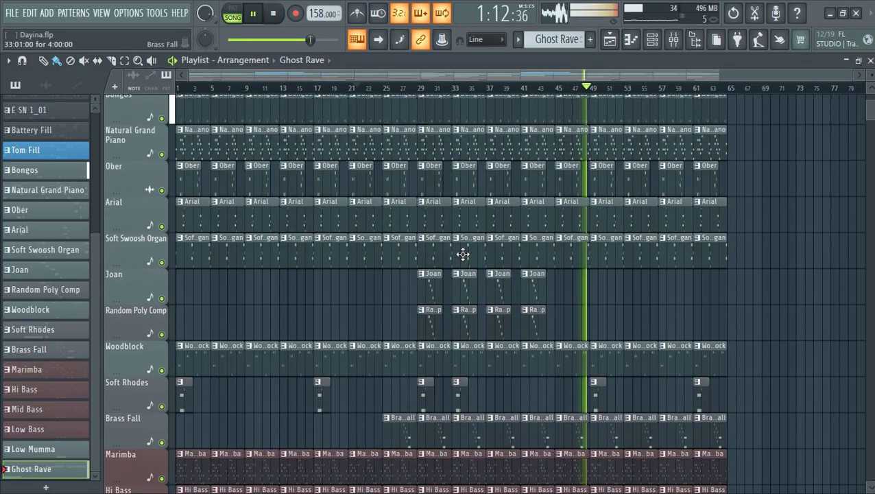
{"action": "scroll", "coordinate": [461, 254], "scroll_direction": "down", "scroll_amount": 6}
{"action": "scroll", "coordinate": [463, 253], "scroll_direction": "down", "scroll_amount": 5}
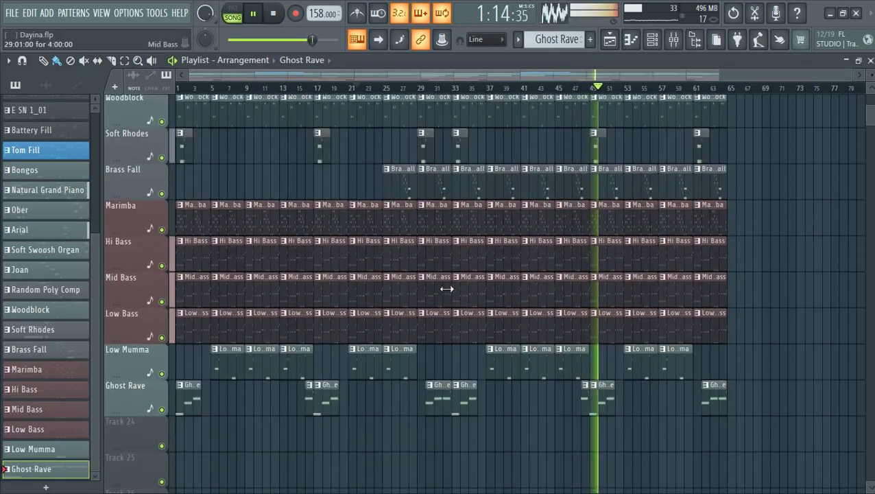
Delete the Brass Fall clips at bars 29 to 37 and 45 to 61, and unmute the Brass Fall channel in the channel rack
{"action": "left_click_drag", "start_coordinate": [426, 180], "coordinate": [466, 185]}
{"action": "scroll", "coordinate": [611, 231], "scroll_direction": "up", "scroll_amount": 9}
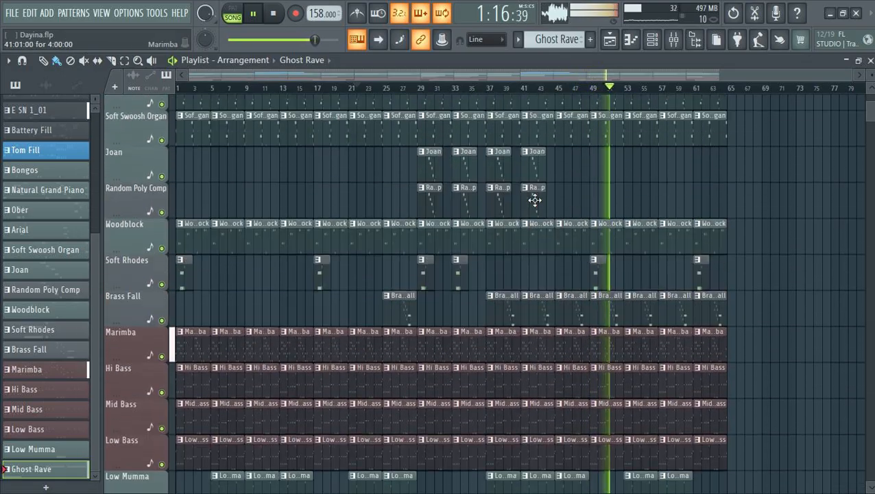
{"action": "scroll", "coordinate": [493, 317], "scroll_direction": "down", "scroll_amount": 6}
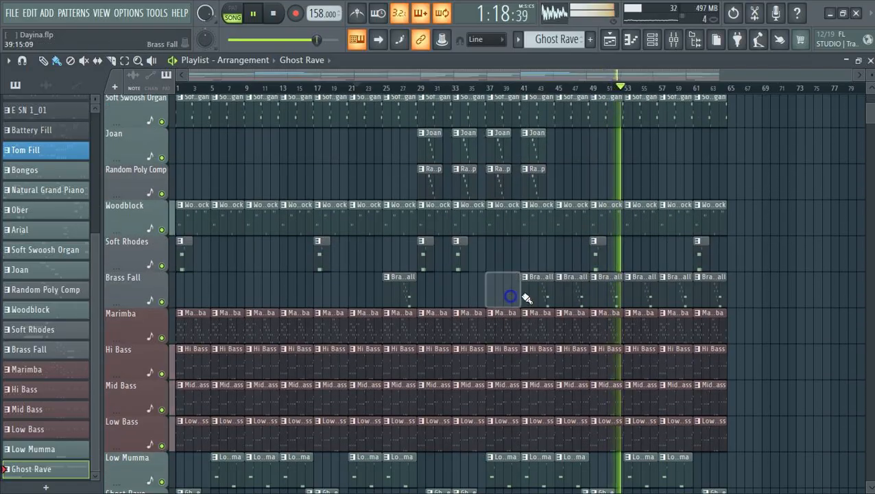
{"action": "left_click_drag", "start_coordinate": [580, 295], "coordinate": [796, 302]}
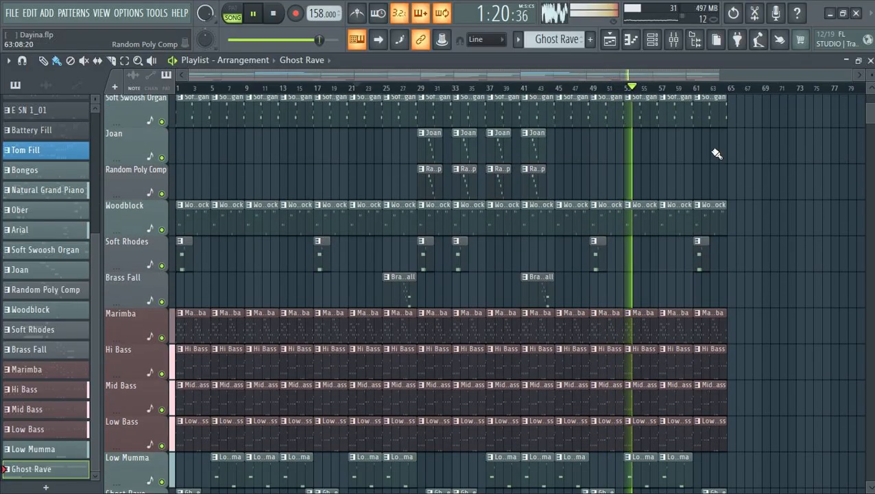
{"action": "left_click", "coordinate": [654, 40]}
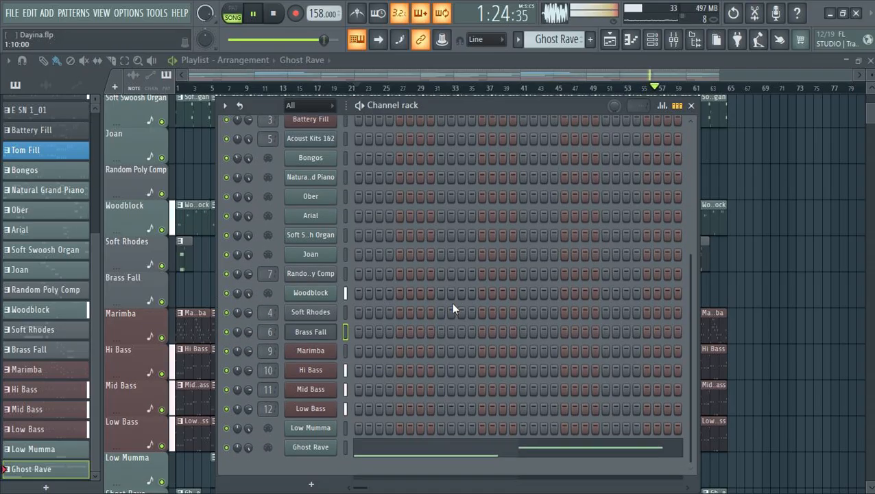
{"action": "key", "text": "F6"}
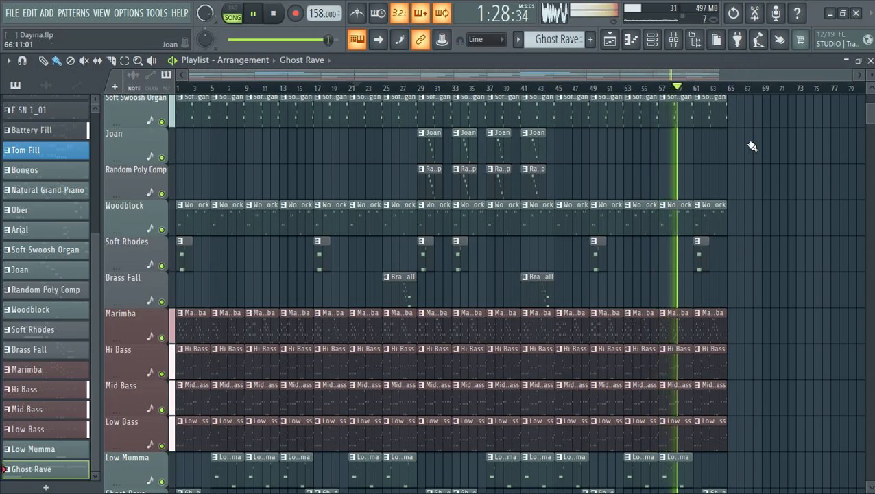
Select all playlist clips, duplicate the whole 64-bar arrangement to start at bar 65, and look over the copied tracks
{"action": "scroll", "coordinate": [751, 145], "scroll_direction": "up", "scroll_amount": 6}
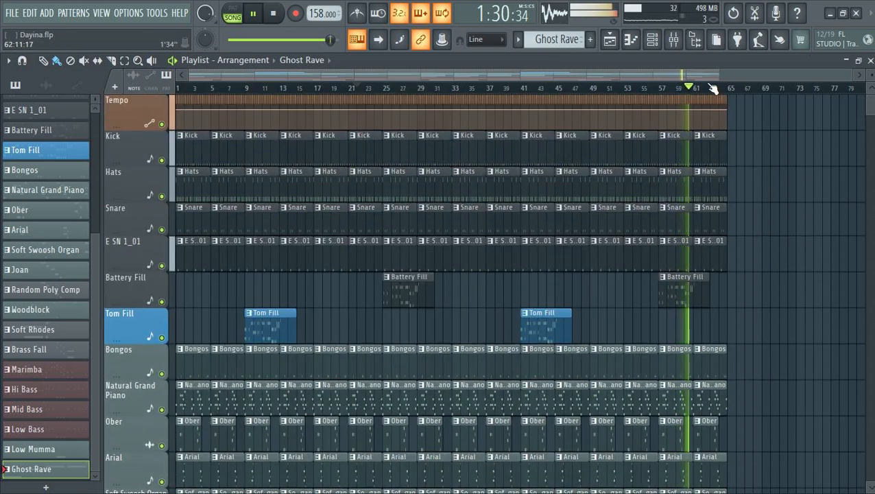
{"action": "scroll", "coordinate": [833, 250], "scroll_direction": "down", "scroll_amount": 7}
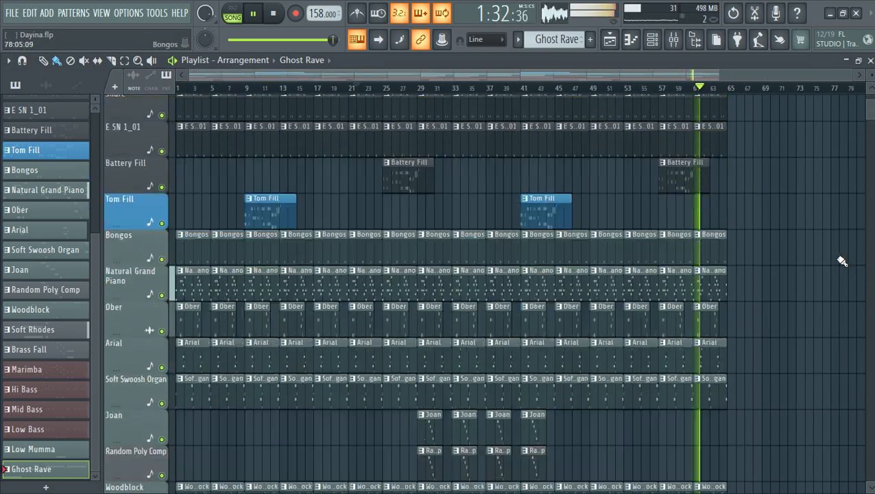
{"action": "scroll", "coordinate": [822, 247], "scroll_direction": "down", "scroll_amount": 6}
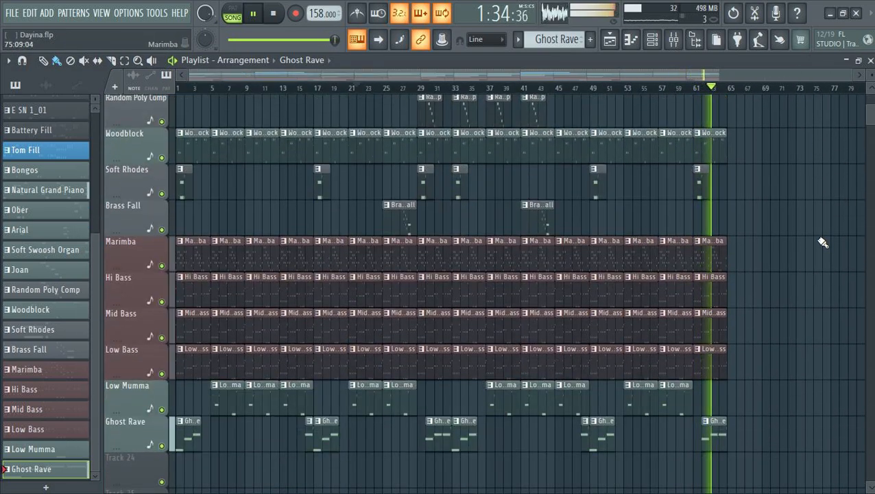
{"action": "key", "text": "ctrl+a"}
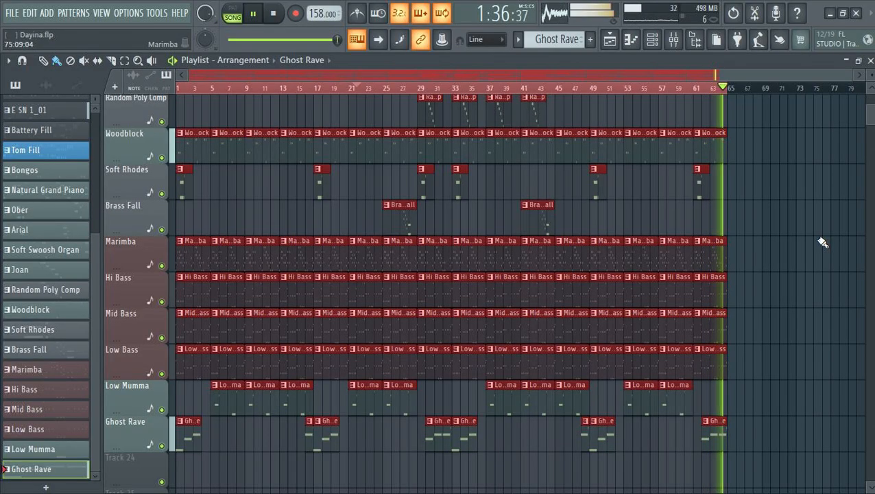
{"action": "key", "text": "ctrl+b"}
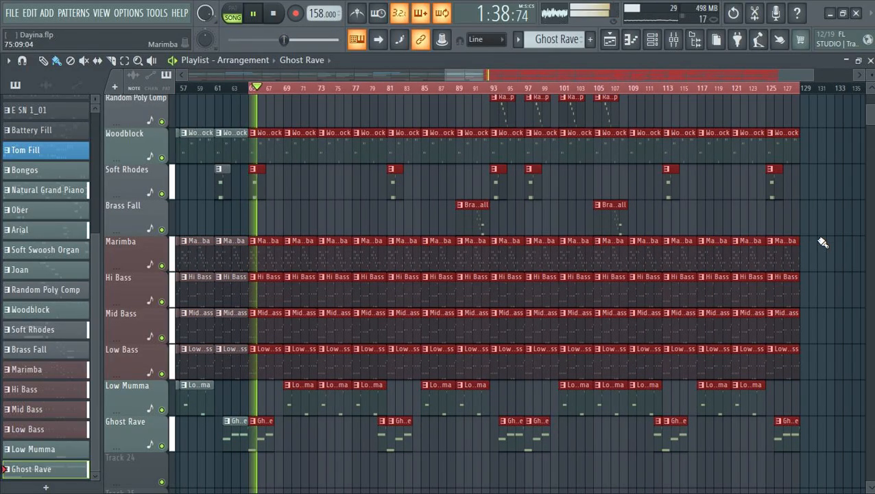
{"action": "scroll", "coordinate": [480, 267], "scroll_direction": "up", "scroll_amount": 11}
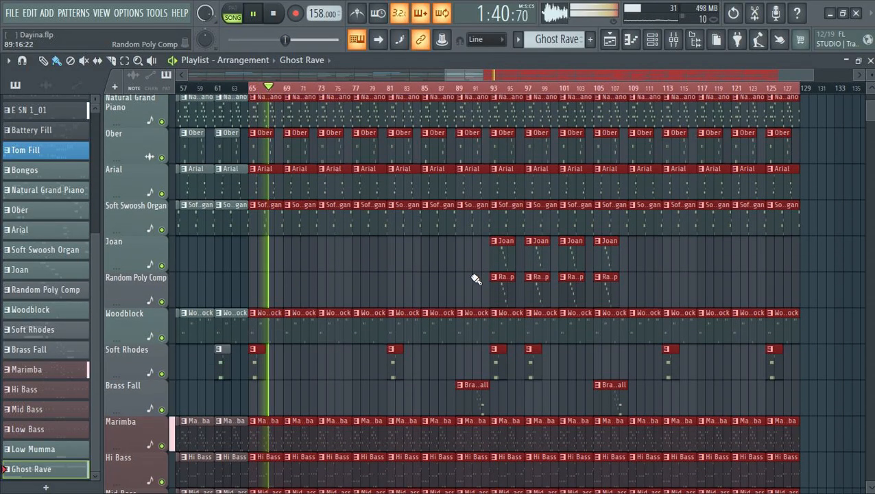
{"action": "scroll", "coordinate": [580, 239], "scroll_direction": "up", "scroll_amount": 2}
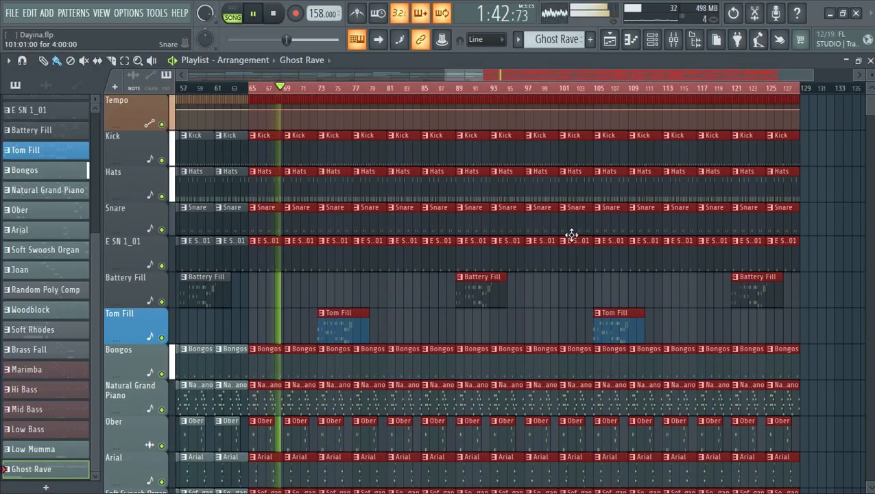
{"action": "scroll", "coordinate": [325, 226], "scroll_direction": "down", "scroll_amount": 12}
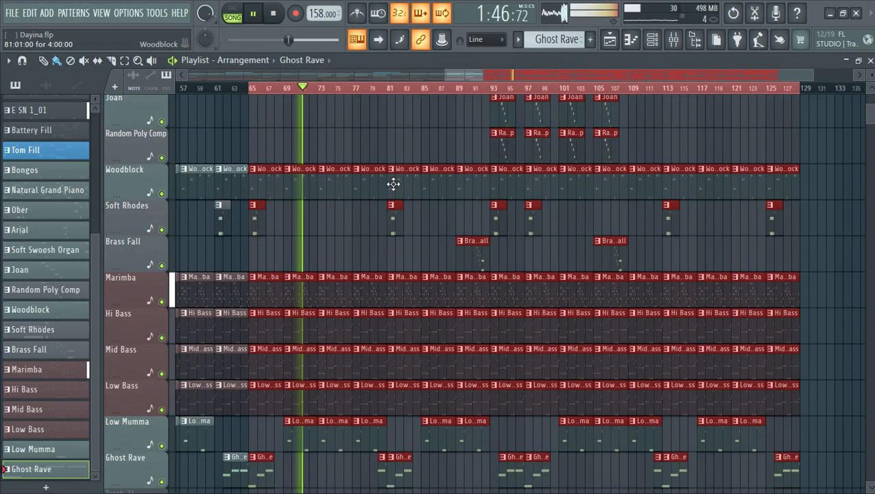
Delete the Hi Bass, Mid Bass and Low Bass clips at bar 77 in the playlist
{"action": "scroll", "coordinate": [446, 135], "scroll_direction": "up", "scroll_amount": 8}
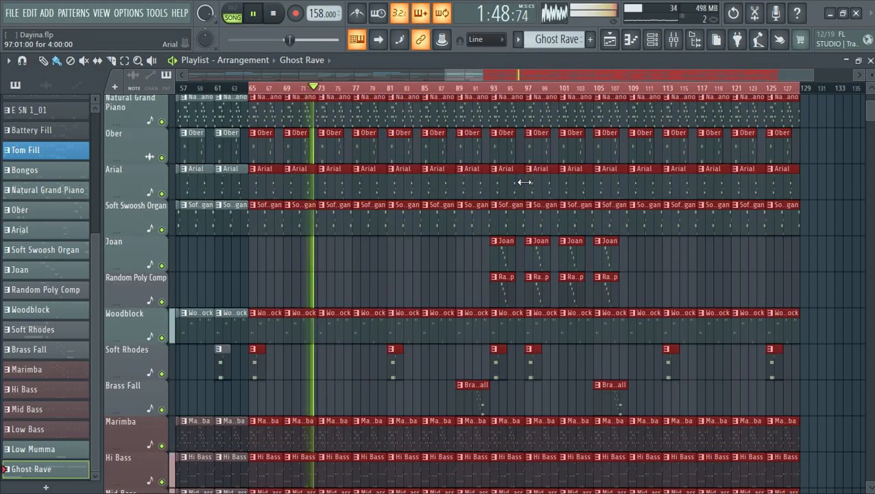
{"action": "scroll", "coordinate": [343, 96], "scroll_direction": "up", "scroll_amount": 5}
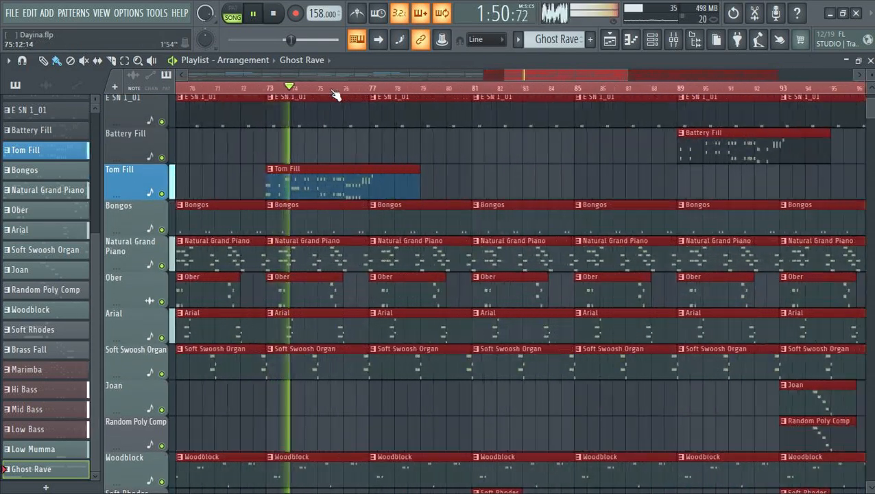
{"action": "scroll", "coordinate": [454, 199], "scroll_direction": "down", "scroll_amount": 11}
{"action": "scroll", "coordinate": [455, 209], "scroll_direction": "down", "scroll_amount": 3}
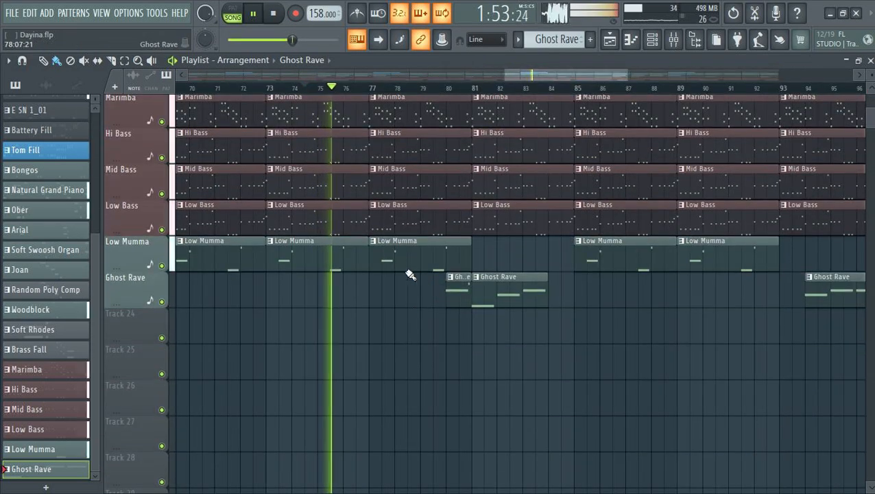
{"action": "scroll", "coordinate": [454, 294], "scroll_direction": "up", "scroll_amount": 1}
{"action": "left_click_drag", "start_coordinate": [469, 259], "coordinate": [384, 265]}
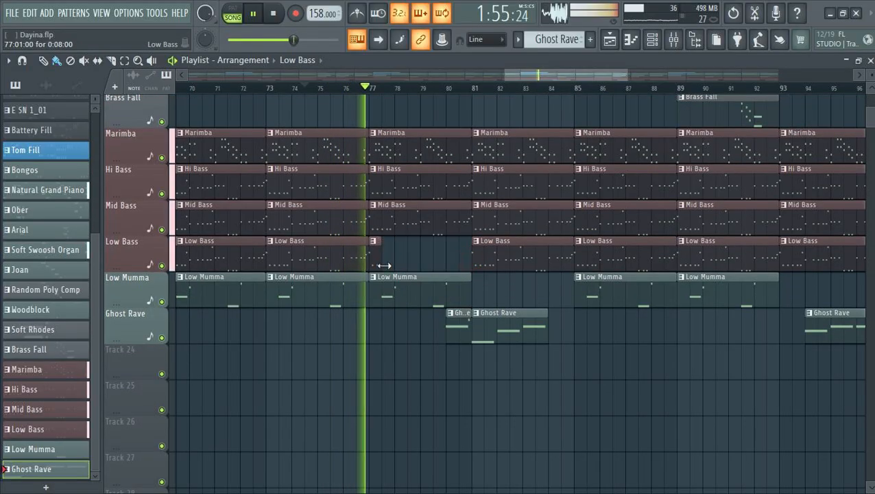
{"action": "key", "text": "space"}
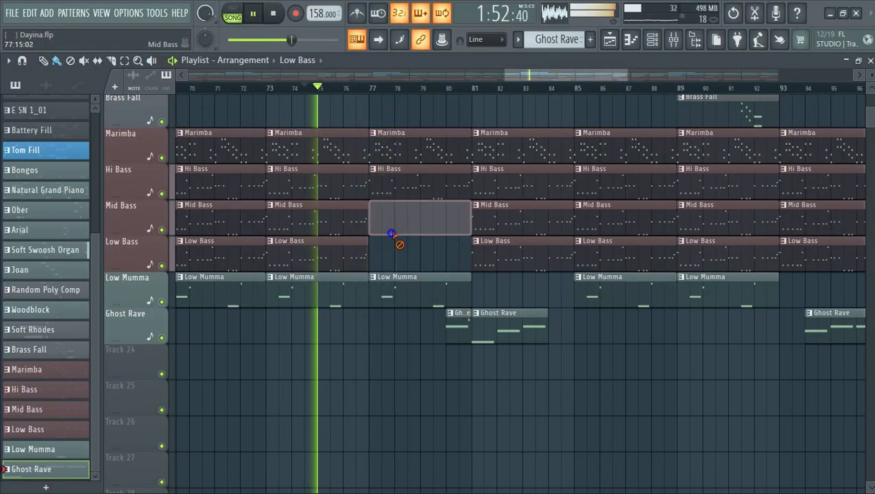
{"action": "scroll", "coordinate": [523, 279], "scroll_direction": "up", "scroll_amount": 4}
{"action": "scroll", "coordinate": [523, 289], "scroll_direction": "down", "scroll_amount": 3}
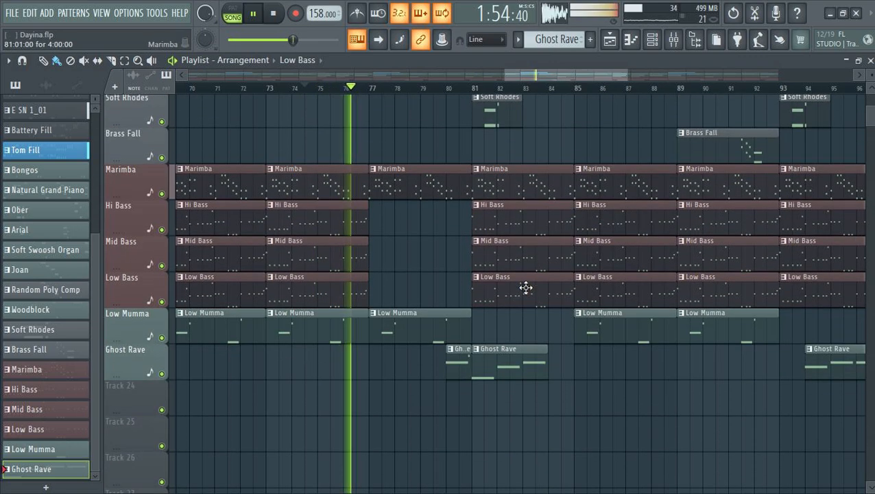
Delete the Hi Bass, Mid Bass and Low Bass clips at bar 81
{"action": "scroll", "coordinate": [527, 288], "scroll_direction": "up", "scroll_amount": 4}
{"action": "scroll", "coordinate": [571, 278], "scroll_direction": "up", "scroll_amount": 10}
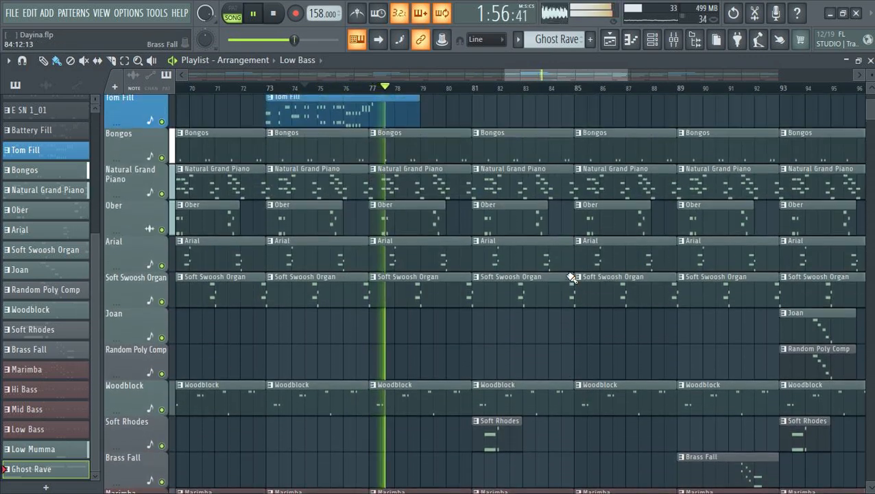
{"action": "scroll", "coordinate": [571, 277], "scroll_direction": "down", "scroll_amount": 12}
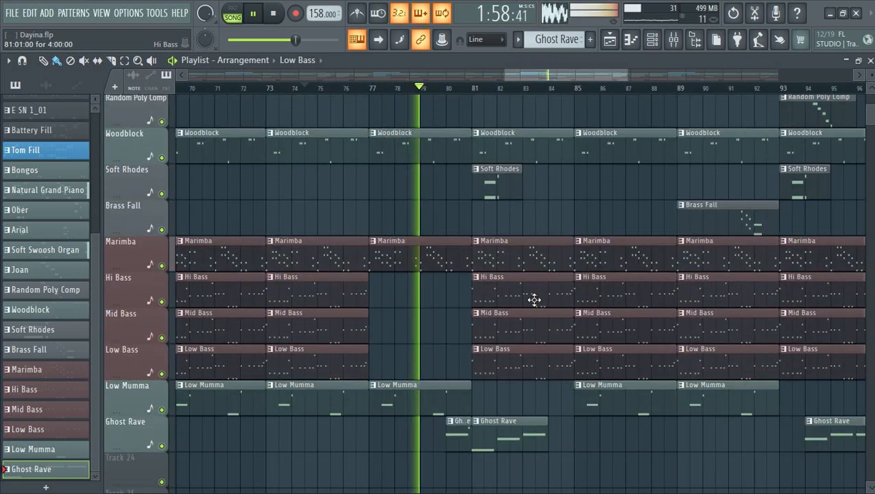
{"action": "scroll", "coordinate": [726, 192], "scroll_direction": "up", "scroll_amount": 8}
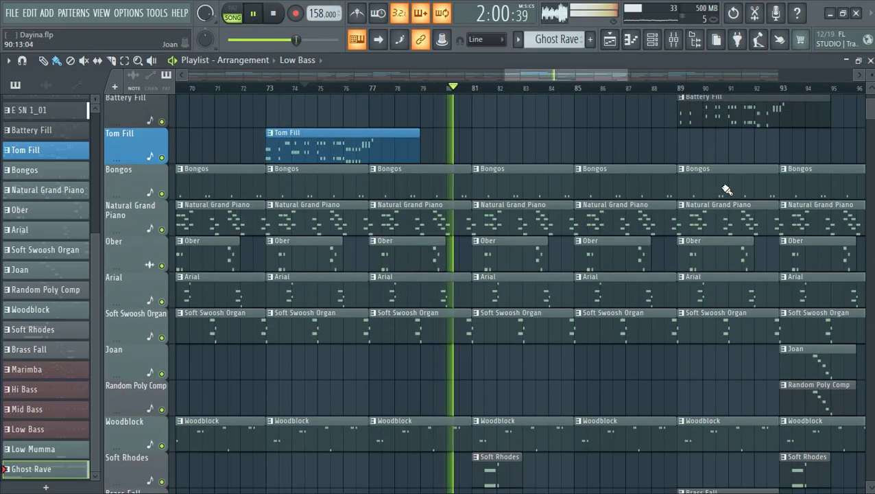
{"action": "scroll", "coordinate": [726, 189], "scroll_direction": "down", "scroll_amount": 10}
Shorten the Mid Bass clip at bar 85 to two bars, and trim the Hi Bass and Low Bass clips there to start at bar 87
{"action": "left_click_drag", "start_coordinate": [675, 219], "coordinate": [624, 222]}
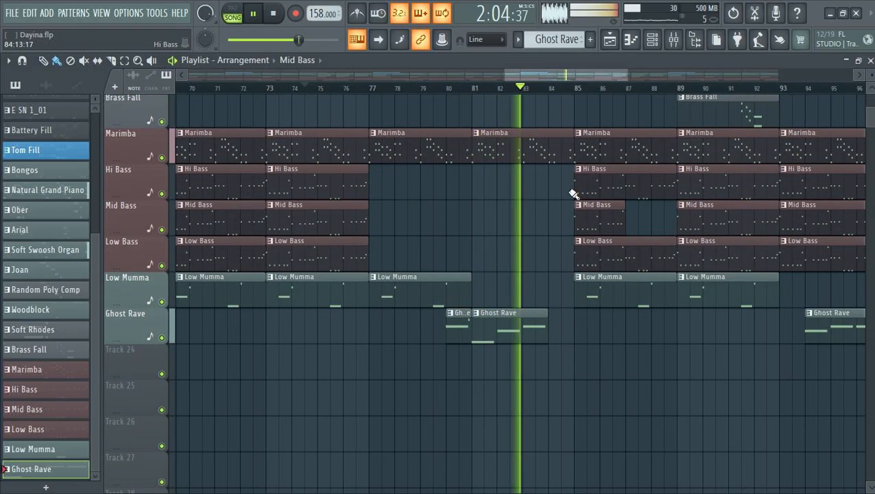
{"action": "left_click_drag", "start_coordinate": [573, 188], "coordinate": [626, 186]}
{"action": "left_click_drag", "start_coordinate": [573, 259], "coordinate": [628, 257]}
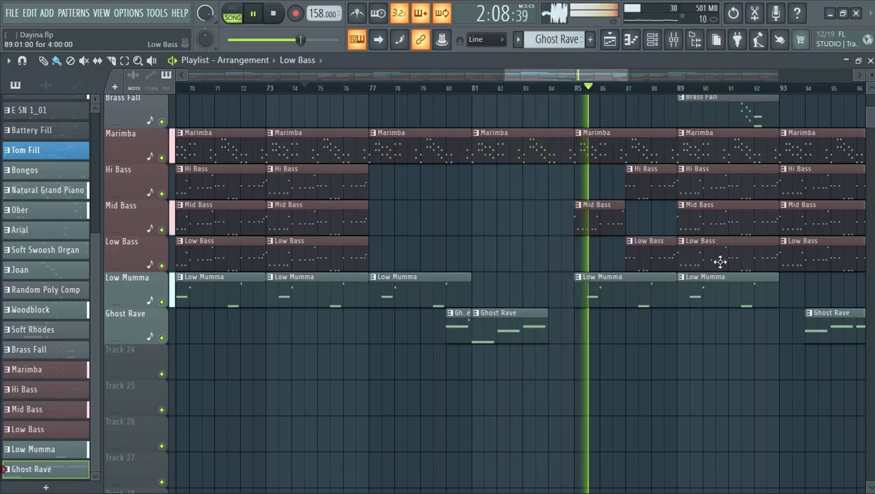
Delete the Mid Bass clip at bar 89
{"action": "scroll", "coordinate": [720, 261], "scroll_direction": "up", "scroll_amount": 5}
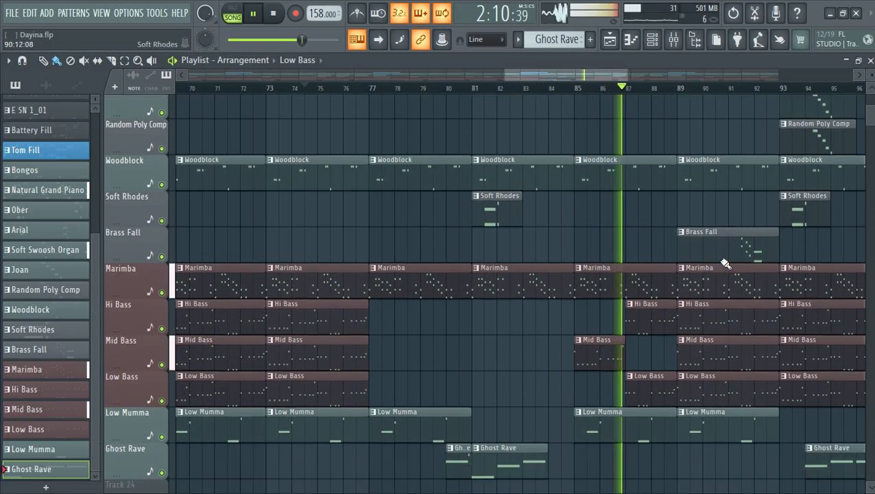
{"action": "scroll", "coordinate": [725, 274], "scroll_direction": "down", "scroll_amount": 4}
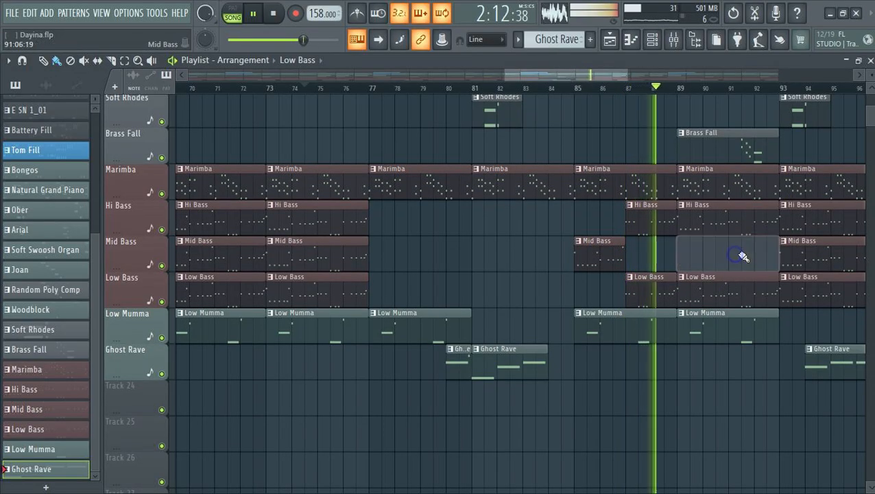
Cut a gap in Natural Grand Piano by ending the bar 85 clip around bar 88.5 and trimming the next clip to start at 92:09
{"action": "scroll", "coordinate": [747, 279], "scroll_direction": "up", "scroll_amount": 6}
{"action": "scroll", "coordinate": [747, 280], "scroll_direction": "up", "scroll_amount": 3}
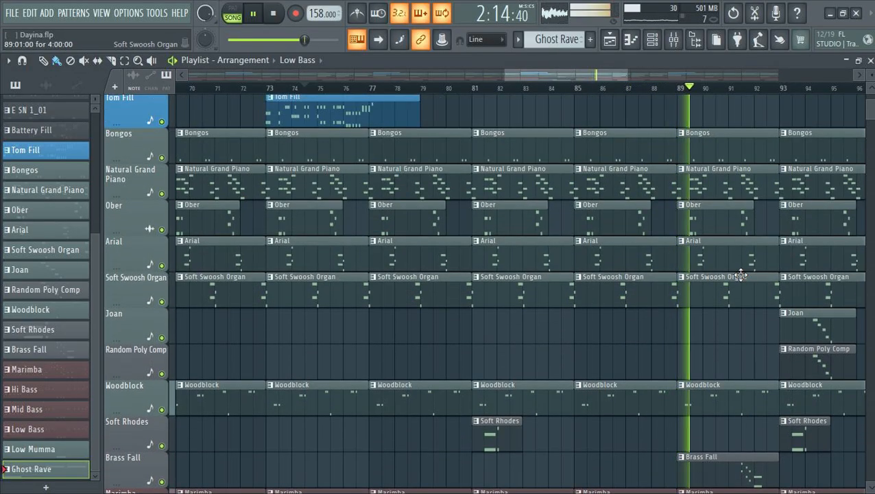
{"action": "key", "text": "space"}
{"action": "key", "text": "space"}
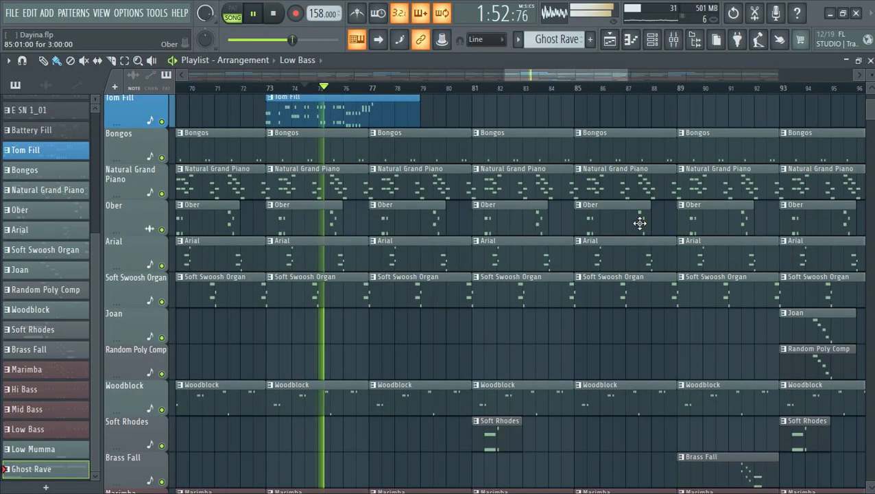
{"action": "left_click_drag", "start_coordinate": [660, 199], "coordinate": [773, 195]}
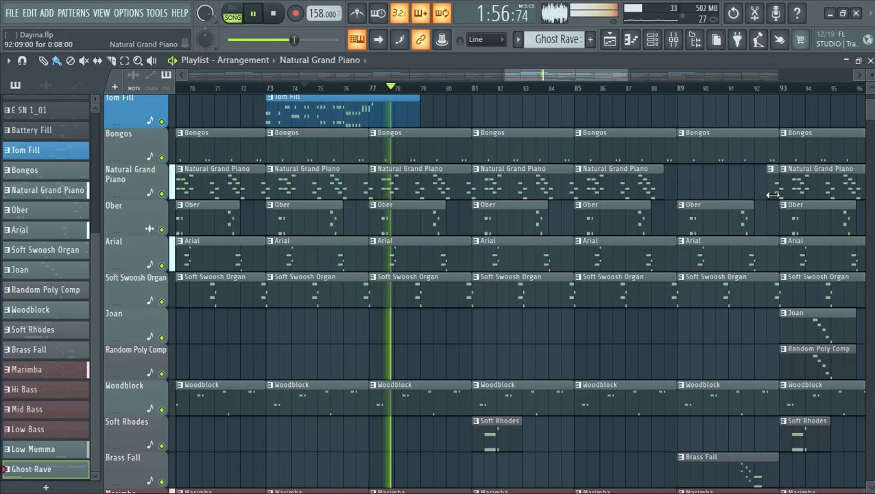
Shorten the Marimba clip at bar 81 to four steps, and trim the bar 85 Marimba clip to start at 88:09
{"action": "scroll", "coordinate": [659, 231], "scroll_direction": "down", "scroll_amount": 5}
{"action": "scroll", "coordinate": [656, 231], "scroll_direction": "up", "scroll_amount": 2}
{"action": "scroll", "coordinate": [657, 231], "scroll_direction": "down", "scroll_amount": 4}
{"action": "scroll", "coordinate": [653, 227], "scroll_direction": "up", "scroll_amount": 1}
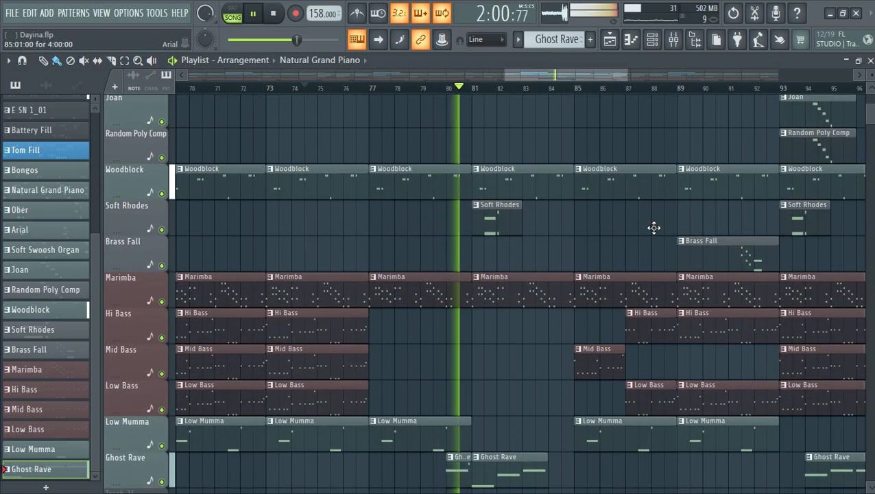
{"action": "key", "text": "space"}
{"action": "key", "text": "space"}
{"action": "scroll", "coordinate": [527, 89], "scroll_direction": "up", "scroll_amount": 2}
{"action": "scroll", "coordinate": [528, 88], "scroll_direction": "up", "scroll_amount": 2}
{"action": "left_click_drag", "start_coordinate": [637, 292], "coordinate": [406, 312]}
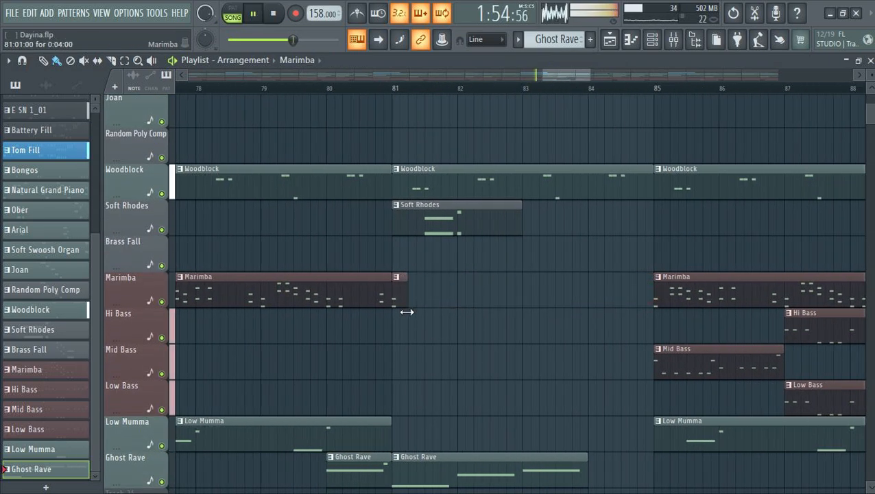
{"action": "scroll", "coordinate": [610, 96], "scroll_direction": "down", "scroll_amount": 3}
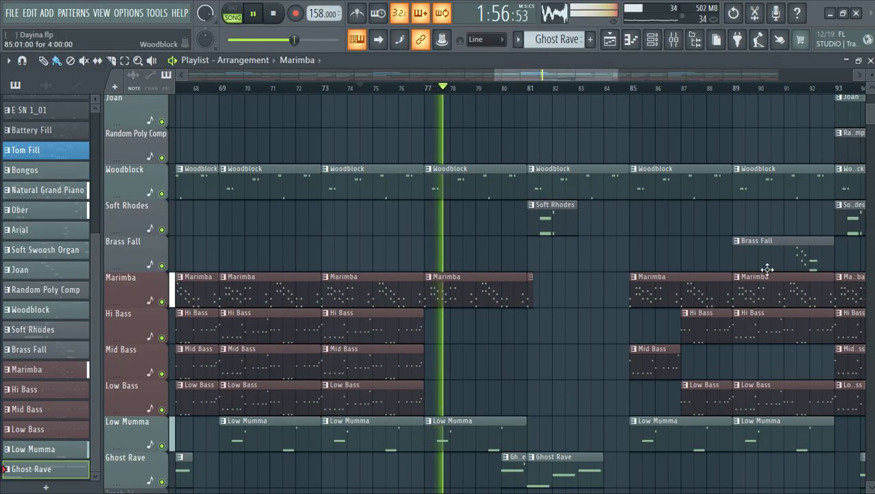
{"action": "left_click_drag", "start_coordinate": [633, 298], "coordinate": [720, 298]}
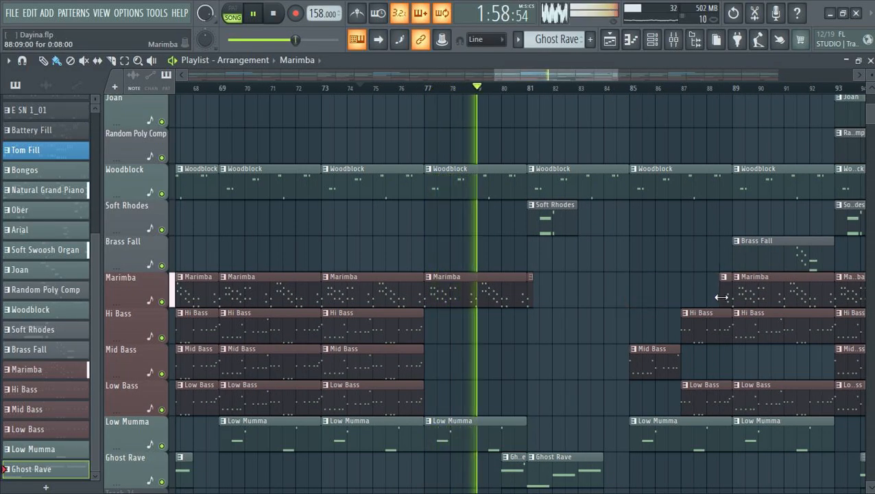
Make the Kick clip at bar 81 unique and open its notes in the piano roll
{"action": "scroll", "coordinate": [714, 300], "scroll_direction": "up", "scroll_amount": 3}
{"action": "scroll", "coordinate": [712, 300], "scroll_direction": "up", "scroll_amount": 5}
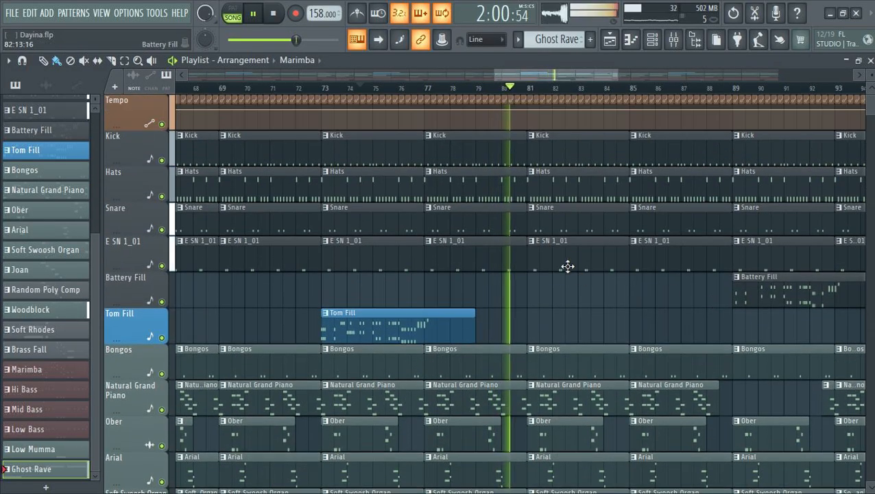
{"action": "right_click", "coordinate": [530, 142]}
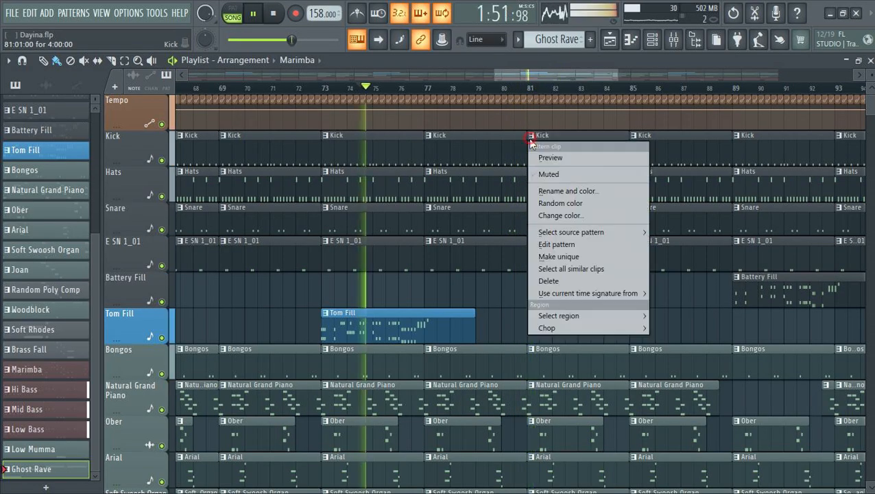
{"action": "left_click", "coordinate": [562, 257]}
{"action": "double_click", "coordinate": [542, 153]}
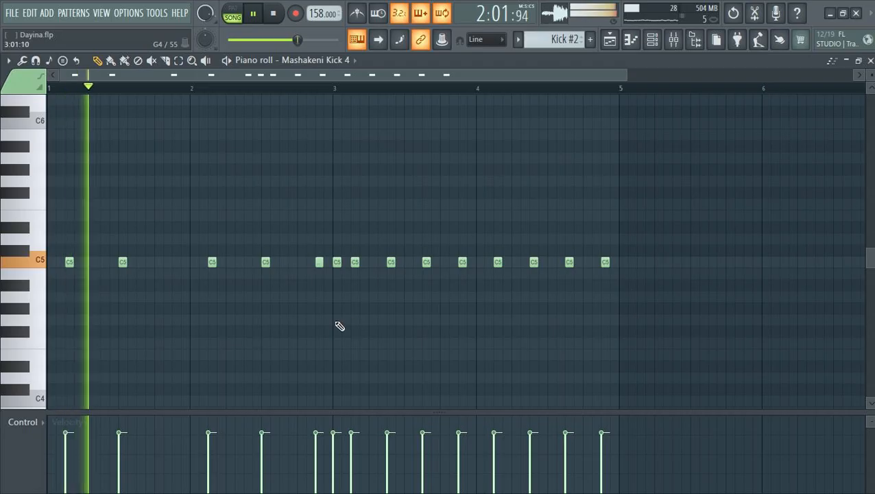
Add extra C5 kick notes through bar 3 and at the start of bar 4, thin out the end of bar 4, and close the piano roll
{"action": "left_click", "coordinate": [371, 262]}
{"action": "left_click_drag", "start_coordinate": [379, 306], "coordinate": [375, 257]}
{"action": "left_click", "coordinate": [407, 262]}
{"action": "left_click", "coordinate": [444, 262]}
{"action": "left_click", "coordinate": [480, 263]}
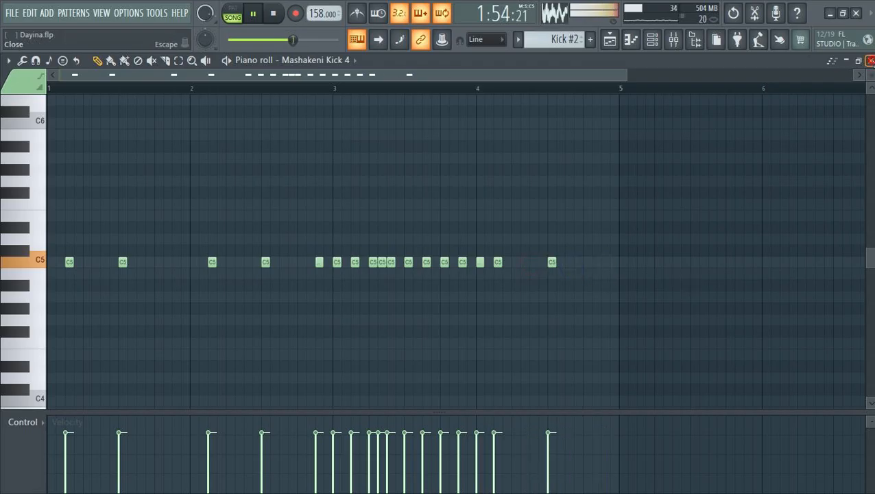
{"action": "left_click", "coordinate": [870, 61]}
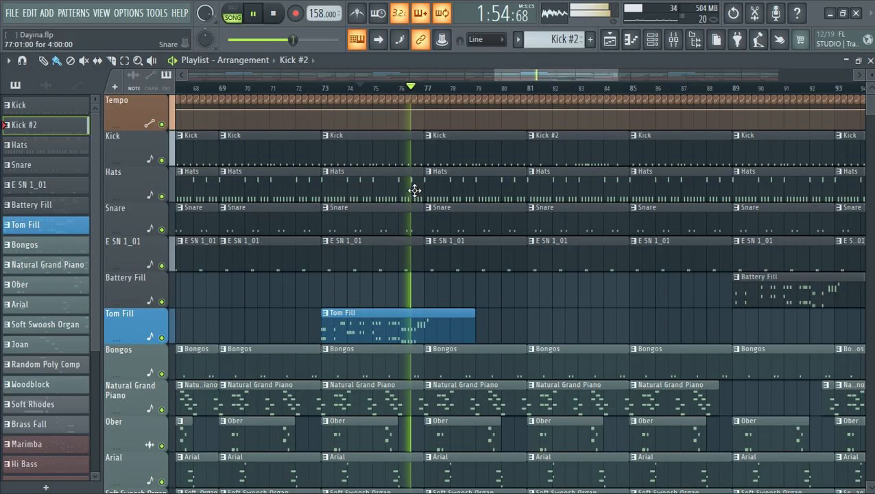
Rename the new kick pattern to Kick and colour it dark slate blue, #3D3569
{"action": "right_click", "coordinate": [539, 147]}
{"action": "left_click", "coordinate": [549, 191]}
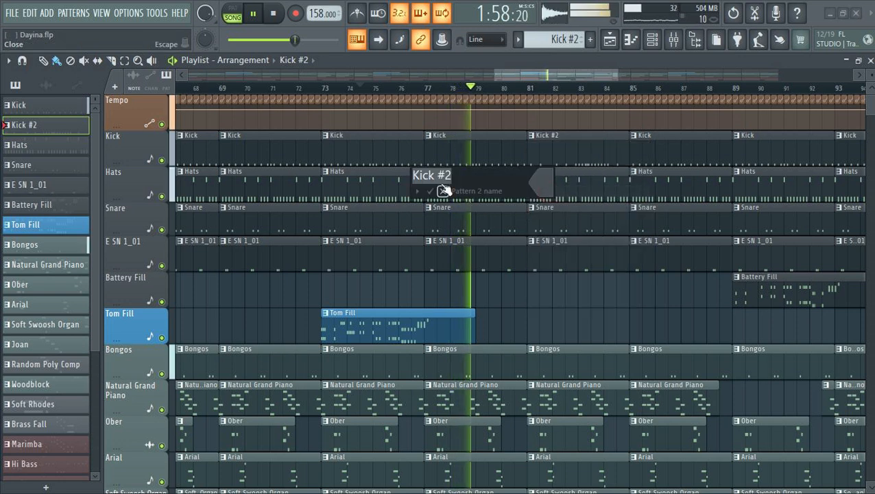
{"action": "left_click_drag", "start_coordinate": [441, 175], "coordinate": [460, 175]}
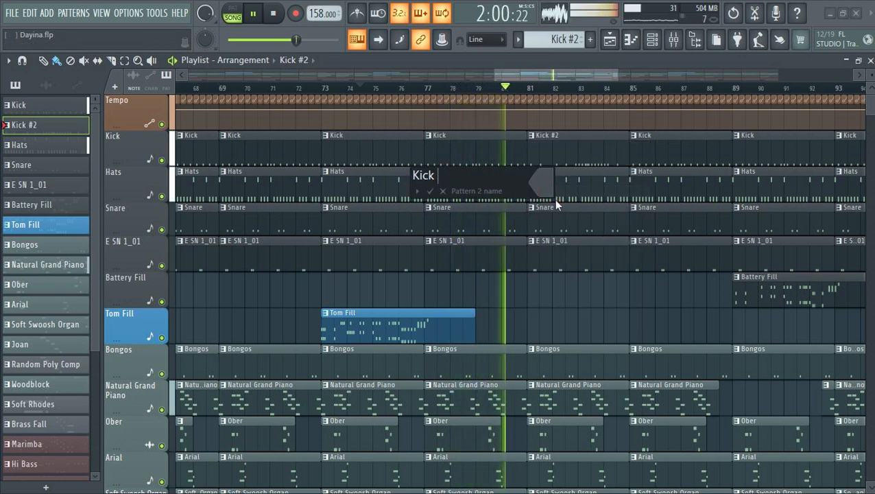
{"action": "key", "text": "Return"}
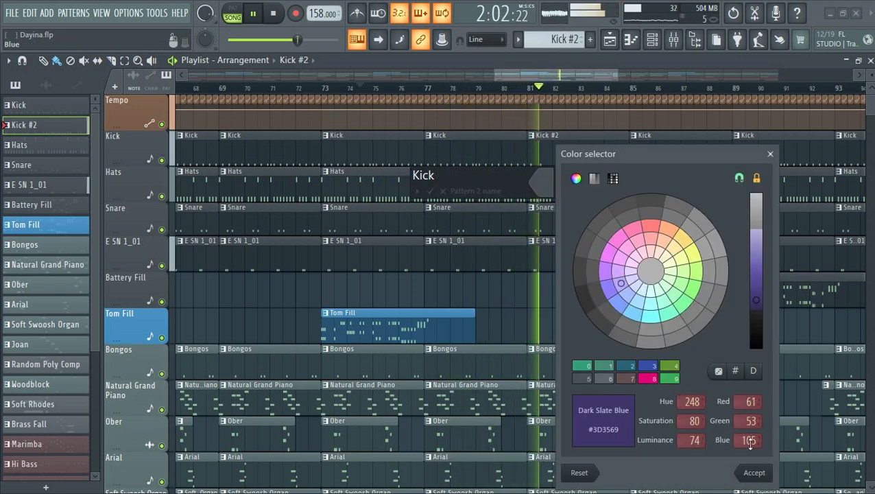
{"action": "left_click", "coordinate": [754, 471]}
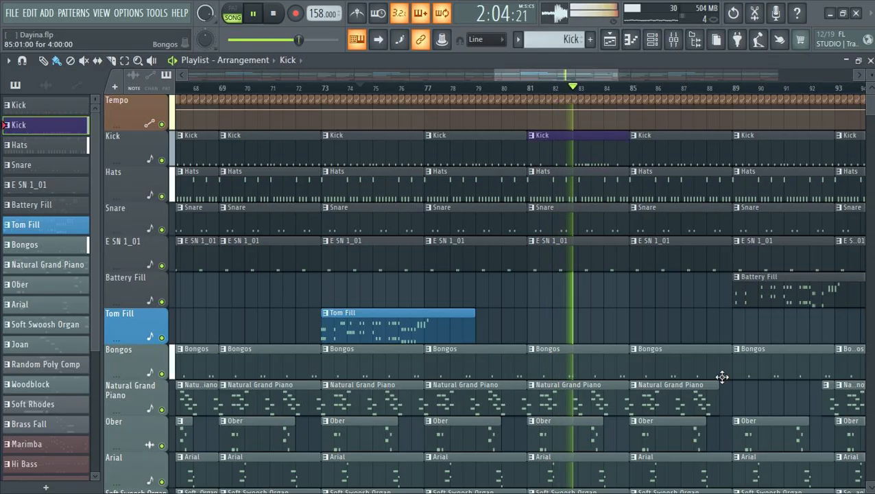
Place a Battery Fill clip on the Tom Fill track, cut it down to a two-step hit, and position it just after the start of bar 81
{"action": "left_click", "coordinate": [833, 297]}
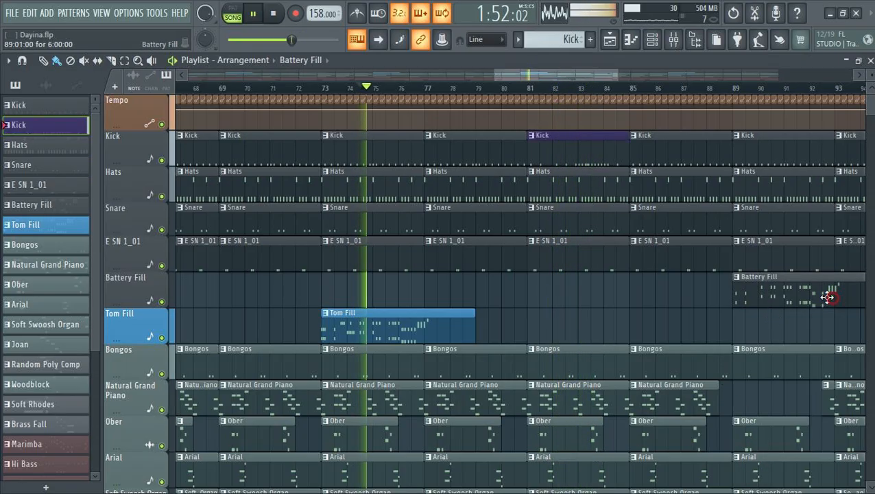
{"action": "left_click", "coordinate": [529, 329]}
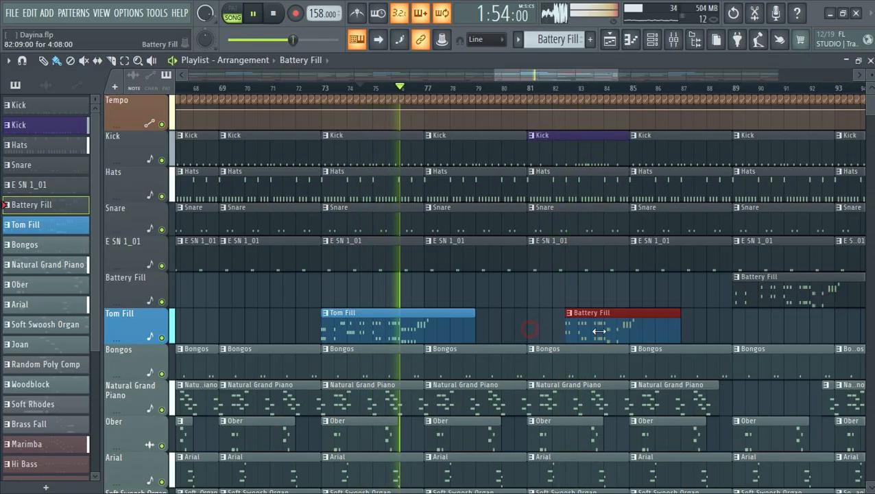
{"action": "left_click_drag", "start_coordinate": [583, 331], "coordinate": [630, 332]}
{"action": "scroll", "coordinate": [625, 305], "scroll_direction": "up", "scroll_amount": 4}
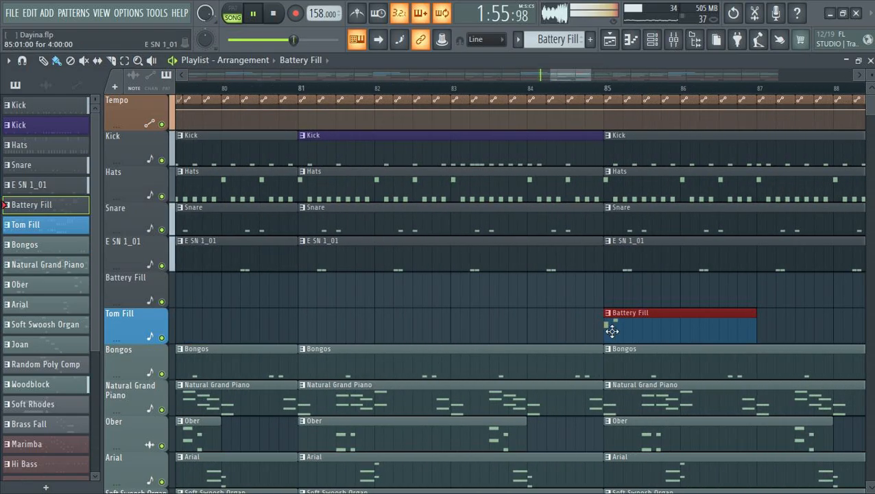
{"action": "left_click_drag", "start_coordinate": [754, 318], "coordinate": [616, 325]}
{"action": "left_click_drag", "start_coordinate": [409, 326], "coordinate": [303, 326]}
Place copies of the two-step Battery Fill hit at mid bar 81, 82:03, early and mid bar 84, and early bar 85
{"action": "left_click", "coordinate": [338, 322]}
{"action": "left_click", "coordinate": [389, 324]}
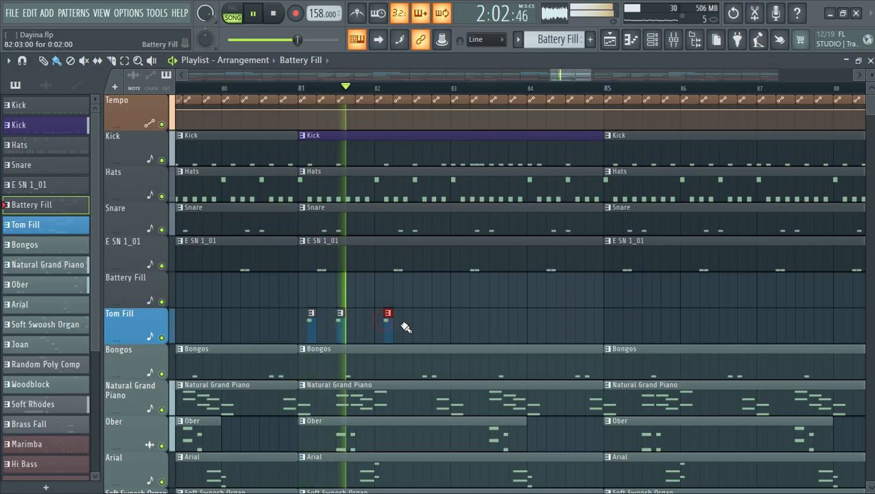
{"action": "left_click", "coordinate": [542, 323]}
{"action": "left_click", "coordinate": [568, 325]}
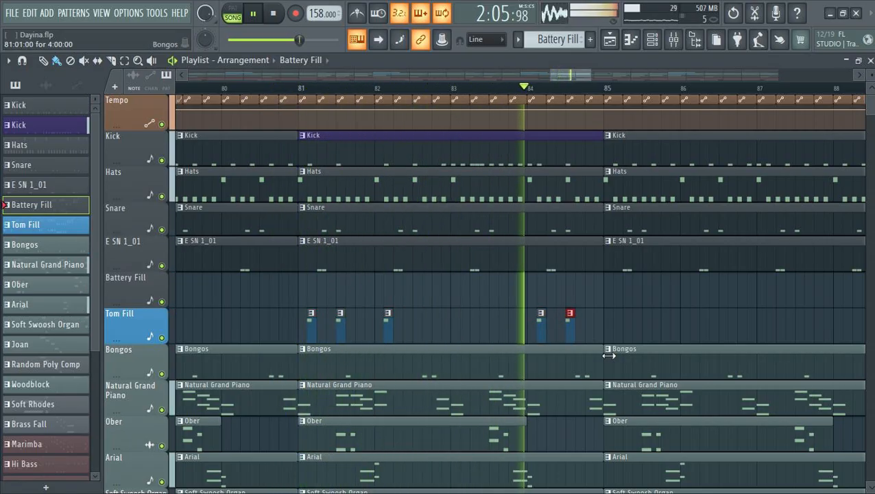
{"action": "left_click", "coordinate": [619, 325]}
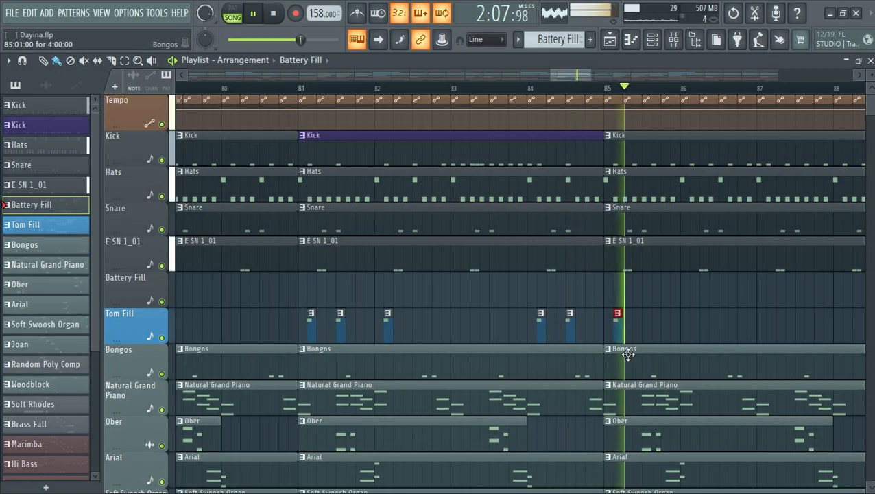
Make the Hats clip at bar 81 a unique pattern
{"action": "scroll", "coordinate": [504, 93], "scroll_direction": "down", "scroll_amount": 5}
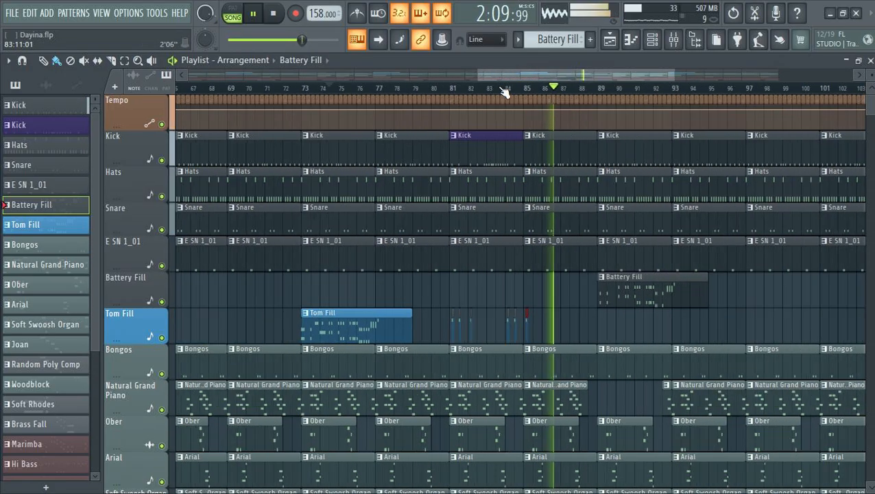
{"action": "scroll", "coordinate": [506, 88], "scroll_direction": "up", "scroll_amount": 2}
{"action": "key", "text": "space"}
{"action": "key", "text": "space"}
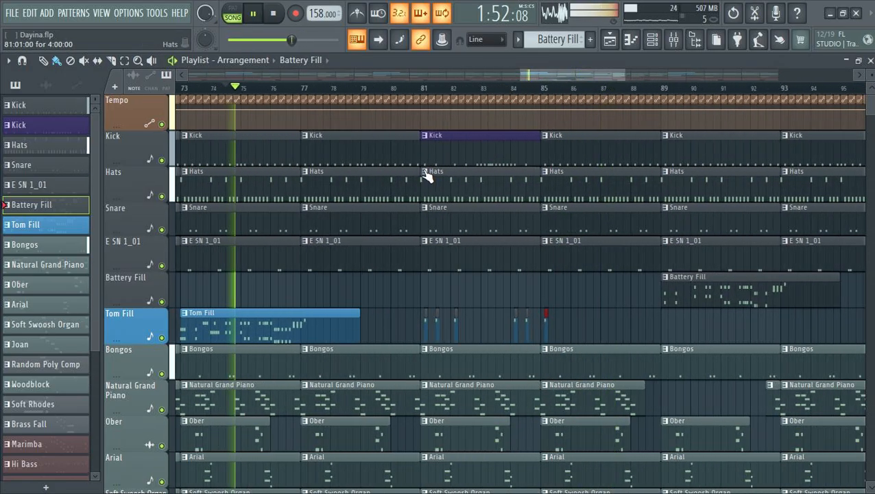
{"action": "right_click", "coordinate": [427, 176]}
{"action": "left_click", "coordinate": [456, 292]}
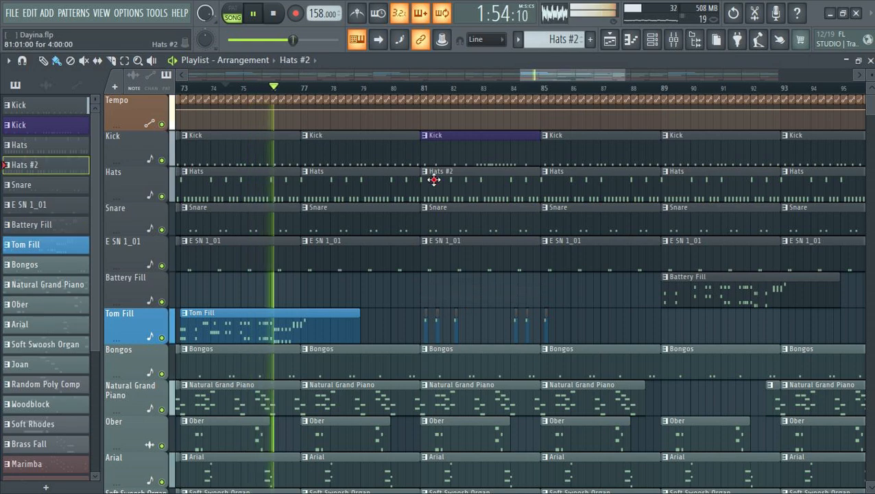
Add Tambourine notes on every off-beat across the four bars of the new hats pattern and return to the playlist
{"action": "double_click", "coordinate": [424, 198]}
{"action": "scroll", "coordinate": [212, 276], "scroll_direction": "down", "scroll_amount": 6}
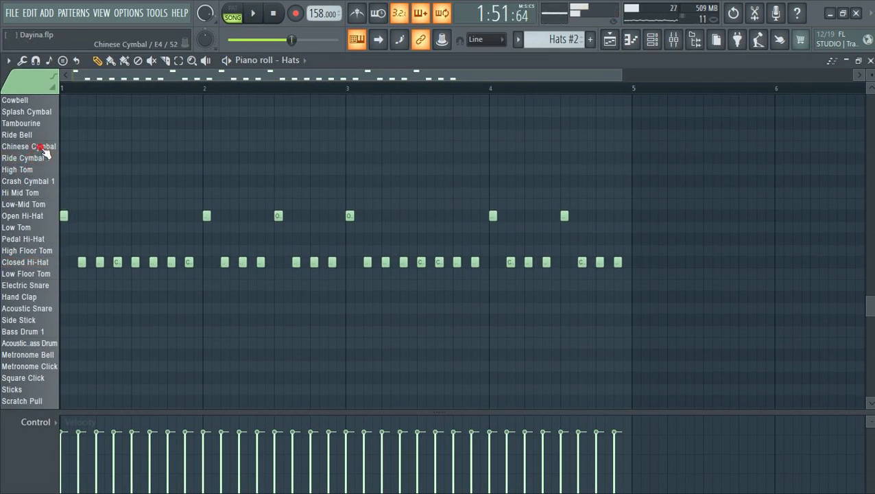
{"action": "scroll", "coordinate": [41, 206], "scroll_direction": "up", "scroll_amount": 2}
{"action": "left_click", "coordinate": [39, 217]}
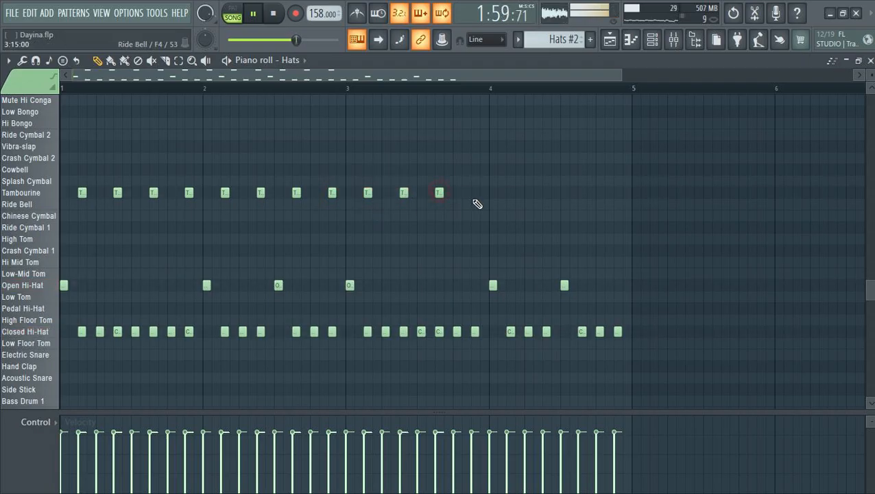
{"action": "left_click", "coordinate": [510, 194]}
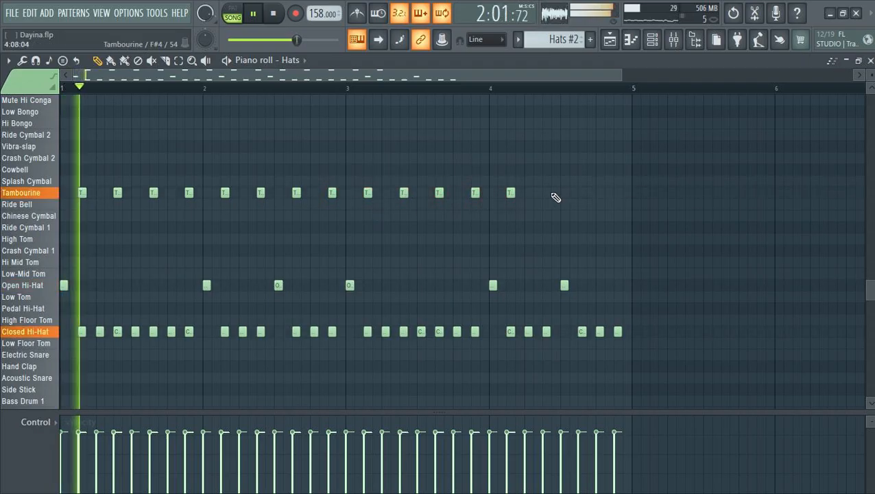
{"action": "left_click", "coordinate": [546, 192]}
{"action": "left_click", "coordinate": [581, 192]}
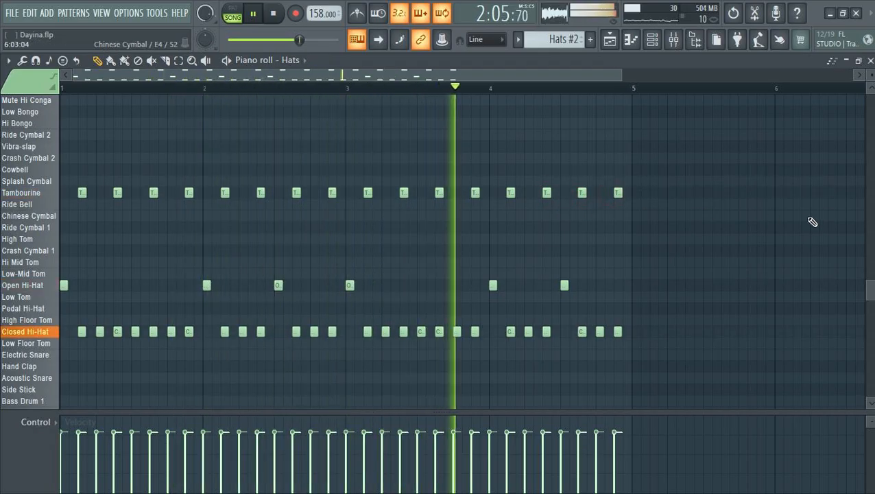
{"action": "key", "text": "F5"}
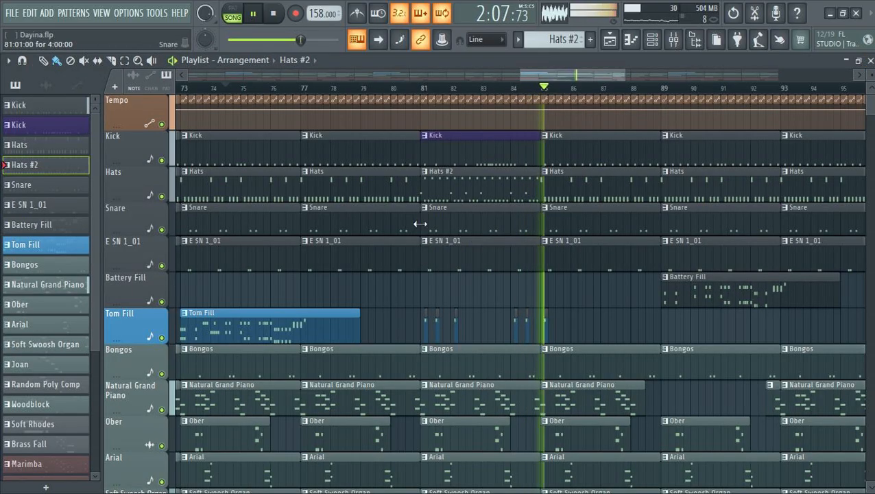
Rename the new hats pattern to Hats and colour it olive green
{"action": "right_click", "coordinate": [423, 178]}
{"action": "left_click", "coordinate": [461, 227]}
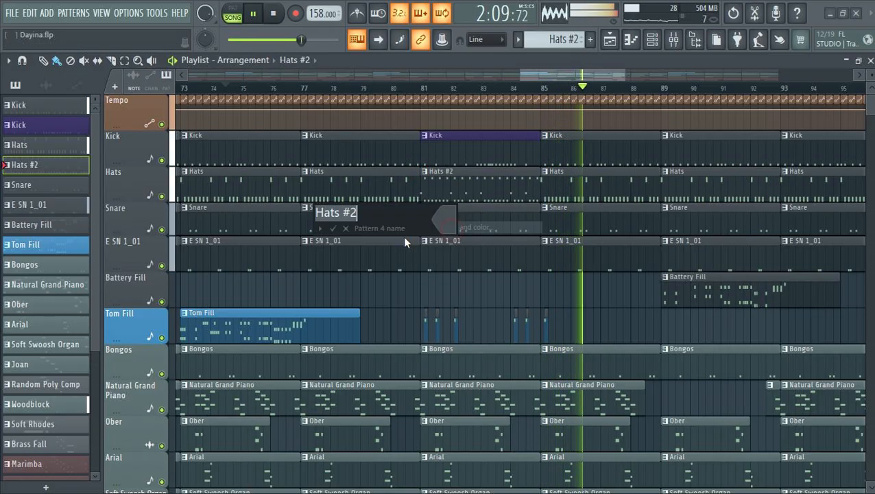
{"action": "double_click", "coordinate": [379, 214]}
{"action": "key", "text": "BackSpace"}
{"action": "left_click", "coordinate": [446, 218]}
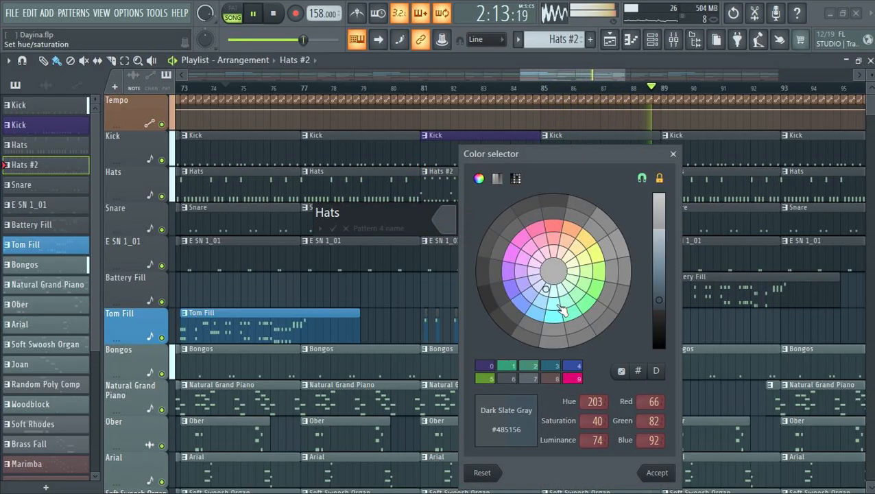
{"action": "left_click", "coordinate": [612, 274]}
{"action": "left_click", "coordinate": [655, 475]}
{"action": "key", "text": "Return"}
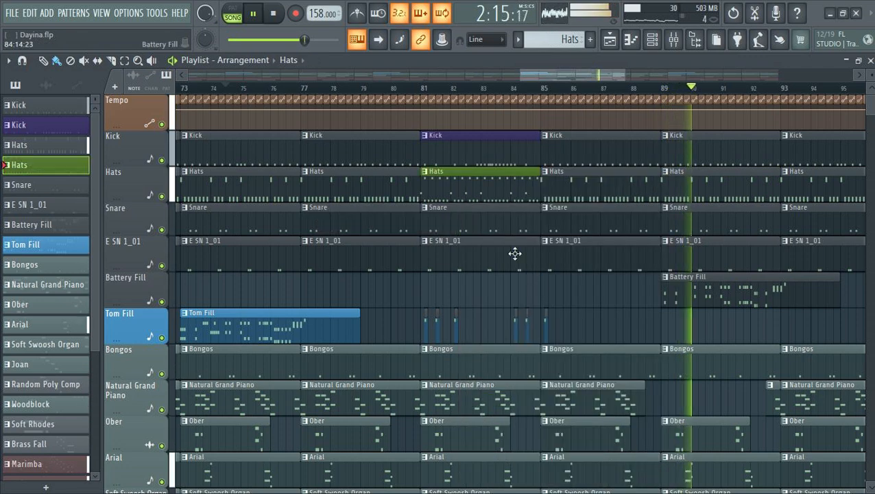
Reopen the green Hats pattern for a check, close its piano roll, and save the project
{"action": "double_click", "coordinate": [492, 189]}
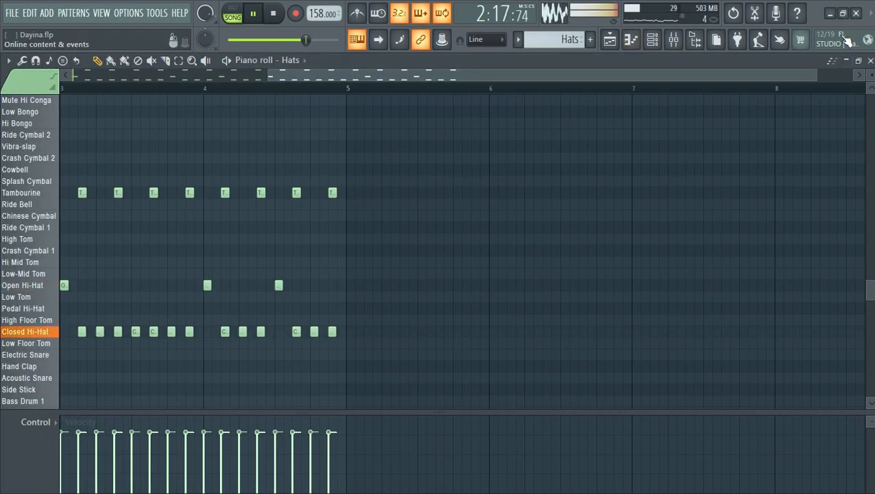
{"action": "left_click", "coordinate": [861, 62]}
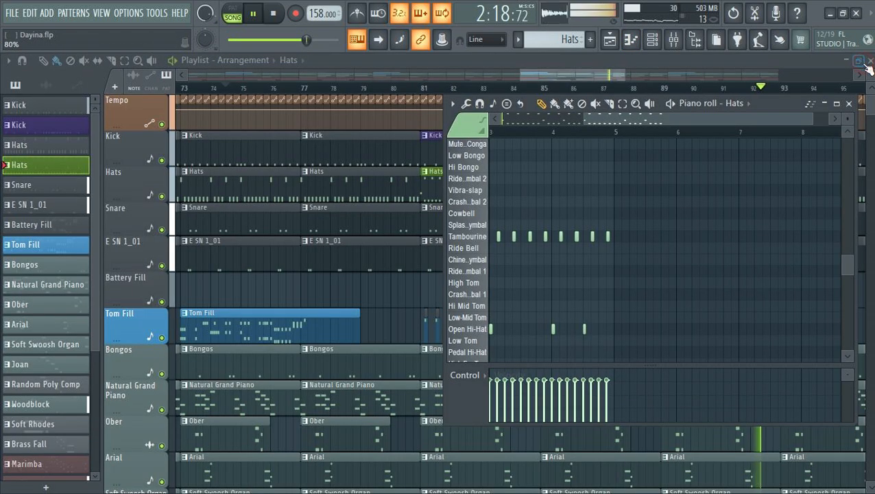
{"action": "left_click", "coordinate": [836, 104]}
{"action": "left_click", "coordinate": [870, 61]}
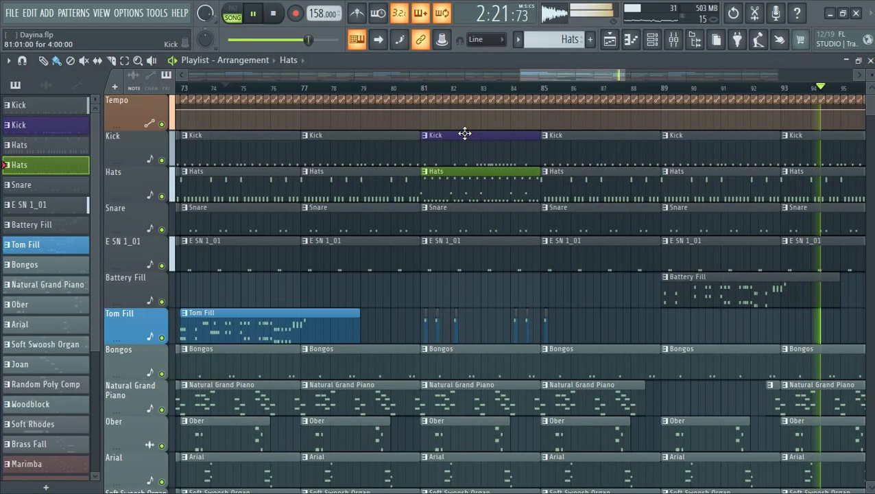
{"action": "key", "text": "ctrl+s"}
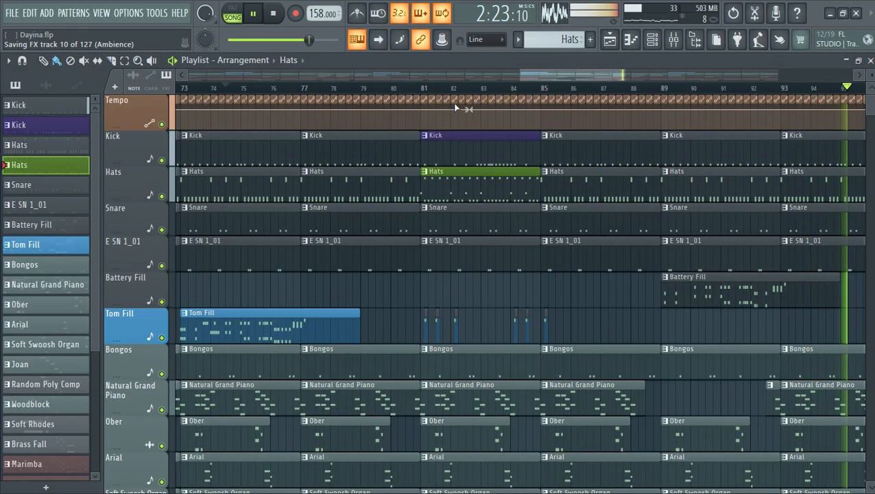
Look over the whole arrangement, from the drum tracks down to the basses, for parts to thin out
{"action": "scroll", "coordinate": [485, 92], "scroll_direction": "down", "scroll_amount": 3}
{"action": "scroll", "coordinate": [484, 92], "scroll_direction": "up", "scroll_amount": 3}
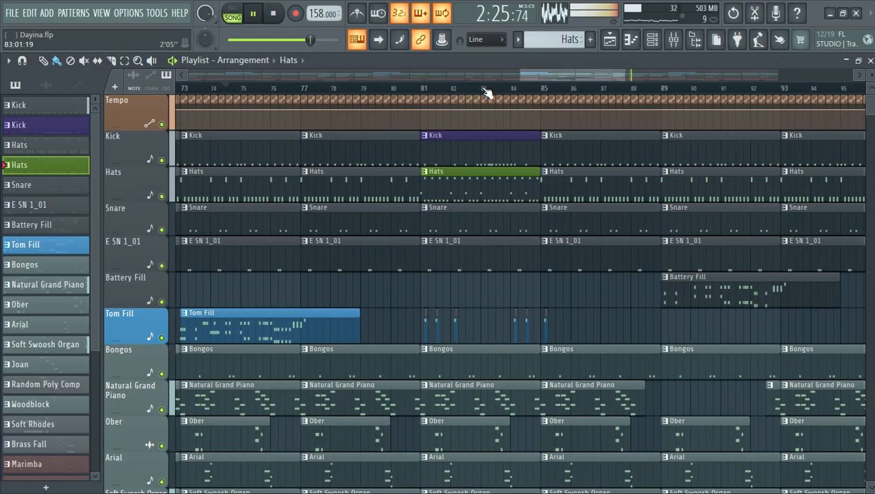
{"action": "scroll", "coordinate": [484, 92], "scroll_direction": "down", "scroll_amount": 6}
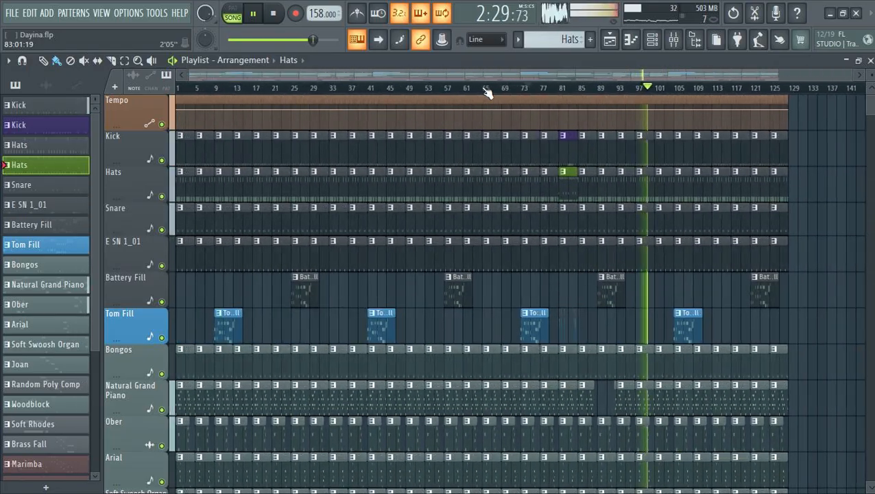
{"action": "scroll", "coordinate": [481, 235], "scroll_direction": "down", "scroll_amount": 2}
{"action": "scroll", "coordinate": [485, 234], "scroll_direction": "up", "scroll_amount": 2}
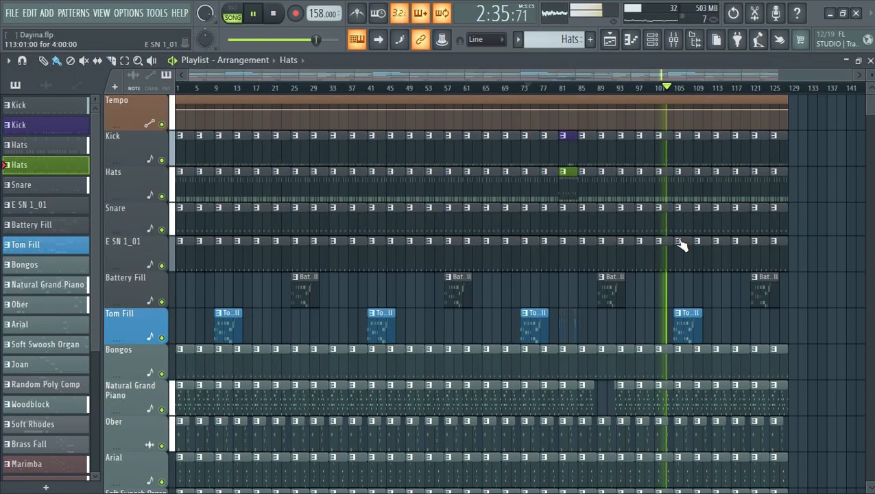
{"action": "scroll", "coordinate": [683, 221], "scroll_direction": "down", "scroll_amount": 10}
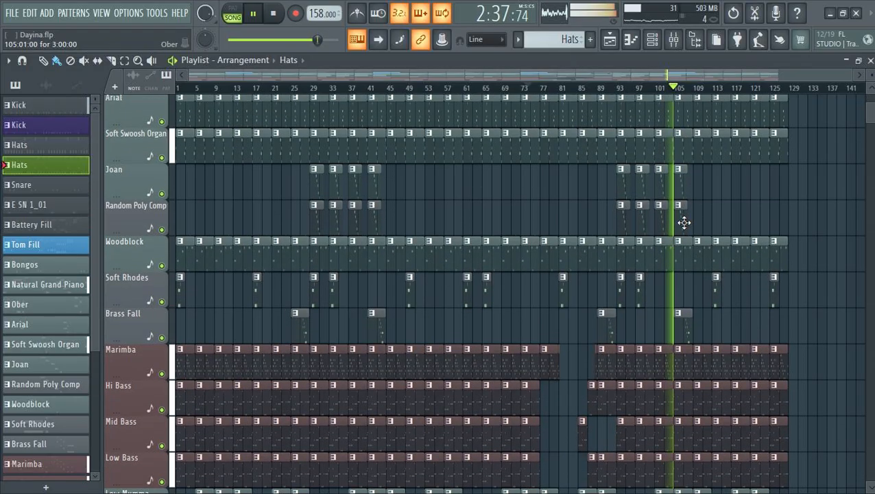
{"action": "scroll", "coordinate": [621, 87], "scroll_direction": "up", "scroll_amount": 4}
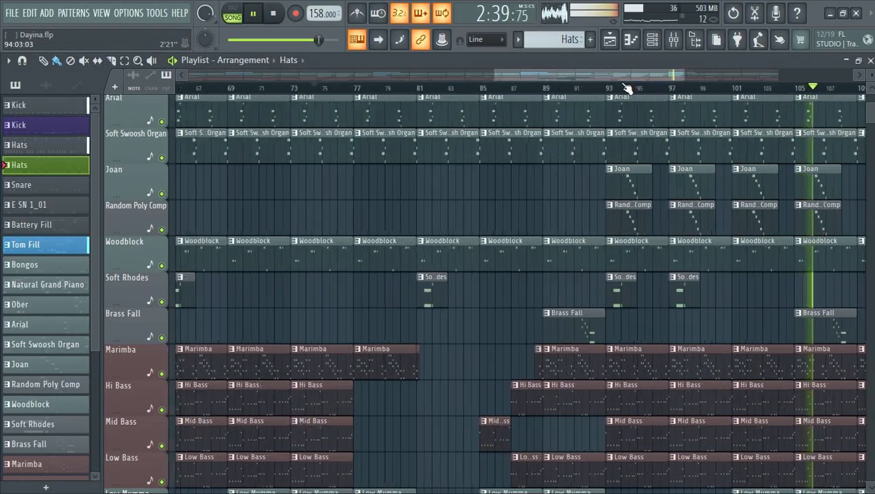
{"action": "scroll", "coordinate": [614, 222], "scroll_direction": "up", "scroll_amount": 2}
{"action": "scroll", "coordinate": [614, 223], "scroll_direction": "up", "scroll_amount": 3}
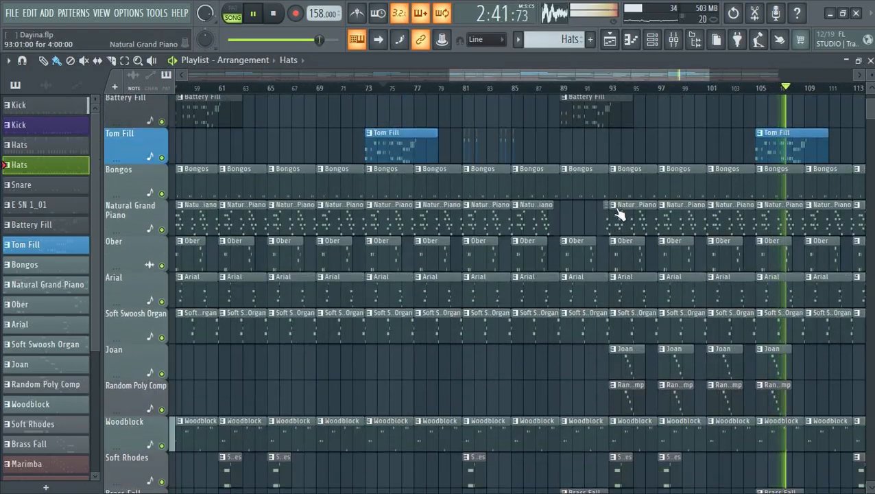
Delete the Ober and Arial clips at bars 81, 85 and 89, and restart playback from about bar 76
{"action": "scroll", "coordinate": [619, 208], "scroll_direction": "down", "scroll_amount": 5}
{"action": "scroll", "coordinate": [621, 209], "scroll_direction": "up", "scroll_amount": 4}
{"action": "right_click", "coordinate": [482, 221]}
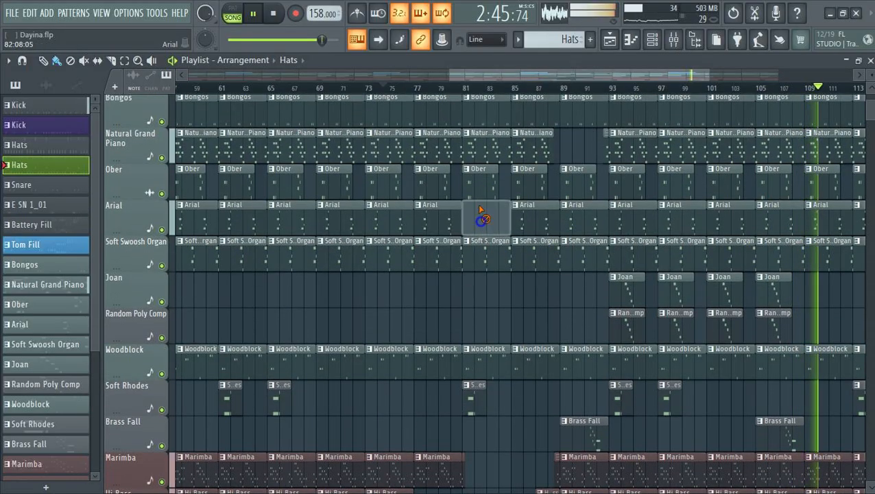
{"action": "right_click", "coordinate": [484, 187]}
{"action": "right_click", "coordinate": [529, 183]}
{"action": "right_click", "coordinate": [575, 185]}
{"action": "right_click", "coordinate": [583, 217]}
{"action": "right_click", "coordinate": [536, 217]}
{"action": "left_click", "coordinate": [399, 88]}
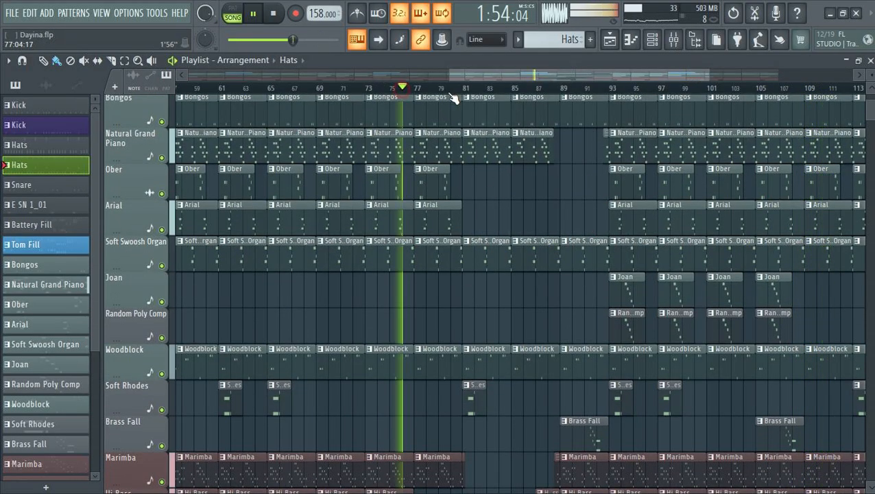
Delete the Arial and Ober clips at bars 93, 97, 101 and 105
{"action": "scroll", "coordinate": [490, 93], "scroll_direction": "down", "scroll_amount": 2}
{"action": "scroll", "coordinate": [737, 243], "scroll_direction": "down", "scroll_amount": 1}
{"action": "scroll", "coordinate": [739, 244], "scroll_direction": "down", "scroll_amount": 5}
{"action": "scroll", "coordinate": [739, 244], "scroll_direction": "up", "scroll_amount": 10}
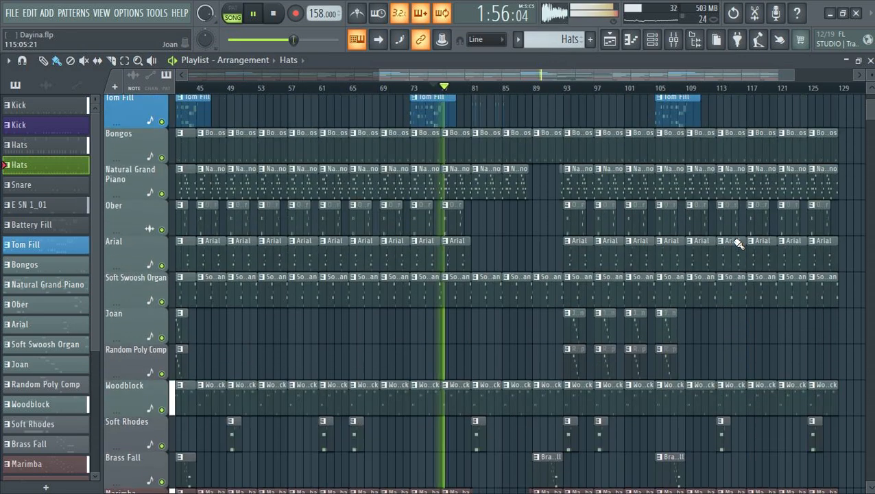
{"action": "scroll", "coordinate": [618, 343], "scroll_direction": "down", "scroll_amount": 3}
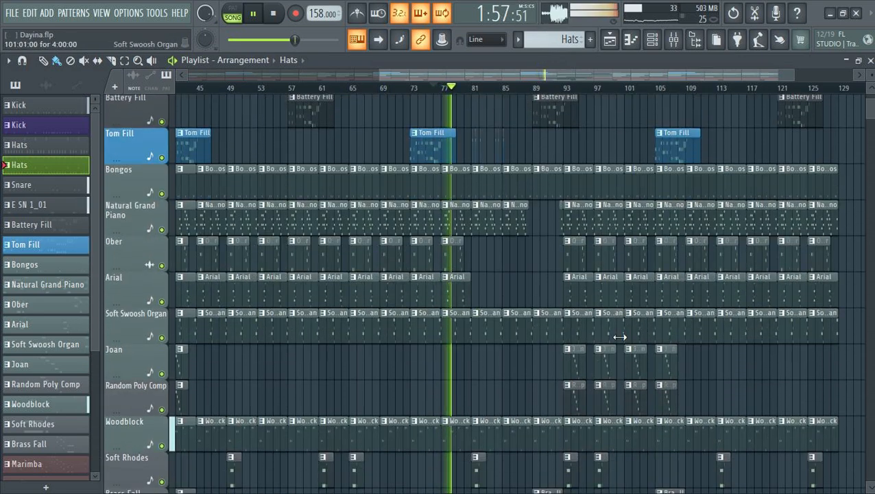
{"action": "right_click", "coordinate": [580, 288]}
{"action": "right_click", "coordinate": [609, 288]}
{"action": "right_click", "coordinate": [639, 292]}
{"action": "right_click", "coordinate": [671, 281]}
{"action": "right_click", "coordinate": [669, 270]}
{"action": "right_click", "coordinate": [631, 264]}
{"action": "right_click", "coordinate": [600, 264]}
{"action": "right_click", "coordinate": [568, 260]}
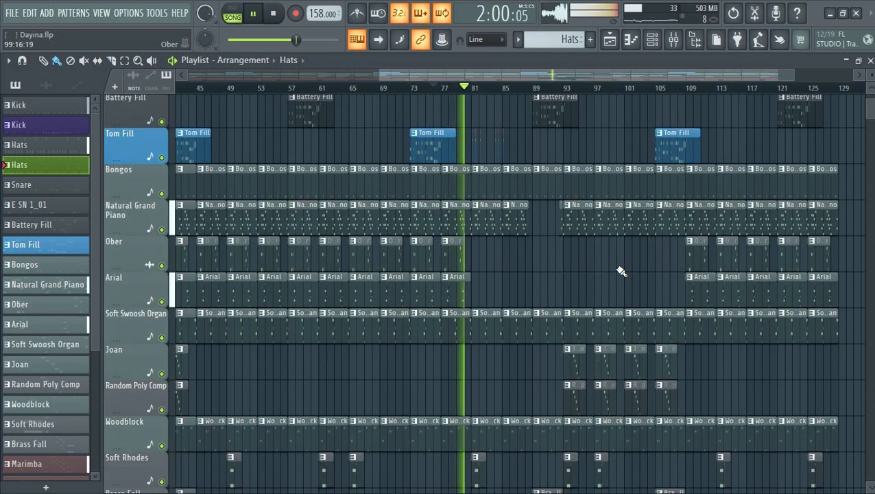
Replace the plain Kick and Hats clips at bar 89 with the purple Kick and green Hats variations
{"action": "scroll", "coordinate": [621, 271], "scroll_direction": "up", "scroll_amount": 5}
{"action": "scroll", "coordinate": [561, 91], "scroll_direction": "up", "scroll_amount": 4}
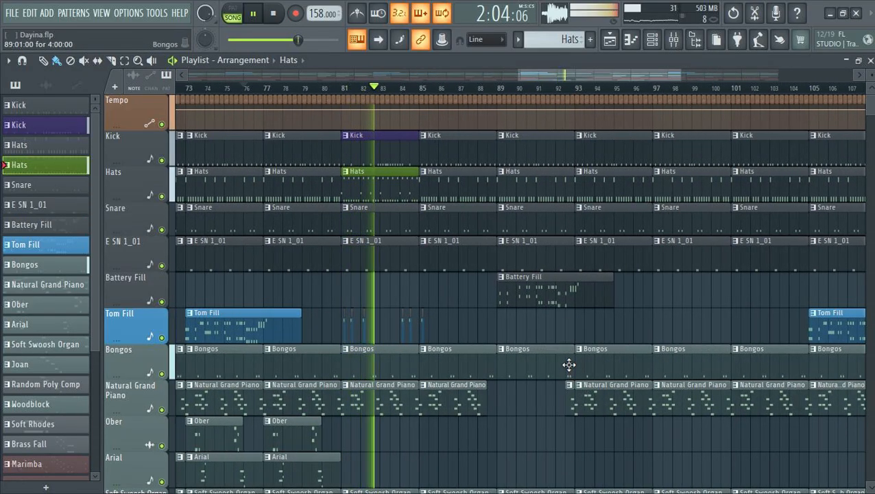
{"action": "scroll", "coordinate": [571, 364], "scroll_direction": "down", "scroll_amount": 4}
{"action": "scroll", "coordinate": [573, 363], "scroll_direction": "down", "scroll_amount": 7}
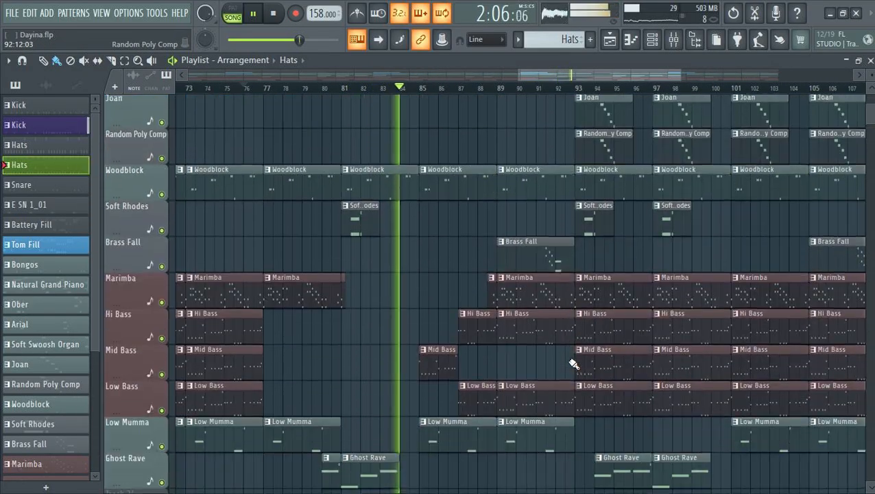
{"action": "scroll", "coordinate": [574, 362], "scroll_direction": "up", "scroll_amount": 11}
{"action": "scroll", "coordinate": [573, 362], "scroll_direction": "up", "scroll_amount": 1}
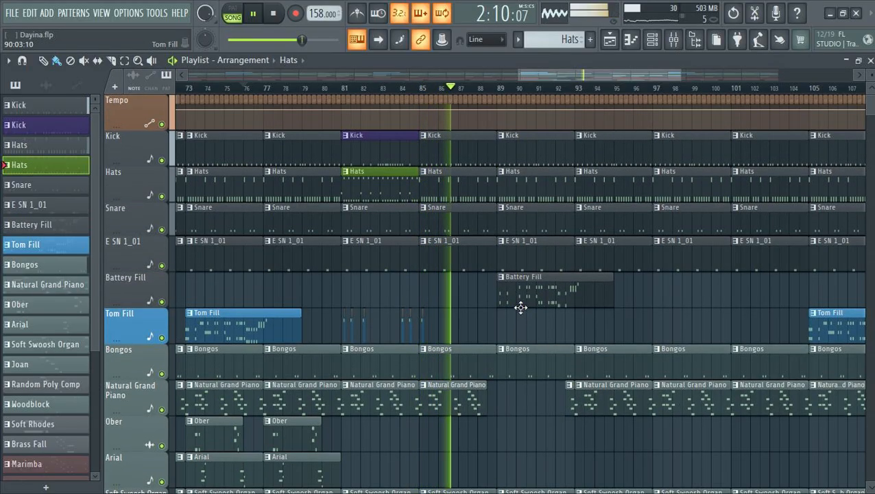
{"action": "right_click", "coordinate": [534, 186]}
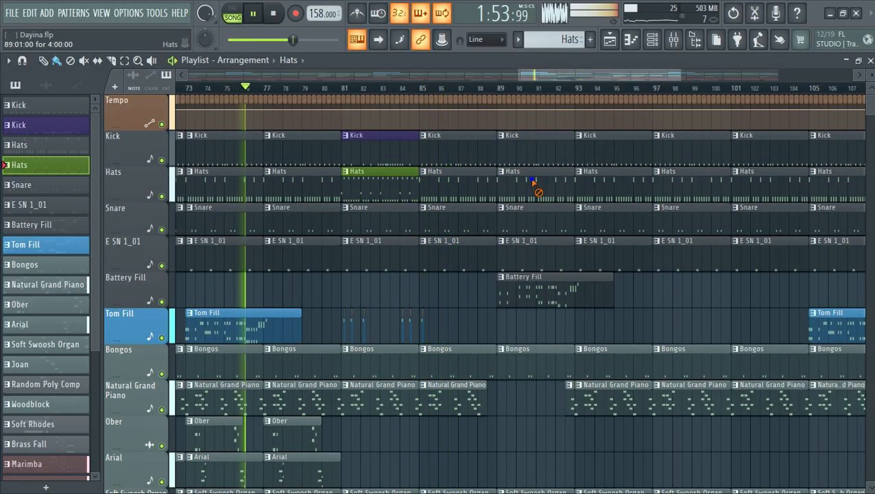
{"action": "right_click", "coordinate": [527, 152]}
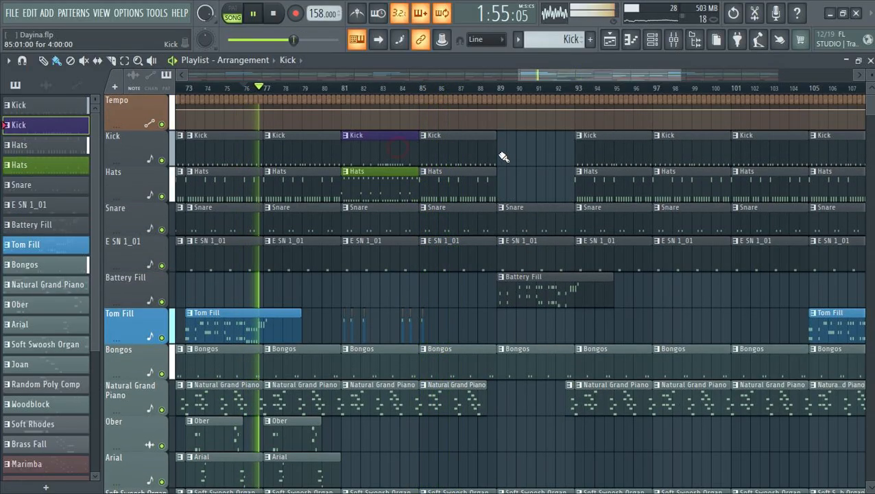
{"action": "left_click", "coordinate": [504, 149]}
{"action": "left_click", "coordinate": [365, 189]}
{"action": "left_click", "coordinate": [515, 186]}
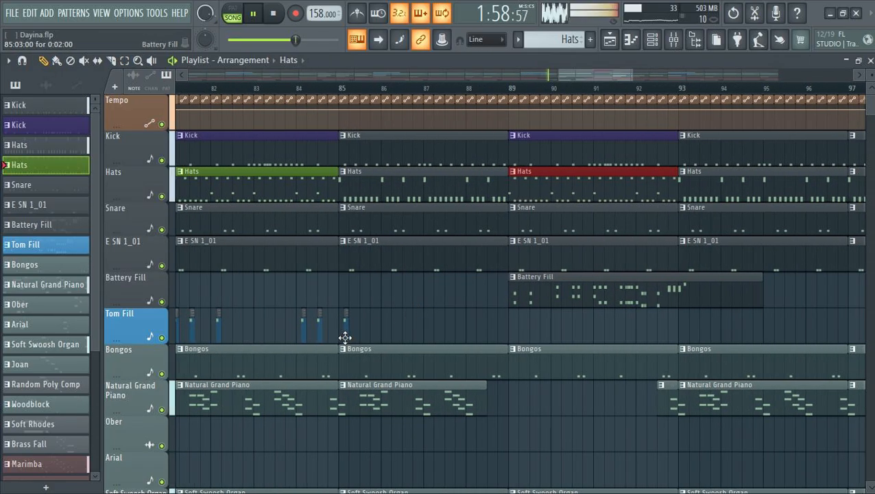
Place copies of the two-step Battery Fill hit on the Tom Fill track early and mid bars 89 and 90, and save the project
{"action": "left_click", "coordinate": [348, 335]}
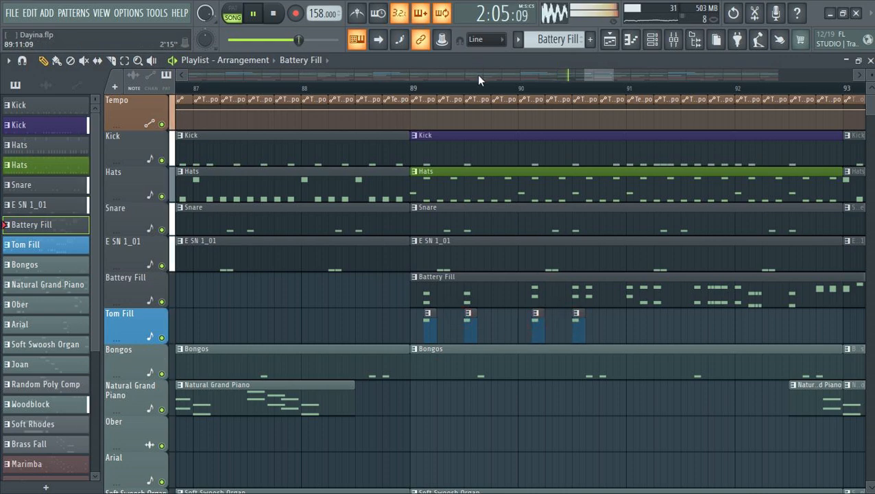
{"action": "scroll", "coordinate": [483, 89], "scroll_direction": "down", "scroll_amount": 10}
{"action": "scroll", "coordinate": [812, 296], "scroll_direction": "down", "scroll_amount": 5}
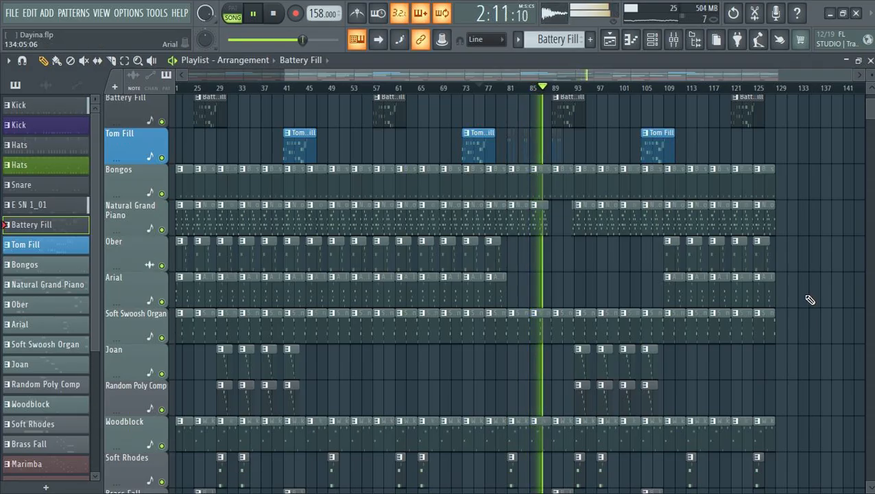
{"action": "key", "text": "ctrl+s"}
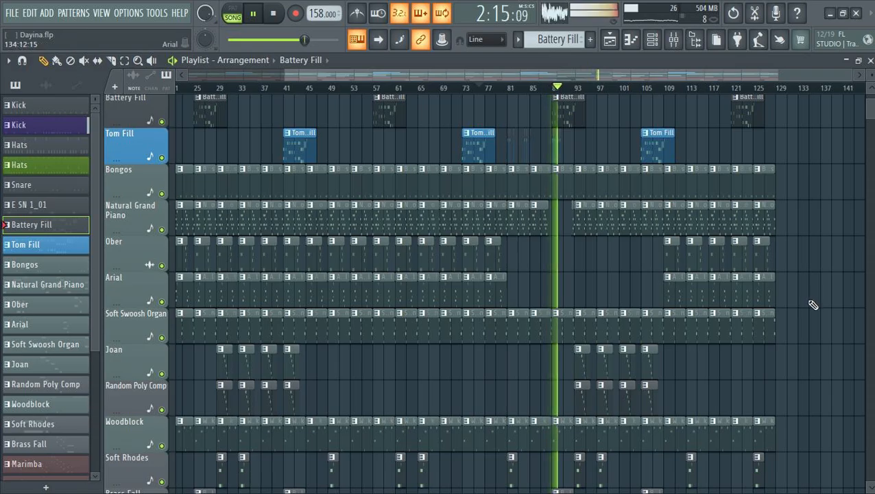
Open the Marimba track's options
{"action": "scroll", "coordinate": [812, 304], "scroll_direction": "down", "scroll_amount": 6}
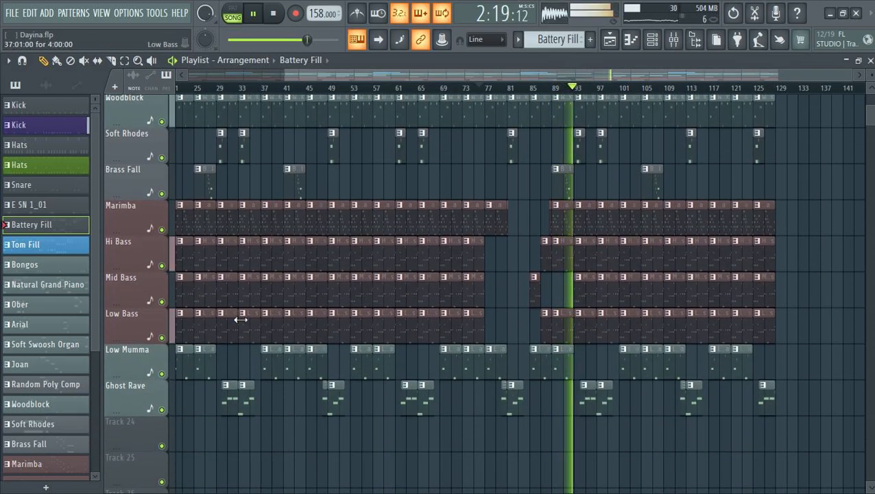
{"action": "scroll", "coordinate": [302, 287], "scroll_direction": "up", "scroll_amount": 3}
{"action": "scroll", "coordinate": [244, 279], "scroll_direction": "down", "scroll_amount": 3}
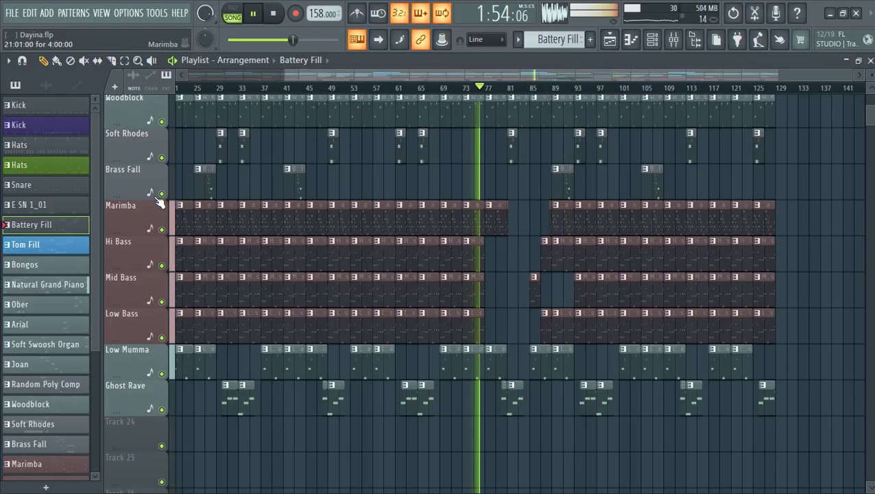
{"action": "scroll", "coordinate": [185, 89], "scroll_direction": "up", "scroll_amount": 5}
{"action": "left_click_drag", "start_coordinate": [355, 78], "coordinate": [329, 74]}
{"action": "right_click", "coordinate": [125, 214]}
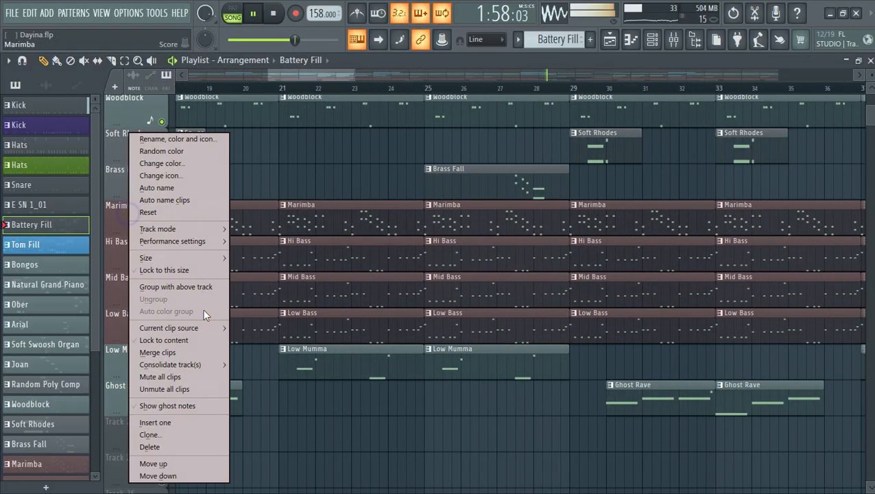
Insert an empty playlist track above Marimba and select the time range from bar 25 to bar 29
{"action": "left_click", "coordinate": [179, 424]}
{"action": "scroll", "coordinate": [568, 113], "scroll_direction": "up", "scroll_amount": 4}
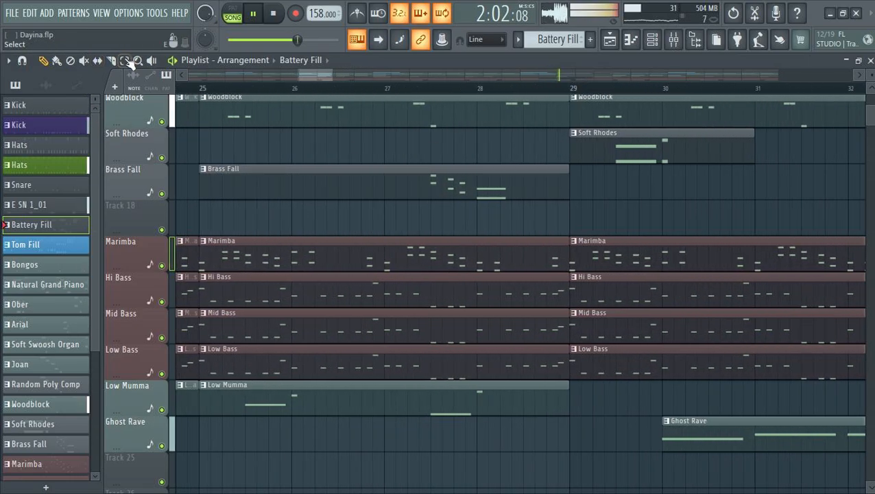
{"action": "left_click_drag", "start_coordinate": [204, 90], "coordinate": [570, 89]}
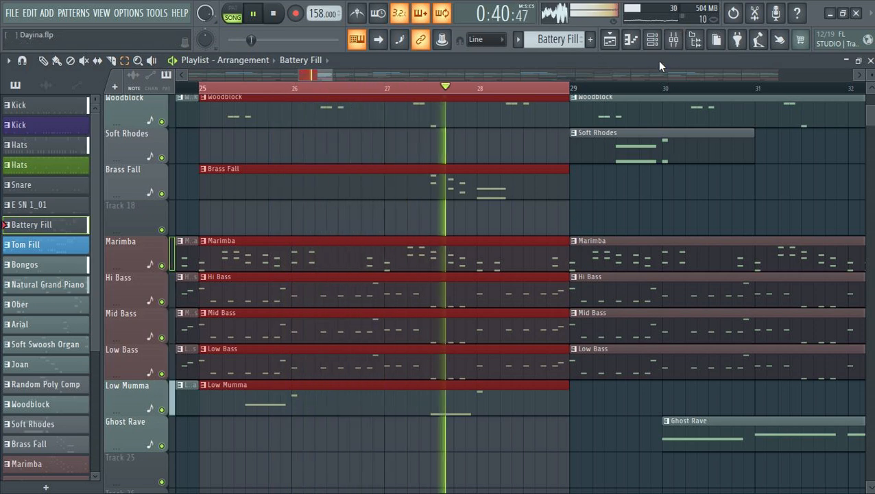
Add Fruity Delay 3 to the second effect slot of the Brass Fall mixer track
{"action": "left_click", "coordinate": [673, 41]}
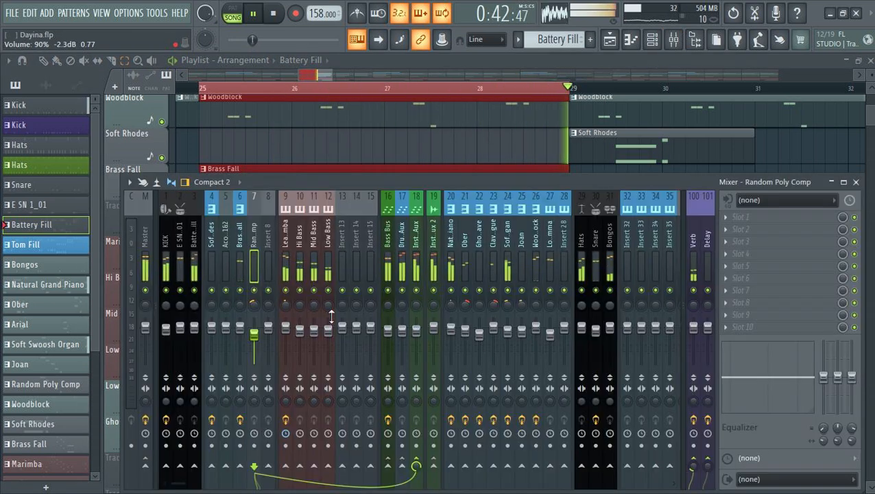
{"action": "left_click", "coordinate": [240, 237]}
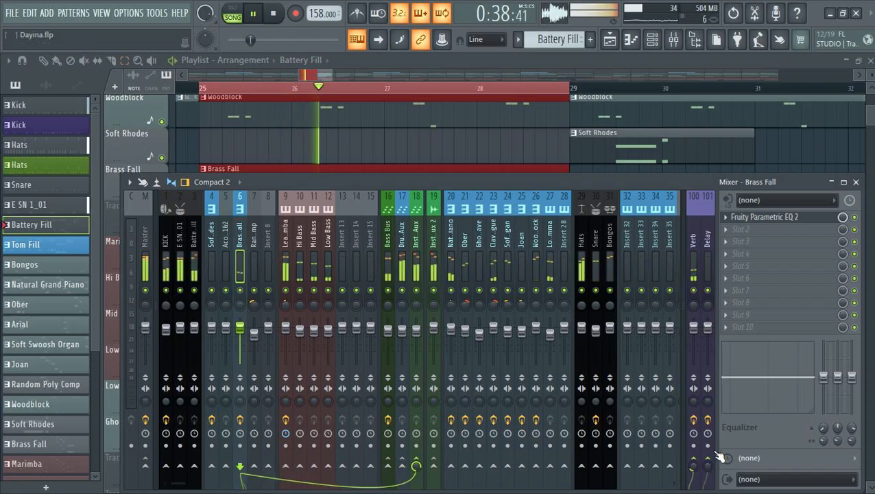
{"action": "left_click", "coordinate": [729, 236]}
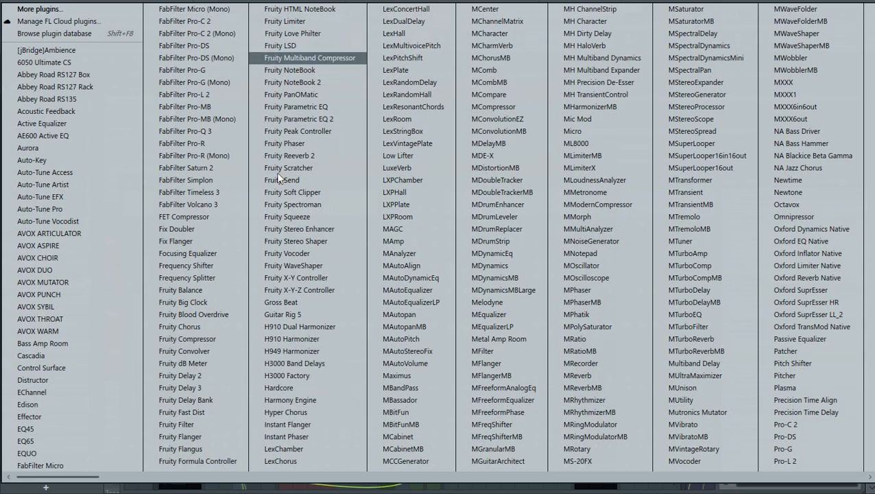
{"action": "left_click", "coordinate": [199, 388]}
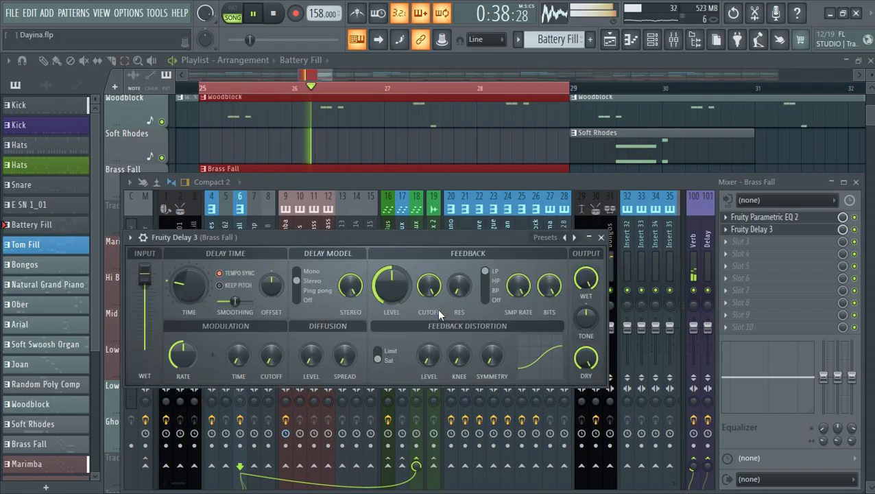
Load the Ping pong preset in Fruity Delay 3, lower its wet output level and close the plugin
{"action": "left_click", "coordinate": [554, 239]}
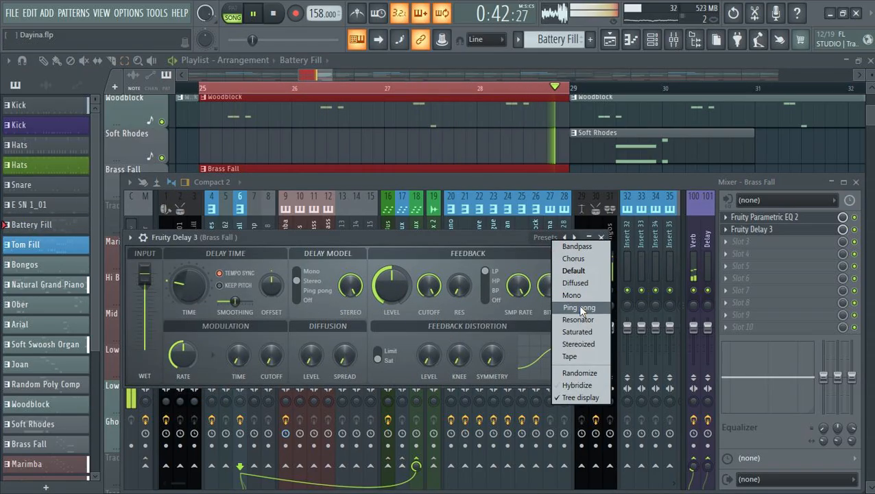
{"action": "left_click", "coordinate": [580, 308]}
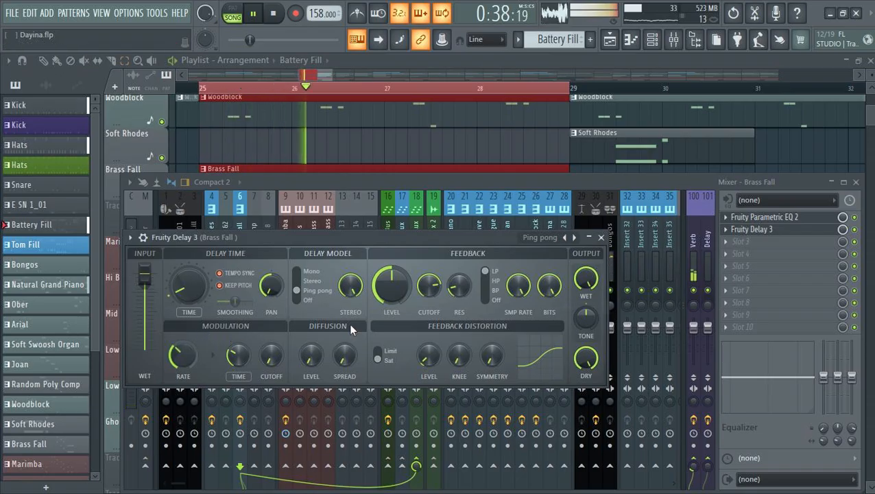
{"action": "left_click_drag", "start_coordinate": [586, 278], "coordinate": [586, 294]}
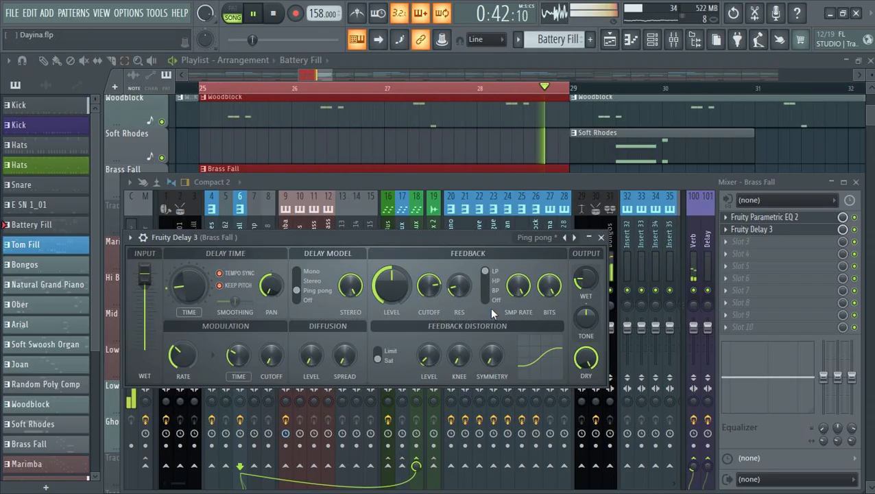
{"action": "left_click", "coordinate": [601, 238]}
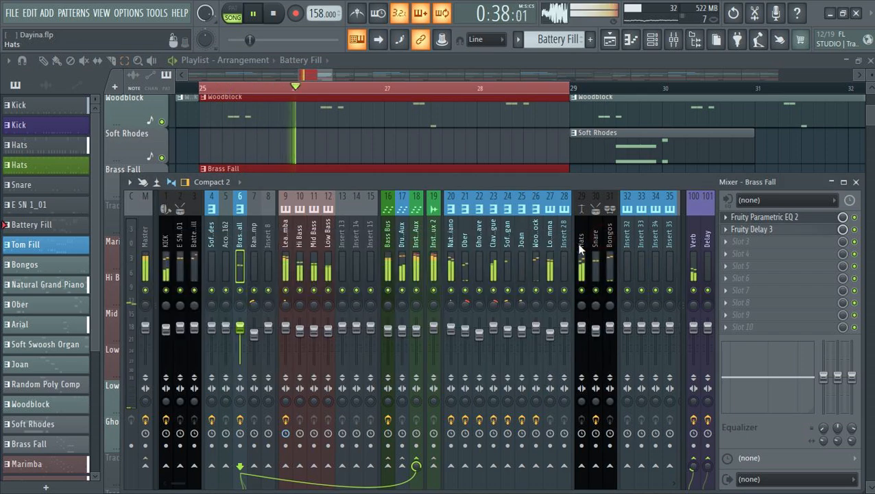
Create an automation clip for the mix level of Fruity Delay 3 on Brass Fall and close the mixer
{"action": "right_click", "coordinate": [840, 232]}
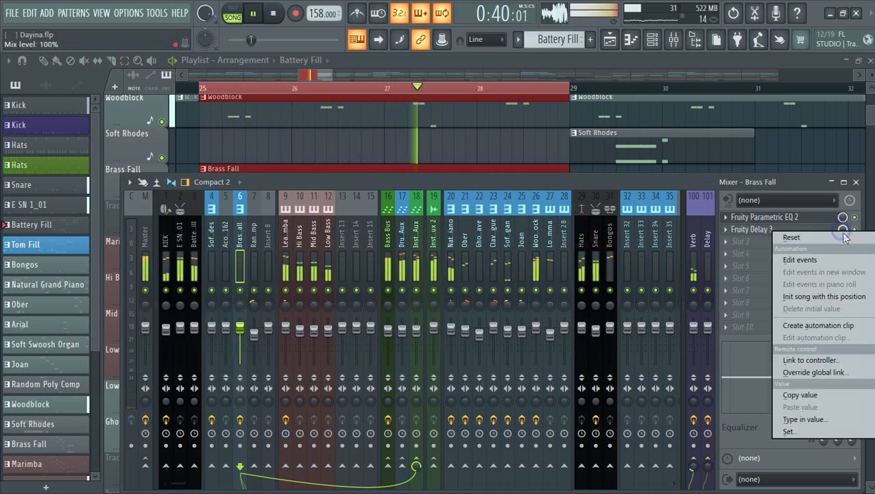
{"action": "left_click", "coordinate": [807, 325]}
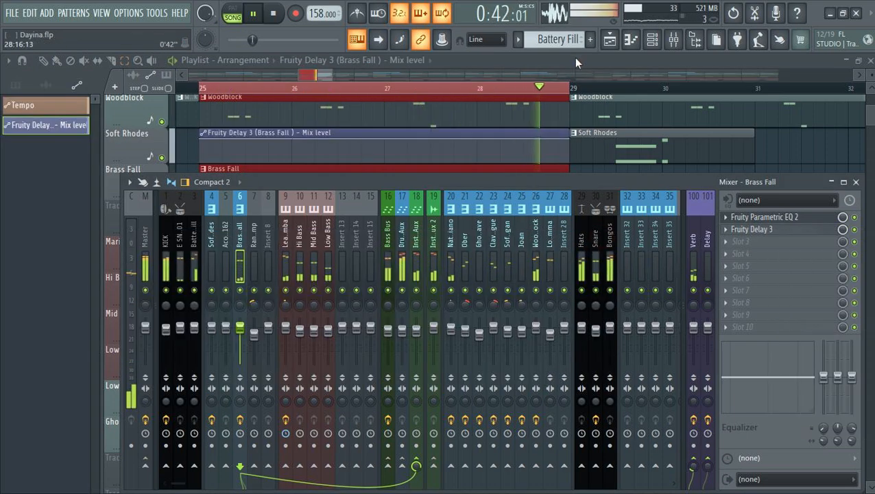
{"action": "left_click", "coordinate": [673, 40]}
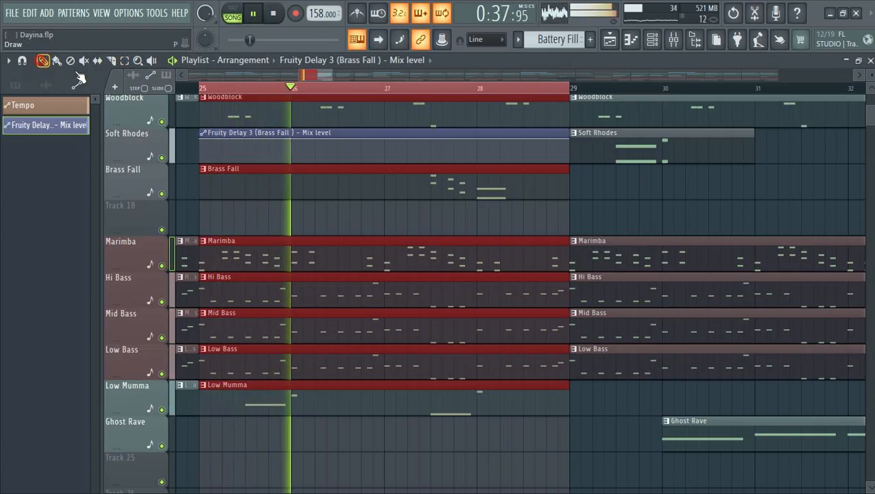
Move the delay automation clip to Track 18, shape it flat at zero until bar 28 with a jump near maximum, and play it back
{"action": "left_click_drag", "start_coordinate": [451, 144], "coordinate": [480, 235]}
{"action": "key", "text": "space"}
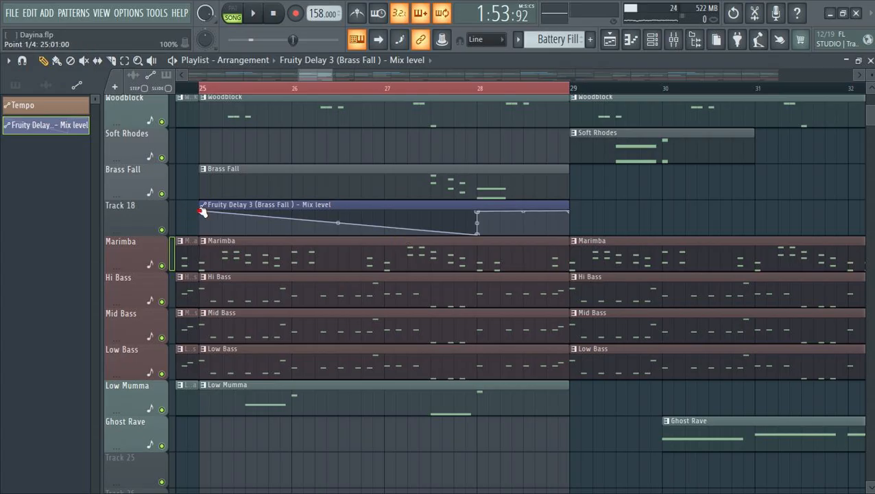
{"action": "left_click_drag", "start_coordinate": [205, 212], "coordinate": [199, 264]}
{"action": "key", "text": "space"}
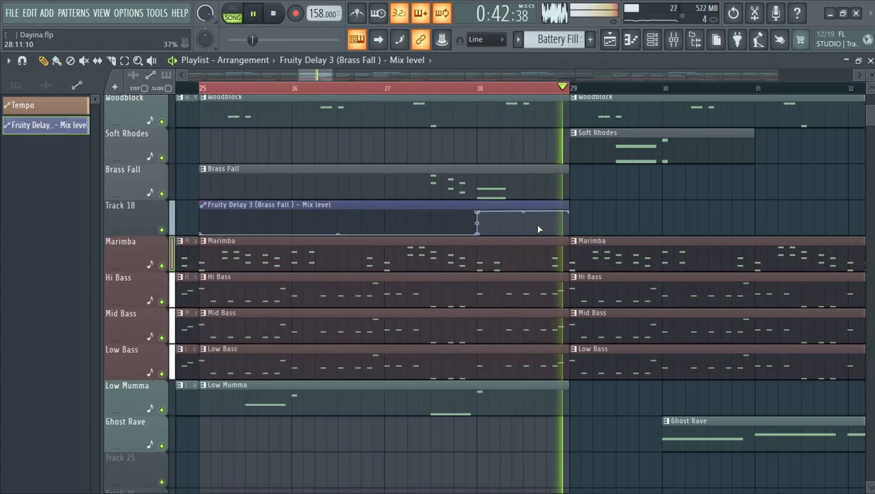
{"action": "key", "text": "space"}
{"action": "key", "text": "space"}
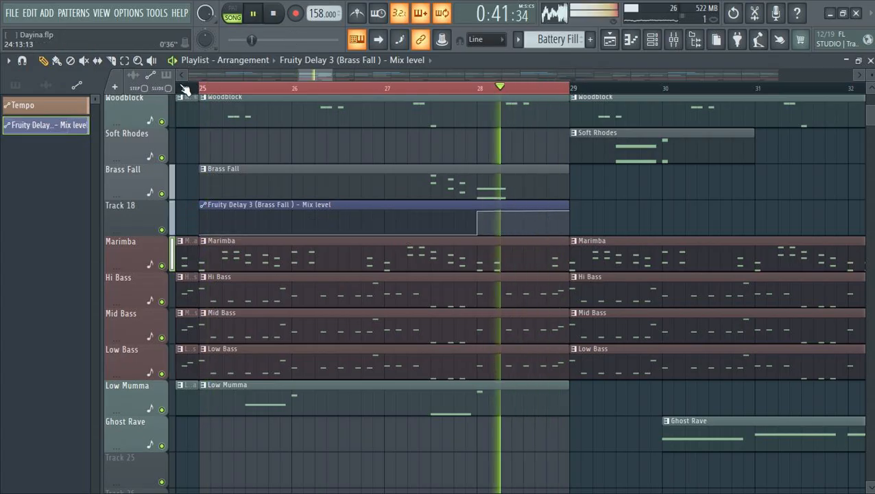
Place copies of the delay automation clip beneath the other Brass Fall clips at bars 41, 89 and 105
{"action": "scroll", "coordinate": [196, 218], "scroll_direction": "down", "scroll_amount": 6}
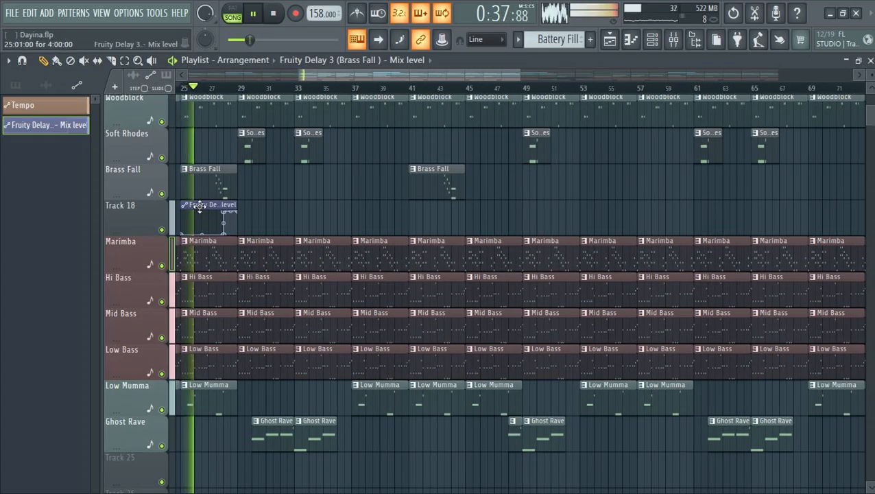
{"action": "left_click", "coordinate": [410, 218]}
{"action": "left_click_drag", "start_coordinate": [345, 75], "coordinate": [521, 142]}
{"action": "left_click", "coordinate": [549, 207]}
{"action": "left_click_drag", "start_coordinate": [564, 75], "coordinate": [689, 97]}
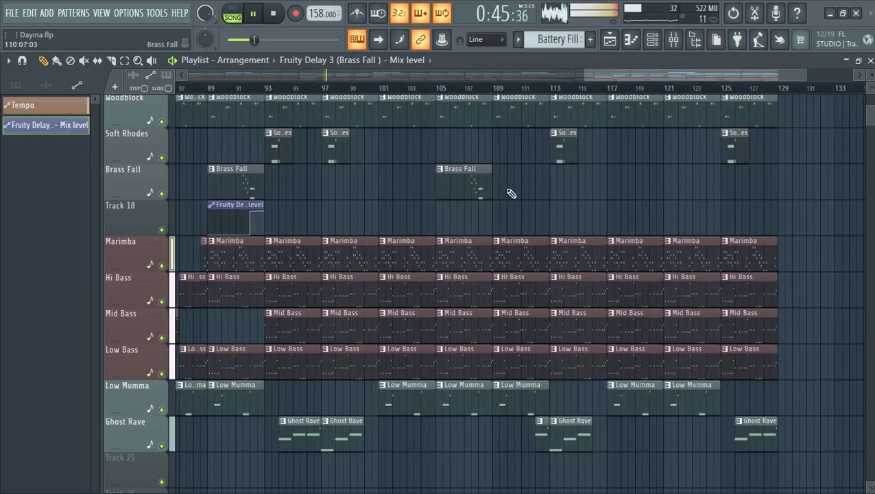
{"action": "left_click", "coordinate": [436, 211]}
{"action": "scroll", "coordinate": [449, 89], "scroll_direction": "down", "scroll_amount": 5}
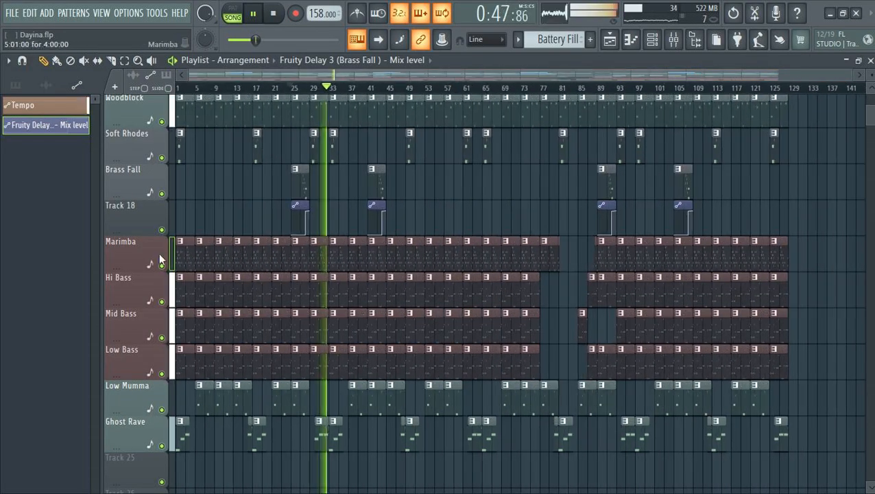
Auto name Track 18 after its Fruity Delay 3 mix level automation clip
{"action": "left_click", "coordinate": [171, 213]}
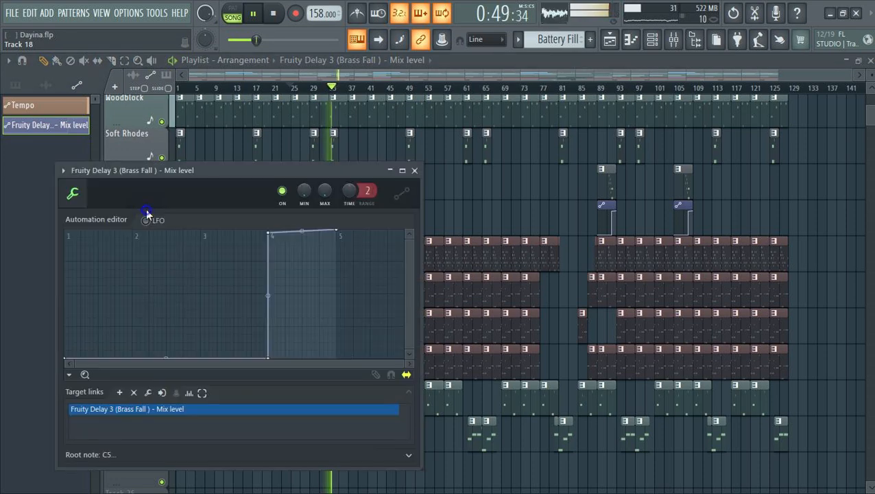
{"action": "left_click", "coordinate": [414, 170]}
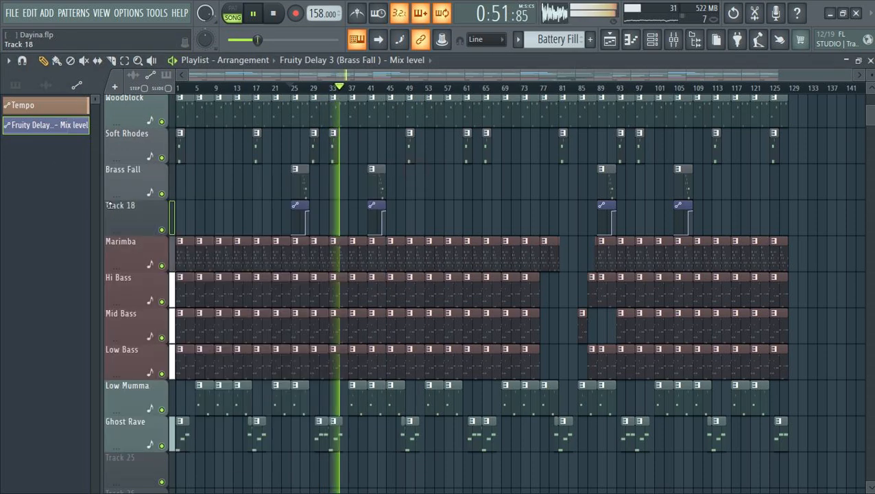
{"action": "right_click", "coordinate": [122, 205]}
{"action": "left_click", "coordinate": [156, 190]}
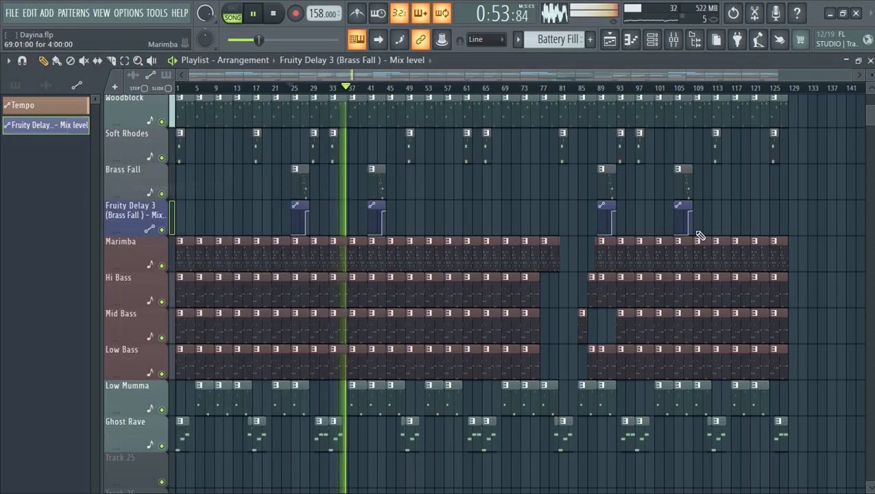
{"action": "scroll", "coordinate": [811, 172], "scroll_direction": "up", "scroll_amount": 6}
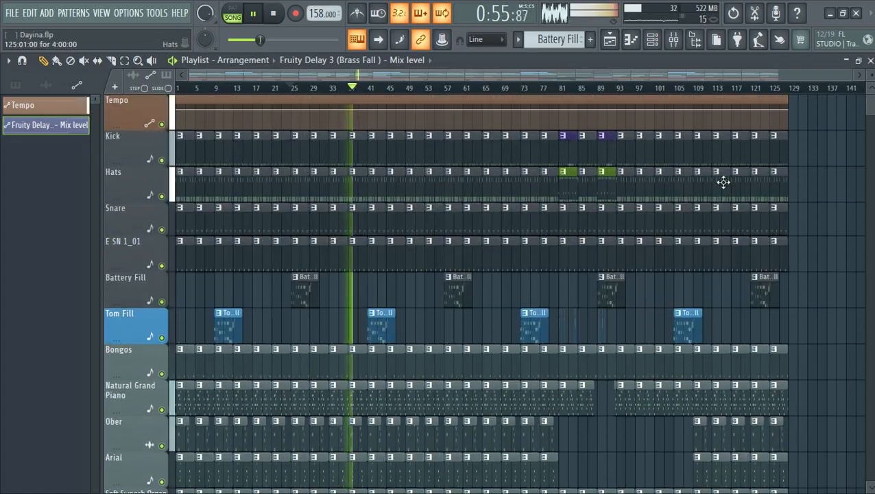
{"action": "mouse_move", "coordinate": [870, 77]}
{"action": "left_mouse_down"}
{"action": "mouse_move", "coordinate": [871, 117]}
{"action": "mouse_move", "coordinate": [870, 79]}
{"action": "left_mouse_up"}
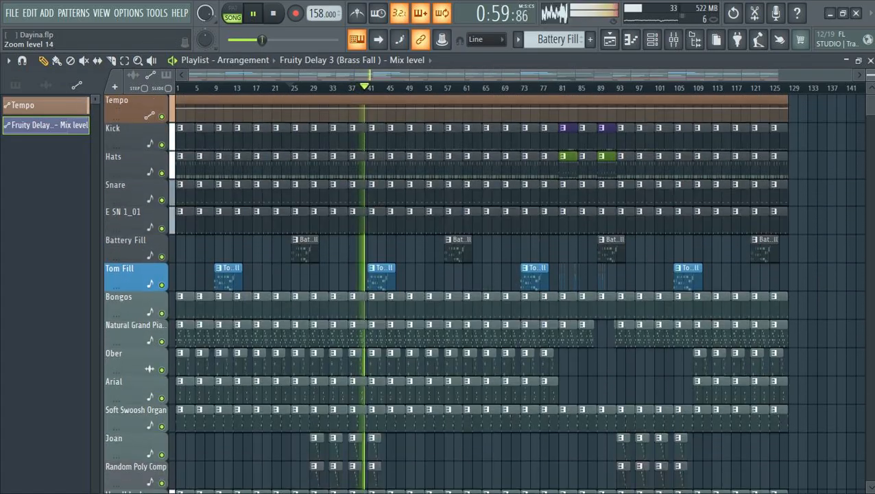
{"action": "scroll", "coordinate": [645, 90], "scroll_direction": "up", "scroll_amount": 5}
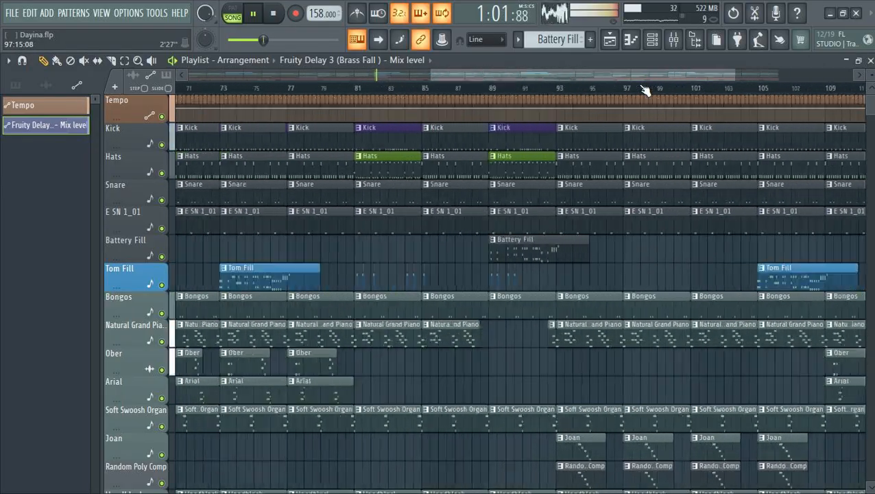
{"action": "scroll", "coordinate": [644, 90], "scroll_direction": "down", "scroll_amount": 6}
Inspect the ML8000 limiter settings on the Bass Bus mixer track and close the plugin and mixer
{"action": "left_click", "coordinate": [672, 39]}
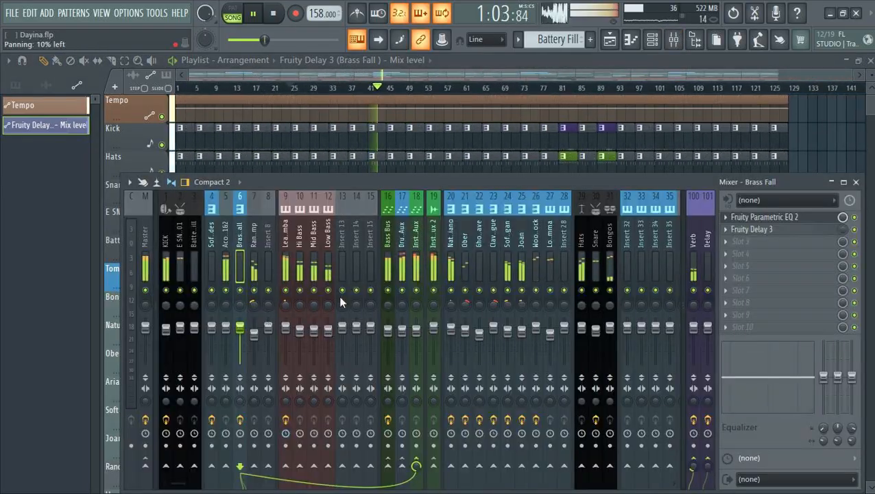
{"action": "left_click", "coordinate": [386, 226]}
{"action": "left_click", "coordinate": [763, 220]}
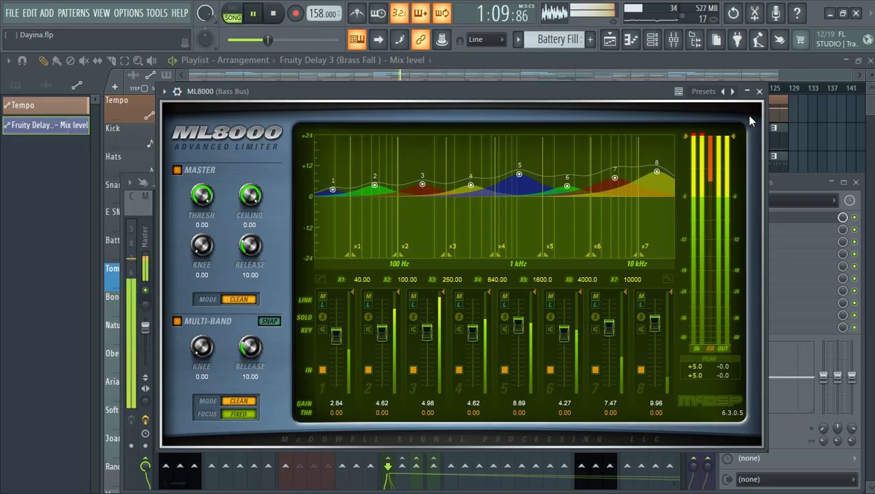
{"action": "left_click", "coordinate": [760, 92]}
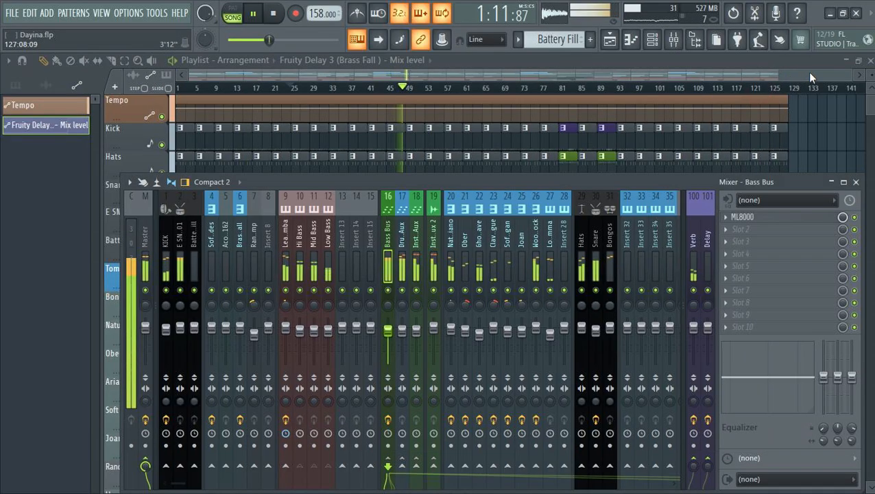
{"action": "left_click", "coordinate": [763, 104]}
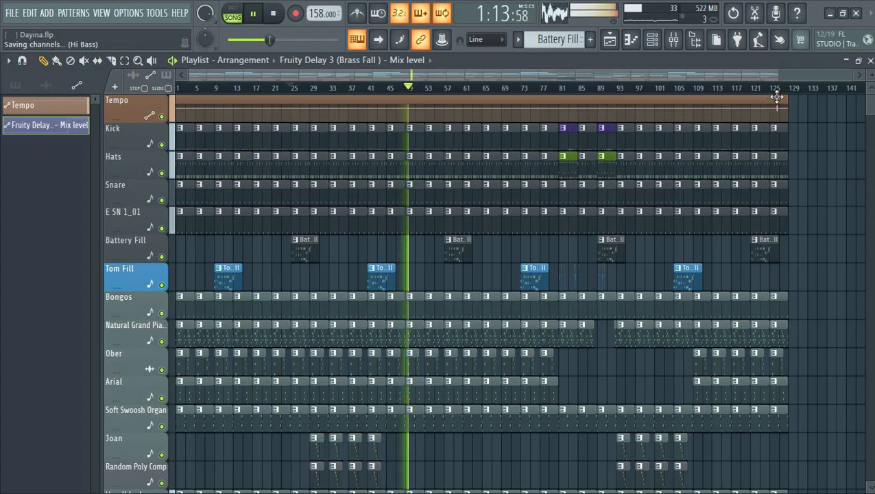
Look over the whole playlist arrangement from the Tempo track down to Ghost Rave
{"action": "scroll", "coordinate": [859, 164], "scroll_direction": "down", "scroll_amount": 8}
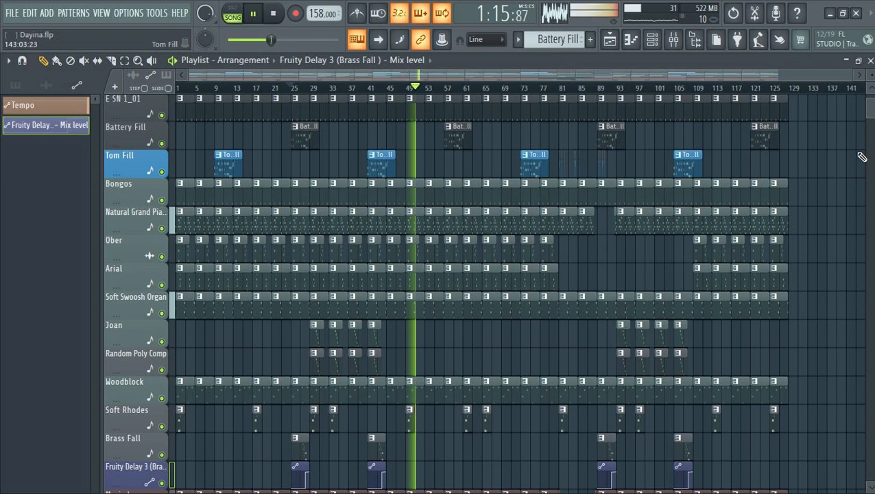
{"action": "scroll", "coordinate": [862, 155], "scroll_direction": "up", "scroll_amount": 7}
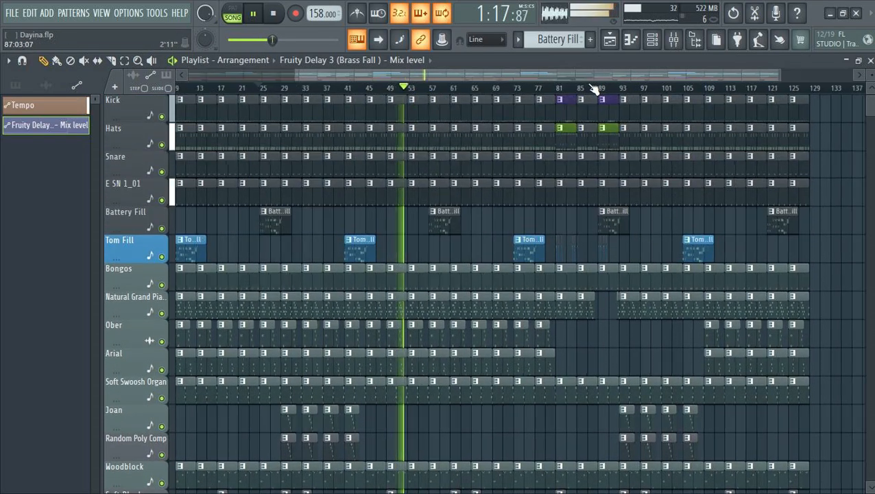
{"action": "scroll", "coordinate": [795, 157], "scroll_direction": "down", "scroll_amount": 13}
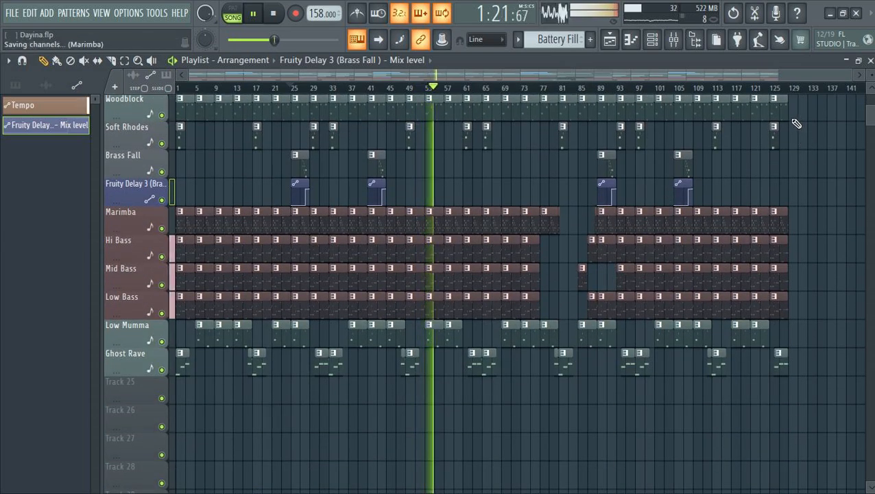
{"action": "scroll", "coordinate": [795, 123], "scroll_direction": "up", "scroll_amount": 13}
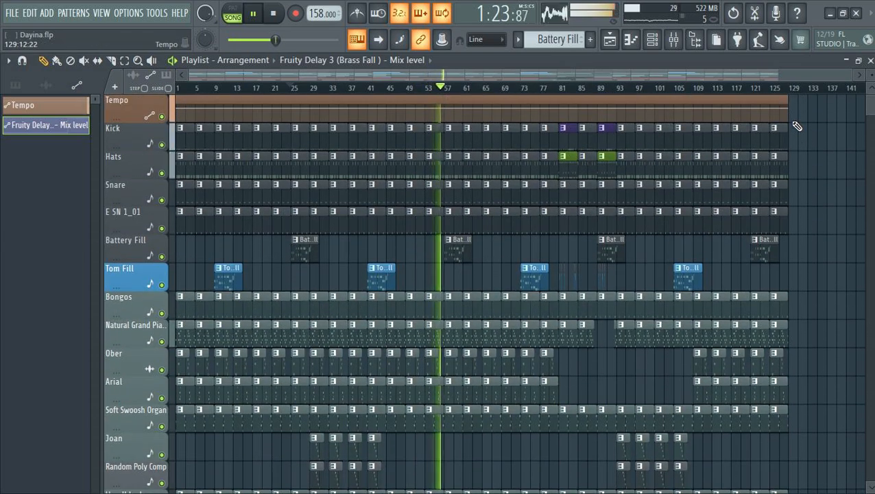
{"action": "scroll", "coordinate": [801, 128], "scroll_direction": "down", "scroll_amount": 5}
{"action": "scroll", "coordinate": [801, 128], "scroll_direction": "down", "scroll_amount": 8}
{"action": "scroll", "coordinate": [799, 127], "scroll_direction": "up", "scroll_amount": 9}
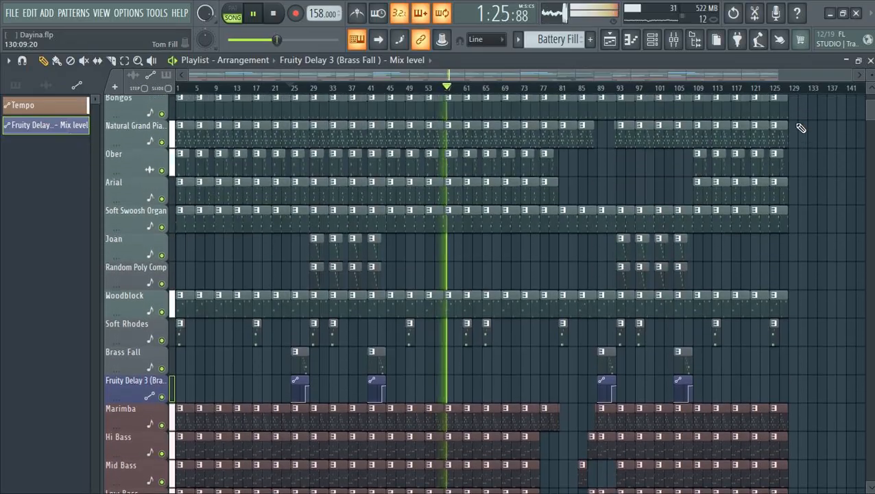
{"action": "scroll", "coordinate": [777, 119], "scroll_direction": "up", "scroll_amount": 5}
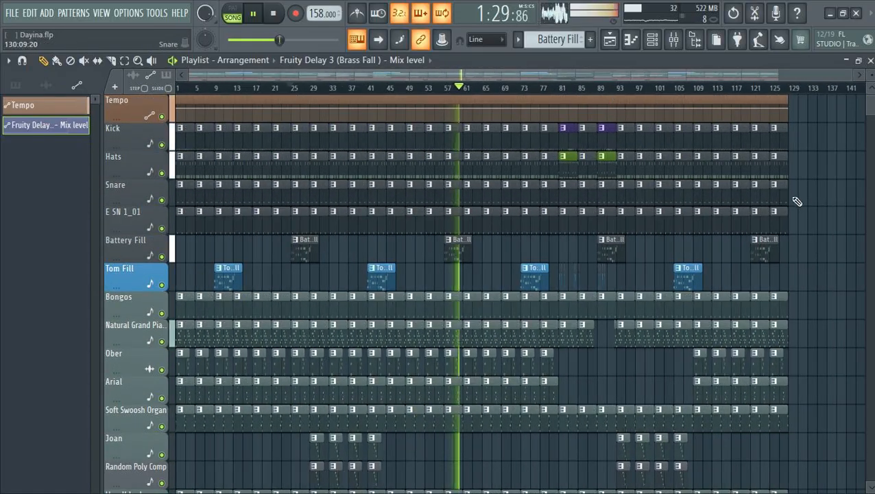
Review the full playlist arrangement from the Tempo track down to Ghost Rave while the song plays
{"action": "scroll", "coordinate": [801, 199], "scroll_direction": "down", "scroll_amount": 16}
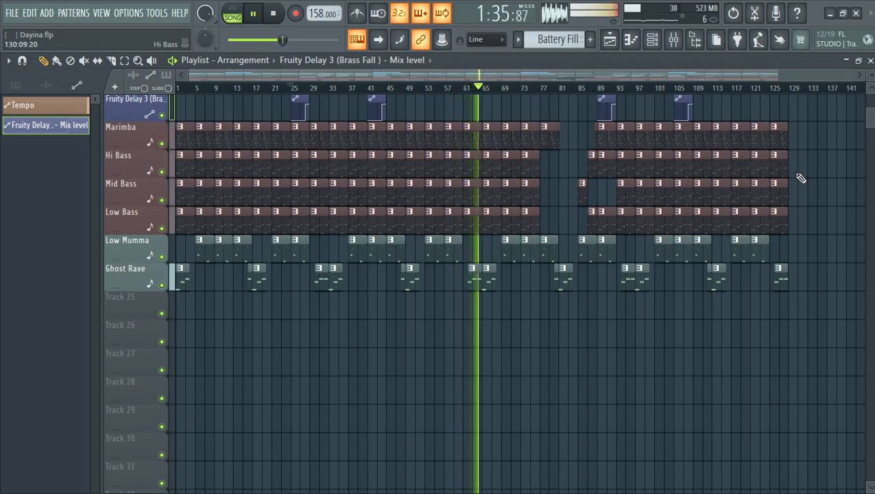
{"action": "scroll", "coordinate": [802, 178], "scroll_direction": "up", "scroll_amount": 6}
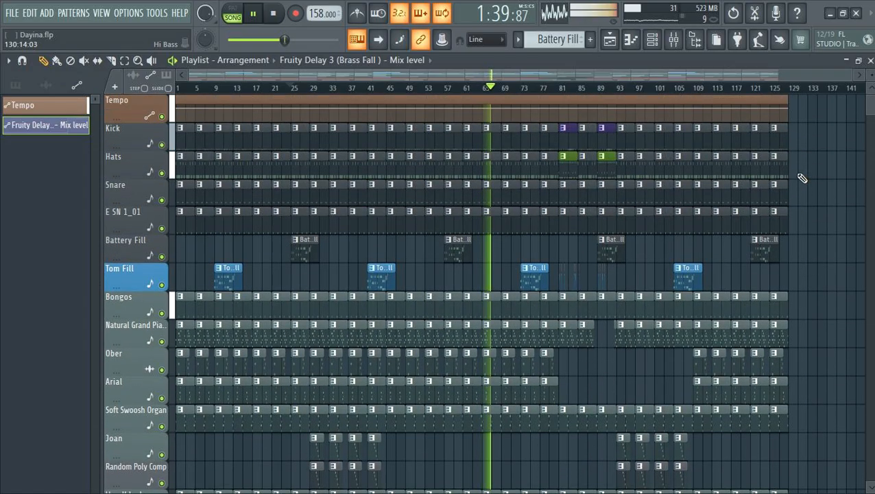
{"action": "scroll", "coordinate": [802, 178], "scroll_direction": "down", "scroll_amount": 6}
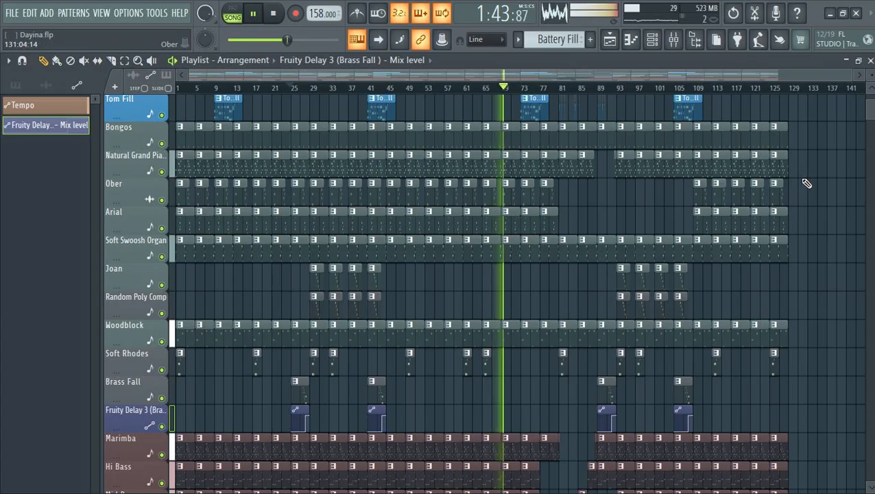
{"action": "scroll", "coordinate": [869, 179], "scroll_direction": "down", "scroll_amount": 15}
{"action": "scroll", "coordinate": [868, 185], "scroll_direction": "up", "scroll_amount": 20}
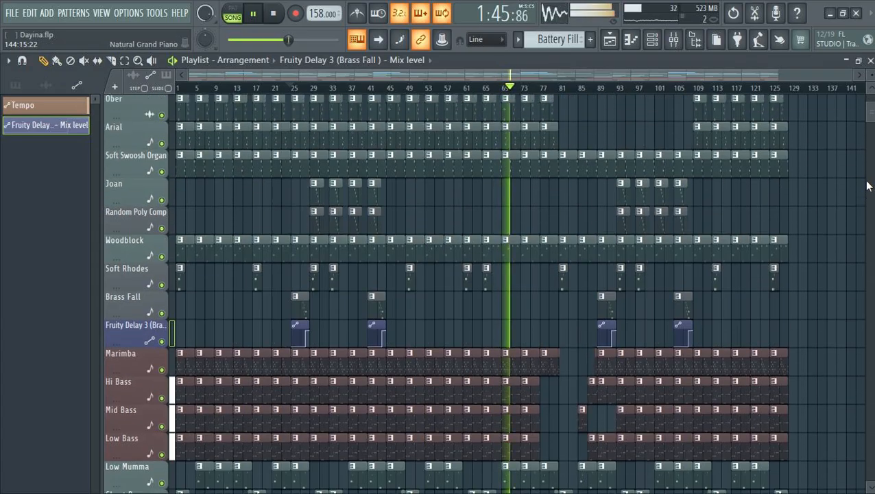
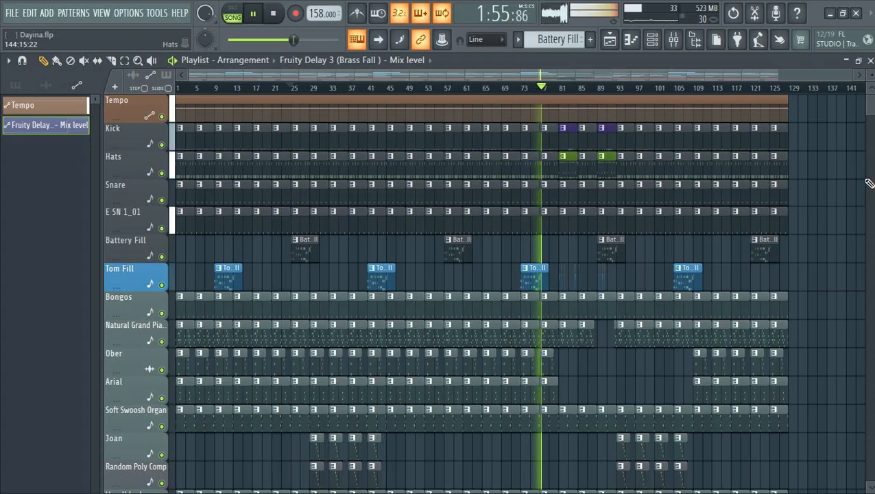
{"action": "scroll", "coordinate": [869, 183], "scroll_direction": "down", "scroll_amount": 7}
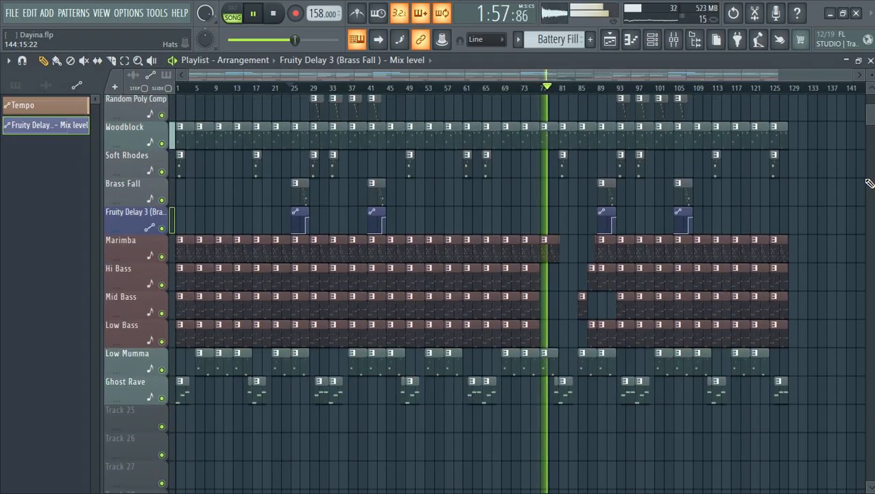
{"action": "scroll", "coordinate": [869, 183], "scroll_direction": "up", "scroll_amount": 3}
{"action": "scroll", "coordinate": [630, 90], "scroll_direction": "up", "scroll_amount": 6}
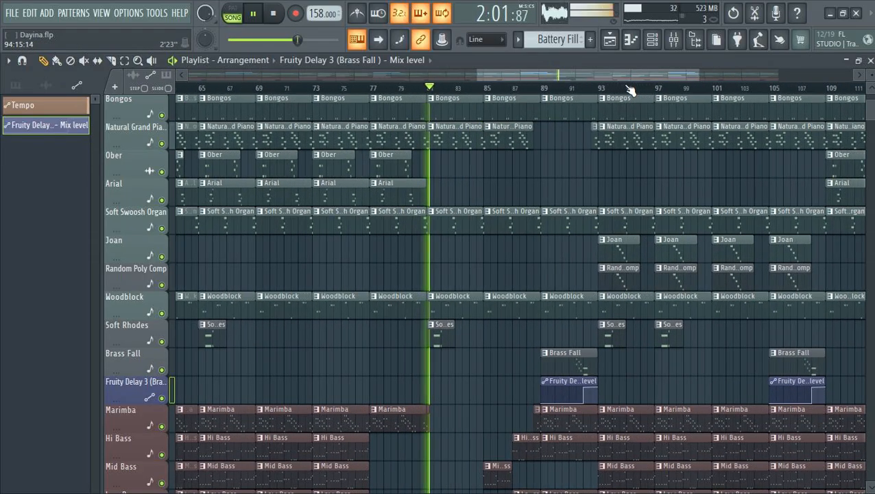
Shorten the Soft Swoosh Organ clip at bar 89 to half a bar, remove the bar 93 clip and trim the bar 97 clip to its final pickup
{"action": "scroll", "coordinate": [526, 200], "scroll_direction": "up", "scroll_amount": 3}
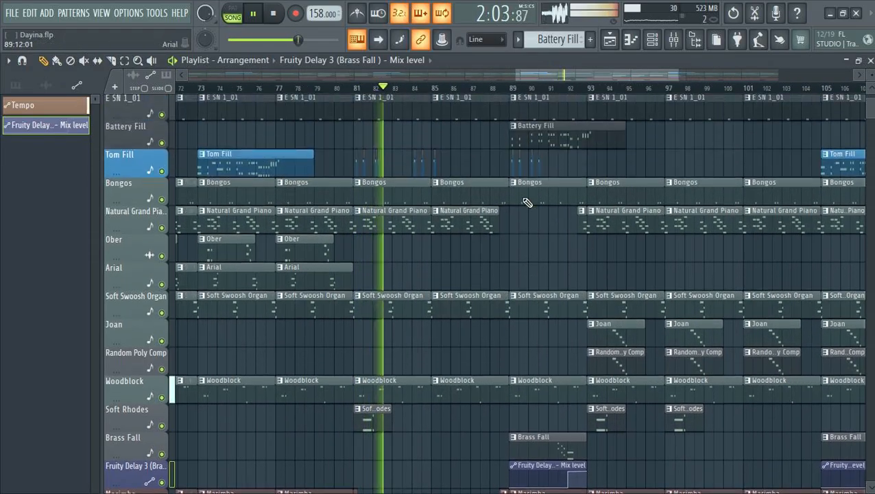
{"action": "scroll", "coordinate": [524, 197], "scroll_direction": "down", "scroll_amount": 7}
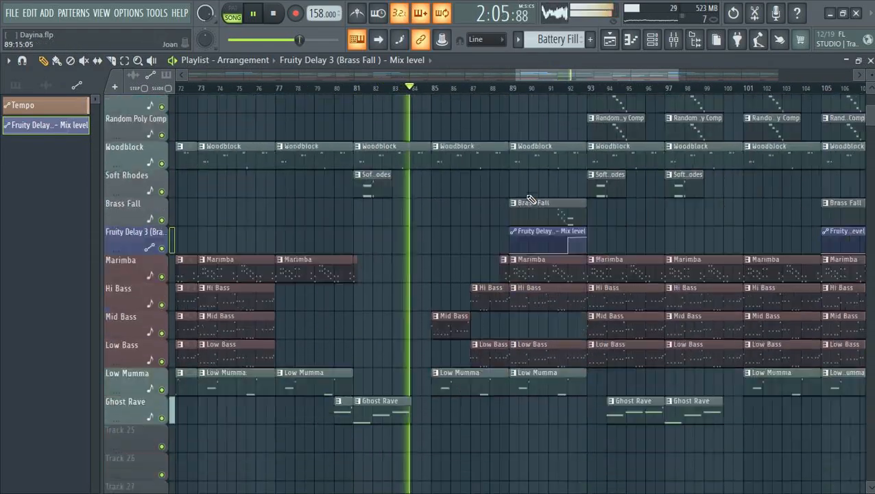
{"action": "scroll", "coordinate": [529, 199], "scroll_direction": "up", "scroll_amount": 3}
{"action": "scroll", "coordinate": [530, 198], "scroll_direction": "up", "scroll_amount": 3}
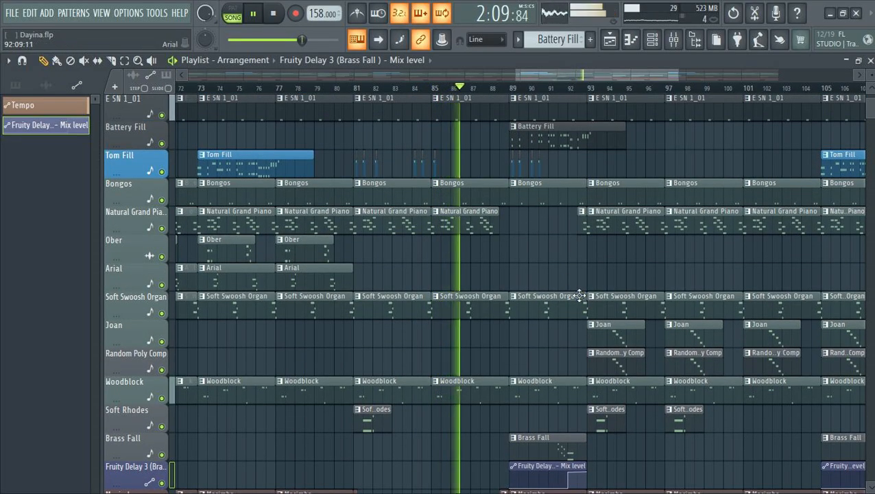
{"action": "left_click_drag", "start_coordinate": [583, 304], "coordinate": [518, 311]}
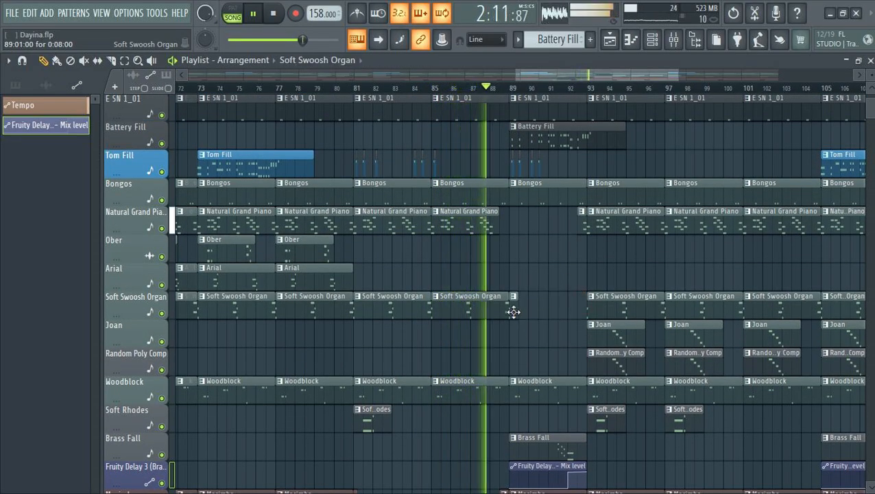
{"action": "right_click", "coordinate": [611, 306]}
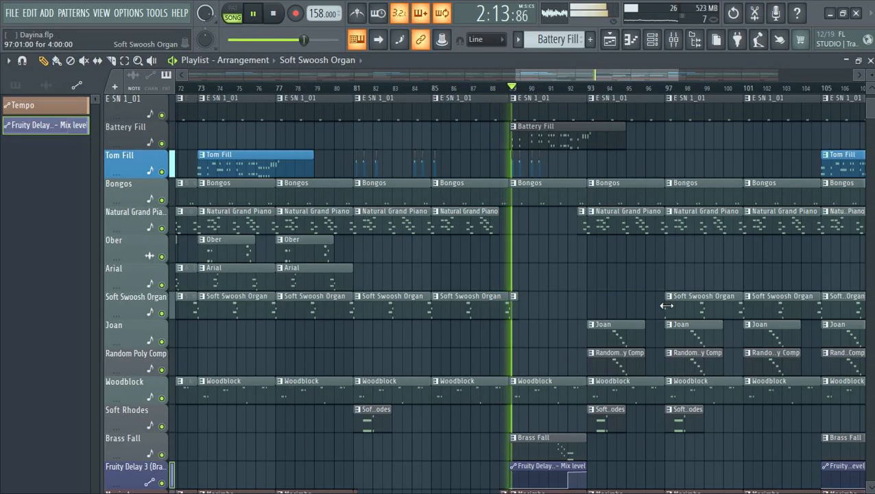
{"action": "right_click", "coordinate": [682, 307]}
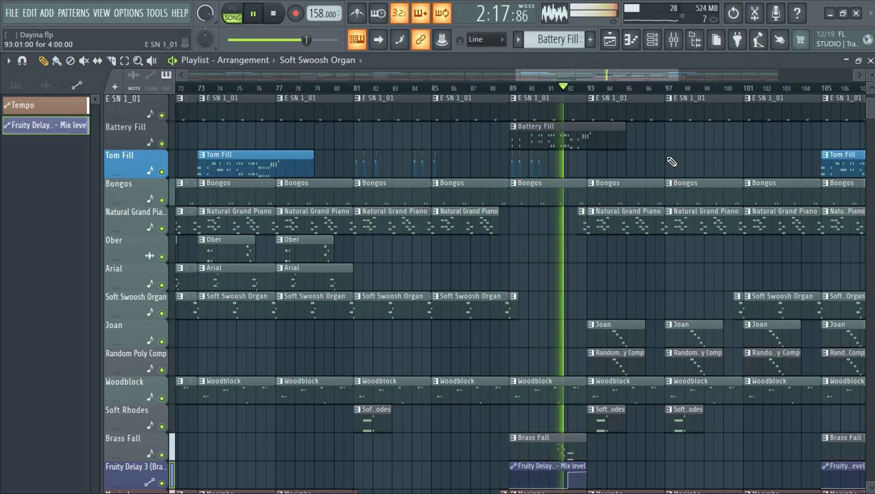
Duplicate the entire arrangement directly after itself so the copy starts at bar 129
{"action": "scroll", "coordinate": [639, 89], "scroll_direction": "down", "scroll_amount": 3}
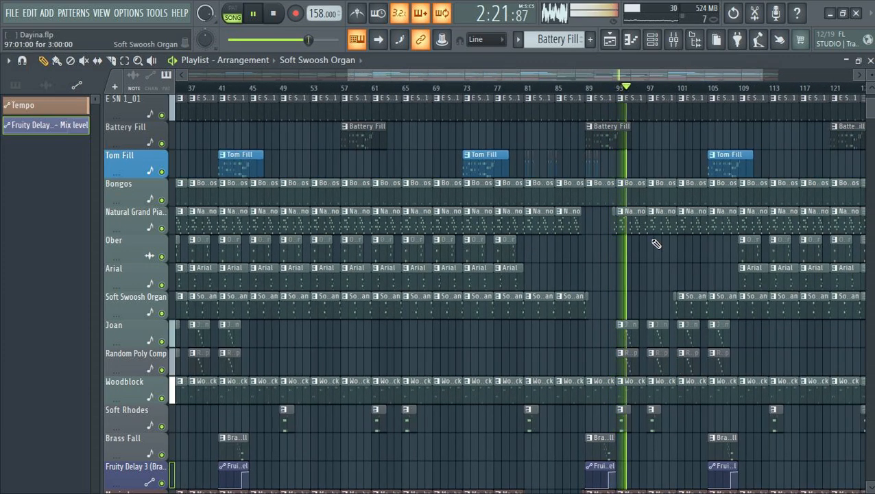
{"action": "scroll", "coordinate": [677, 94], "scroll_direction": "down", "scroll_amount": 2}
{"action": "scroll", "coordinate": [805, 290], "scroll_direction": "down", "scroll_amount": 3}
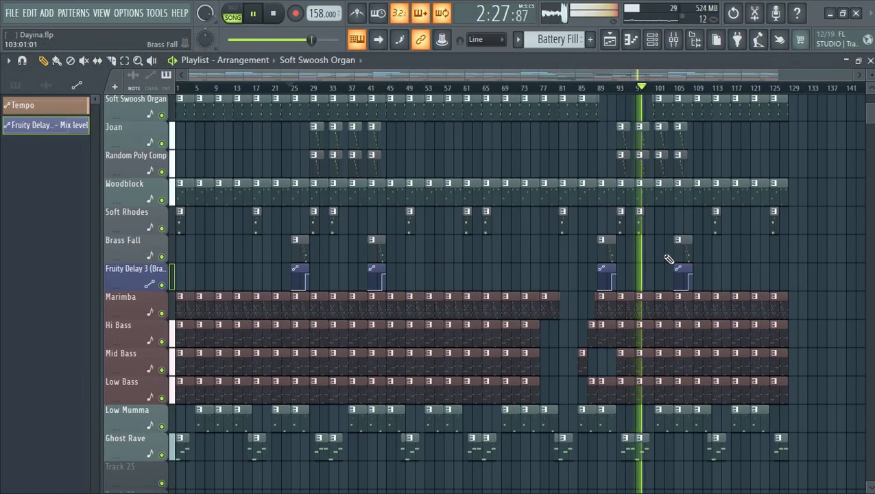
{"action": "key", "text": "ctrl+a"}
{"action": "key", "text": "ctrl+b"}
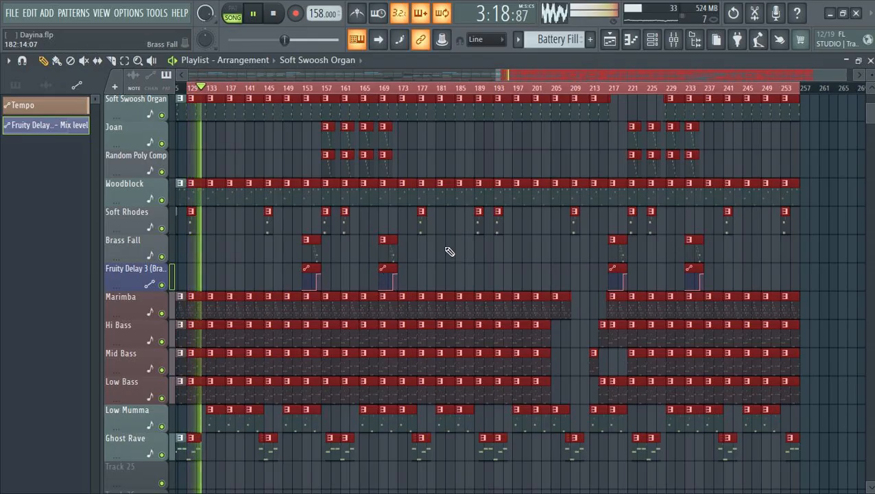
Delete the duplicated pattern clips from bar 181 onward on all tracks
{"action": "scroll", "coordinate": [446, 246], "scroll_direction": "up", "scroll_amount": 10}
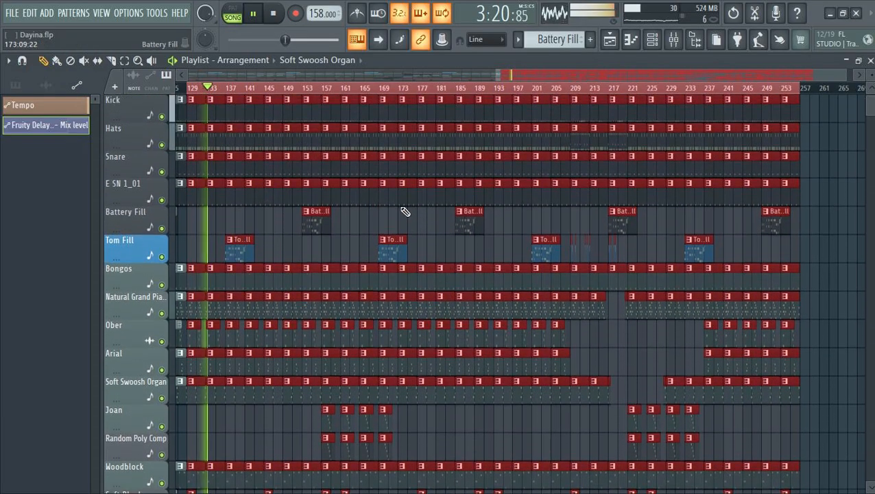
{"action": "scroll", "coordinate": [384, 192], "scroll_direction": "up", "scroll_amount": 1}
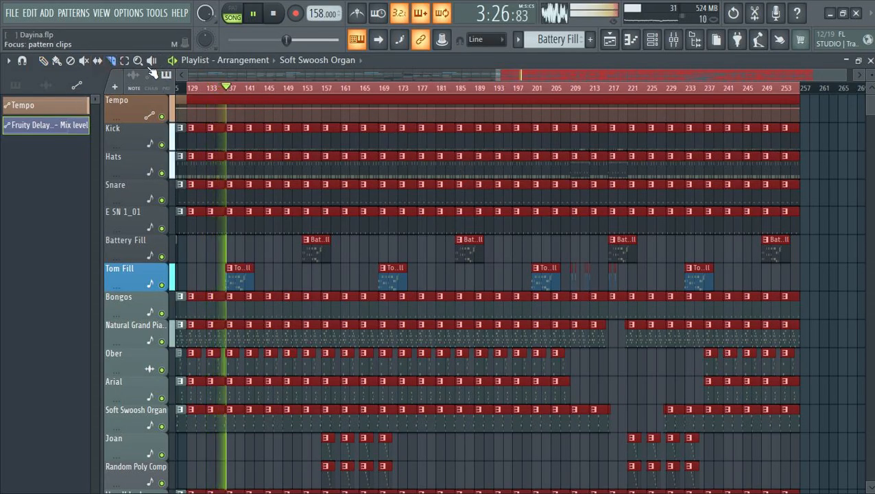
{"action": "left_click_drag", "start_coordinate": [380, 105], "coordinate": [390, 123]}
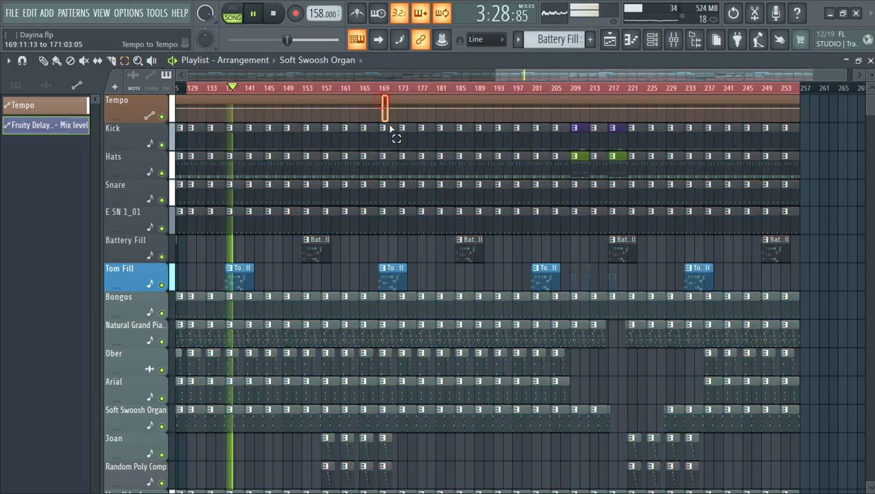
{"action": "left_click_drag", "start_coordinate": [409, 227], "coordinate": [409, 228]}
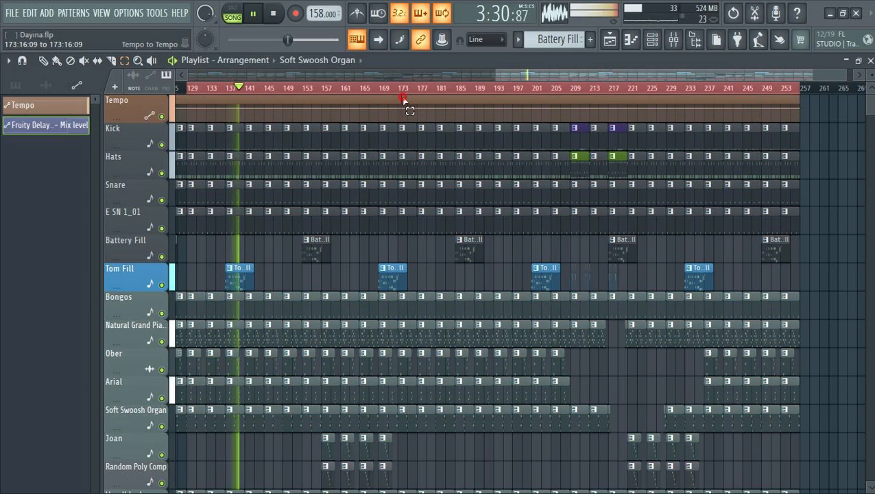
{"action": "left_click_drag", "start_coordinate": [816, 118], "coordinate": [446, 355]}
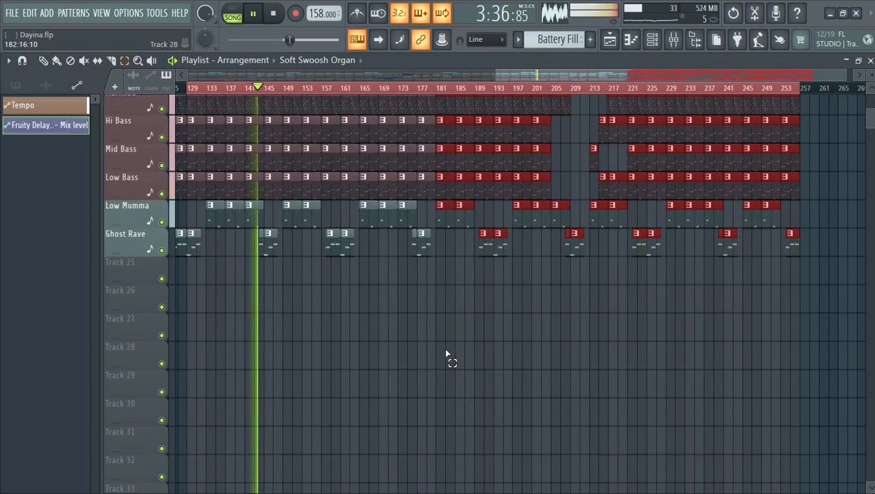
{"action": "key", "text": "Delete"}
Trim the end of the Tempo automation clip to bar 181
{"action": "scroll", "coordinate": [480, 296], "scroll_direction": "up", "scroll_amount": 10}
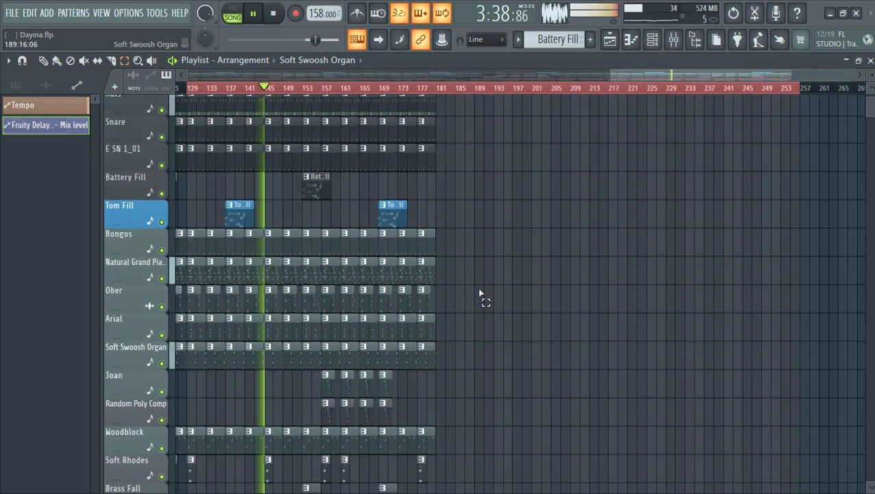
{"action": "scroll", "coordinate": [480, 297], "scroll_direction": "up", "scroll_amount": 2}
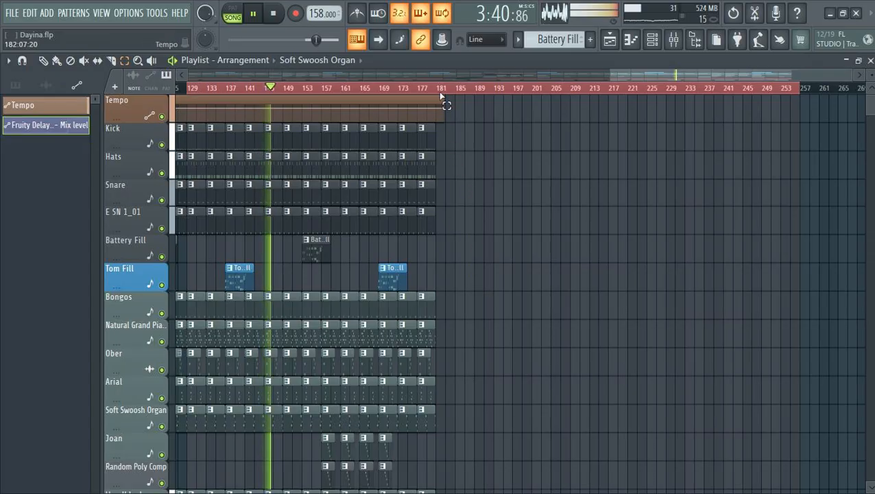
{"action": "scroll", "coordinate": [438, 87], "scroll_direction": "up", "scroll_amount": 8}
{"action": "left_click_drag", "start_coordinate": [698, 88], "coordinate": [805, 104]}
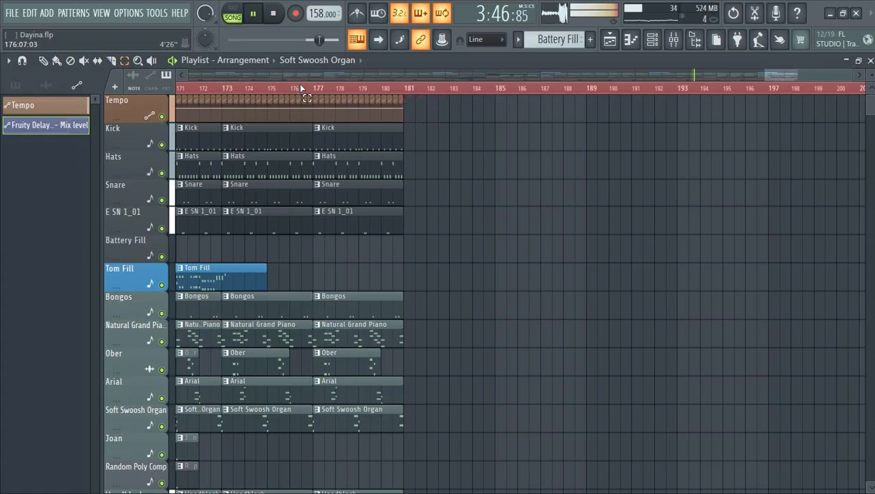
Delete the Kick, Hats, Snare, E SN 1_01 and Bongos clips from bar 173 onward
{"action": "scroll", "coordinate": [300, 87], "scroll_direction": "down", "scroll_amount": 3}
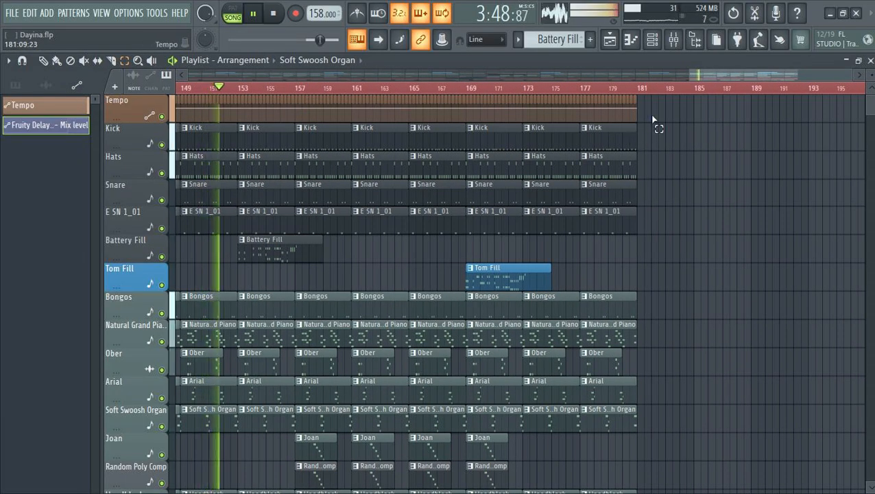
{"action": "left_click_drag", "start_coordinate": [619, 118], "coordinate": [599, 168]}
{"action": "left_click_drag", "start_coordinate": [625, 137], "coordinate": [553, 228]}
{"action": "key", "text": "Delete"}
{"action": "left_click_drag", "start_coordinate": [643, 107], "coordinate": [561, 115]}
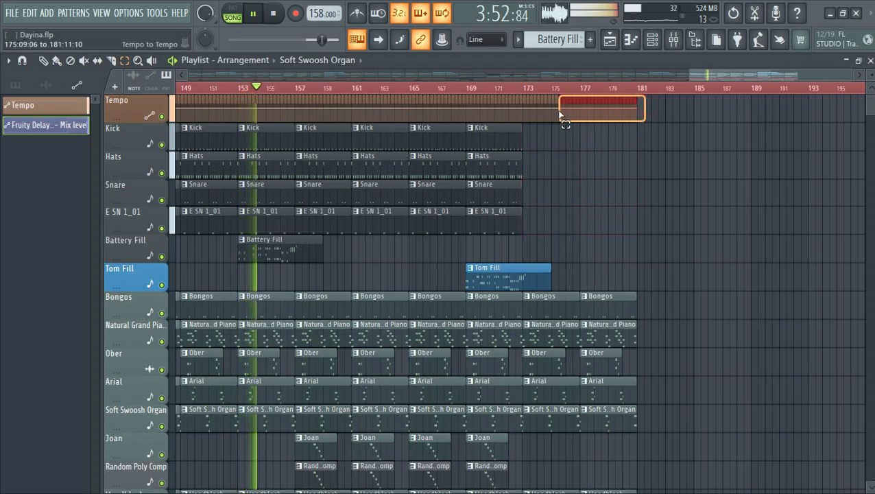
{"action": "scroll", "coordinate": [653, 247], "scroll_direction": "down", "scroll_amount": 4}
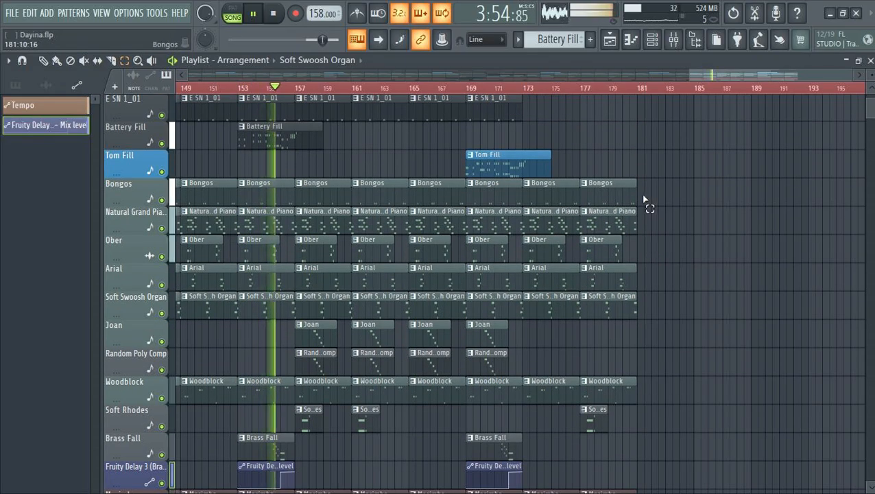
{"action": "left_click_drag", "start_coordinate": [648, 196], "coordinate": [527, 180]}
{"action": "key", "text": "Delete"}
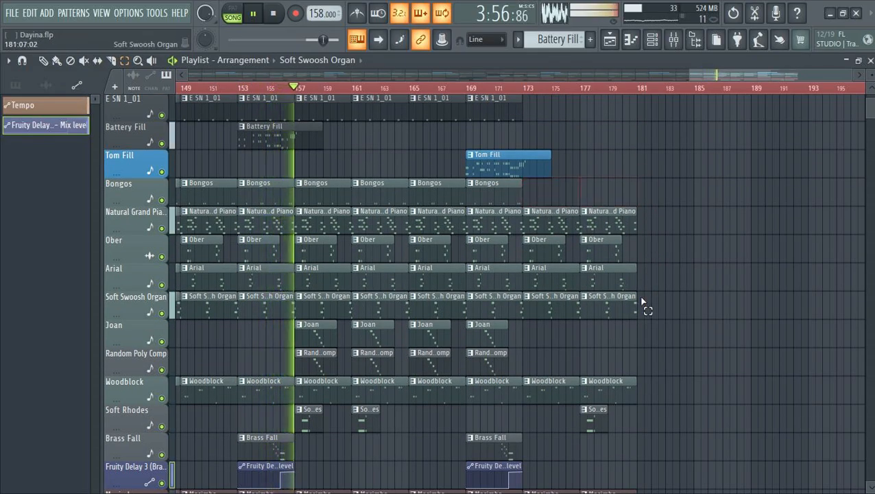
Delete the Woodblock, Soft Rhodes, Marimba and bass clips from bar 173 onward
{"action": "scroll", "coordinate": [637, 300], "scroll_direction": "down", "scroll_amount": 6}
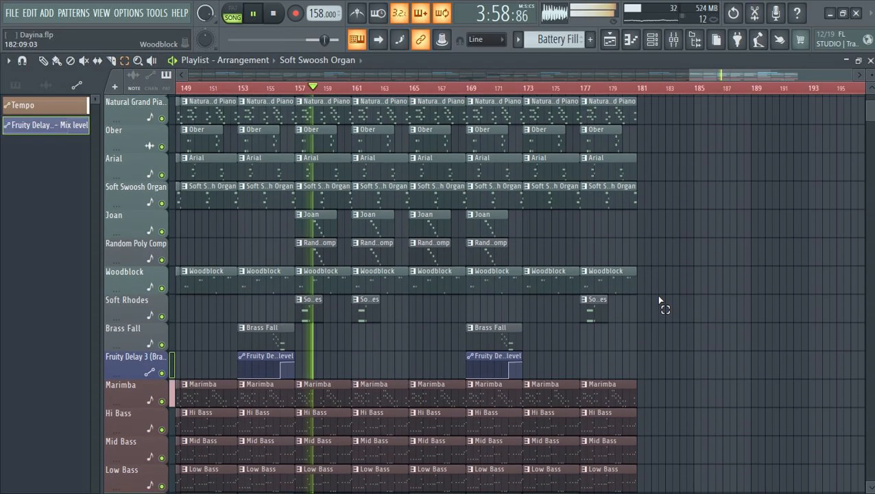
{"action": "left_click_drag", "start_coordinate": [636, 231], "coordinate": [538, 255]}
{"action": "key", "text": "Delete"}
{"action": "scroll", "coordinate": [640, 283], "scroll_direction": "down", "scroll_amount": 4}
{"action": "left_click_drag", "start_coordinate": [657, 232], "coordinate": [529, 374]}
{"action": "key", "text": "Delete"}
Remove the Natural Grand Piano clips from bar 173 onward and place a copy at bar 173 shortened to 3:04:00
{"action": "scroll", "coordinate": [598, 305], "scroll_direction": "up", "scroll_amount": 4}
{"action": "scroll", "coordinate": [617, 261], "scroll_direction": "up", "scroll_amount": 7}
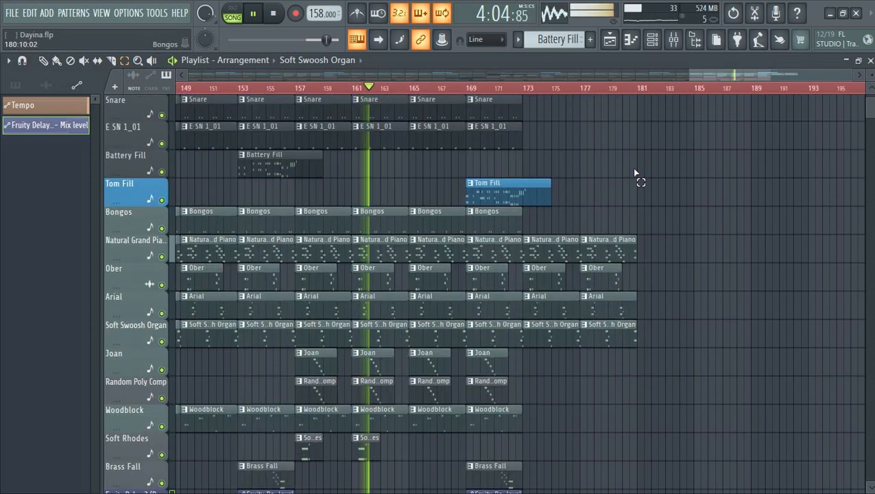
{"action": "scroll", "coordinate": [632, 159], "scroll_direction": "up", "scroll_amount": 3}
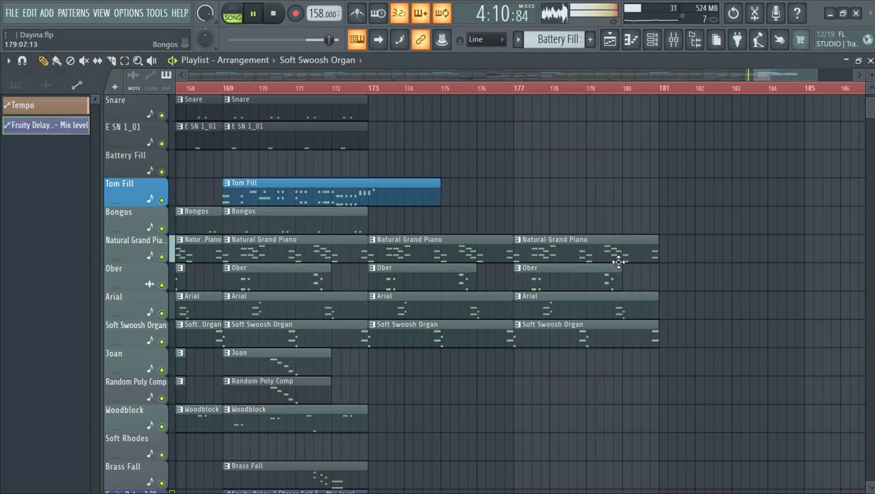
{"action": "left_click", "coordinate": [519, 243]}
{"action": "left_click", "coordinate": [553, 219]}
{"action": "right_click", "coordinate": [518, 252]}
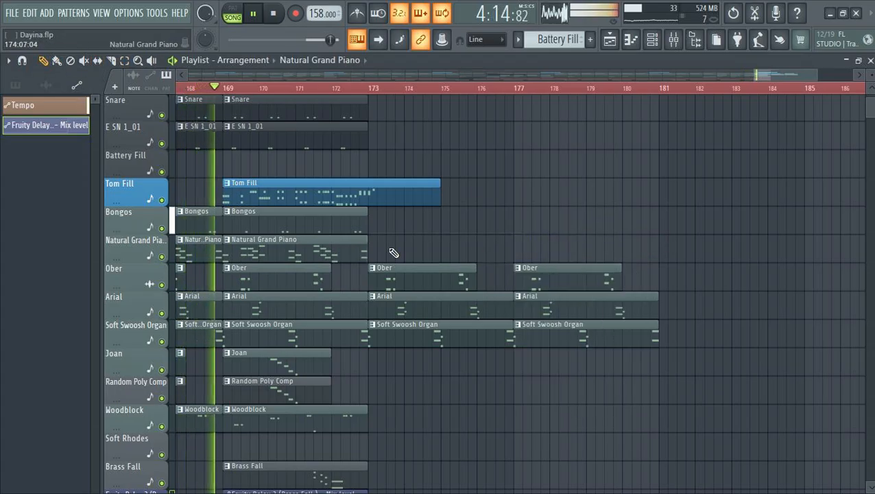
{"action": "left_click", "coordinate": [361, 248]}
{"action": "left_click_drag", "start_coordinate": [507, 239], "coordinate": [485, 240]}
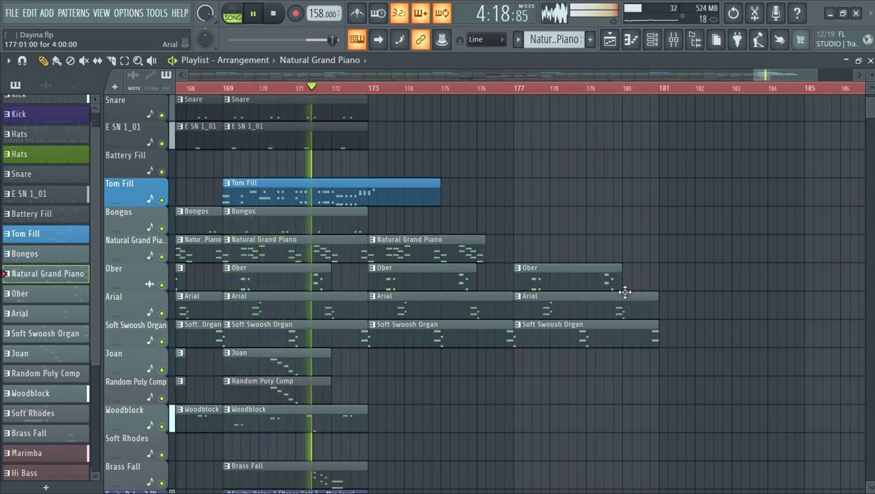
Delete the Ober and Arial clips at bar 177 and replay the ending from about bar 171
{"action": "right_click", "coordinate": [580, 280]}
{"action": "right_click", "coordinate": [564, 308]}
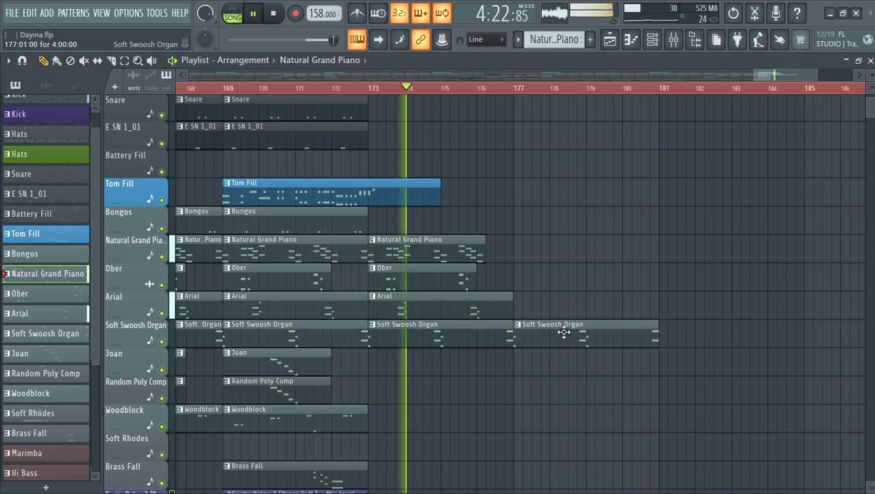
{"action": "left_click", "coordinate": [304, 88]}
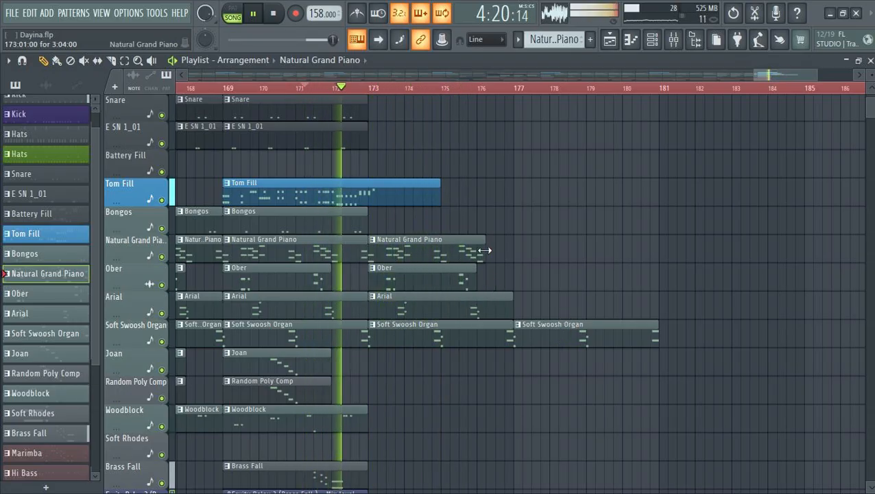
Shorten the bar 173 Natural Grand Piano clip to about half a bar and the Ober and Arial clips there to two bars
{"action": "left_click_drag", "start_coordinate": [484, 250], "coordinate": [386, 250]}
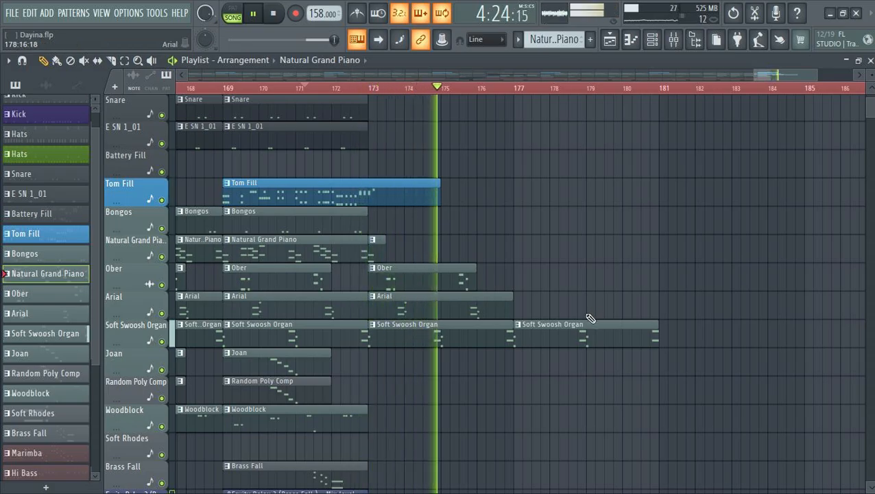
{"action": "left_click_drag", "start_coordinate": [476, 274], "coordinate": [441, 273]}
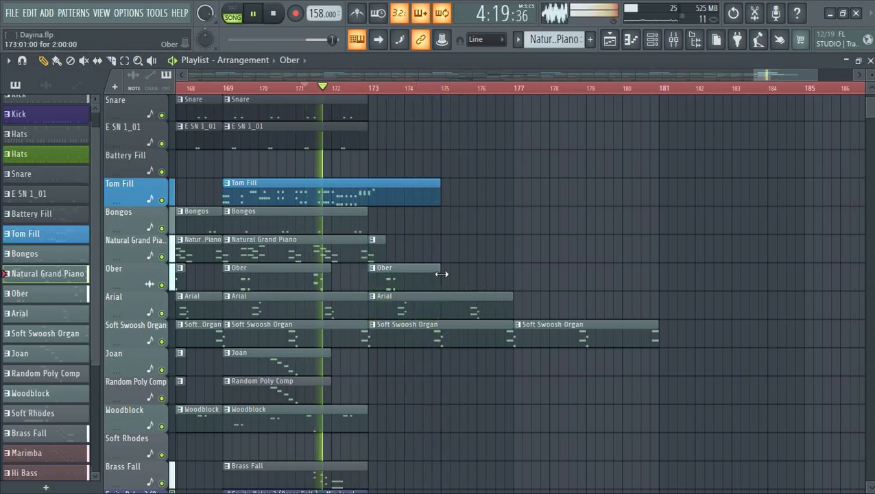
{"action": "left_click_drag", "start_coordinate": [512, 302], "coordinate": [440, 302]}
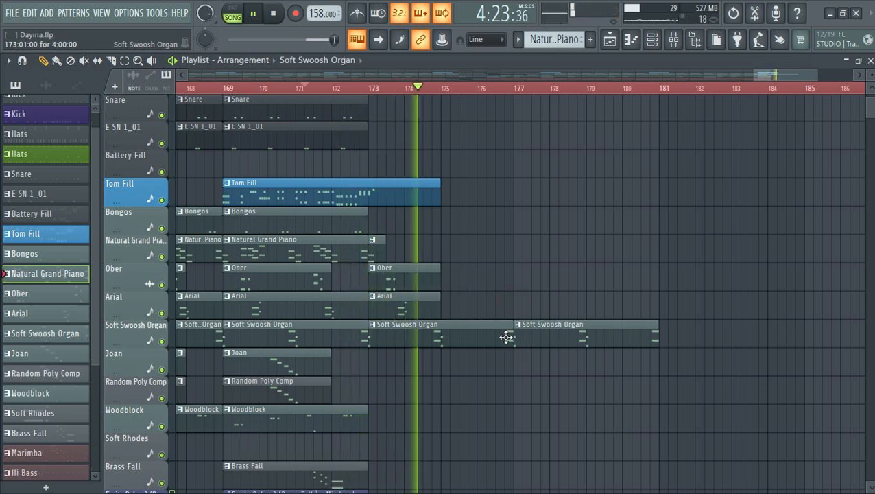
Shorten the Soft Swoosh Organ clip at bar 173 to end around bar 176 and delete the one at bar 177
{"action": "left_click_drag", "start_coordinate": [511, 334], "coordinate": [476, 339]}
{"action": "right_click", "coordinate": [548, 342]}
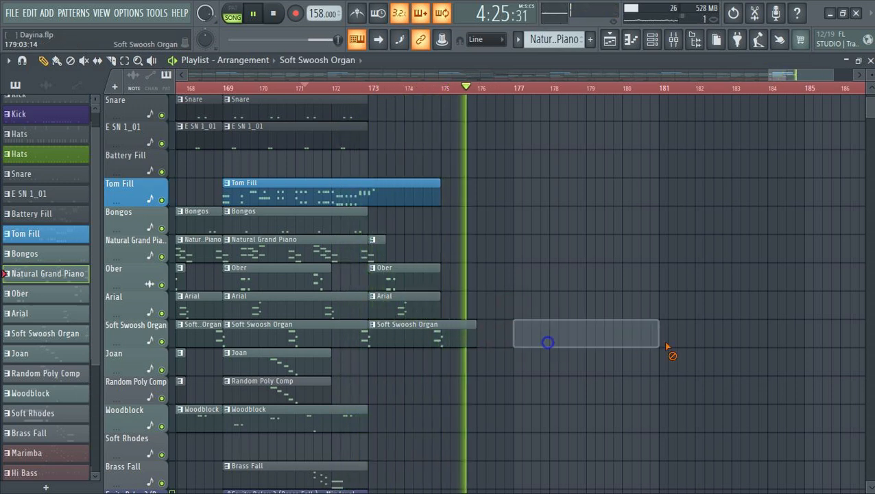
{"action": "scroll", "coordinate": [574, 304], "scroll_direction": "up", "scroll_amount": 3}
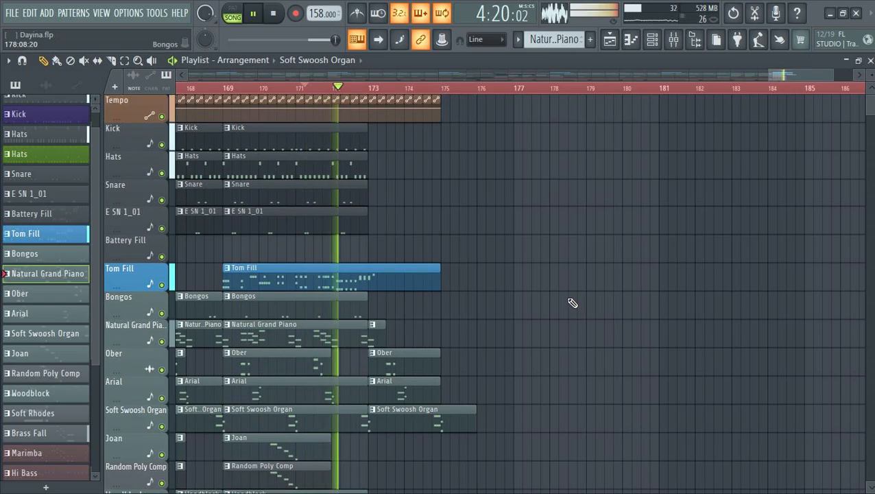
{"action": "scroll", "coordinate": [573, 303], "scroll_direction": "down", "scroll_amount": 13}
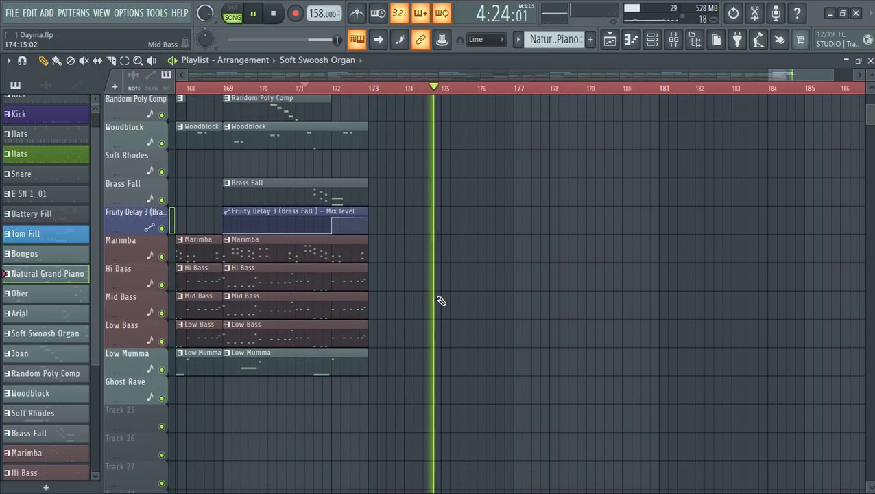
Shift the whole arrangement two bars later and place a two-bar Hats clip at bar 1 on the Hats track
{"action": "left_click_drag", "start_coordinate": [775, 74], "coordinate": [4, 154]}
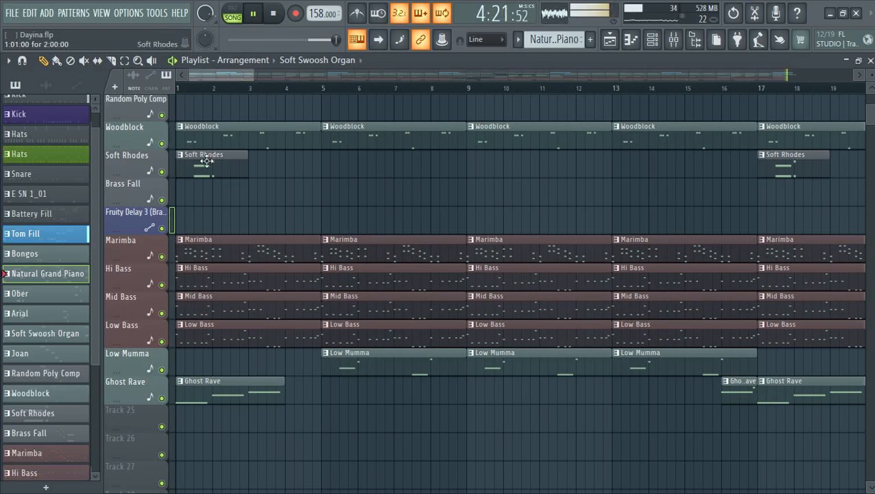
{"action": "key", "text": "ctrl+a"}
{"action": "left_click_drag", "start_coordinate": [247, 259], "coordinate": [299, 259]}
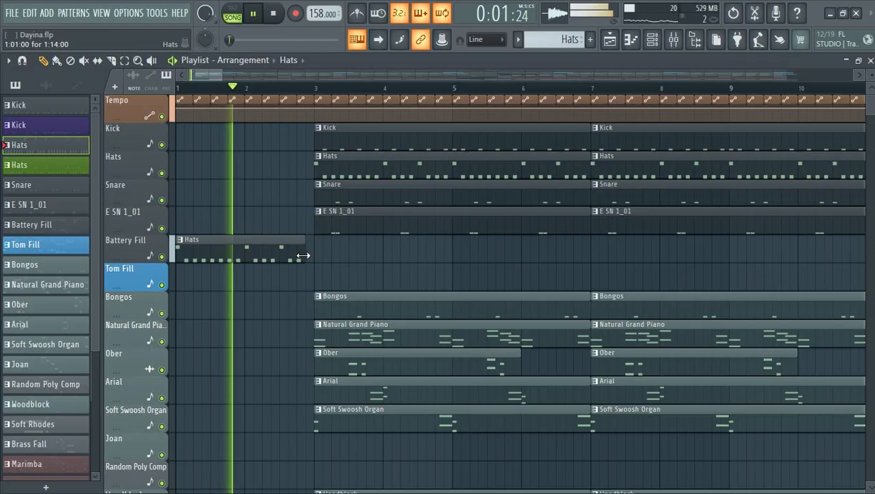
{"action": "key", "text": "space"}
{"action": "left_click_drag", "start_coordinate": [302, 254], "coordinate": [242, 160]}
Place a one-bar Kick clip at bar 2 on the Battery Fill track and play the intro
{"action": "left_click", "coordinate": [352, 143]}
{"action": "left_click", "coordinate": [319, 254]}
{"action": "key", "text": "space"}
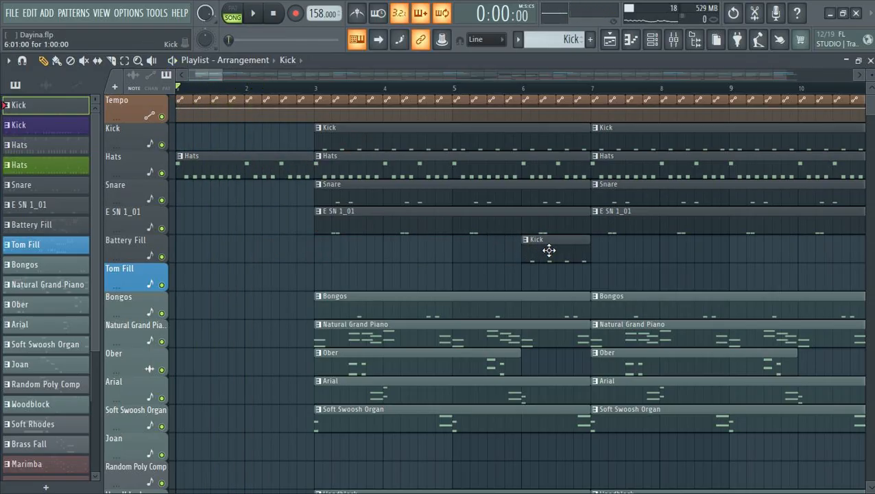
{"action": "left_click_drag", "start_coordinate": [271, 257], "coordinate": [273, 258]}
{"action": "key", "text": "space"}
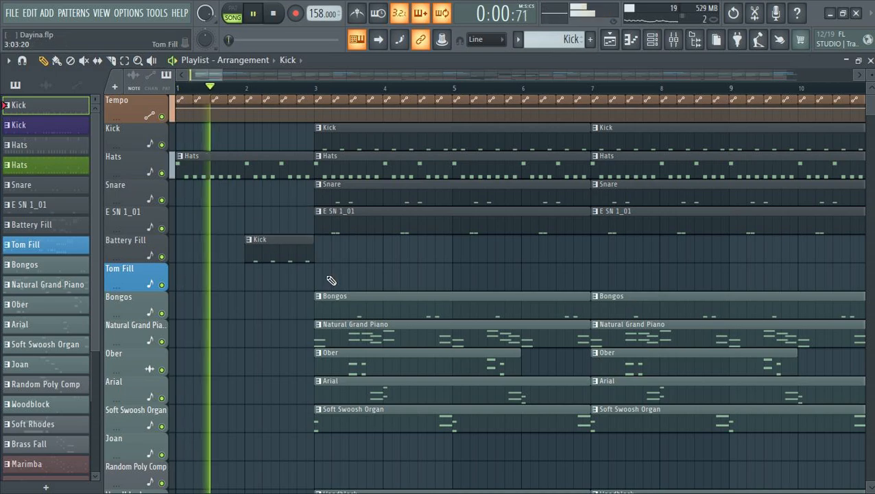
{"action": "key", "text": "space"}
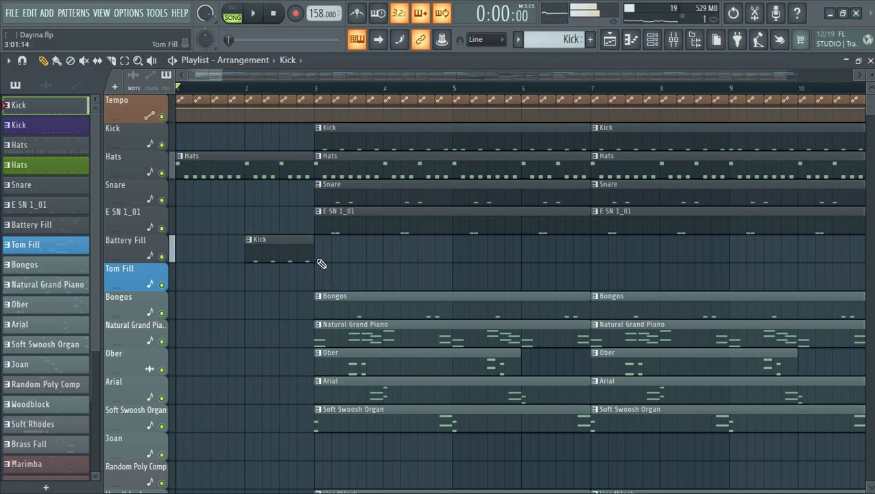
Cut the Kick clip down to a single hit, spread seven such hits over bars 1 and 2, and replay the intro
{"action": "left_click_drag", "start_coordinate": [248, 258], "coordinate": [259, 255]}
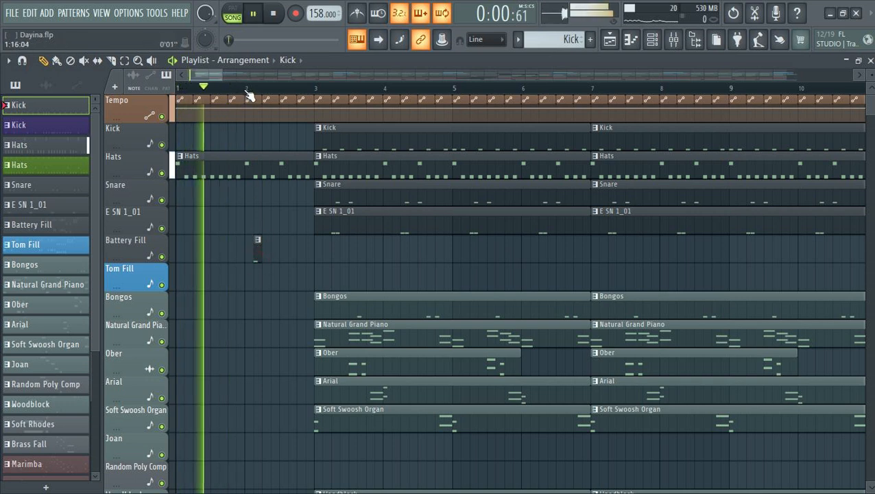
{"action": "scroll", "coordinate": [250, 92], "scroll_direction": "up", "scroll_amount": 3}
{"action": "key", "text": "space"}
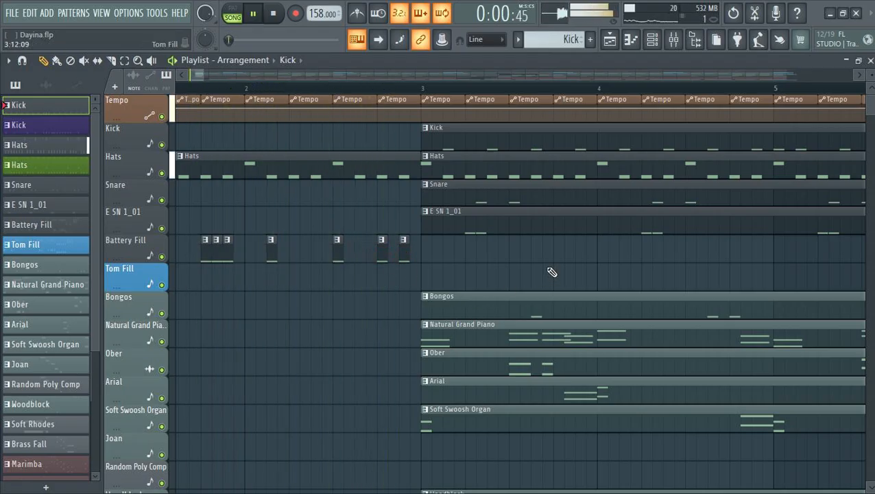
{"action": "scroll", "coordinate": [441, 108], "scroll_direction": "down", "scroll_amount": 3}
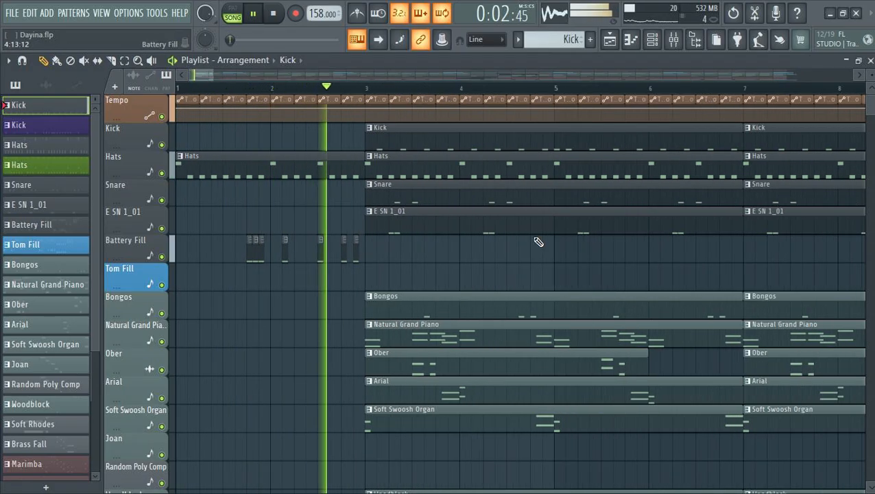
{"action": "key", "text": "space"}
{"action": "key", "text": "space"}
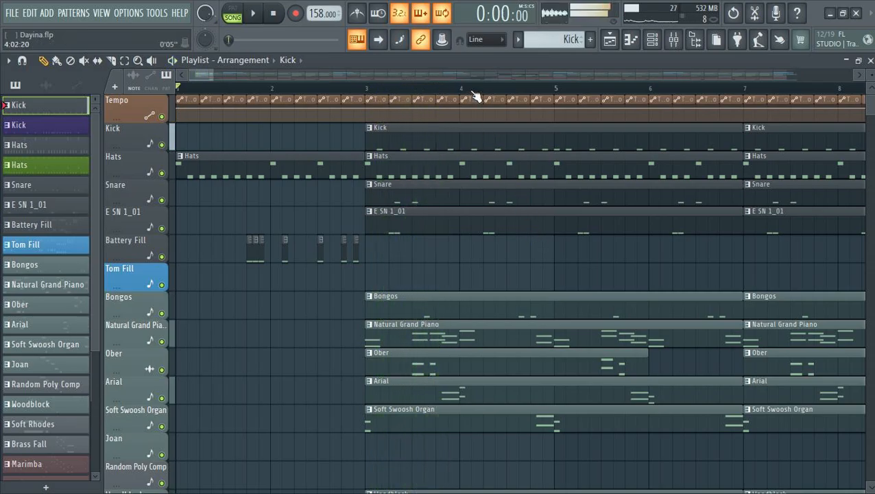
Add a quarter-bar Natural Grand Piano pickup clip directly before bar 3 on the Natural Grand Piano track
{"action": "left_click", "coordinate": [506, 336]}
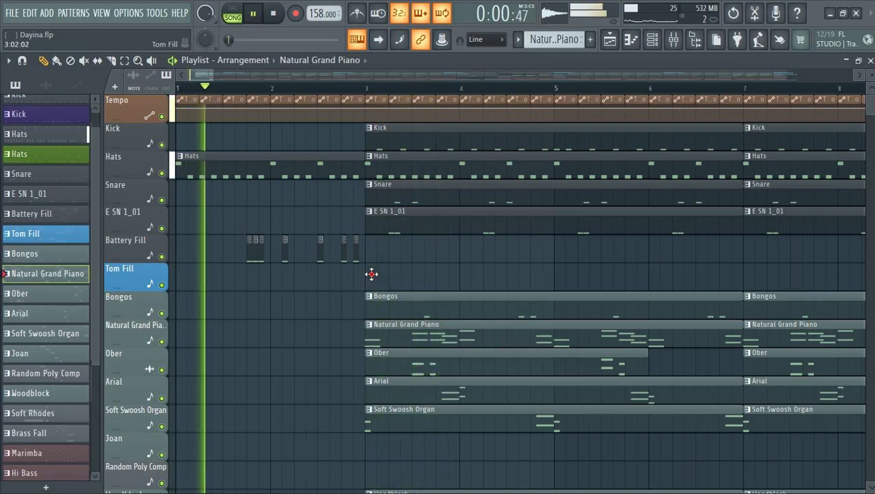
{"action": "left_click", "coordinate": [380, 278]}
{"action": "key", "text": "space"}
{"action": "left_click_drag", "start_coordinate": [452, 276], "coordinate": [441, 275]}
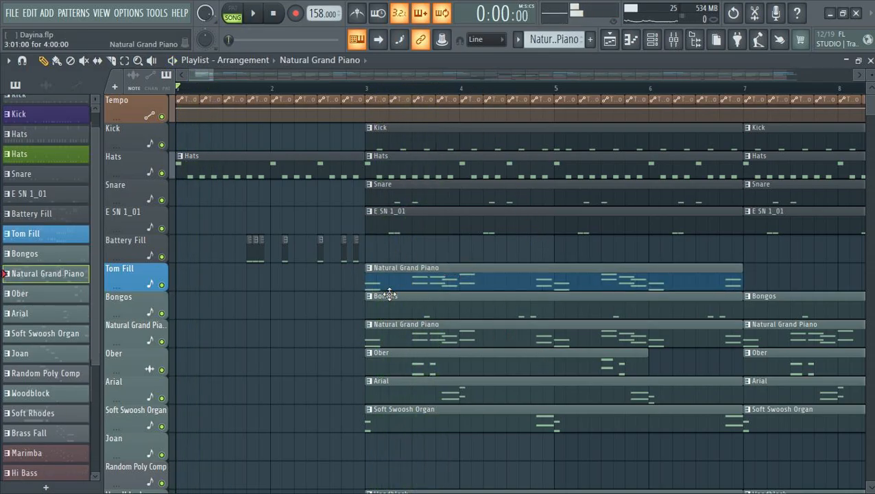
{"action": "left_click_drag", "start_coordinate": [367, 282], "coordinate": [185, 281]}
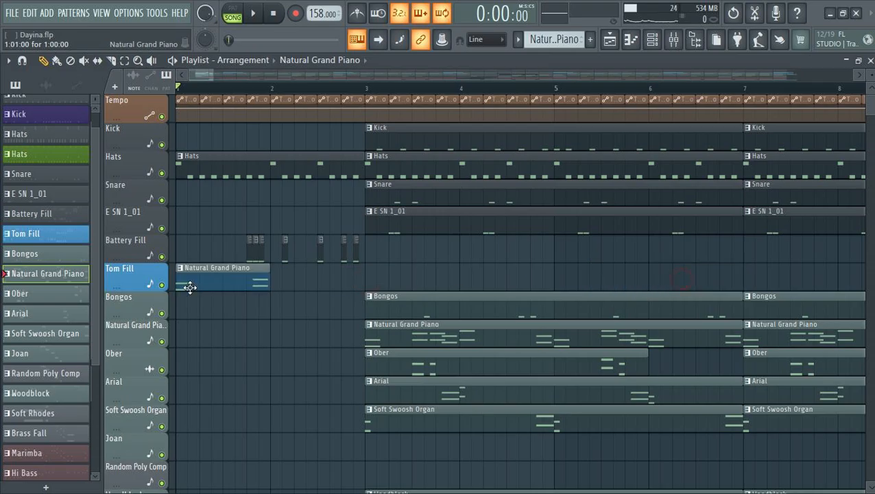
{"action": "key", "text": "space"}
{"action": "left_click_drag", "start_coordinate": [271, 345], "coordinate": [343, 343]}
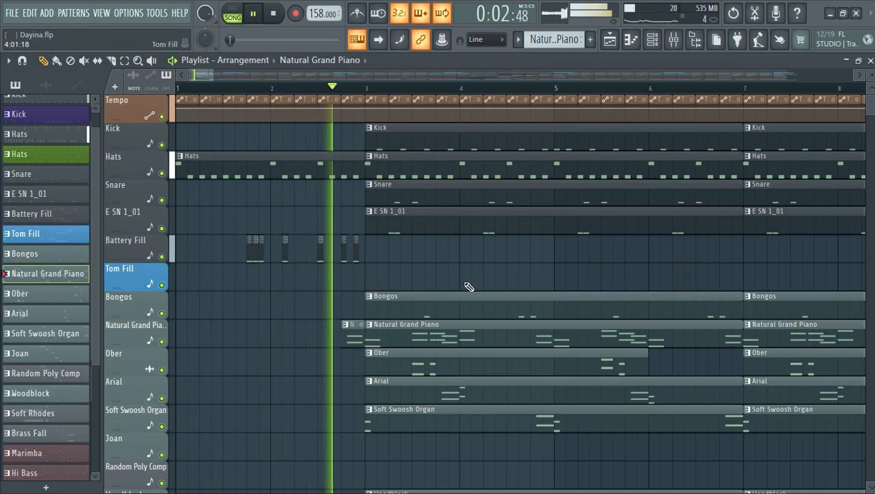
Trim the first Marimba clip to start in the last quarter of bar 4, clear Hi Bass before bar 7, and replay the intro
{"action": "scroll", "coordinate": [429, 257], "scroll_direction": "down", "scroll_amount": 5}
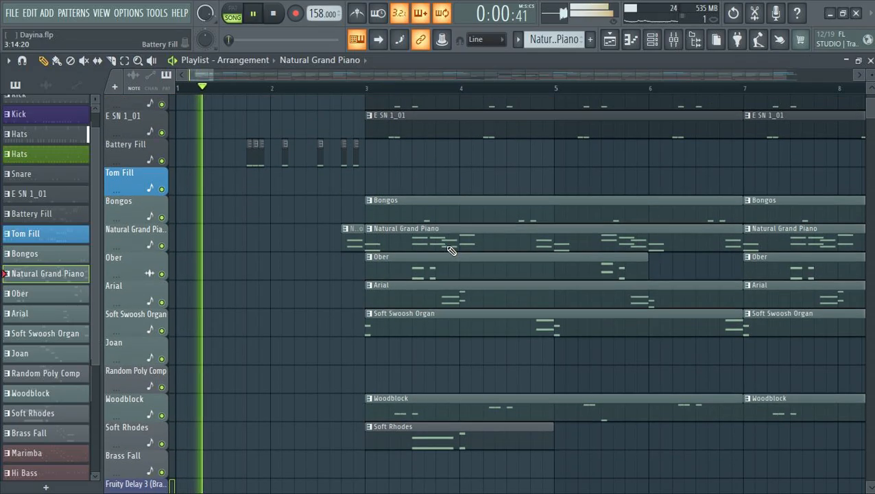
{"action": "left_click_drag", "start_coordinate": [367, 343], "coordinate": [532, 339]}
{"action": "scroll", "coordinate": [528, 307], "scroll_direction": "up", "scroll_amount": 2}
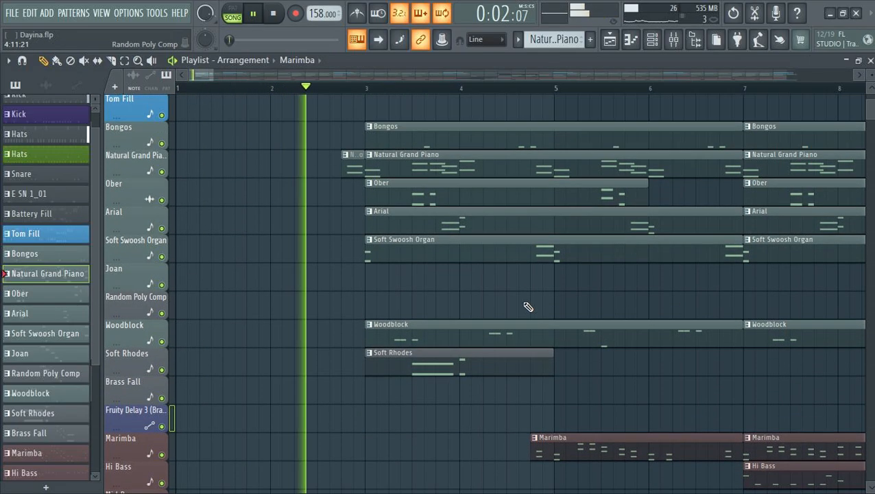
{"action": "scroll", "coordinate": [504, 327], "scroll_direction": "up", "scroll_amount": 2}
{"action": "scroll", "coordinate": [497, 328], "scroll_direction": "down", "scroll_amount": 1}
{"action": "key", "text": "space"}
{"action": "key", "text": "space"}
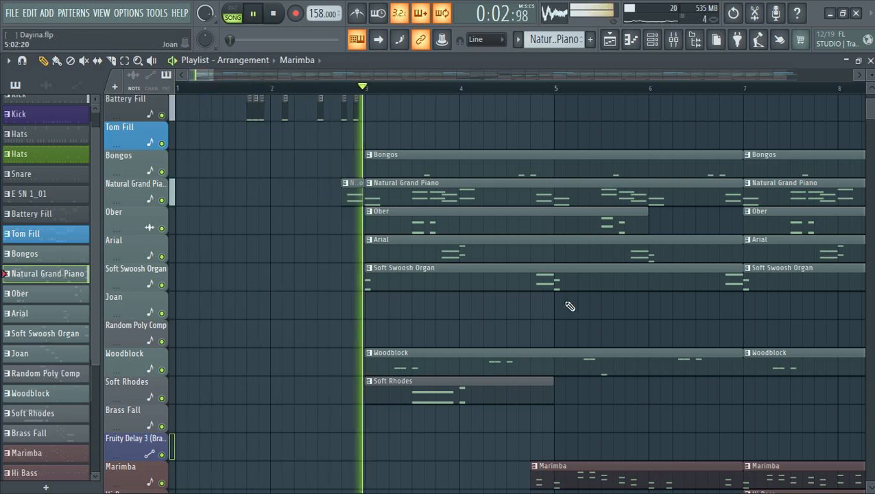
{"action": "key", "text": "space"}
{"action": "key", "text": "space"}
Trim the first Soft Swoosh Organ clip to start in the last quarter of bar 4 and replay the intro
{"action": "left_click_drag", "start_coordinate": [369, 281], "coordinate": [532, 280]}
{"action": "scroll", "coordinate": [543, 301], "scroll_direction": "up", "scroll_amount": 4}
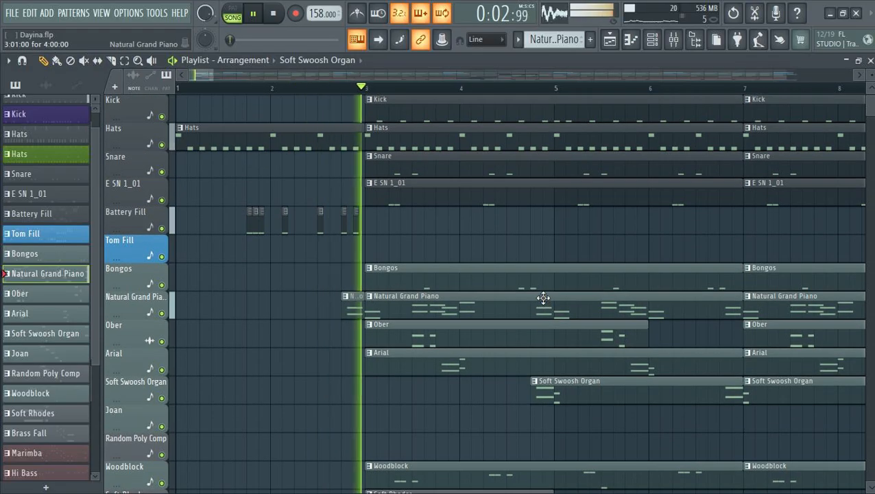
{"action": "scroll", "coordinate": [545, 300], "scroll_direction": "down", "scroll_amount": 5}
{"action": "key", "text": "space"}
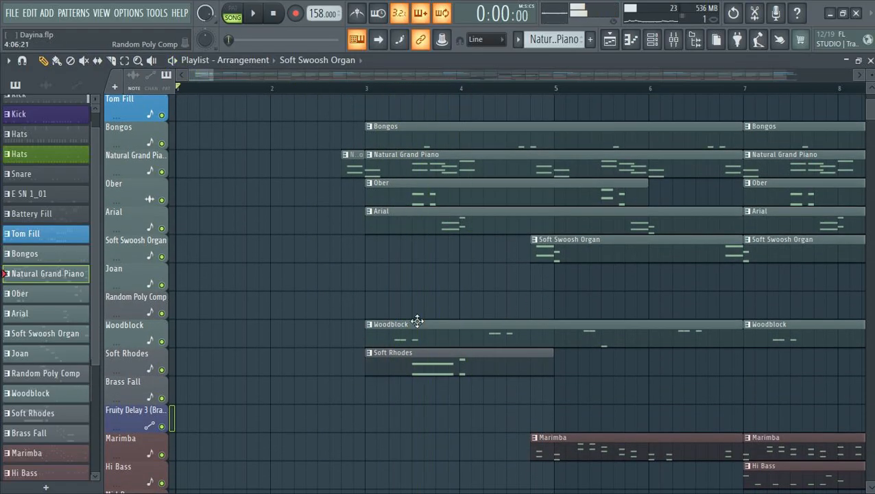
Delete the Woodblock and Soft Rhodes clips at bar 3 and play the intro
{"action": "right_click", "coordinate": [447, 341]}
{"action": "key", "text": "space"}
{"action": "scroll", "coordinate": [473, 89], "scroll_direction": "down", "scroll_amount": 3}
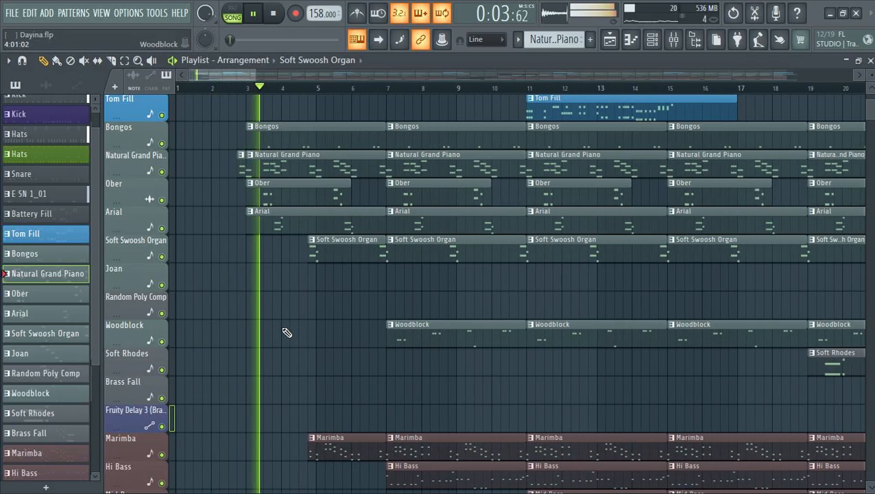
Trim the first Ober clip to start at bar 5 and the first Arial clip to start in the last quarter of bar 5
{"action": "key", "text": "space"}
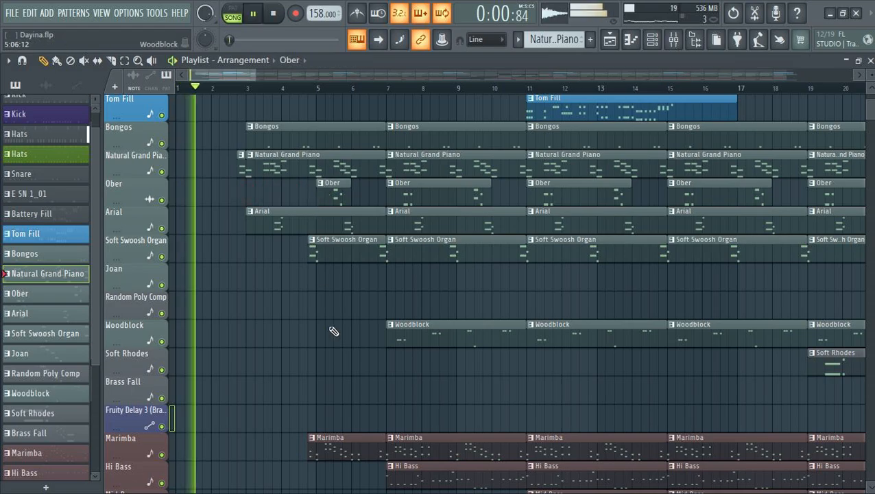
{"action": "scroll", "coordinate": [351, 331], "scroll_direction": "up", "scroll_amount": 3}
{"action": "scroll", "coordinate": [348, 328], "scroll_direction": "down", "scroll_amount": 2}
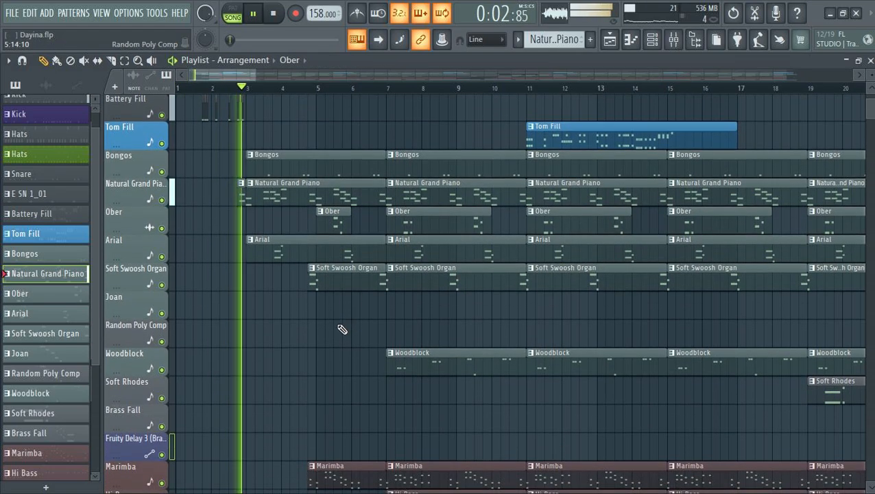
{"action": "scroll", "coordinate": [332, 322], "scroll_direction": "down", "scroll_amount": 3}
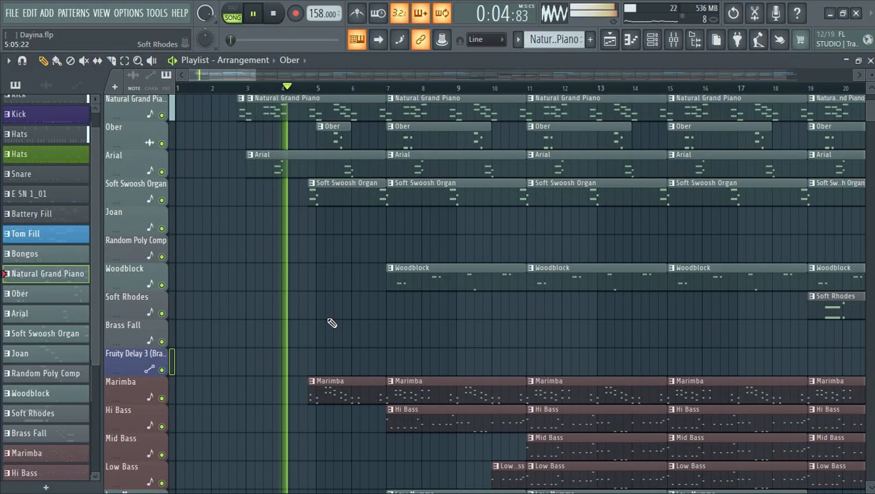
{"action": "key", "text": "space"}
{"action": "left_click_drag", "start_coordinate": [247, 170], "coordinate": [343, 169]}
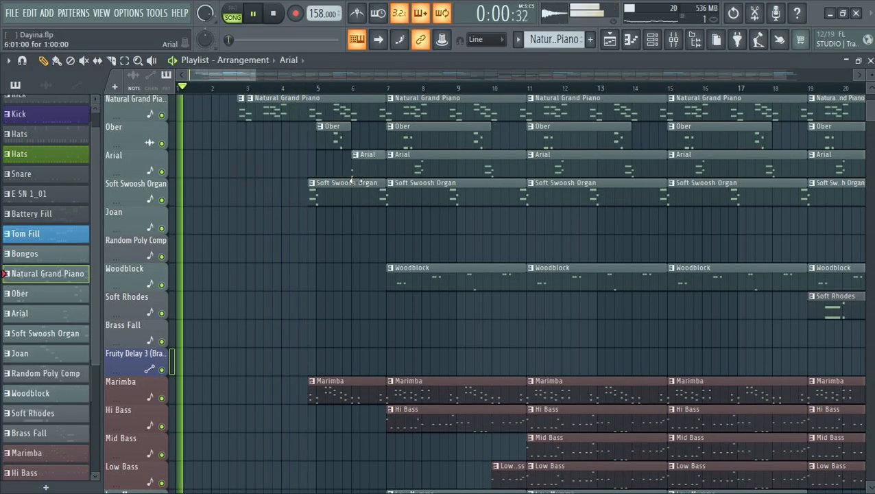
Replay the intro and check across all tracks where each instrument enters during the opening bars
{"action": "scroll", "coordinate": [419, 248], "scroll_direction": "up", "scroll_amount": 4}
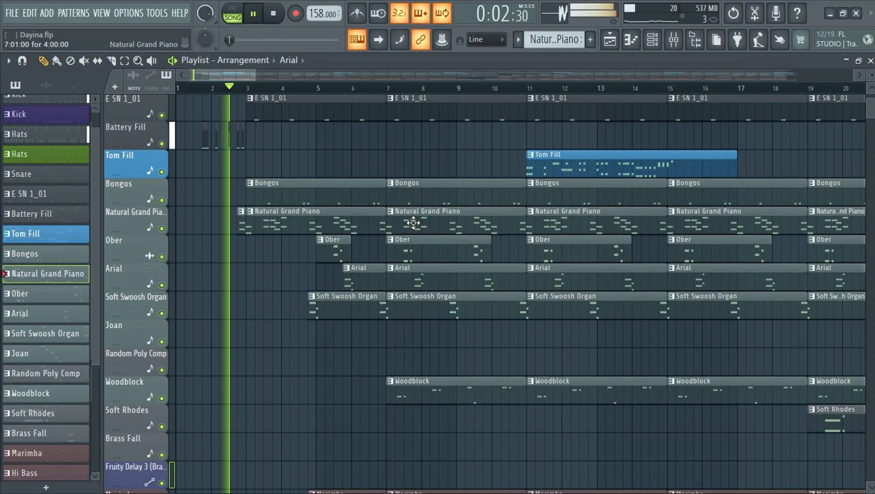
{"action": "scroll", "coordinate": [414, 222], "scroll_direction": "up", "scroll_amount": 4}
{"action": "scroll", "coordinate": [415, 219], "scroll_direction": "down", "scroll_amount": 2}
{"action": "scroll", "coordinate": [414, 220], "scroll_direction": "down", "scroll_amount": 8}
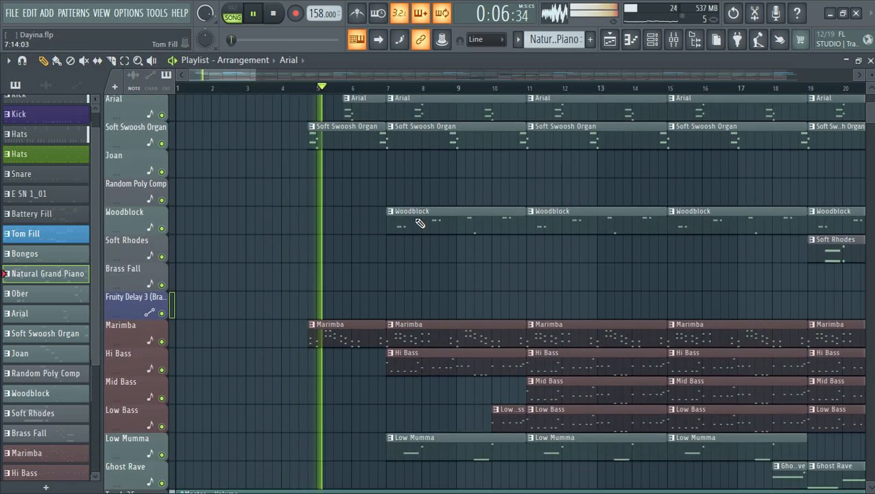
{"action": "scroll", "coordinate": [419, 225], "scroll_direction": "down", "scroll_amount": 3}
{"action": "scroll", "coordinate": [445, 214], "scroll_direction": "up", "scroll_amount": 6}
{"action": "scroll", "coordinate": [463, 212], "scroll_direction": "up", "scroll_amount": 4}
{"action": "key", "text": "space"}
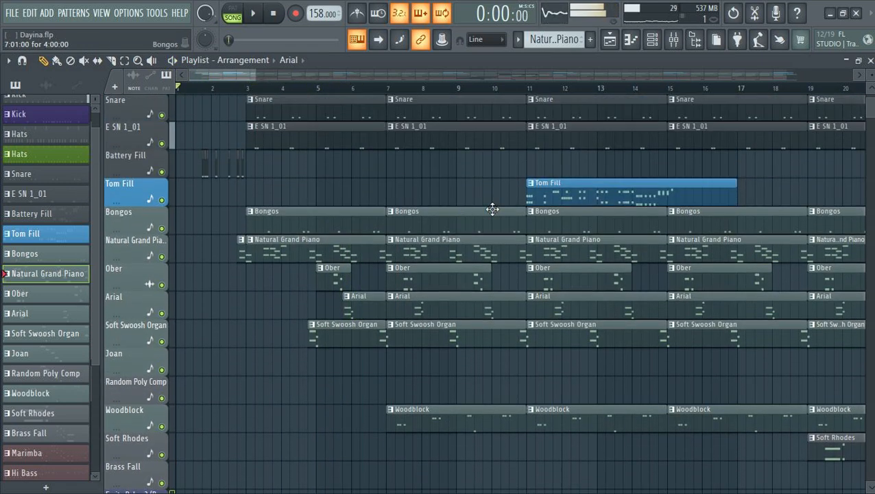
{"action": "scroll", "coordinate": [630, 230], "scroll_direction": "down", "scroll_amount": 8}
{"action": "scroll", "coordinate": [630, 229], "scroll_direction": "up", "scroll_amount": 10}
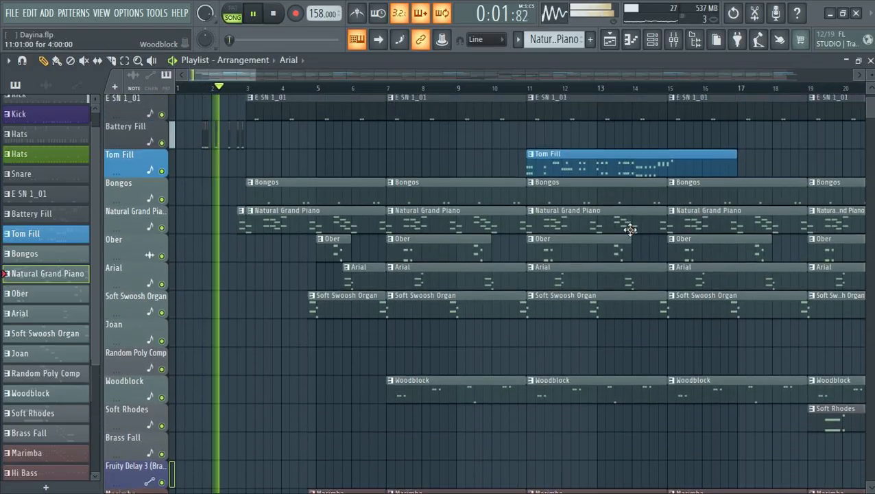
{"action": "scroll", "coordinate": [630, 229], "scroll_direction": "down", "scroll_amount": 10}
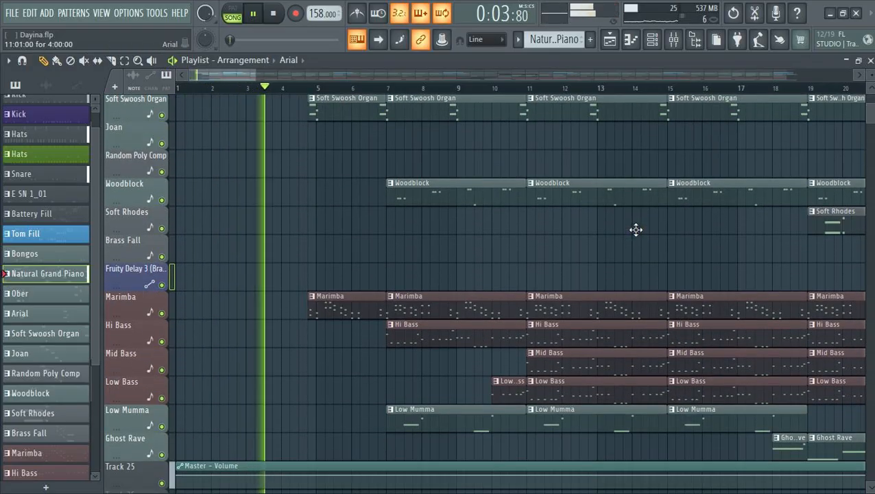
Move the Tom Fill clip from bar 11 to bar 7
{"action": "scroll", "coordinate": [631, 230], "scroll_direction": "up", "scroll_amount": 7}
{"action": "scroll", "coordinate": [627, 229], "scroll_direction": "up", "scroll_amount": 4}
{"action": "left_click_drag", "start_coordinate": [565, 274], "coordinate": [417, 275]}
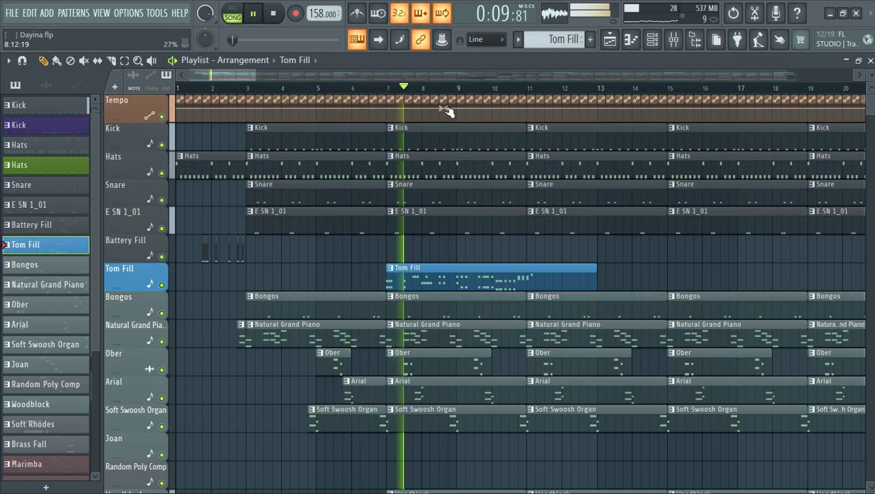
Trim the start of the Tom Fill clip at bar 7 so that it begins shortly before bar 11
{"action": "scroll", "coordinate": [511, 247], "scroll_direction": "down", "scroll_amount": 10}
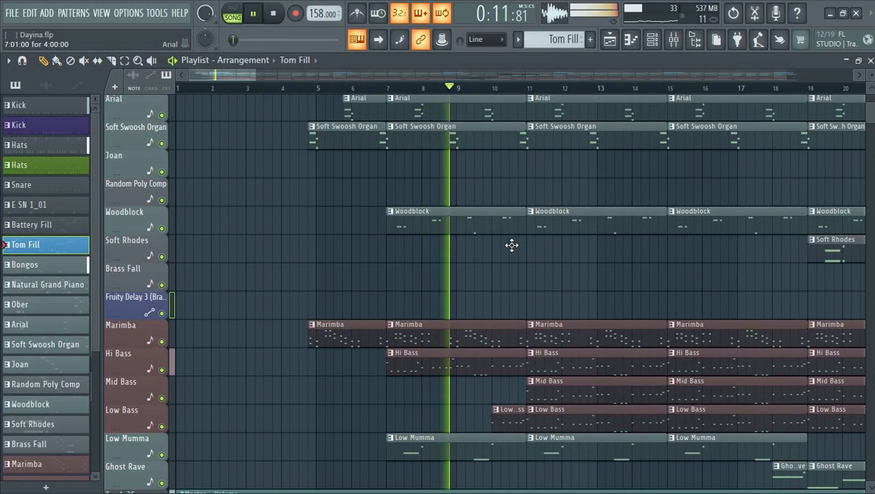
{"action": "scroll", "coordinate": [512, 245], "scroll_direction": "down", "scroll_amount": 3}
{"action": "scroll", "coordinate": [513, 242], "scroll_direction": "up", "scroll_amount": 10}
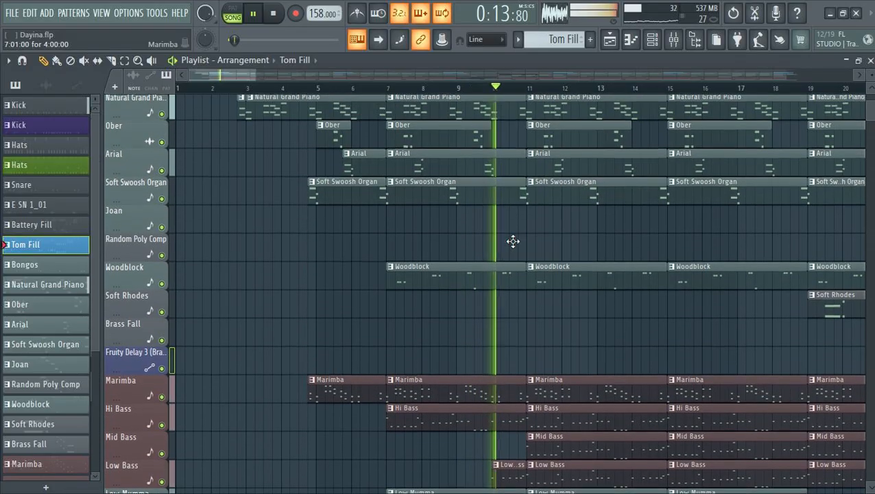
{"action": "key", "text": "space"}
{"action": "left_click_drag", "start_coordinate": [411, 203], "coordinate": [494, 209]}
{"action": "scroll", "coordinate": [494, 210], "scroll_direction": "down", "scroll_amount": 3}
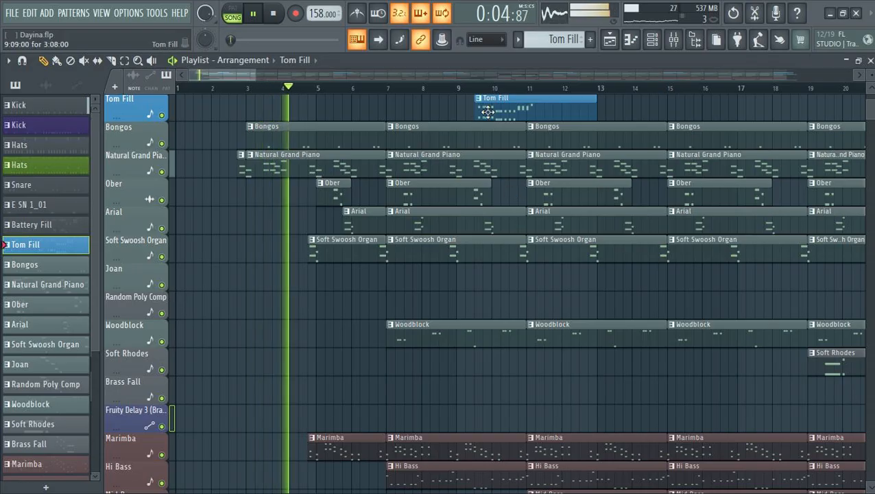
{"action": "left_click_drag", "start_coordinate": [479, 109], "coordinate": [522, 108]}
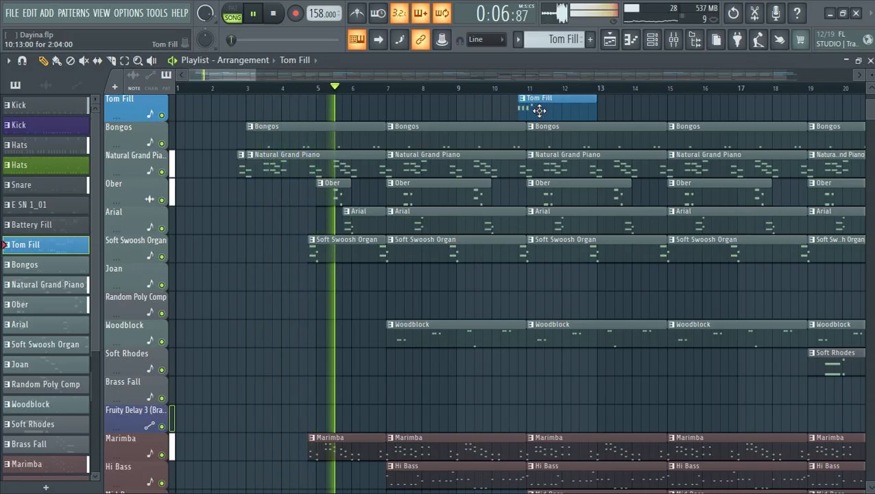
Add a second Tom Fill clip just after the start of bar 7 and shorten it to its first hit
{"action": "left_click", "coordinate": [336, 111]}
{"action": "left_click_drag", "start_coordinate": [344, 114], "coordinate": [399, 117]}
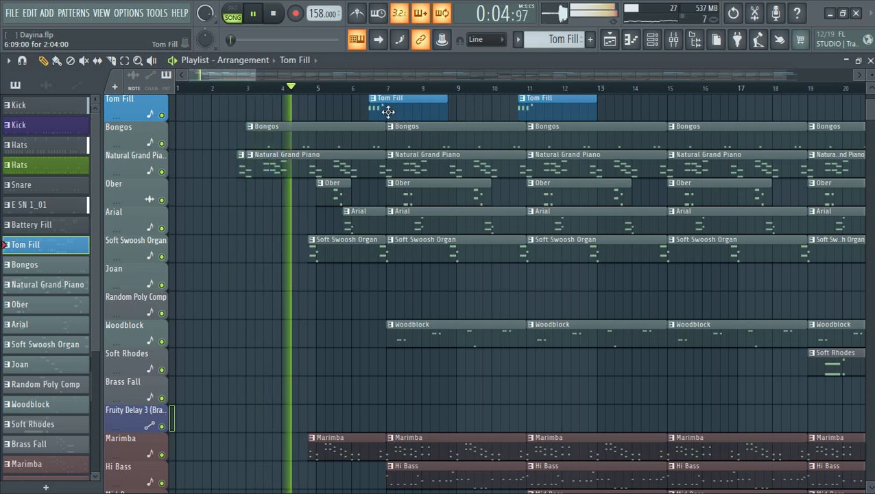
{"action": "right_click", "coordinate": [389, 116]}
{"action": "scroll", "coordinate": [417, 151], "scroll_direction": "up", "scroll_amount": 4}
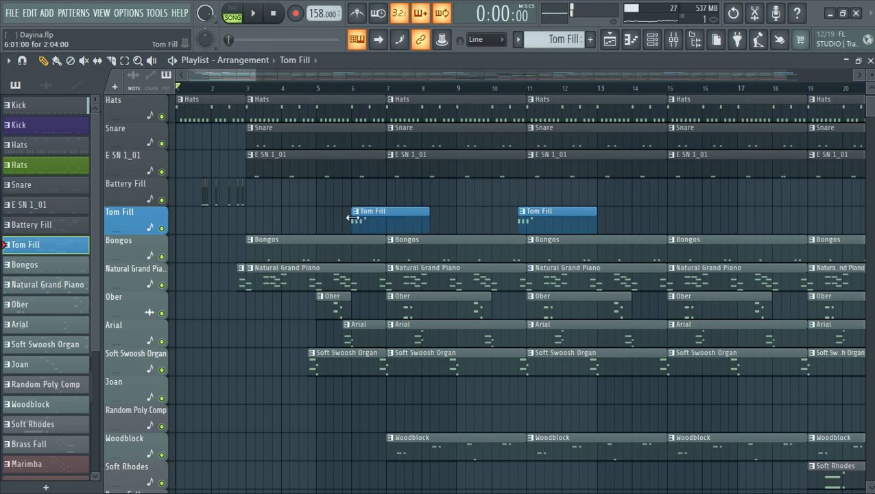
{"action": "key", "text": "space"}
{"action": "scroll", "coordinate": [343, 93], "scroll_direction": "up", "scroll_amount": 5}
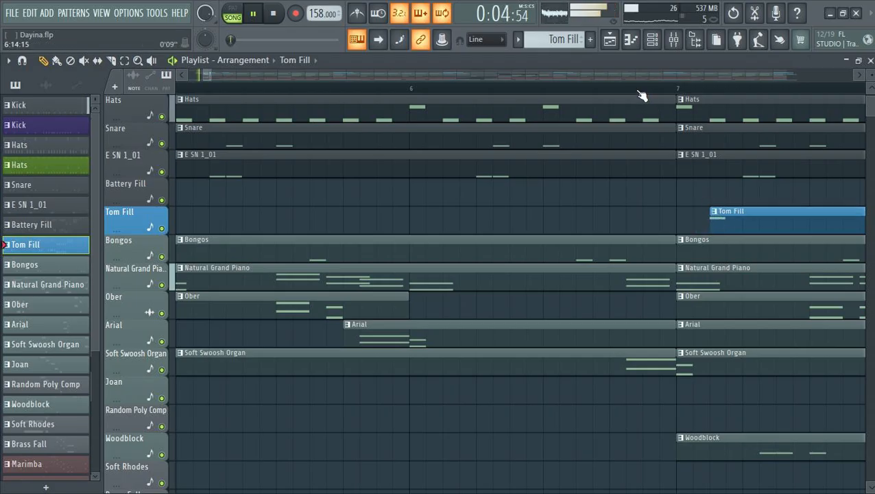
{"action": "scroll", "coordinate": [643, 94], "scroll_direction": "down", "scroll_amount": 5}
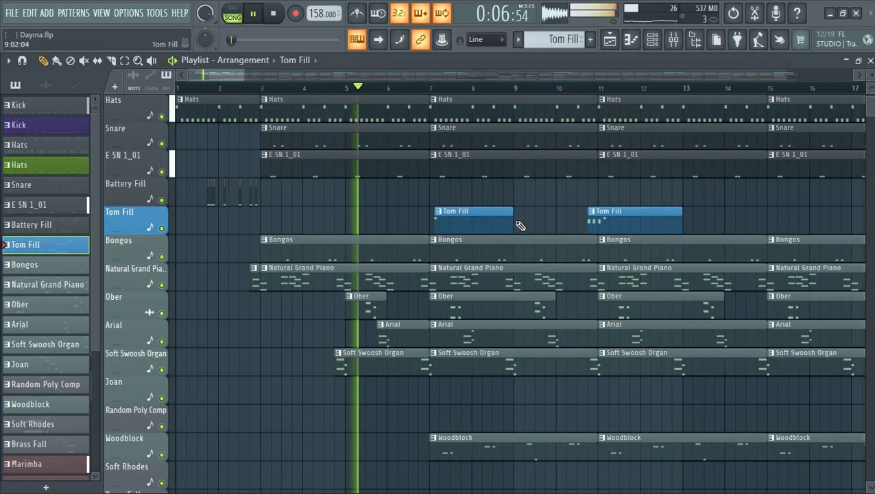
{"action": "left_click_drag", "start_coordinate": [512, 225], "coordinate": [437, 224]}
Delete the Low Mumma clips at bars 7, 11 and 15 and save the project
{"action": "scroll", "coordinate": [468, 96], "scroll_direction": "down", "scroll_amount": 3}
{"action": "scroll", "coordinate": [468, 96], "scroll_direction": "down", "scroll_amount": 3}
{"action": "scroll", "coordinate": [487, 225], "scroll_direction": "down", "scroll_amount": 4}
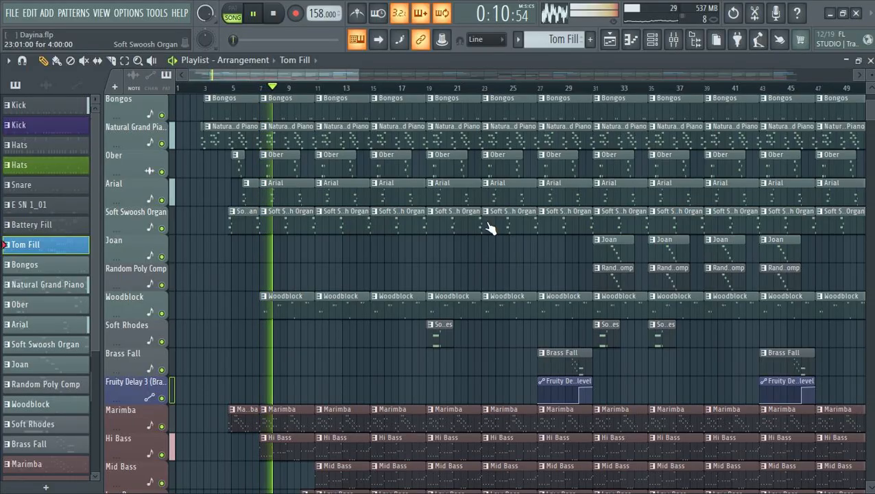
{"action": "scroll", "coordinate": [487, 225], "scroll_direction": "down", "scroll_amount": 6}
{"action": "key", "text": "space"}
{"action": "key", "text": "space"}
{"action": "right_click", "coordinate": [300, 367]}
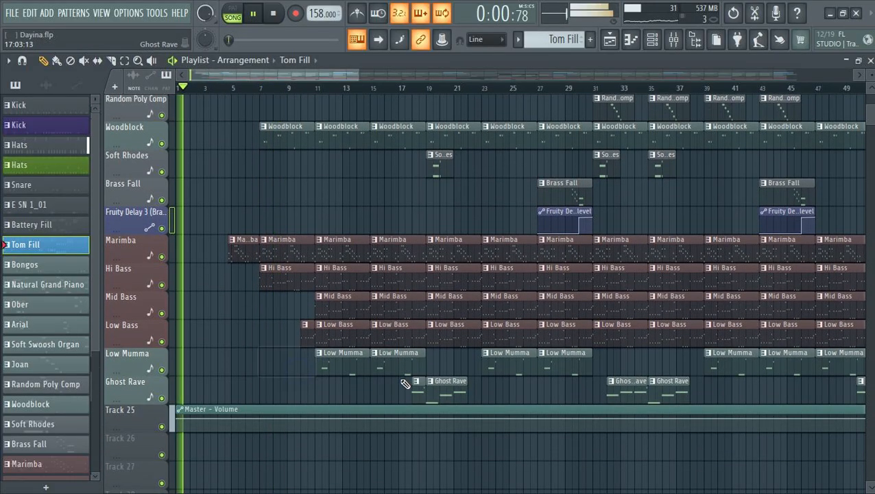
{"action": "right_click", "coordinate": [398, 368]}
{"action": "right_click", "coordinate": [343, 364]}
{"action": "key", "text": "ctrl+s"}
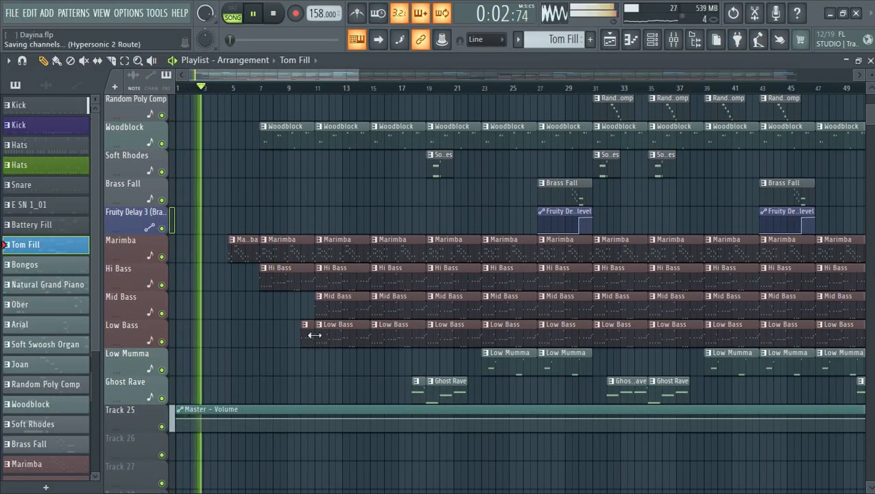
Listen to the intro and delete the Woodblock clip at bar 7
{"action": "scroll", "coordinate": [416, 315], "scroll_direction": "up", "scroll_amount": 2}
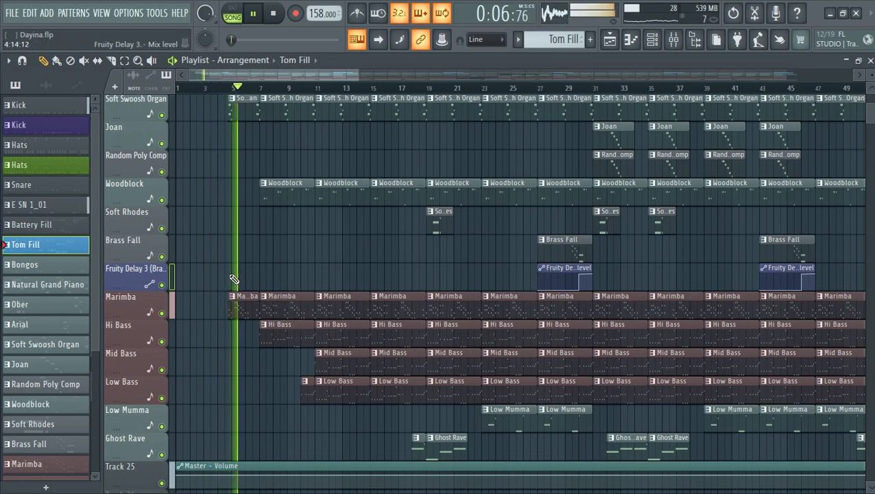
{"action": "scroll", "coordinate": [252, 237], "scroll_direction": "up", "scroll_amount": 4}
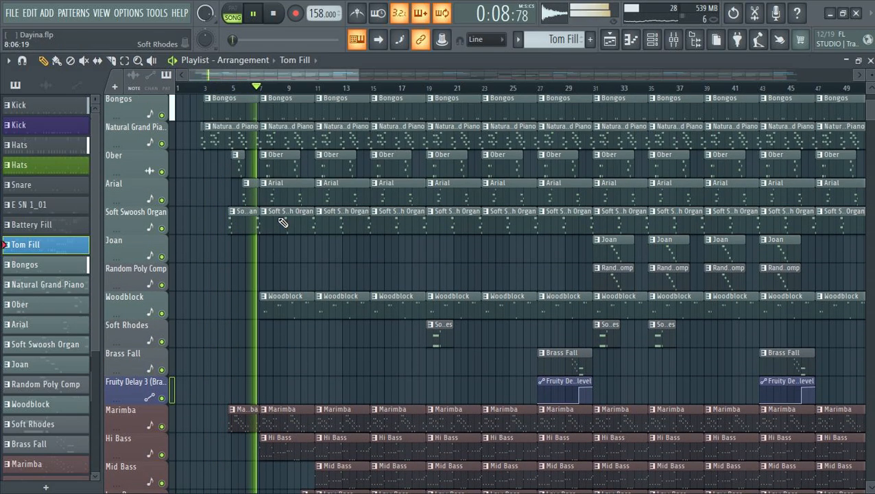
{"action": "scroll", "coordinate": [346, 297], "scroll_direction": "up", "scroll_amount": 2}
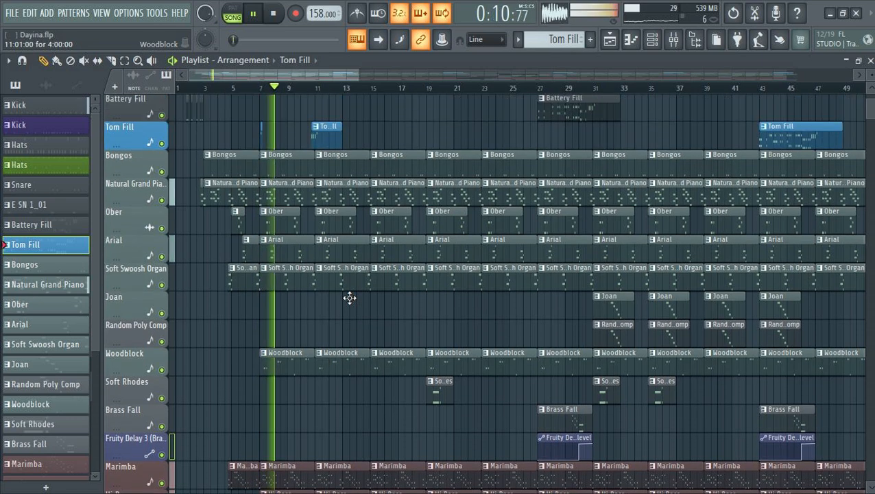
{"action": "scroll", "coordinate": [322, 308], "scroll_direction": "down", "scroll_amount": 3}
{"action": "scroll", "coordinate": [374, 322], "scroll_direction": "down", "scroll_amount": 1}
{"action": "scroll", "coordinate": [386, 317], "scroll_direction": "down", "scroll_amount": 2}
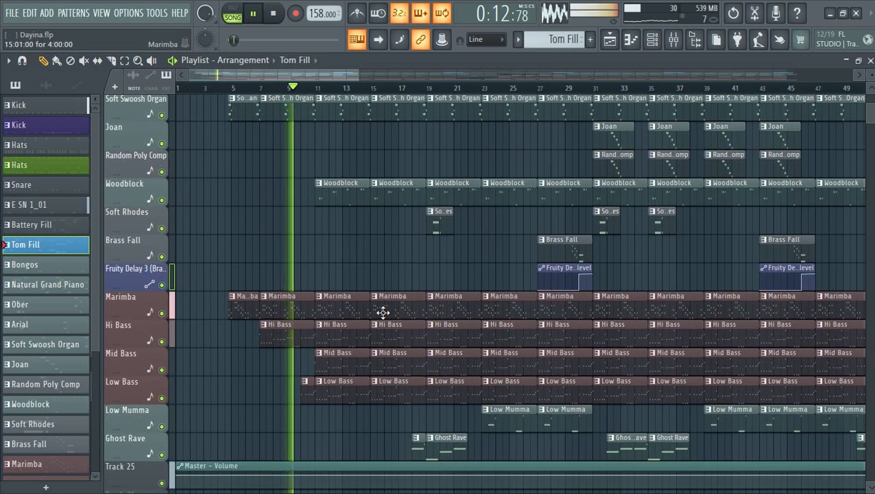
Delete the Ober and Arial clips before bar 11 and the first Soft Swoosh Organ clip, and trim its bar 7 clip to start shortly before bar 11
{"action": "scroll", "coordinate": [383, 313], "scroll_direction": "up", "scroll_amount": 9}
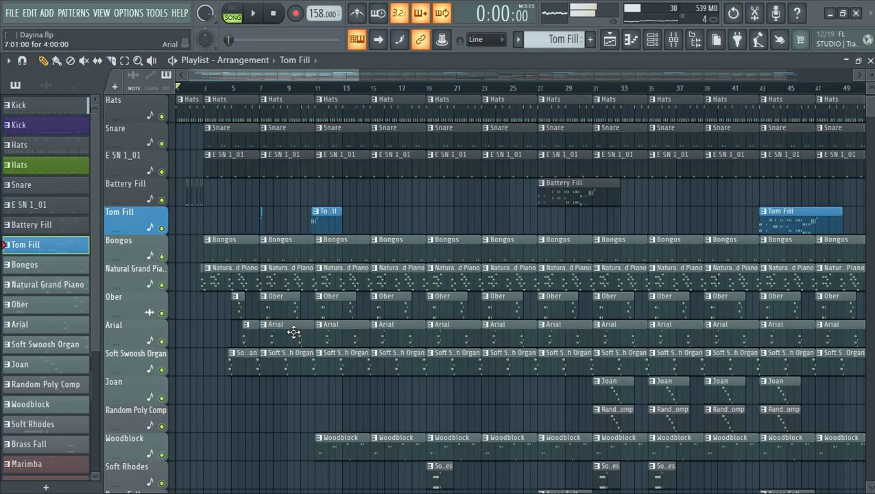
{"action": "scroll", "coordinate": [288, 307], "scroll_direction": "down", "scroll_amount": 2}
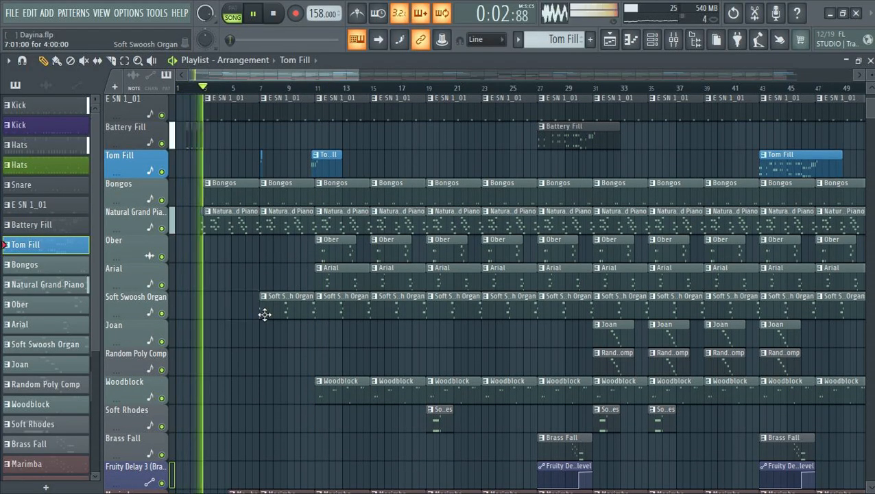
{"action": "left_click_drag", "start_coordinate": [260, 309], "coordinate": [308, 313]}
Auto-name the Master - Volume automation track and insert an empty track above it
{"action": "scroll", "coordinate": [293, 314], "scroll_direction": "down", "scroll_amount": 5}
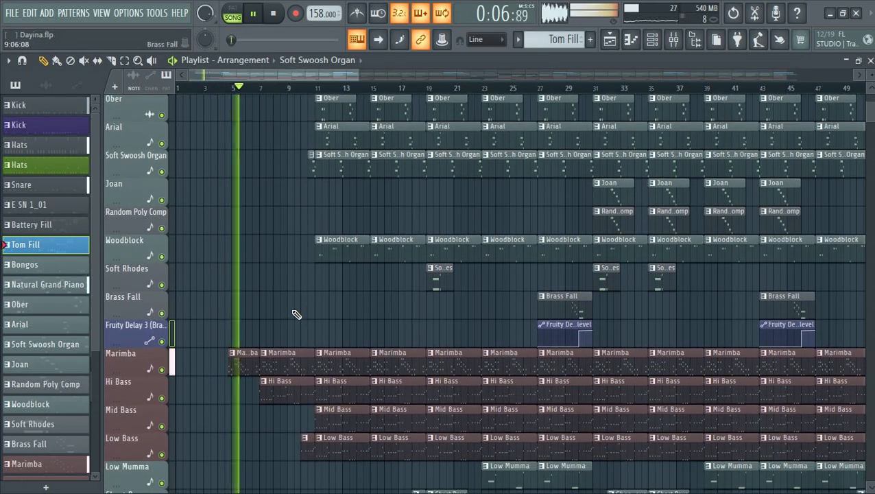
{"action": "scroll", "coordinate": [296, 314], "scroll_direction": "up", "scroll_amount": 4}
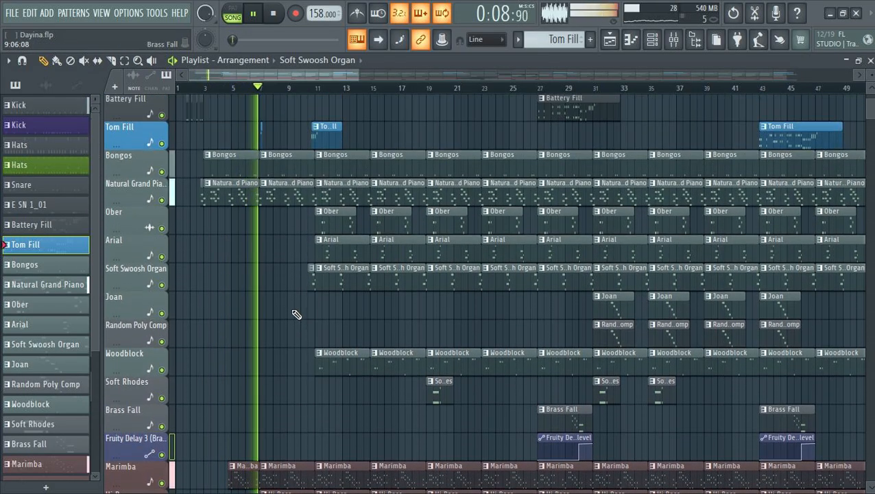
{"action": "scroll", "coordinate": [296, 314], "scroll_direction": "down", "scroll_amount": 2}
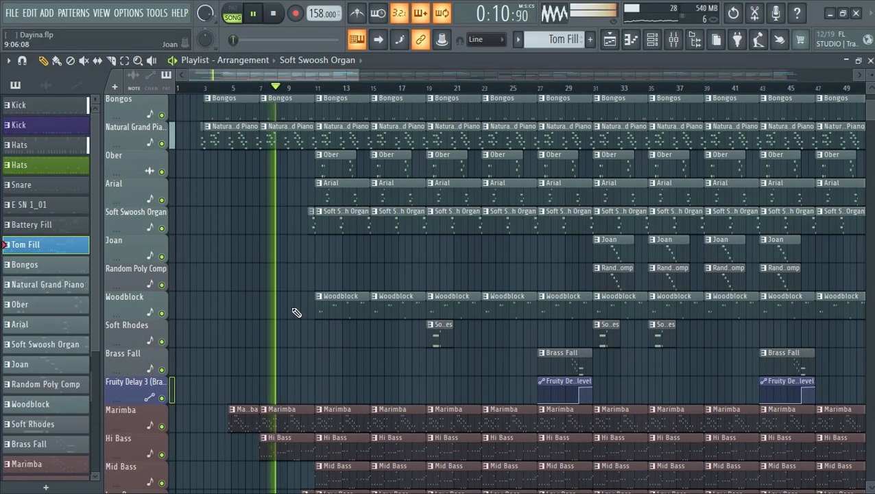
{"action": "scroll", "coordinate": [295, 313], "scroll_direction": "down", "scroll_amount": 2}
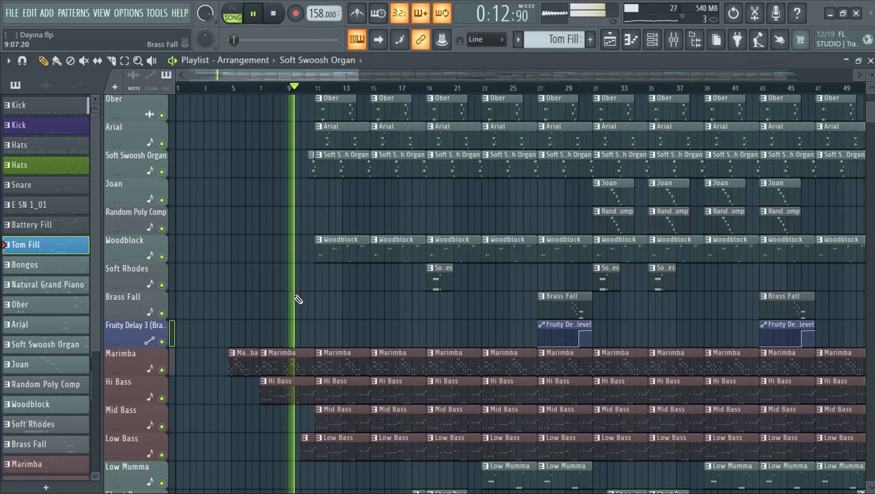
{"action": "scroll", "coordinate": [302, 297], "scroll_direction": "down", "scroll_amount": 6}
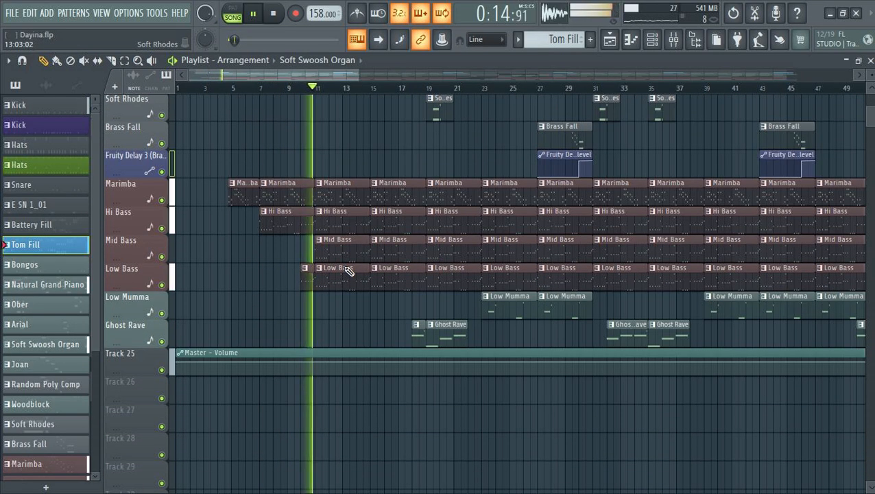
{"action": "right_click", "coordinate": [143, 363]}
{"action": "left_click", "coordinate": [173, 189]}
{"action": "right_click", "coordinate": [129, 373]}
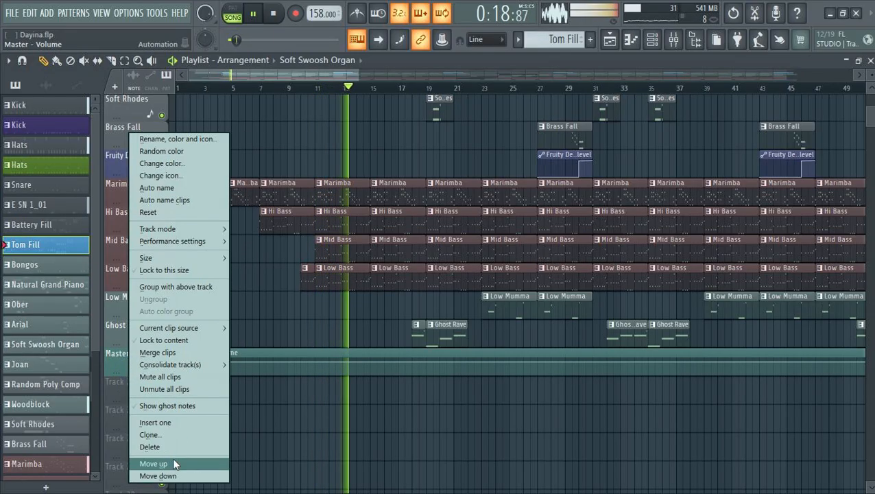
{"action": "left_click", "coordinate": [166, 422]}
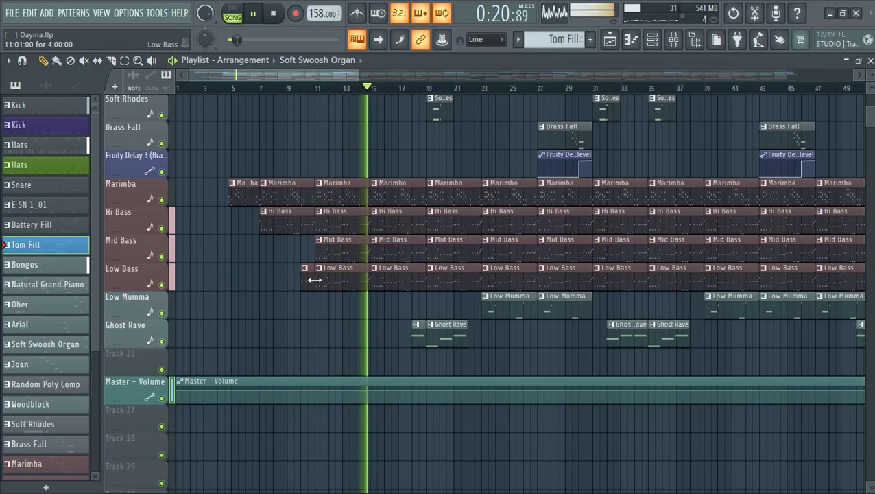
Restart playback, open the sample browser and collapse the Fx 2024 folder in the Xitsonga Drumkit Bundle
{"action": "key", "text": "space"}
{"action": "left_click", "coordinate": [694, 42]}
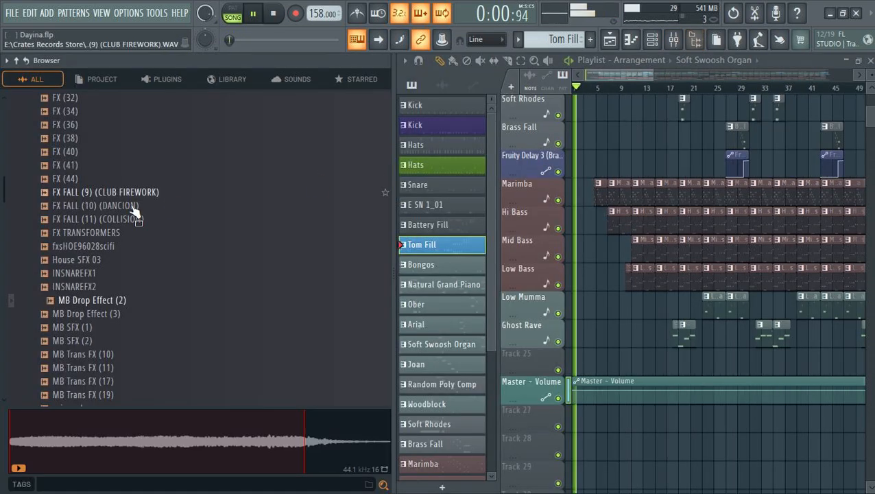
{"action": "scroll", "coordinate": [108, 213], "scroll_direction": "up", "scroll_amount": 5}
{"action": "scroll", "coordinate": [95, 230], "scroll_direction": "down", "scroll_amount": 3}
{"action": "scroll", "coordinate": [88, 206], "scroll_direction": "up", "scroll_amount": 2}
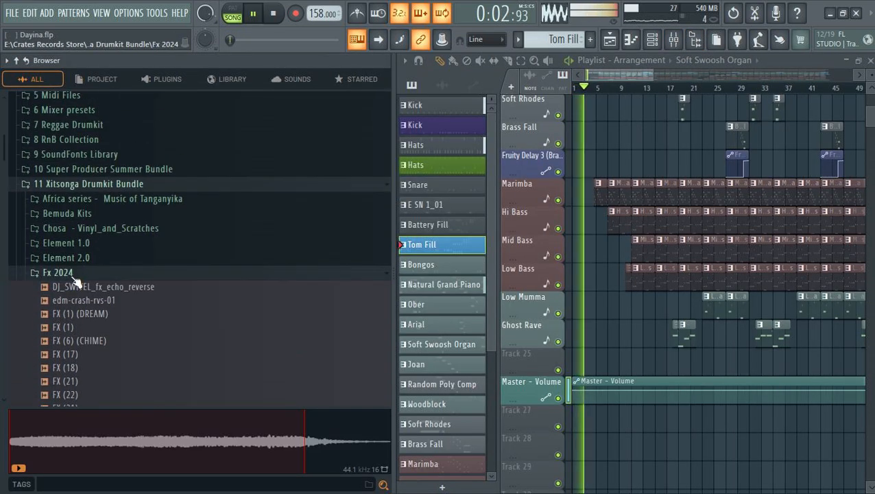
{"action": "left_click", "coordinate": [72, 274]}
{"action": "scroll", "coordinate": [102, 267], "scroll_direction": "down", "scroll_amount": 5}
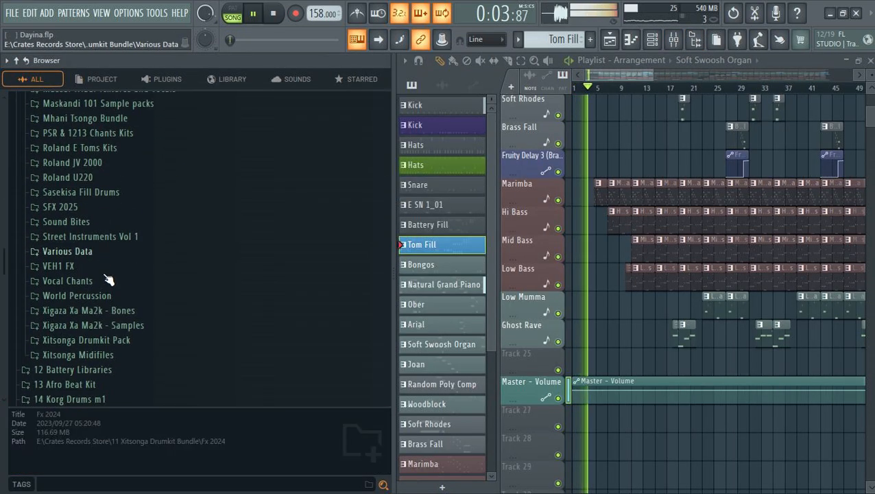
Place the CRASH_4_ sample from the Xigaza Xa Ma2k - Samples folder on the empty Track 25 and close the browser
{"action": "left_click", "coordinate": [126, 331]}
{"action": "left_click", "coordinate": [76, 191]}
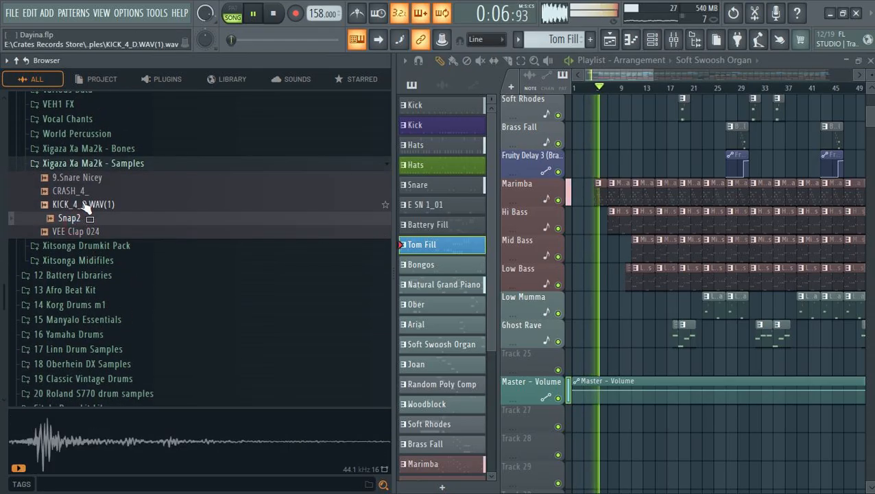
{"action": "left_click", "coordinate": [88, 207]}
{"action": "left_click_drag", "start_coordinate": [77, 192], "coordinate": [529, 358]}
{"action": "left_click", "coordinate": [357, 291]}
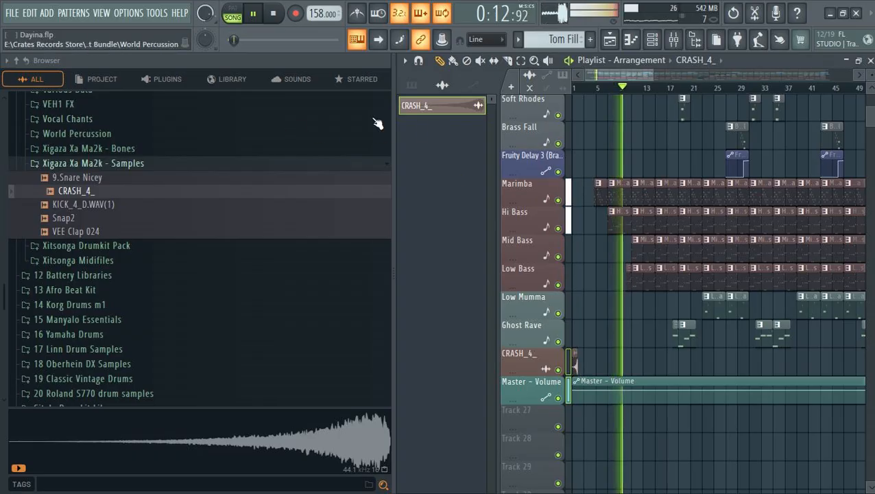
{"action": "left_click", "coordinate": [16, 61]}
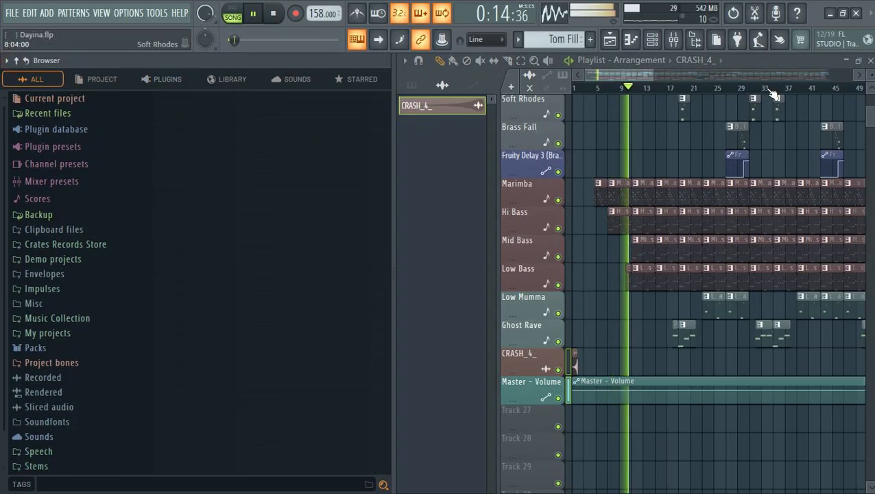
{"action": "left_click", "coordinate": [694, 40]}
Move the CRASH_4_ clip to bar 10 so that it ends at the start of bar 11
{"action": "scroll", "coordinate": [218, 85], "scroll_direction": "up", "scroll_amount": 2}
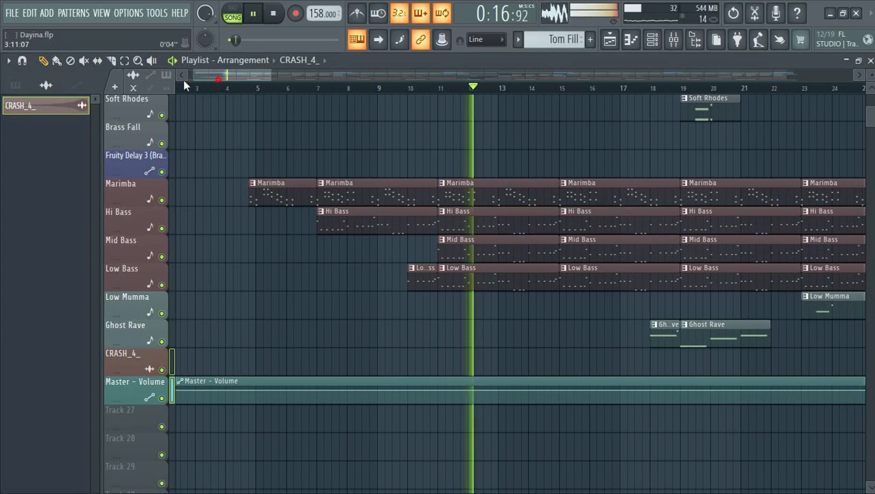
{"action": "left_click_drag", "start_coordinate": [218, 82], "coordinate": [206, 86]}
{"action": "key", "text": "space"}
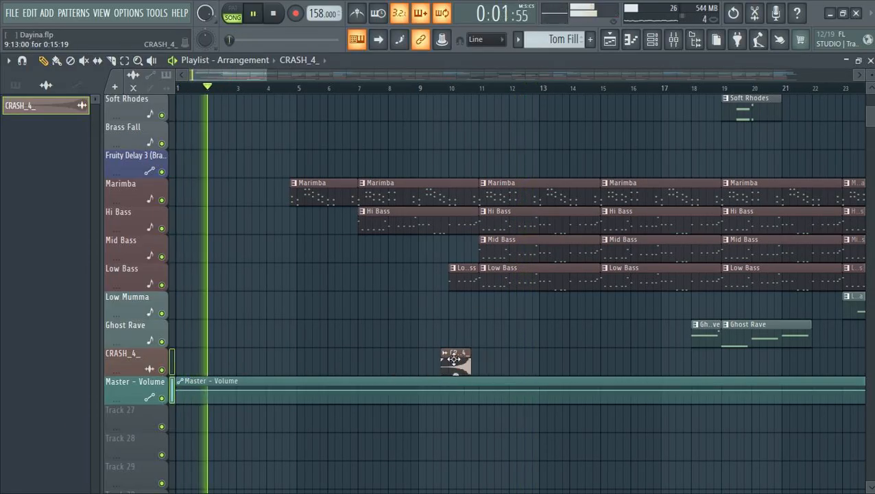
{"action": "scroll", "coordinate": [482, 88], "scroll_direction": "up", "scroll_amount": 4}
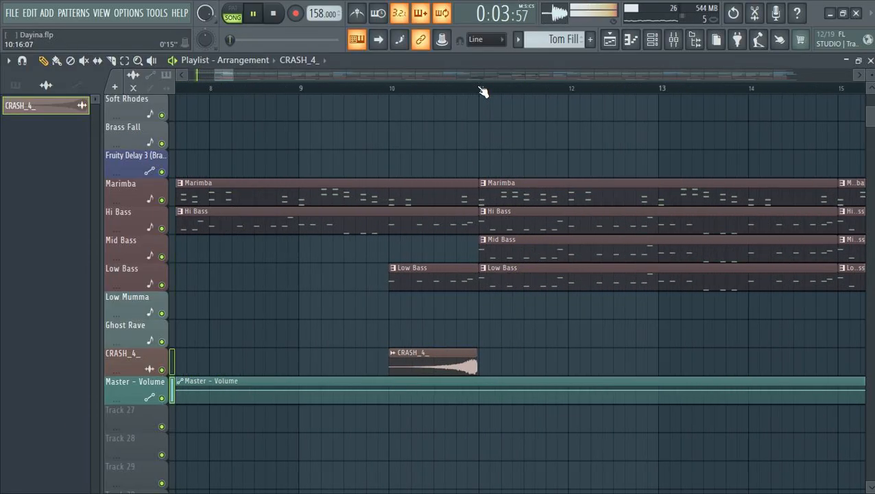
Route the CRASH_4_ sample to mixer insert 8, send that insert to Instru Aux and lower its fader to 76%
{"action": "double_click", "coordinate": [436, 363]}
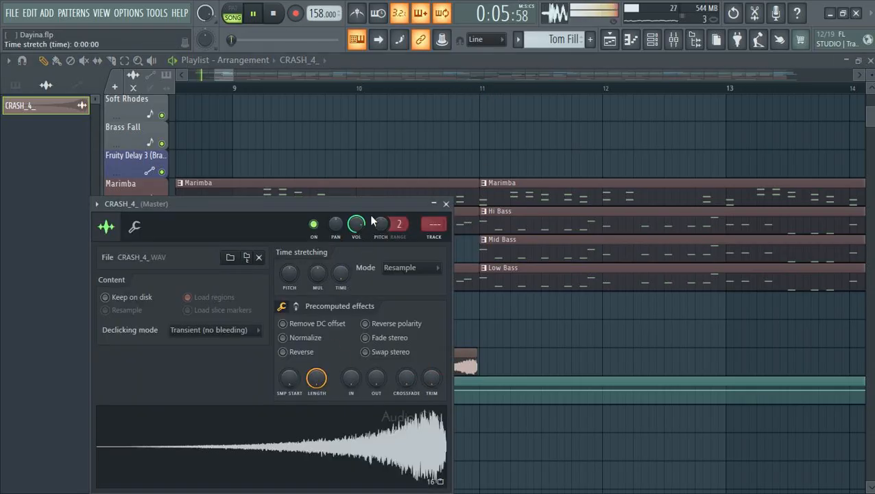
{"action": "left_click_drag", "start_coordinate": [375, 204], "coordinate": [339, 202]}
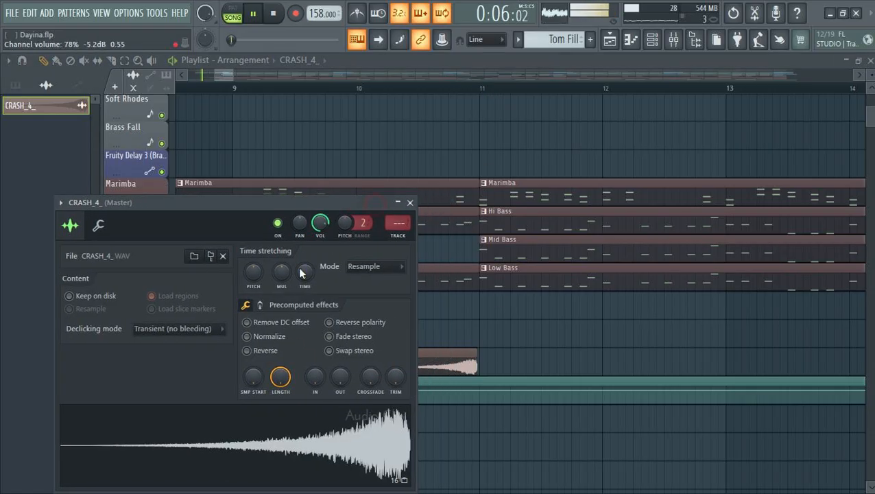
{"action": "left_click", "coordinate": [411, 203]}
{"action": "double_click", "coordinate": [470, 367]}
{"action": "key", "text": "F9"}
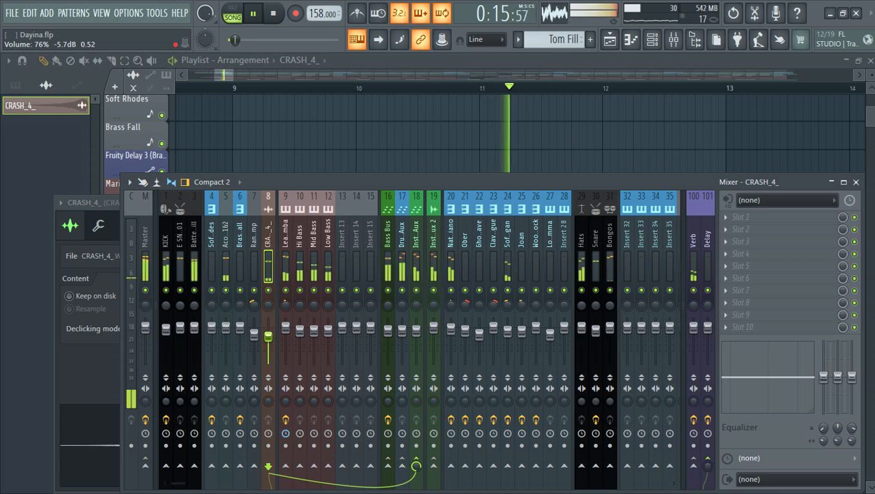
{"action": "left_click", "coordinate": [395, 65]}
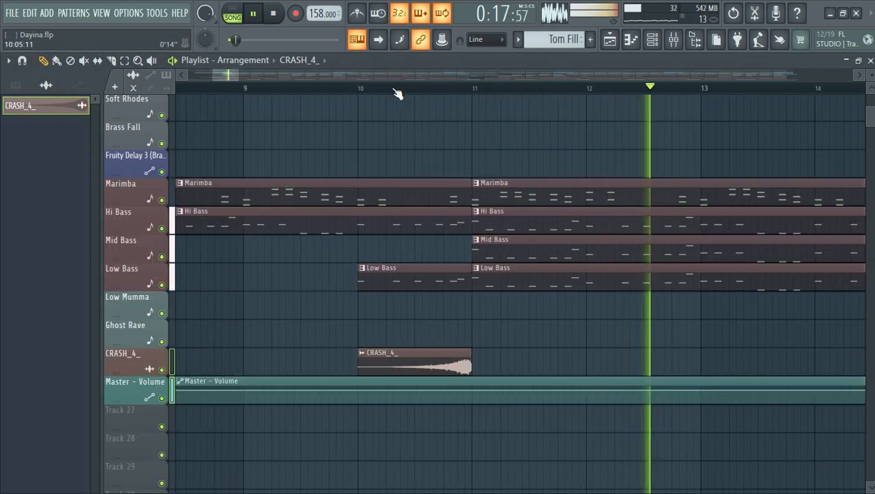
Replay the song from the beginning and inspect the Master, marimba, bass, brass and Joan mixer tracks while it plays
{"action": "scroll", "coordinate": [394, 89], "scroll_direction": "down", "scroll_amount": 15}
{"action": "key", "text": "space"}
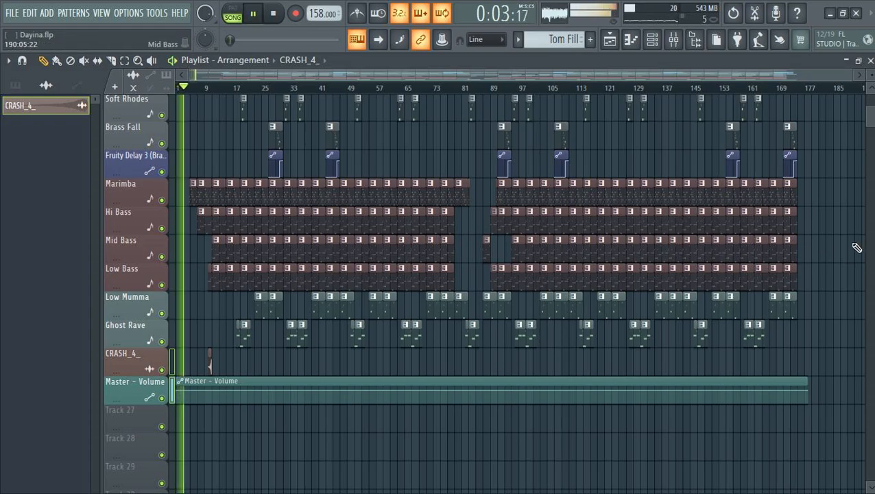
{"action": "scroll", "coordinate": [857, 248], "scroll_direction": "up", "scroll_amount": 12}
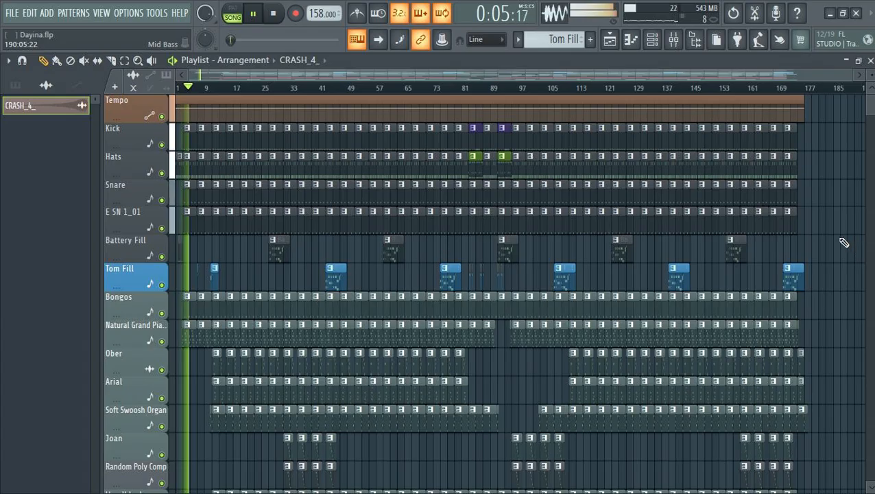
{"action": "left_click", "coordinate": [674, 40]}
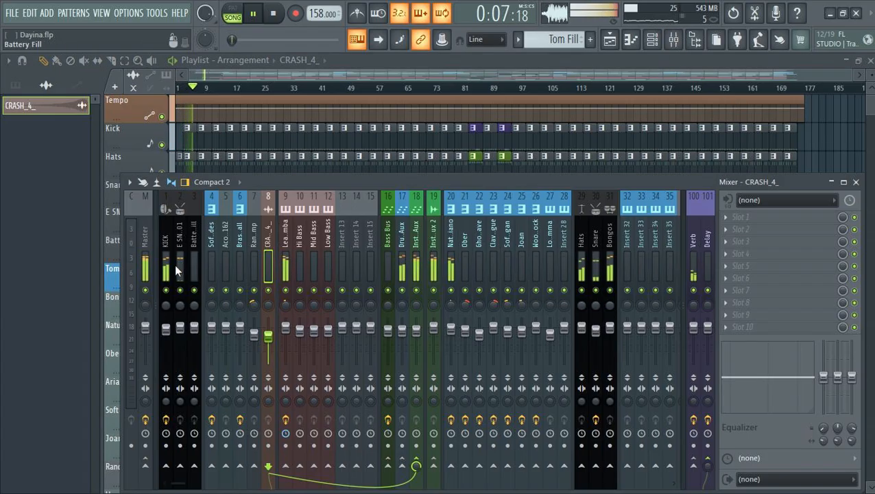
{"action": "left_click", "coordinate": [145, 242]}
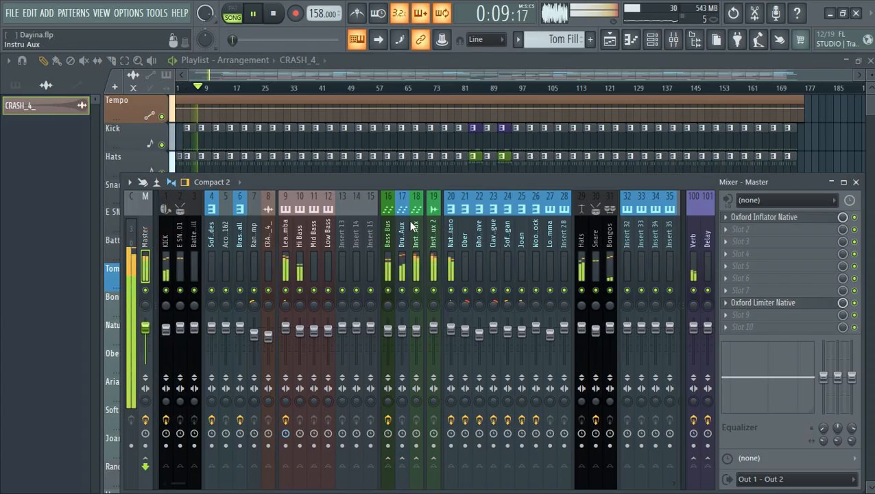
{"action": "left_click", "coordinate": [280, 229]}
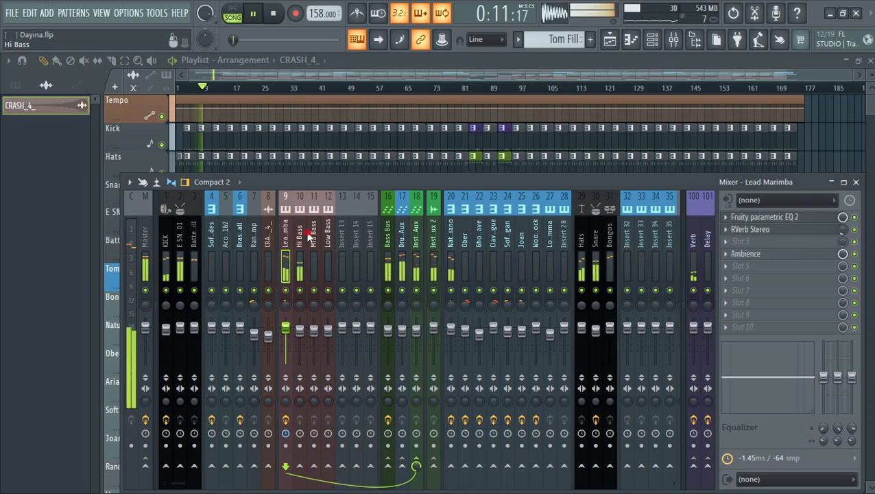
{"action": "left_click", "coordinate": [310, 236]}
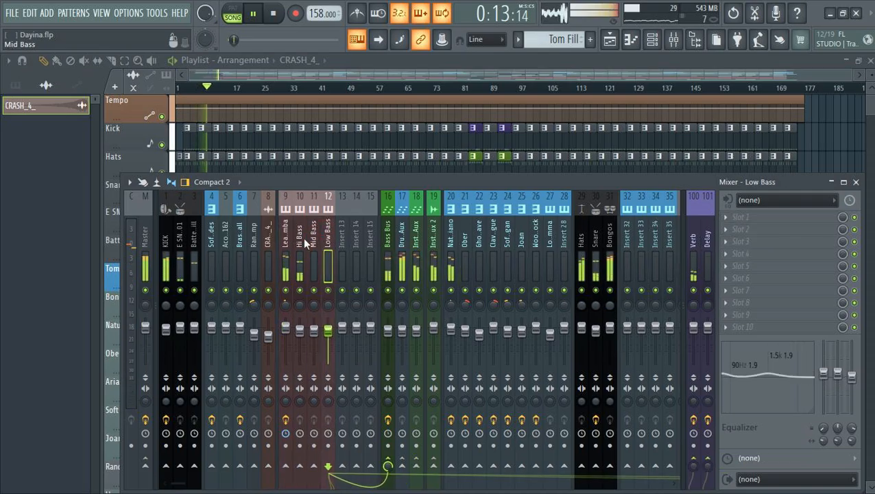
{"action": "left_click", "coordinate": [297, 242]}
{"action": "left_click", "coordinate": [255, 244]}
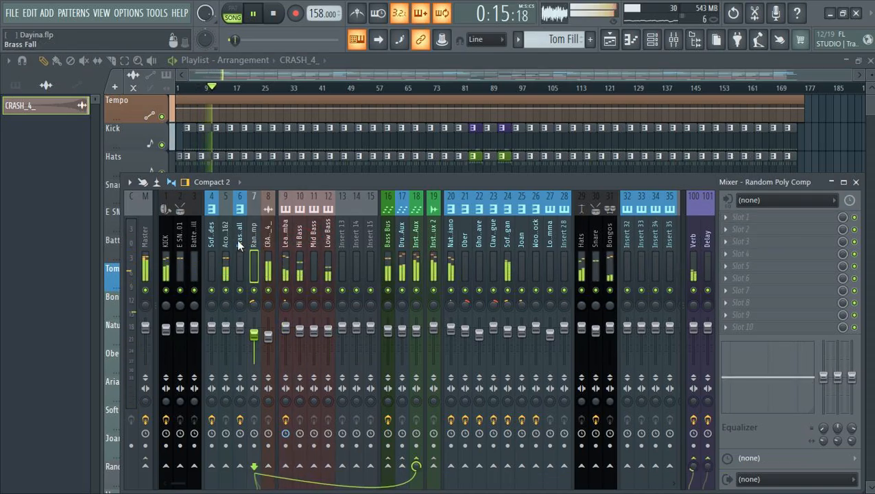
{"action": "left_click", "coordinate": [240, 239]}
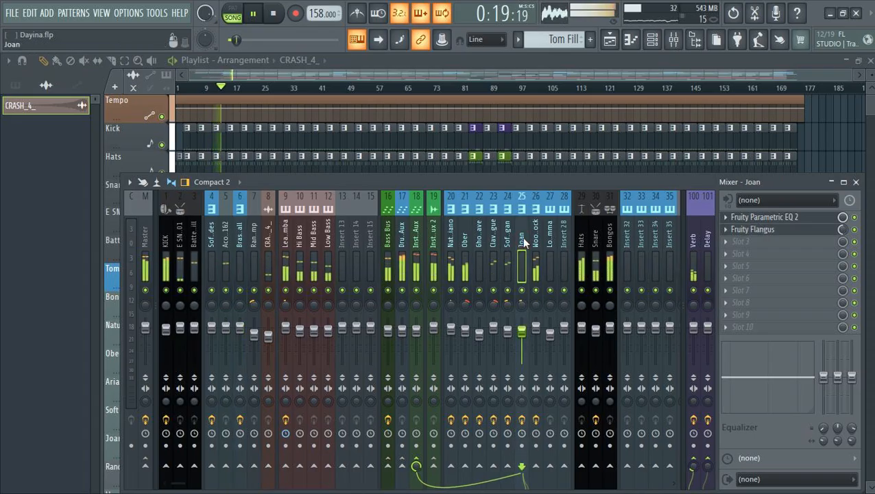
Pan the Random Poly Comp mixer track further to the right and close the mixer
{"action": "left_click", "coordinate": [252, 247]}
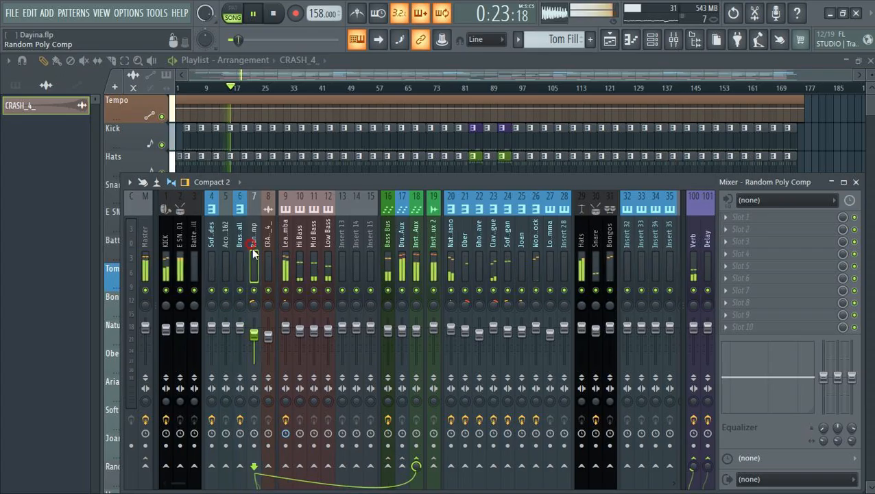
{"action": "left_click_drag", "start_coordinate": [249, 301], "coordinate": [249, 291]}
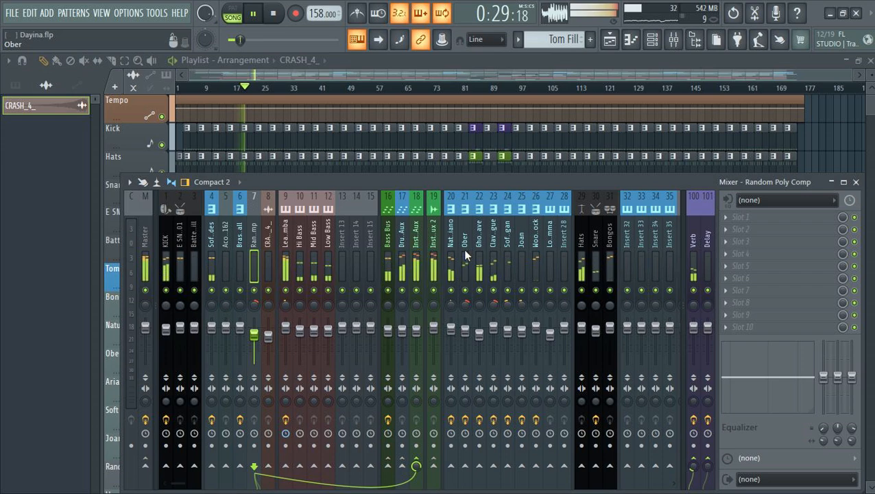
{"action": "key", "text": "F9"}
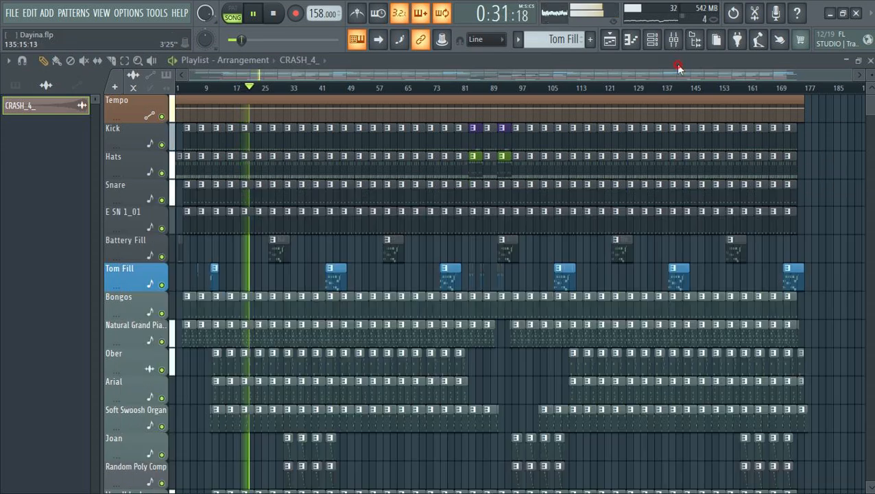
Save the project under the file name Dayina, replacing the existing song file
{"action": "left_click", "coordinate": [12, 12]}
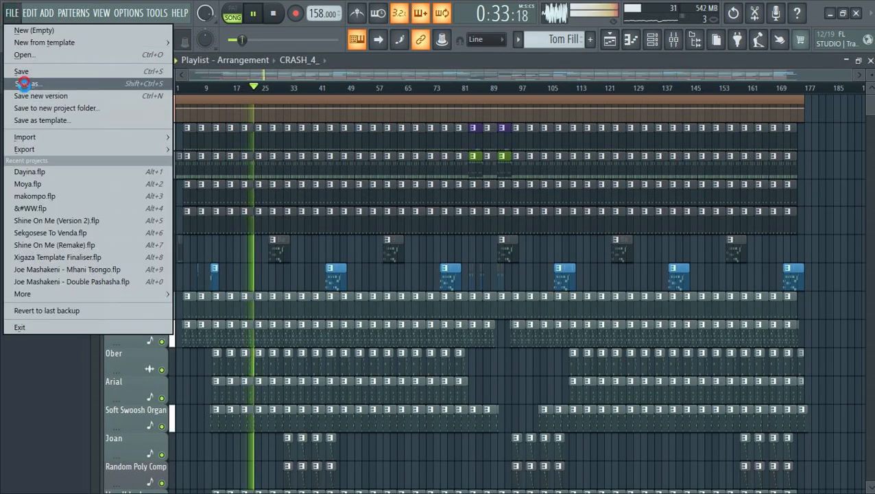
{"action": "left_click", "coordinate": [34, 82]}
{"action": "key", "text": "Return"}
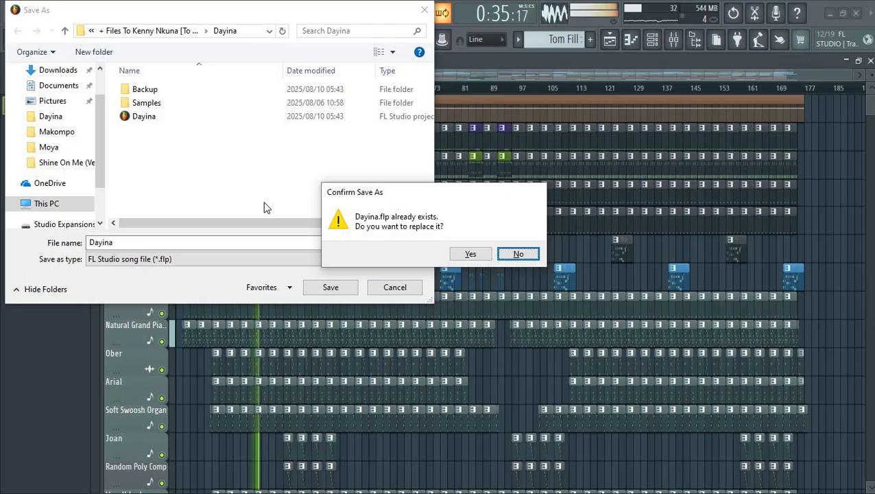
{"action": "key", "text": "Return"}
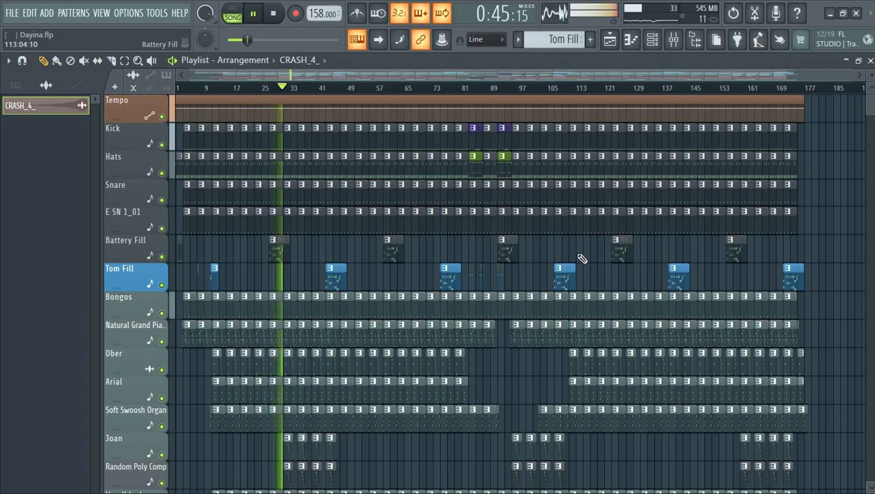
Review the full arrangement during playback, from the Tempo track down to the CRASH_4_ track and back
{"action": "scroll", "coordinate": [582, 260], "scroll_direction": "down", "scroll_amount": 8}
{"action": "scroll", "coordinate": [606, 259], "scroll_direction": "up", "scroll_amount": 5}
{"action": "scroll", "coordinate": [605, 257], "scroll_direction": "down", "scroll_amount": 2}
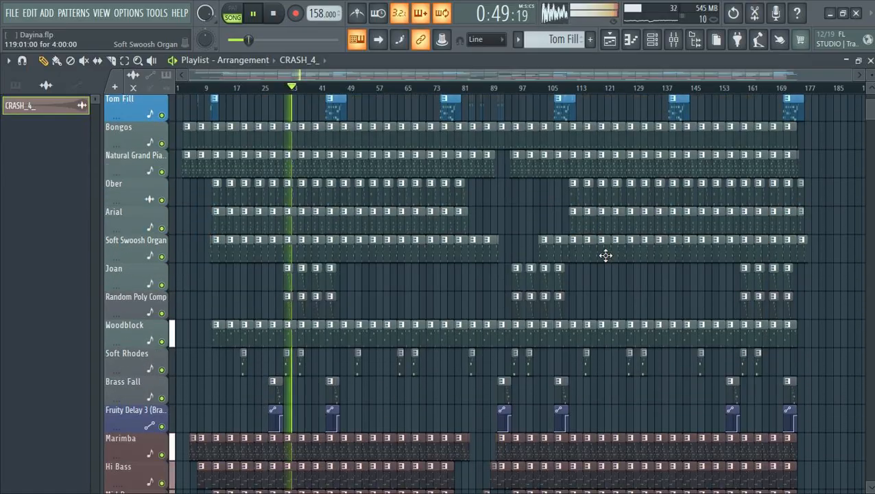
{"action": "scroll", "coordinate": [606, 255], "scroll_direction": "down", "scroll_amount": 5}
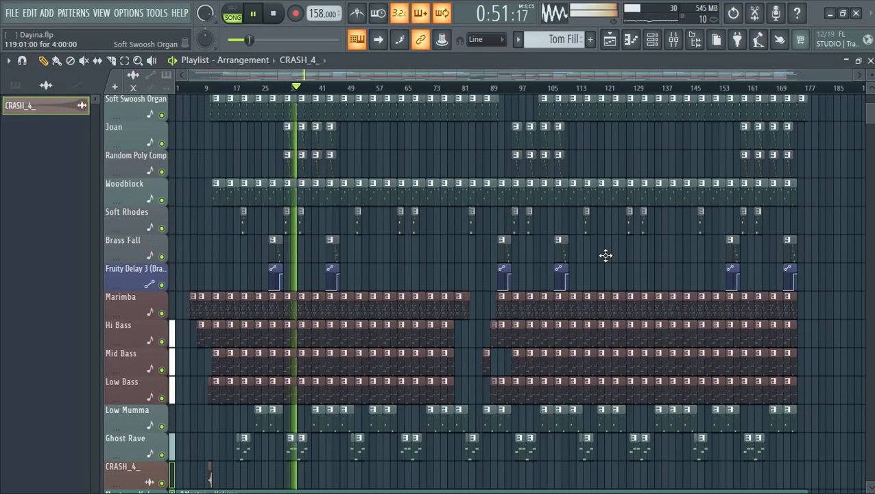
{"action": "scroll", "coordinate": [609, 262], "scroll_direction": "down", "scroll_amount": 5}
{"action": "scroll", "coordinate": [605, 256], "scroll_direction": "up", "scroll_amount": 7}
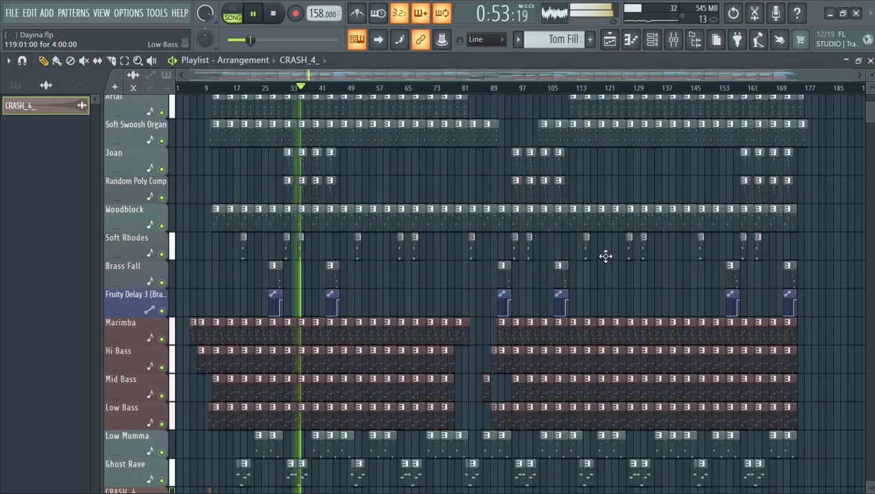
{"action": "scroll", "coordinate": [605, 256], "scroll_direction": "up", "scroll_amount": 9}
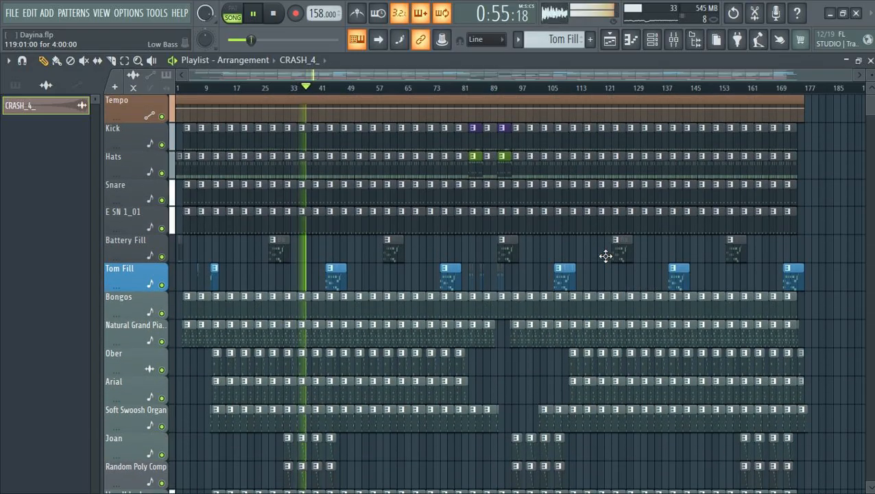
Show the plugin performance monitor and make it taller so that more plugins are listed
{"action": "left_click", "coordinate": [128, 13]}
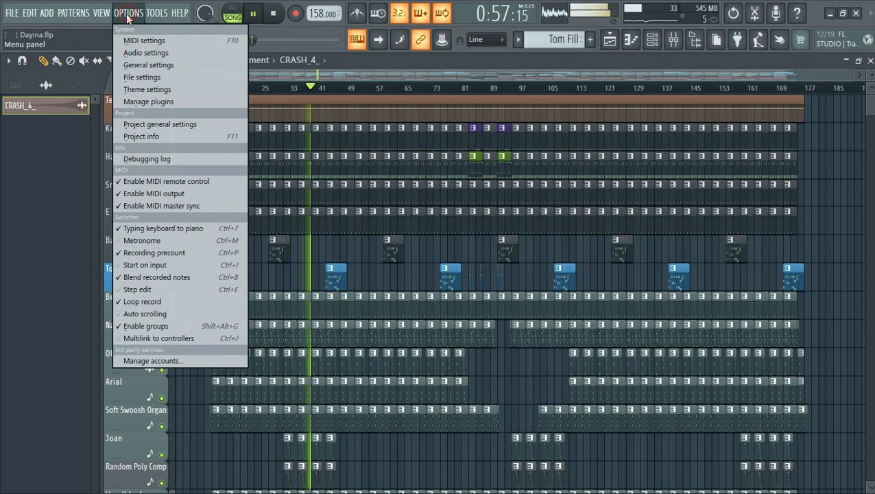
{"action": "mouse_move", "coordinate": [158, 16]}
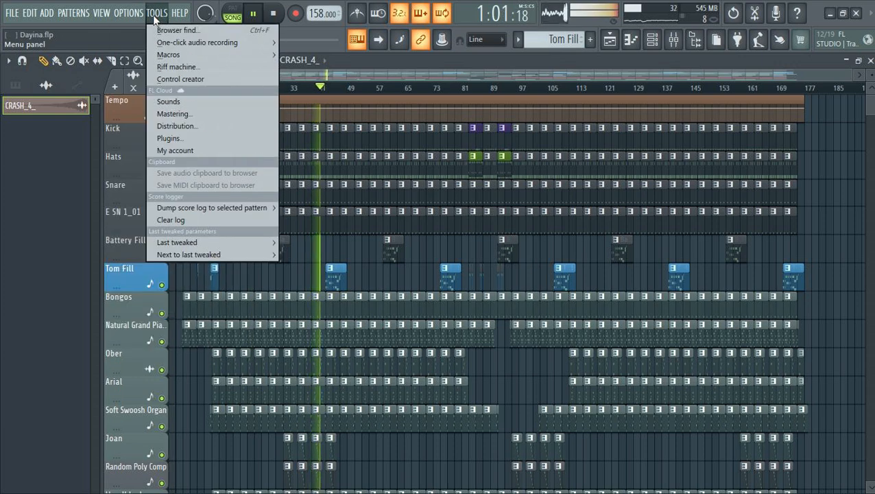
{"action": "mouse_move", "coordinate": [130, 29]}
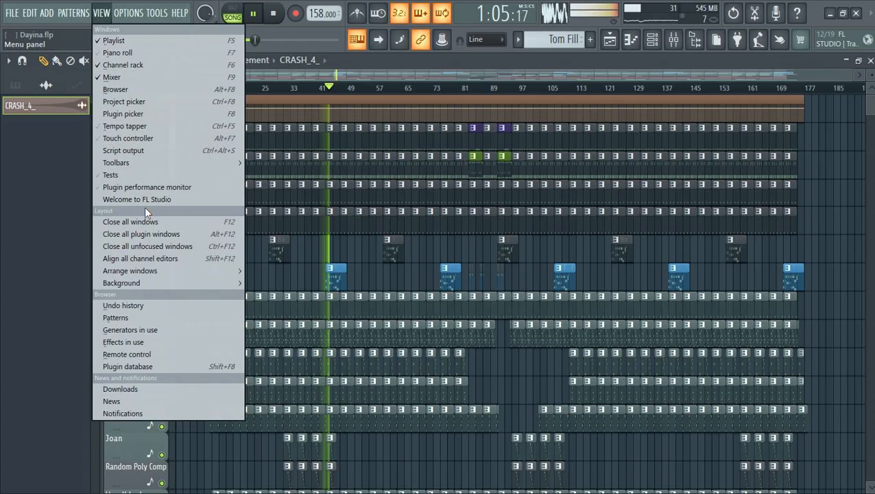
{"action": "left_click", "coordinate": [148, 189]}
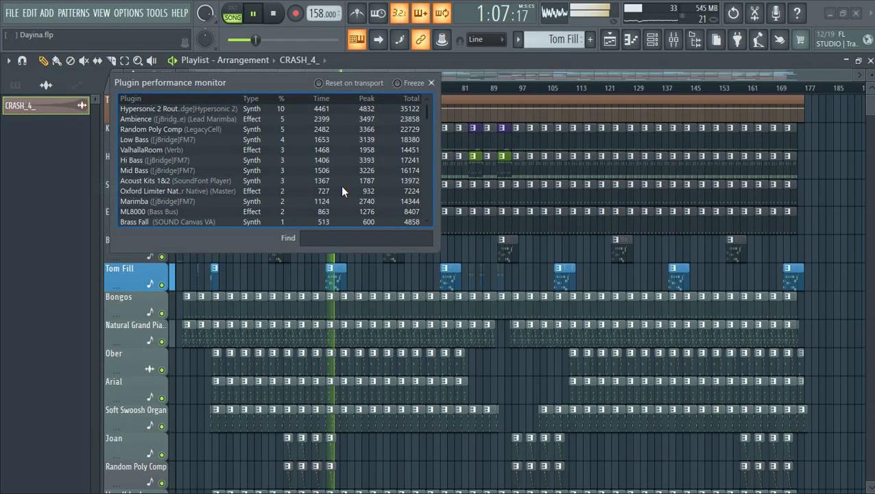
{"action": "left_click_drag", "start_coordinate": [317, 252], "coordinate": [168, 477]}
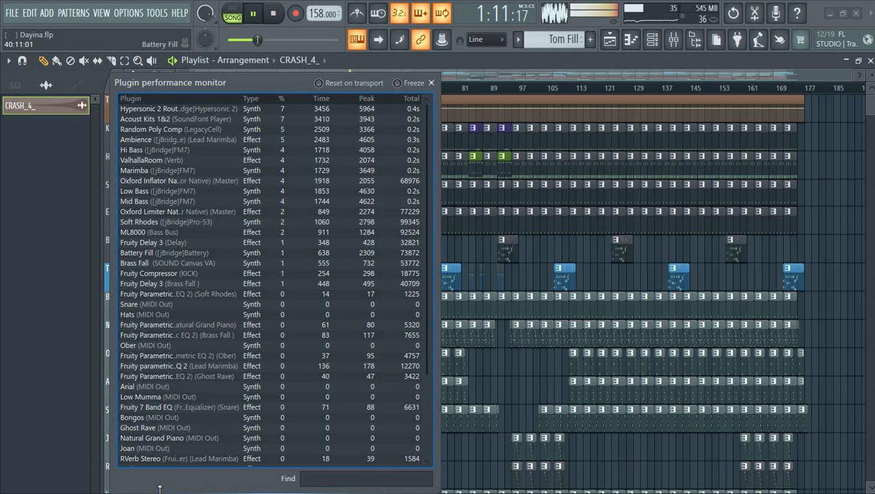
Examine the CPU load of the synths and effects in the plugin performance monitor while the song plays
{"action": "scroll", "coordinate": [203, 320], "scroll_direction": "down", "scroll_amount": 3}
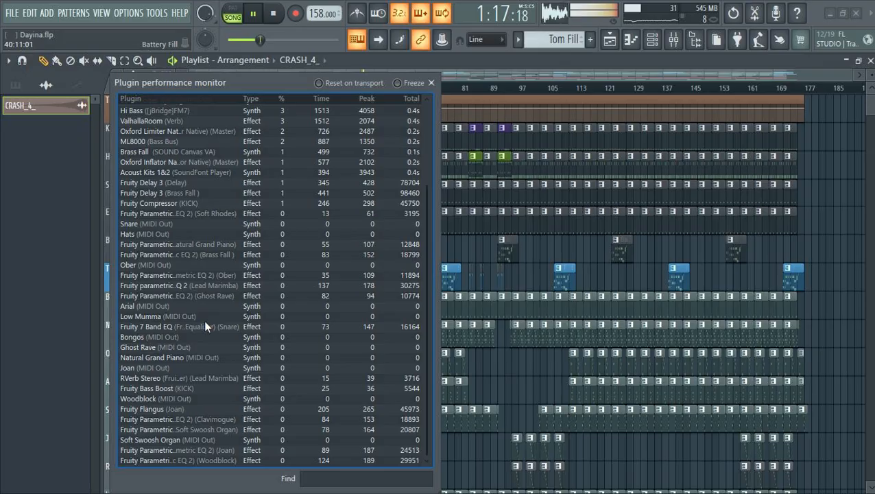
{"action": "scroll", "coordinate": [205, 323], "scroll_direction": "up", "scroll_amount": 1}
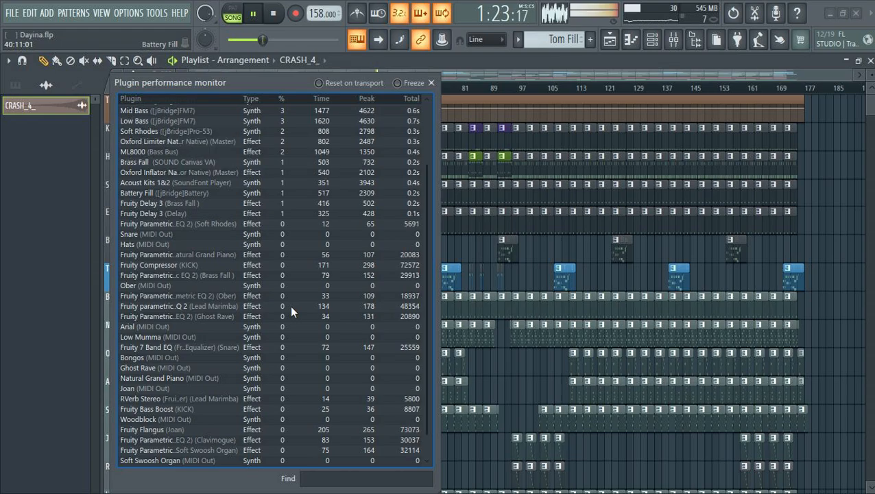
{"action": "scroll", "coordinate": [295, 352], "scroll_direction": "down", "scroll_amount": 1}
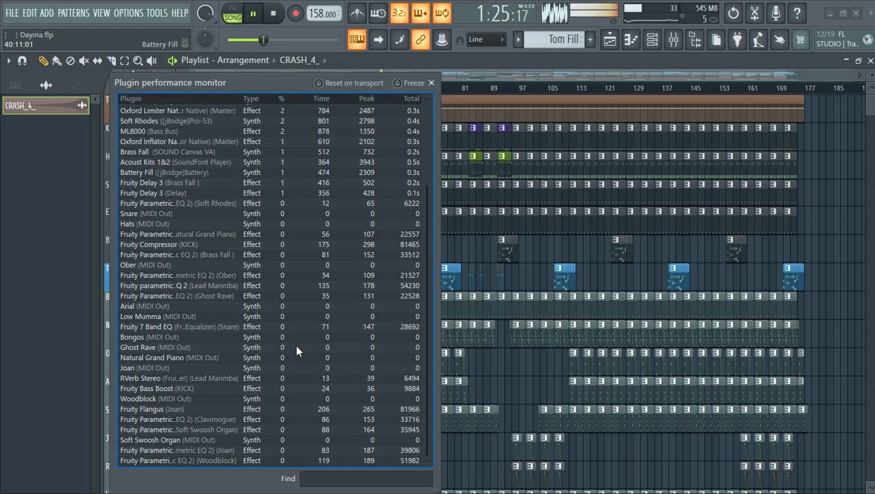
{"action": "scroll", "coordinate": [296, 348], "scroll_direction": "up", "scroll_amount": 4}
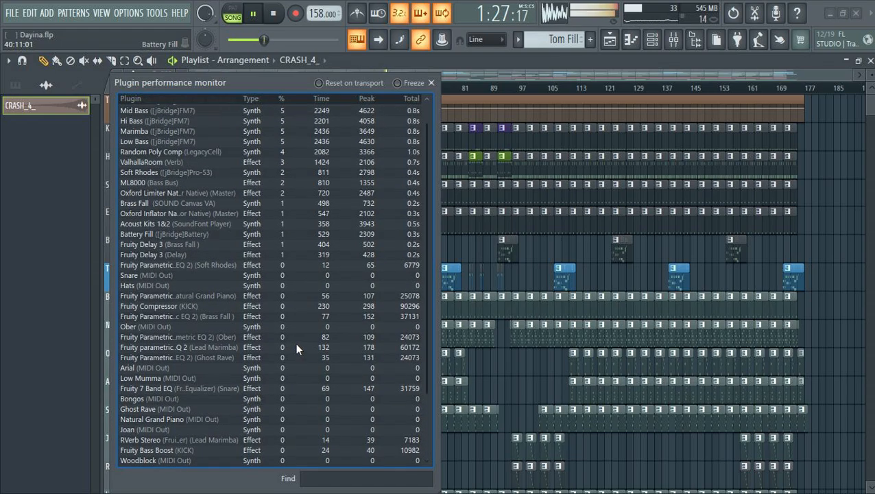
{"action": "scroll", "coordinate": [295, 342], "scroll_direction": "down", "scroll_amount": 2}
{"action": "scroll", "coordinate": [294, 344], "scroll_direction": "up", "scroll_amount": 2}
{"action": "scroll", "coordinate": [294, 344], "scroll_direction": "down", "scroll_amount": 3}
{"action": "scroll", "coordinate": [295, 344], "scroll_direction": "up", "scroll_amount": 3}
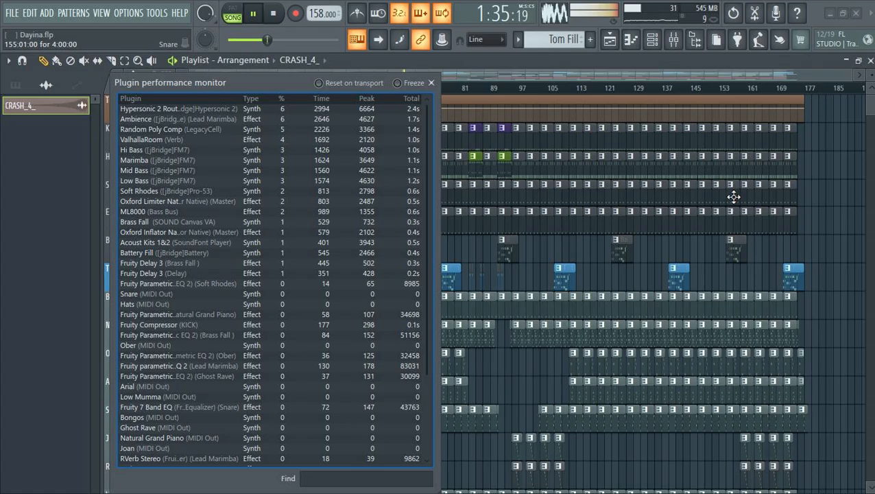
Bring up the mixer in place of the plugin performance monitor, maximized and in the Extra large layout
{"action": "left_click", "coordinate": [675, 42]}
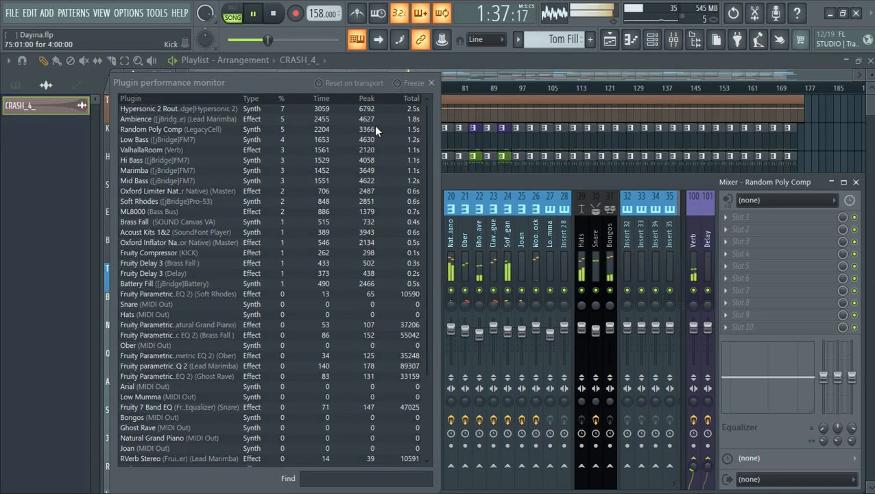
{"action": "left_click", "coordinate": [432, 83]}
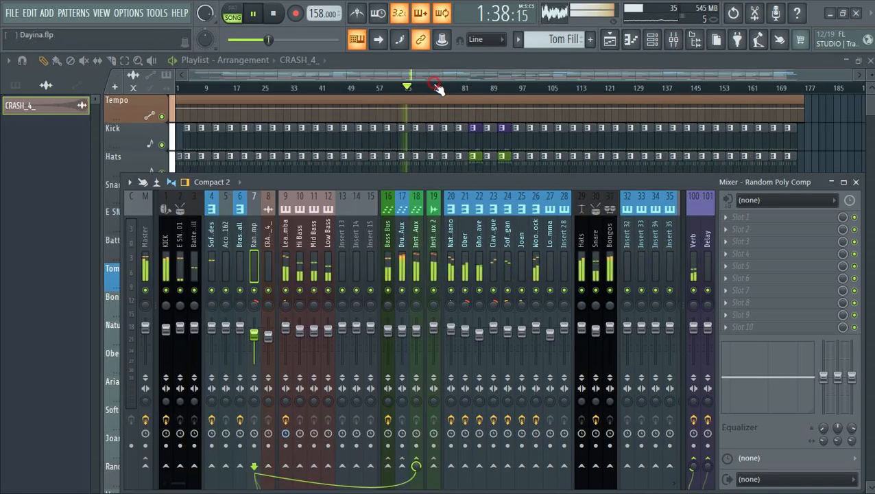
{"action": "left_click", "coordinate": [844, 182]}
{"action": "left_click", "coordinate": [90, 61]}
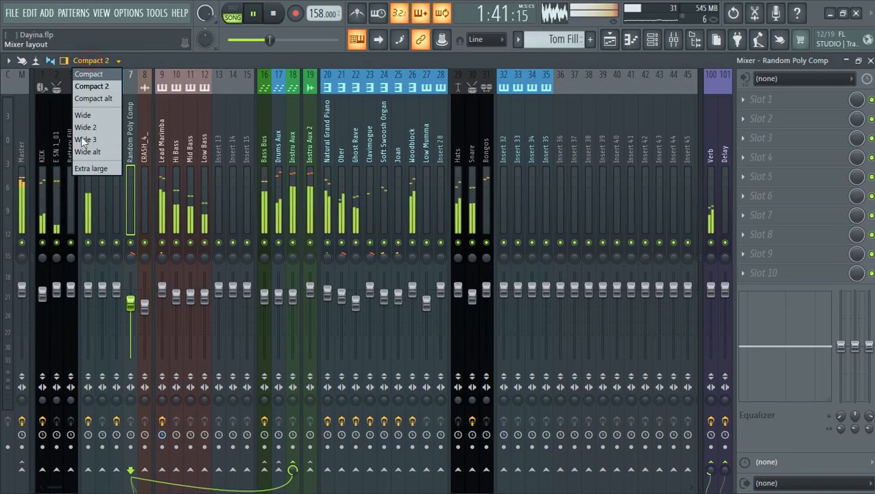
{"action": "left_click", "coordinate": [89, 168]}
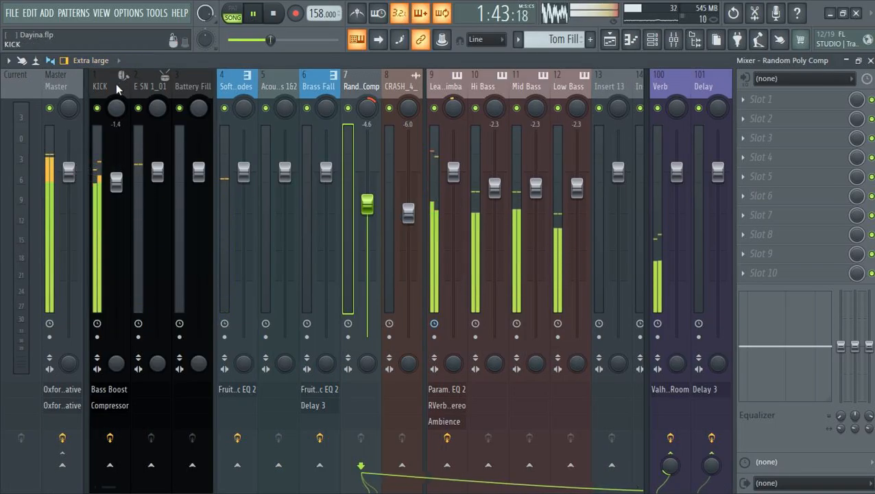
Inspect the effect chains of the Master and KICK mixer tracks, including the kick's Fruity Bass Boost and Fruity Compressor
{"action": "left_click", "coordinate": [68, 88]}
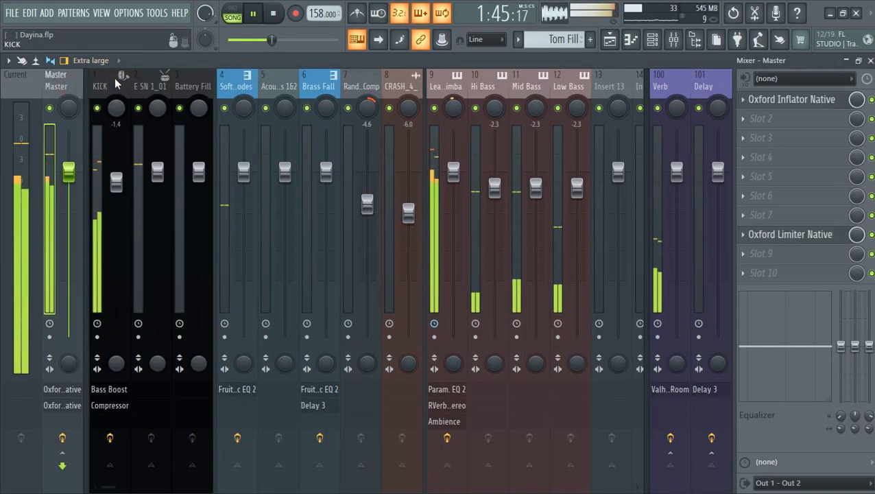
{"action": "left_click", "coordinate": [117, 78]}
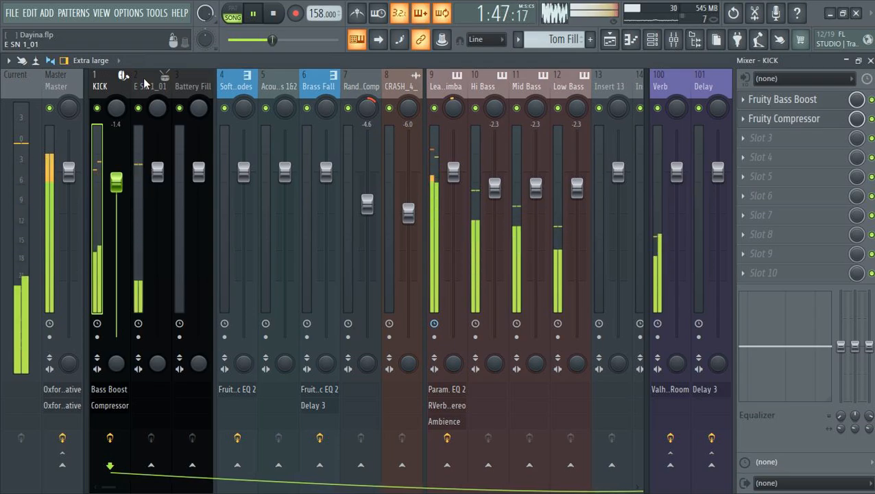
{"action": "left_click", "coordinate": [794, 102]}
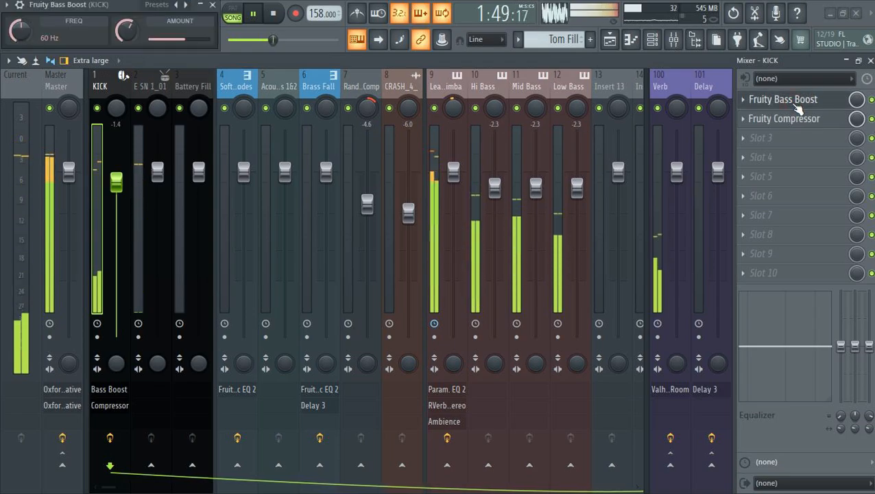
{"action": "left_click", "coordinate": [795, 119]}
{"action": "left_click", "coordinate": [797, 121]}
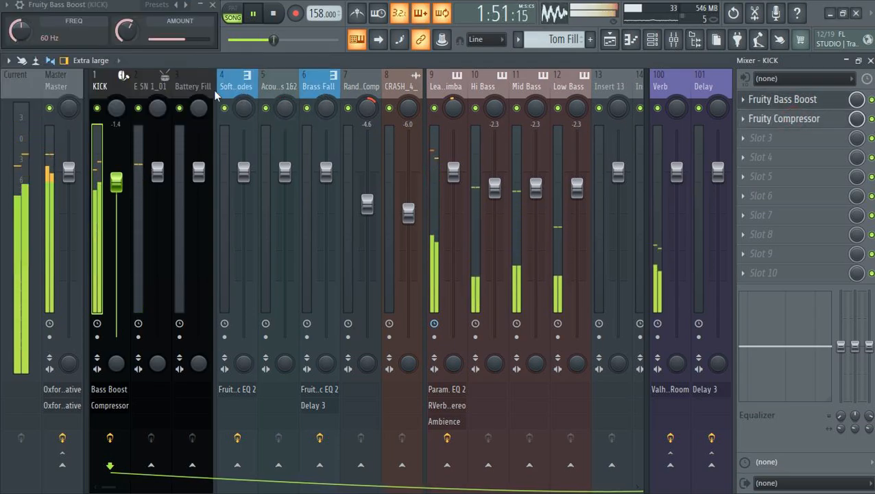
Check the effect slots of the mixer tracks from E SN 1_01 and Battery Fill through Acoust Kits 1&2 to Mid Bass
{"action": "left_click", "coordinate": [147, 79]}
{"action": "left_click", "coordinate": [192, 83]}
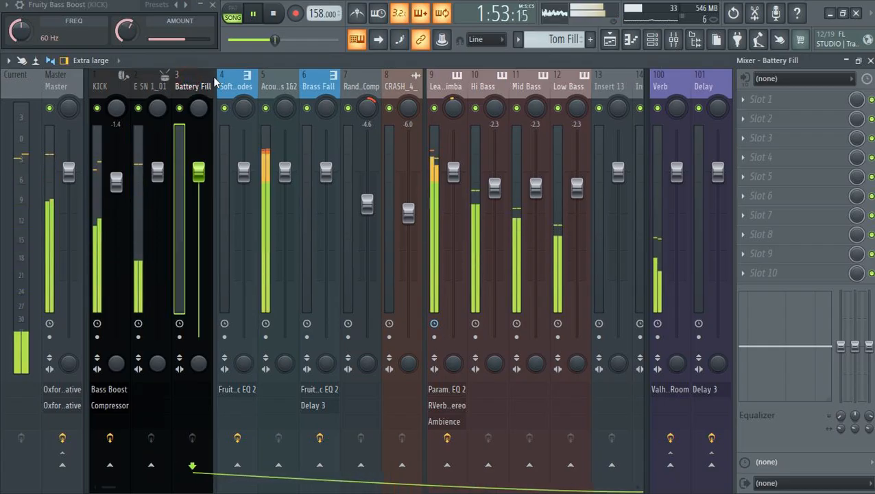
{"action": "left_click", "coordinate": [235, 82]}
{"action": "left_click", "coordinate": [278, 83]}
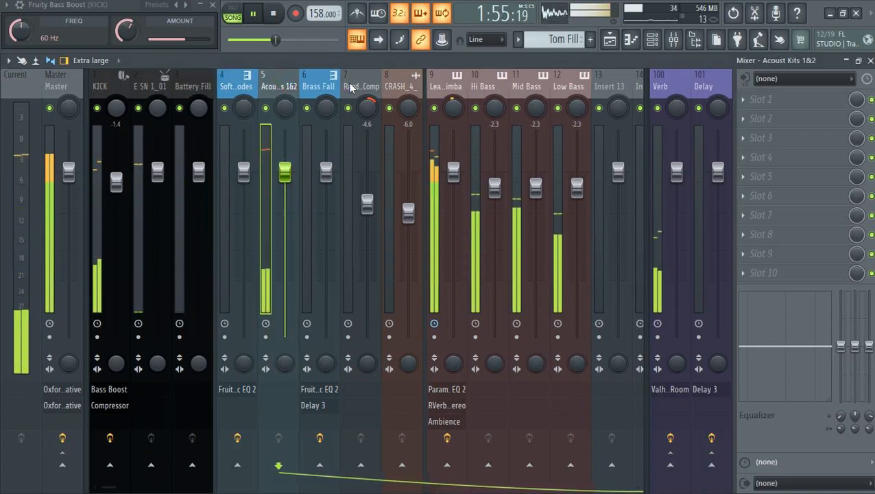
{"action": "scroll", "coordinate": [336, 87], "scroll_direction": "down", "scroll_amount": 3}
{"action": "left_click", "coordinate": [279, 85]}
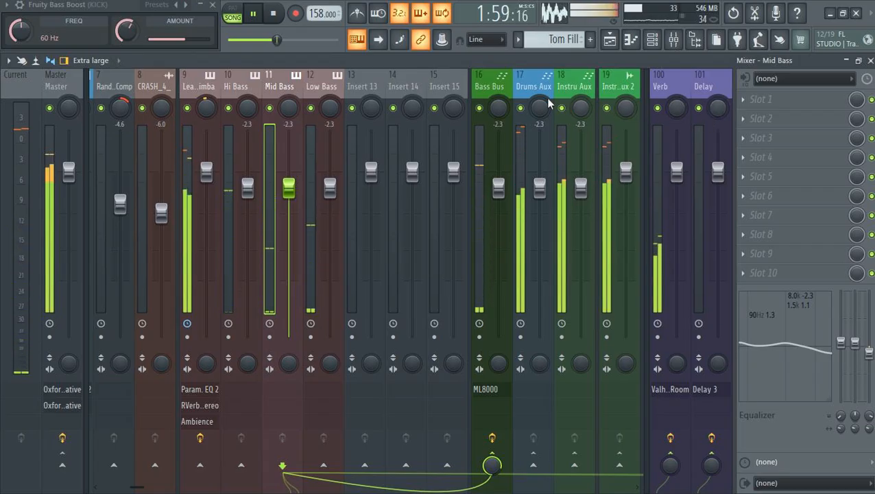
Inspect the ML8000 limiter settings on the Bass Bus track and close the plugin again
{"action": "left_click", "coordinate": [499, 82]}
{"action": "left_click", "coordinate": [788, 101]}
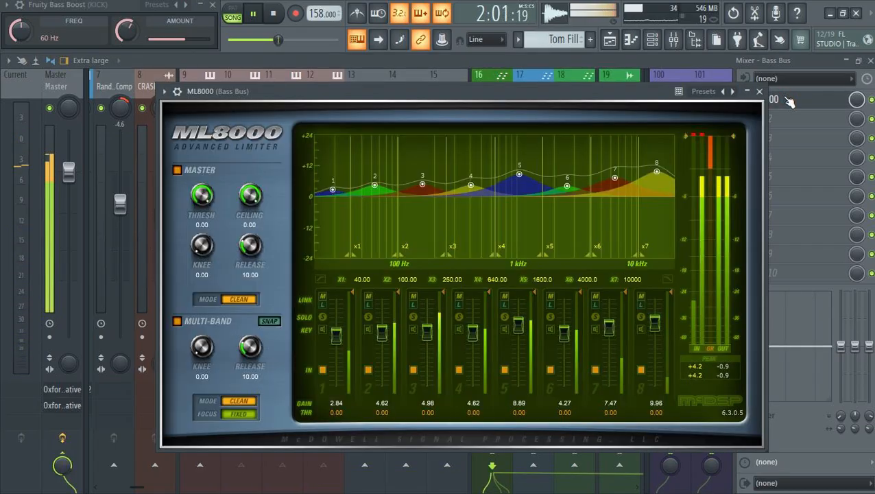
{"action": "left_click", "coordinate": [794, 102]}
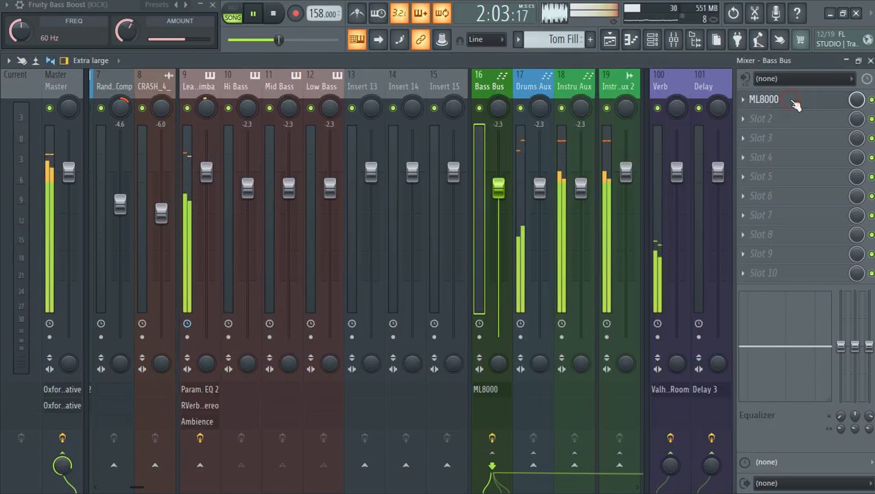
Check the effect slots of the Drums Aux, Instru Aux and Instru Aux 2 tracks
{"action": "scroll", "coordinate": [551, 82], "scroll_direction": "down", "scroll_amount": 4}
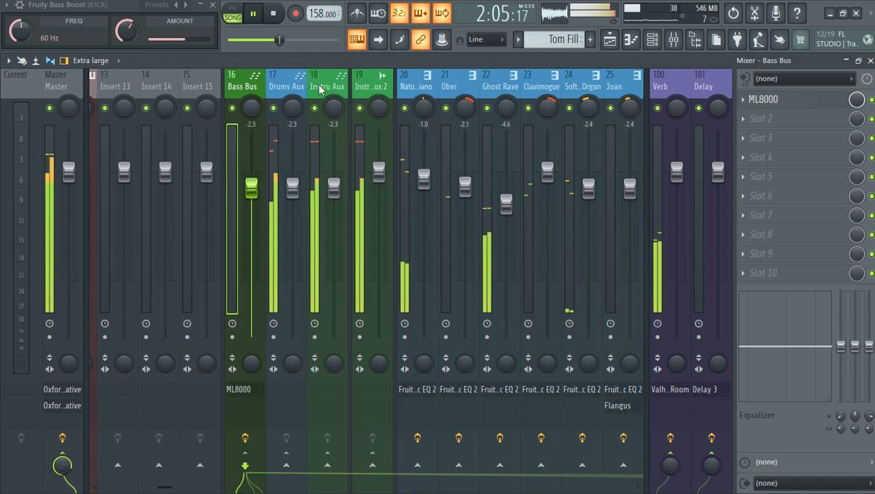
{"action": "left_click", "coordinate": [302, 85]}
{"action": "left_click", "coordinate": [325, 85]}
{"action": "left_click", "coordinate": [364, 84]}
Examine the Fruity Parametric EQ 2 curve on the Natural Grand Piano track in a maximized window, and close it
{"action": "left_click", "coordinate": [422, 74]}
{"action": "scroll", "coordinate": [422, 77], "scroll_direction": "down", "scroll_amount": 6}
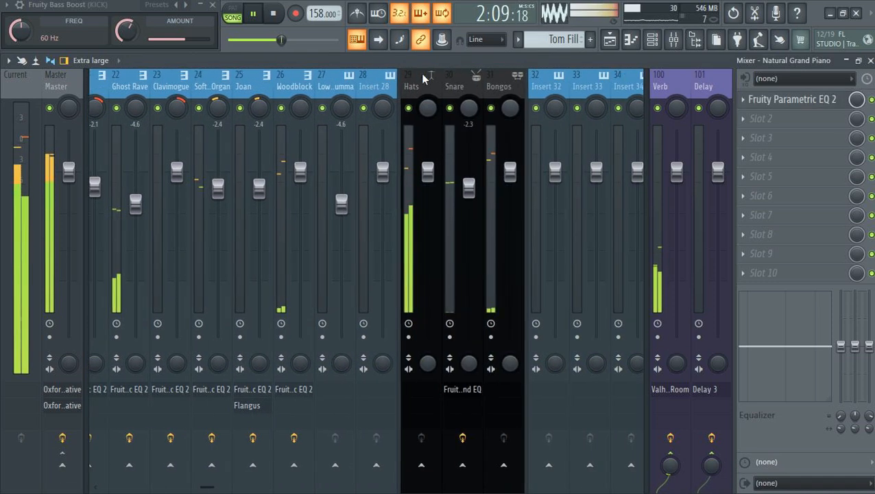
{"action": "left_click", "coordinate": [788, 101]}
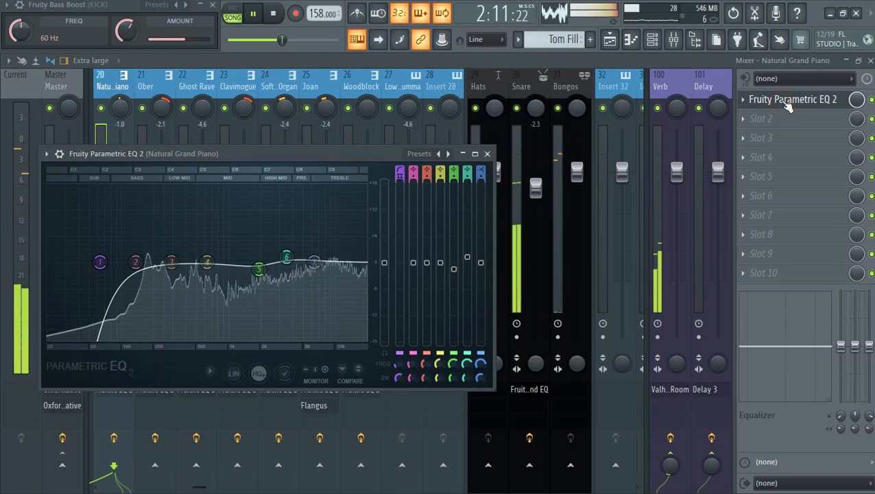
{"action": "left_click", "coordinate": [475, 153]}
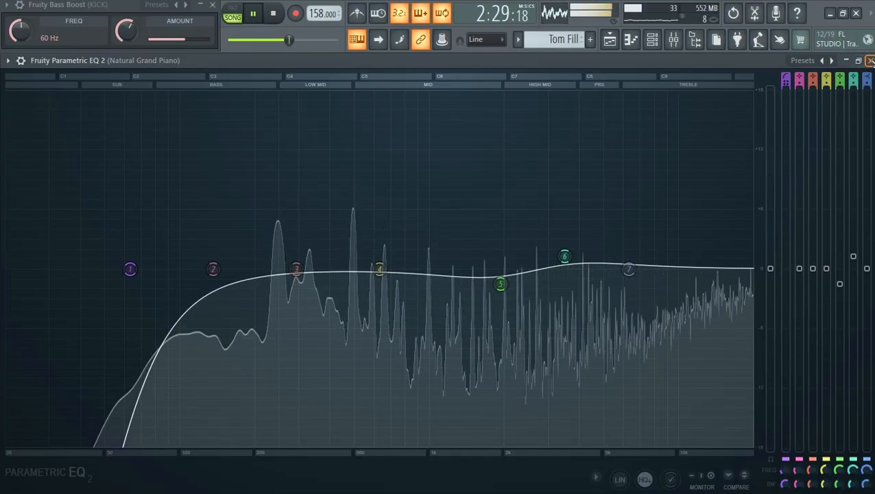
{"action": "left_click", "coordinate": [869, 60]}
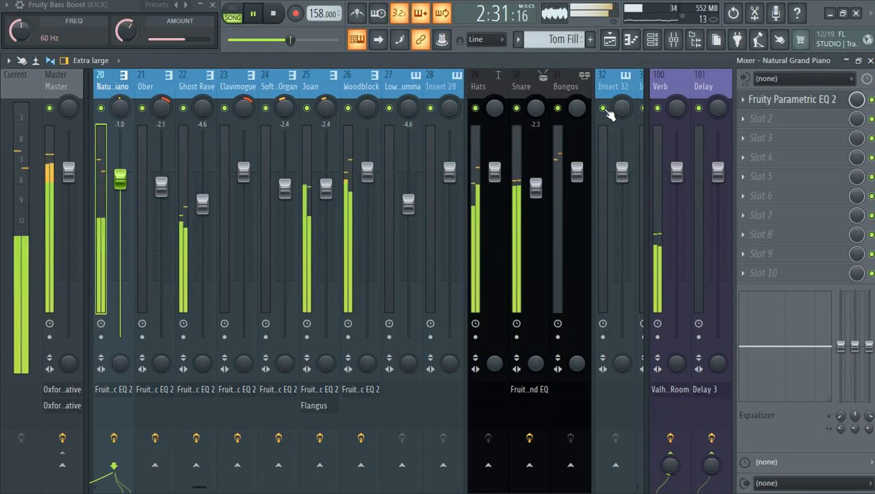
Inspect ValhallaRoom on the Verb track and Fruity Delay 3 on the Delay track, closing each plugin again
{"action": "scroll", "coordinate": [620, 96], "scroll_direction": "left", "scroll_amount": 10}
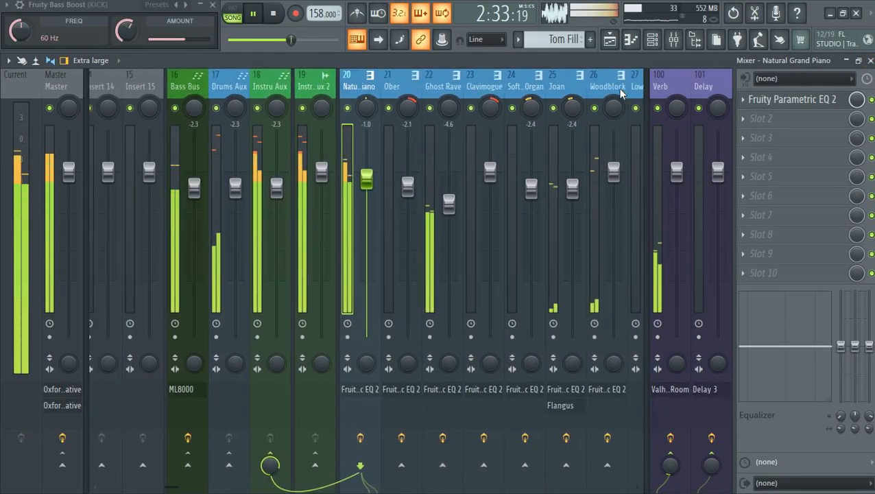
{"action": "left_click", "coordinate": [660, 85]}
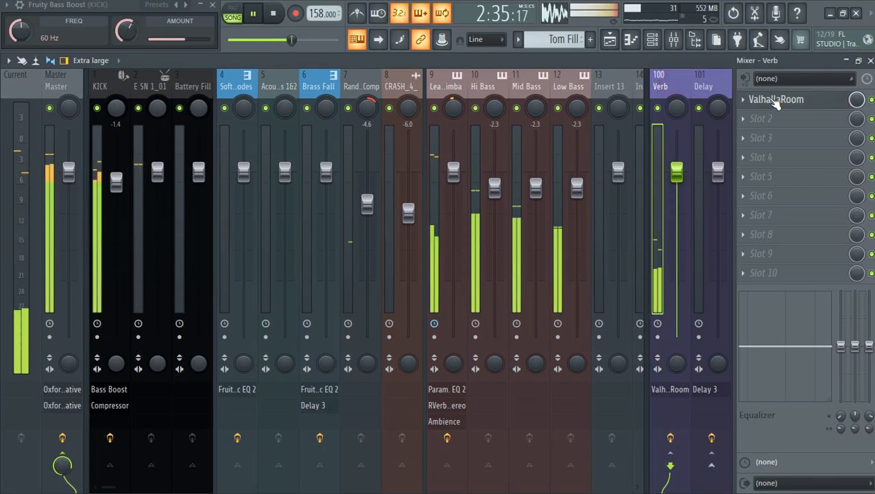
{"action": "left_click", "coordinate": [777, 101]}
{"action": "left_click", "coordinate": [777, 100]}
{"action": "left_click", "coordinate": [703, 86]}
{"action": "left_click", "coordinate": [775, 100]}
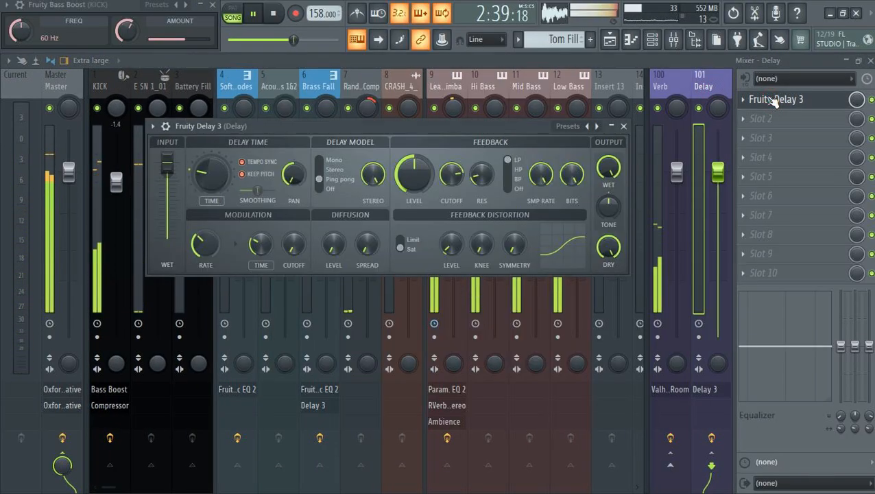
{"action": "left_click", "coordinate": [774, 100]}
Return the mixer to the Compact 2 layout and its smaller window size, and hide it to show the playlist
{"action": "left_click", "coordinate": [89, 61]}
{"action": "left_click", "coordinate": [87, 87]}
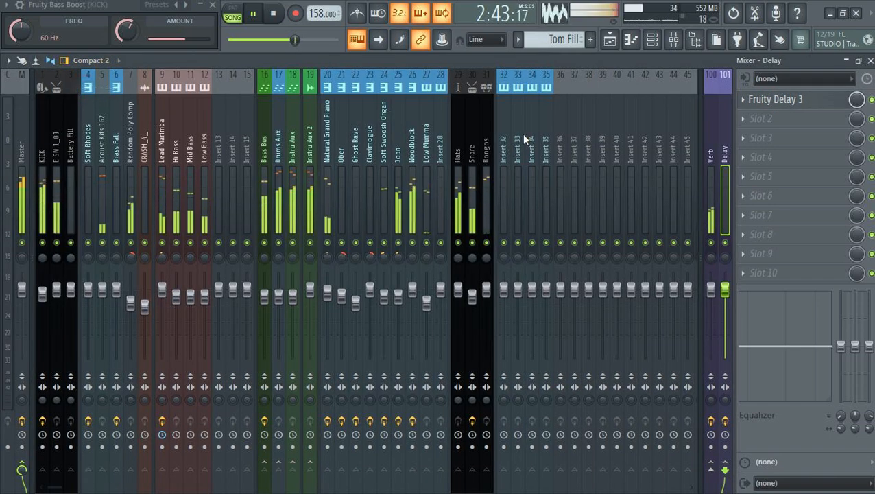
{"action": "left_click", "coordinate": [858, 61]}
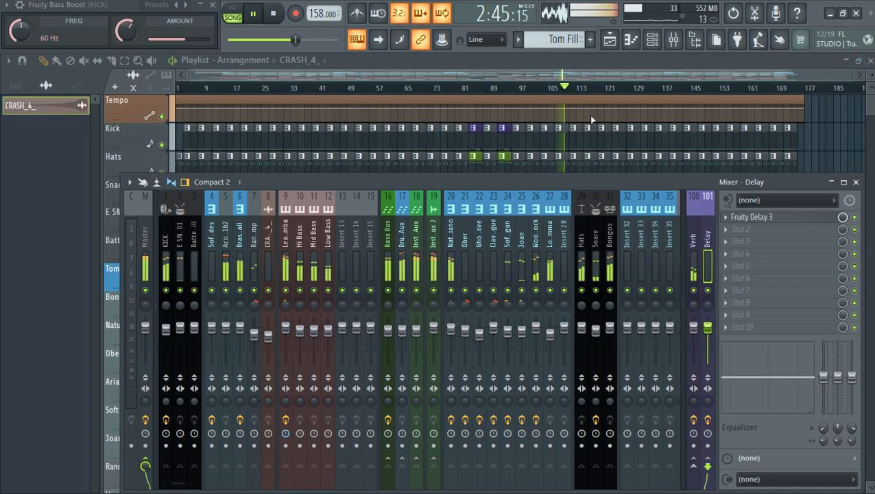
{"action": "key", "text": "F9"}
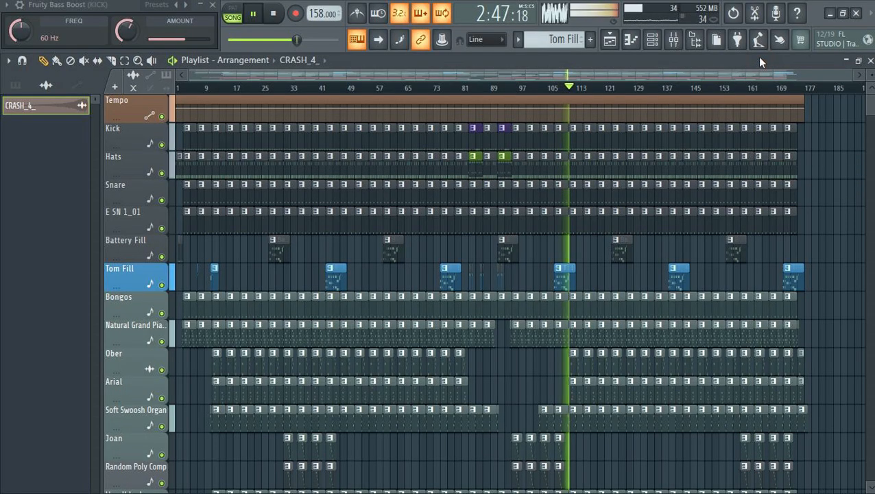
Review the lower playlist tracks down to Master - Volume during playback
{"action": "scroll", "coordinate": [831, 119], "scroll_direction": "down", "scroll_amount": 4}
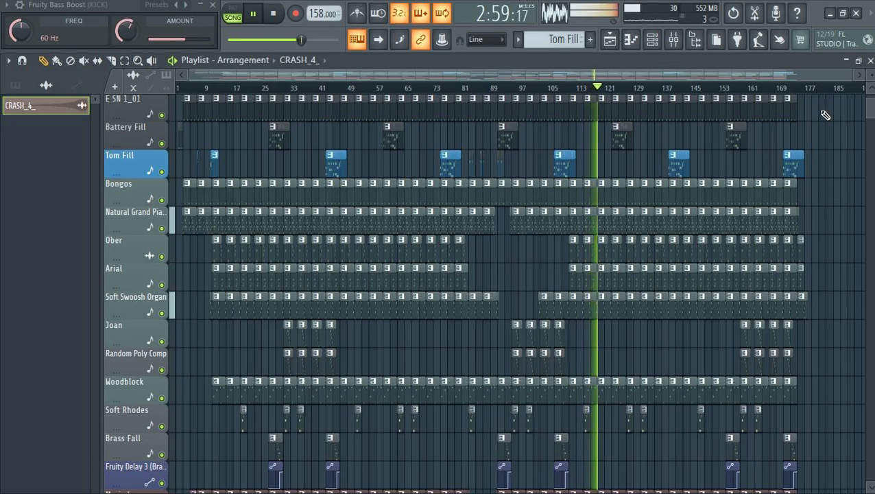
{"action": "scroll", "coordinate": [823, 208], "scroll_direction": "down", "scroll_amount": 6}
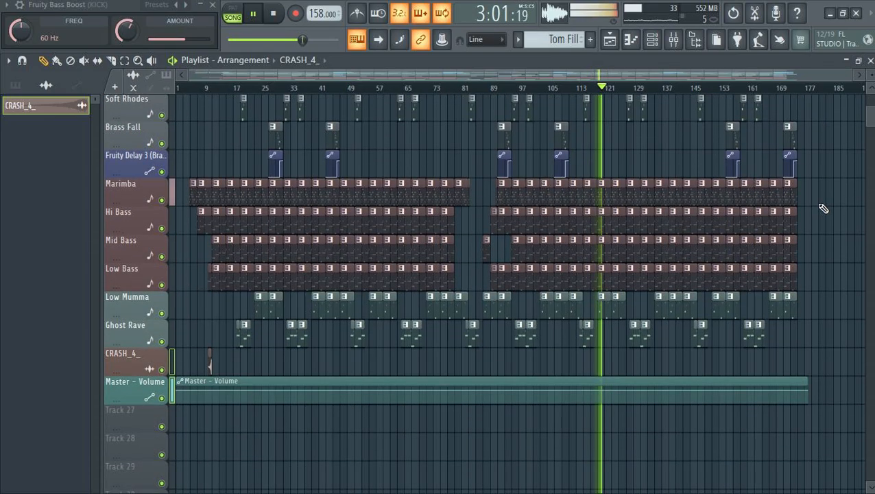
{"action": "scroll", "coordinate": [632, 100], "scroll_direction": "up", "scroll_amount": 4}
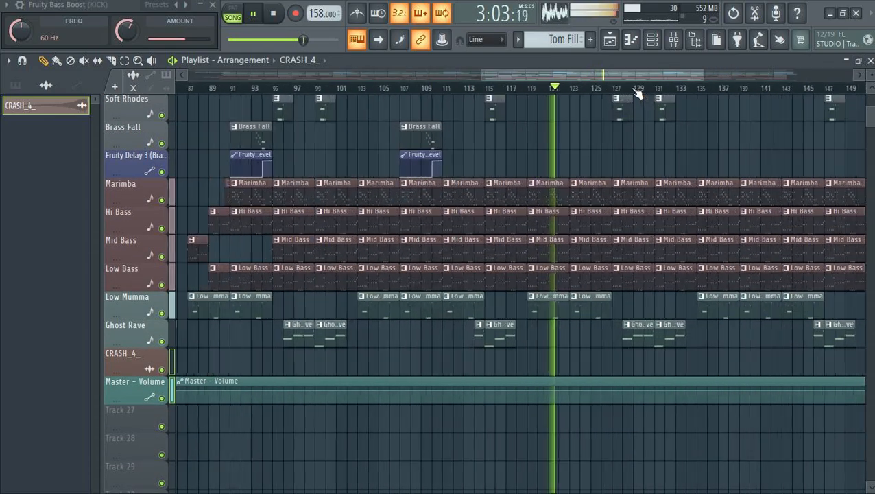
Examine the Hypersonic 2 Route patches and their output routing on the MIX page, and close the synth and channel rack
{"action": "left_click", "coordinate": [651, 41]}
{"action": "left_click", "coordinate": [292, 105]}
{"action": "left_click", "coordinate": [316, 136]}
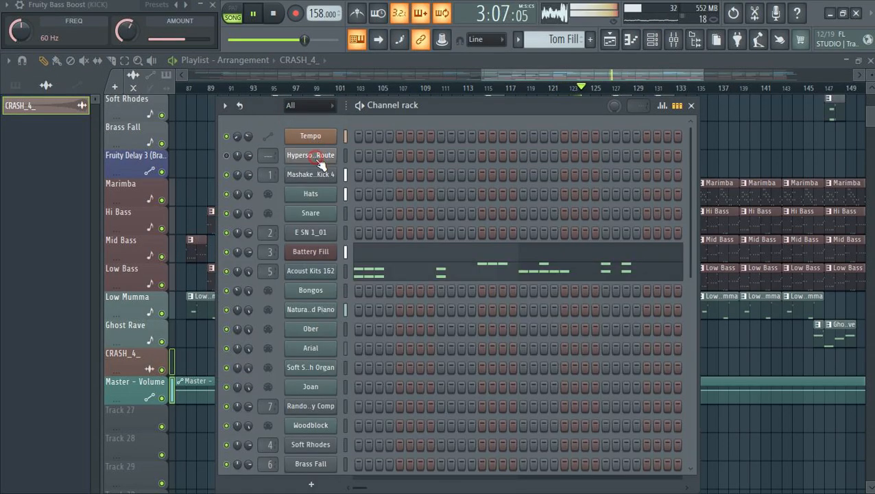
{"action": "left_click", "coordinate": [317, 158]}
{"action": "left_click_drag", "start_coordinate": [399, 56], "coordinate": [386, 112]}
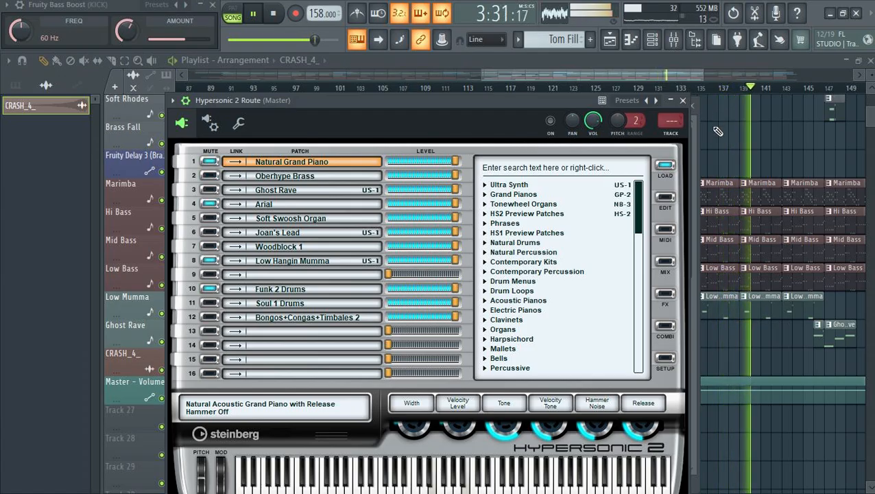
{"action": "left_click", "coordinate": [668, 261]}
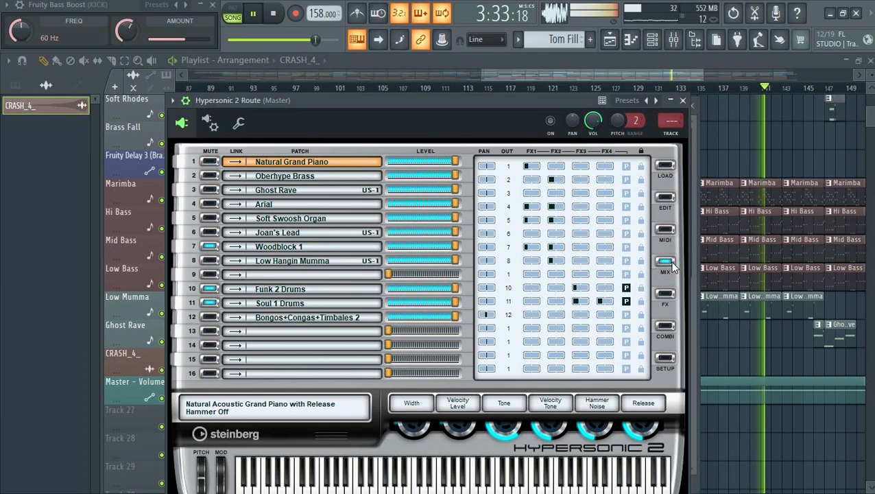
{"action": "left_click", "coordinate": [682, 100]}
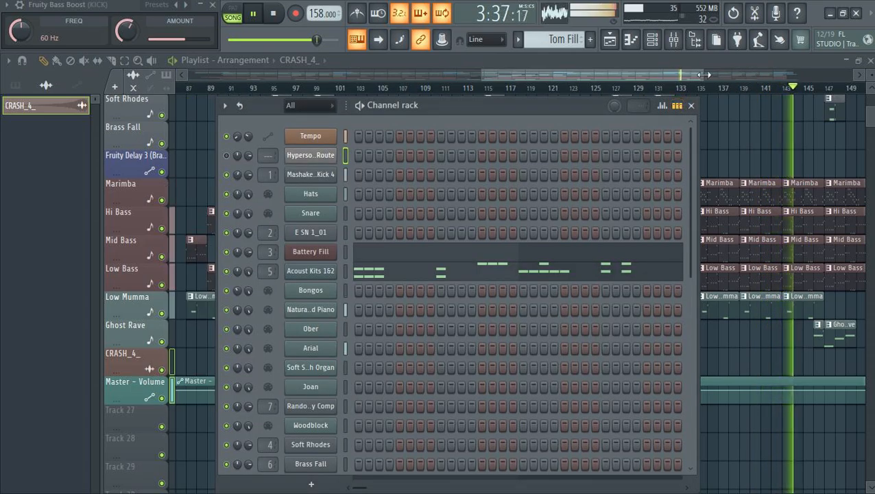
{"action": "left_click", "coordinate": [691, 105]}
Review the closing section of the arrangement and move the playback position to about bar 156
{"action": "scroll", "coordinate": [747, 91], "scroll_direction": "down", "scroll_amount": 3}
{"action": "scroll", "coordinate": [750, 94], "scroll_direction": "down", "scroll_amount": 4}
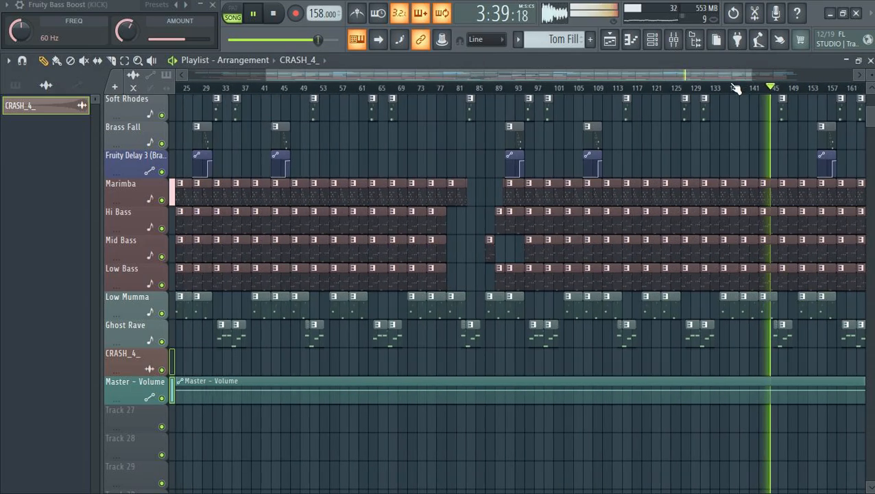
{"action": "scroll", "coordinate": [775, 93], "scroll_direction": "up", "scroll_amount": 5}
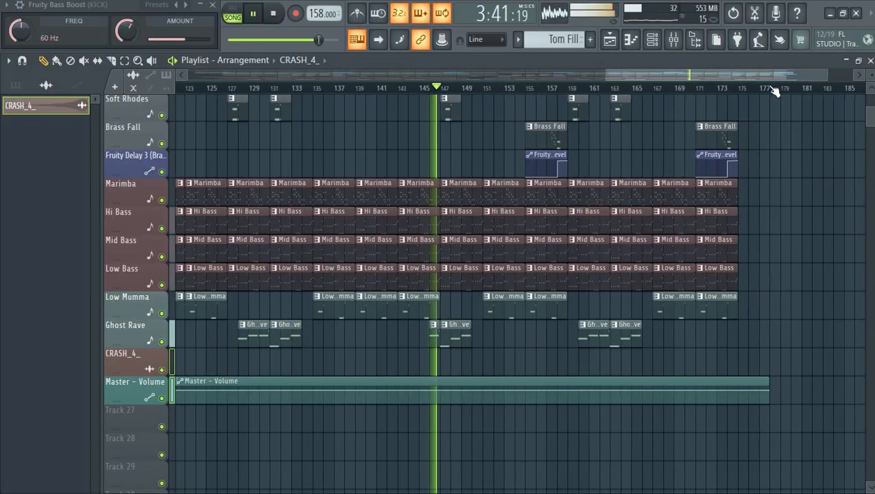
{"action": "scroll", "coordinate": [783, 181], "scroll_direction": "up", "scroll_amount": 8}
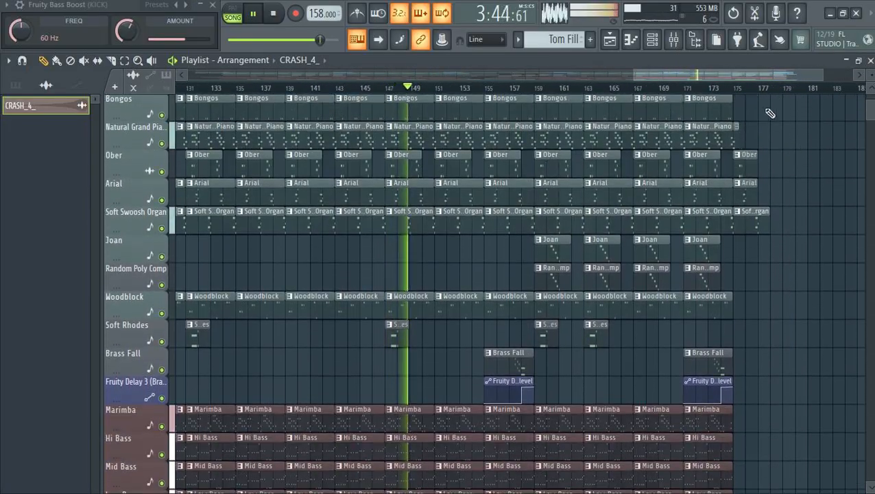
{"action": "left_click", "coordinate": [727, 88]}
{"action": "left_click", "coordinate": [498, 89]}
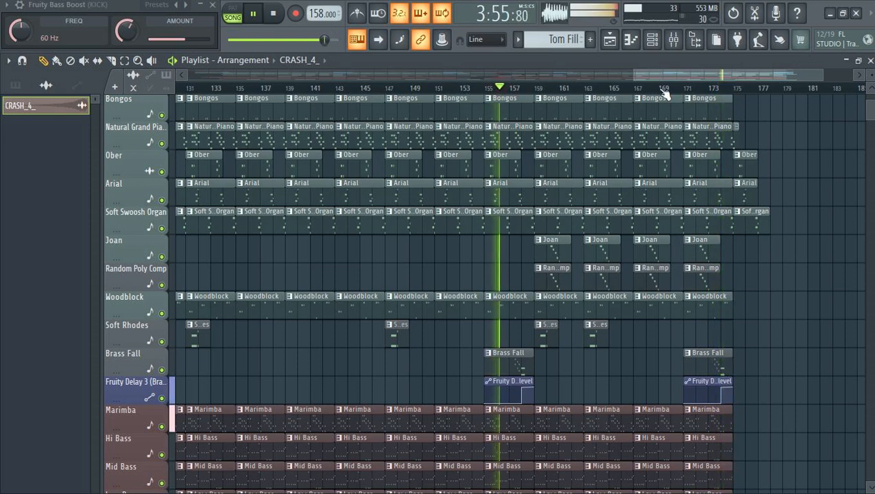
Review the arrangement's ending during playback, from the drum tracks down to Master - Volume, and examine the clips from bar 166 onward more closely
{"action": "left_click_drag", "start_coordinate": [715, 76], "coordinate": [770, 93]}
{"action": "scroll", "coordinate": [763, 192], "scroll_direction": "down", "scroll_amount": 5}
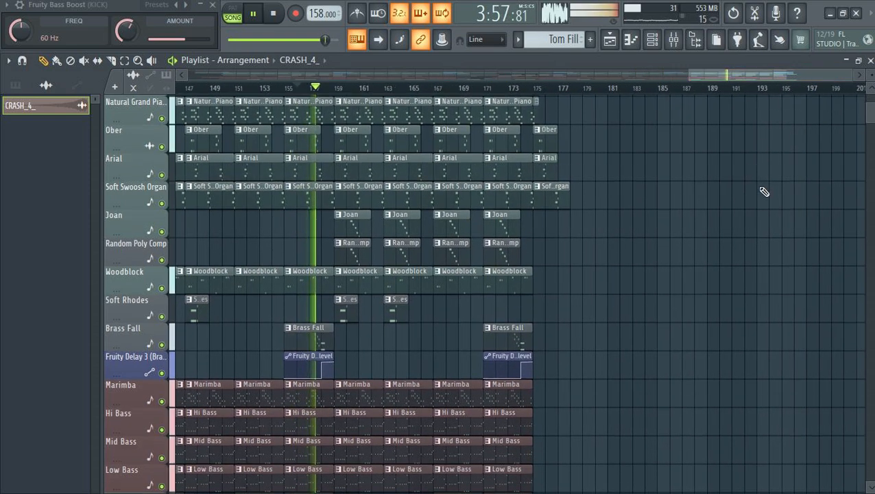
{"action": "scroll", "coordinate": [763, 191], "scroll_direction": "up", "scroll_amount": 12}
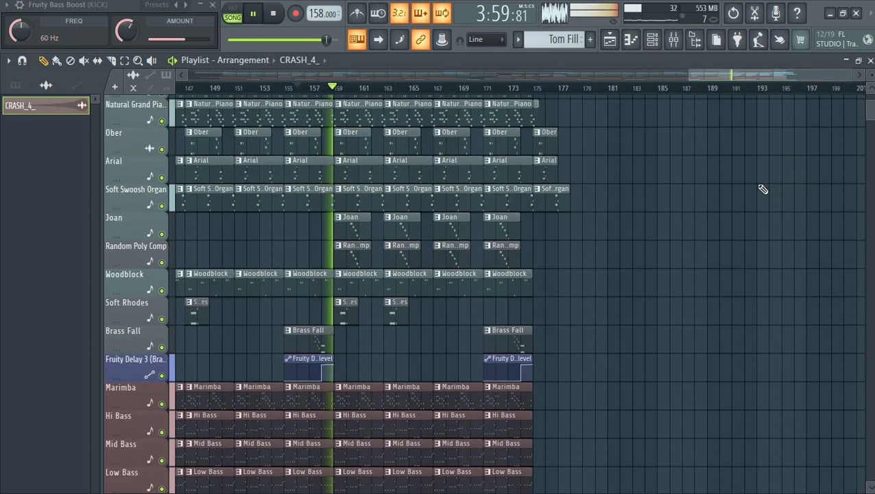
{"action": "scroll", "coordinate": [663, 199], "scroll_direction": "down", "scroll_amount": 12}
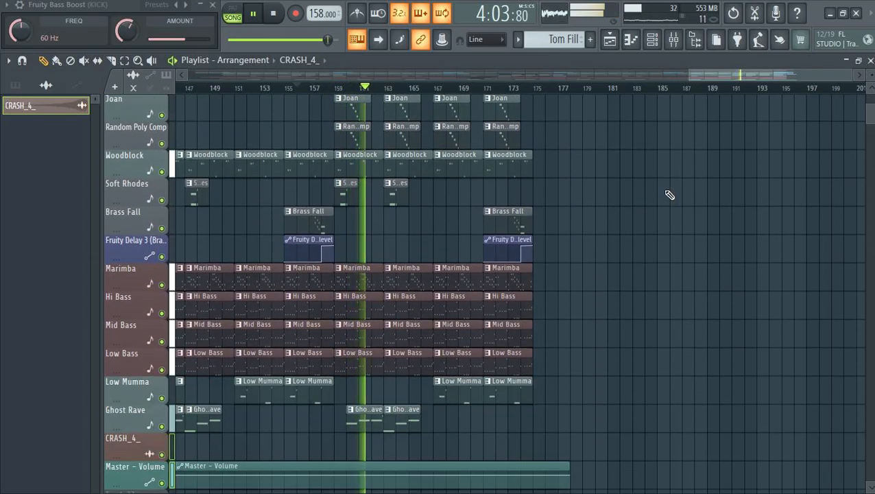
{"action": "scroll", "coordinate": [671, 190], "scroll_direction": "up", "scroll_amount": 10}
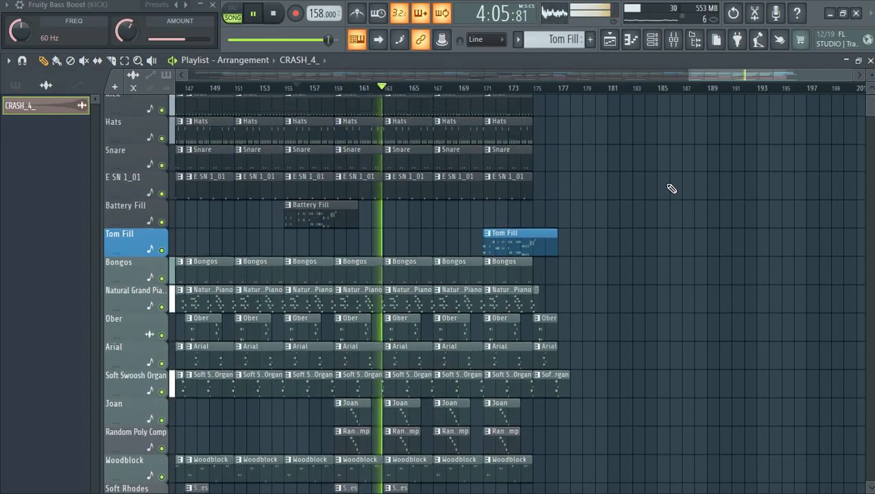
{"action": "scroll", "coordinate": [673, 189], "scroll_direction": "down", "scroll_amount": 4}
{"action": "scroll", "coordinate": [675, 189], "scroll_direction": "down", "scroll_amount": 5}
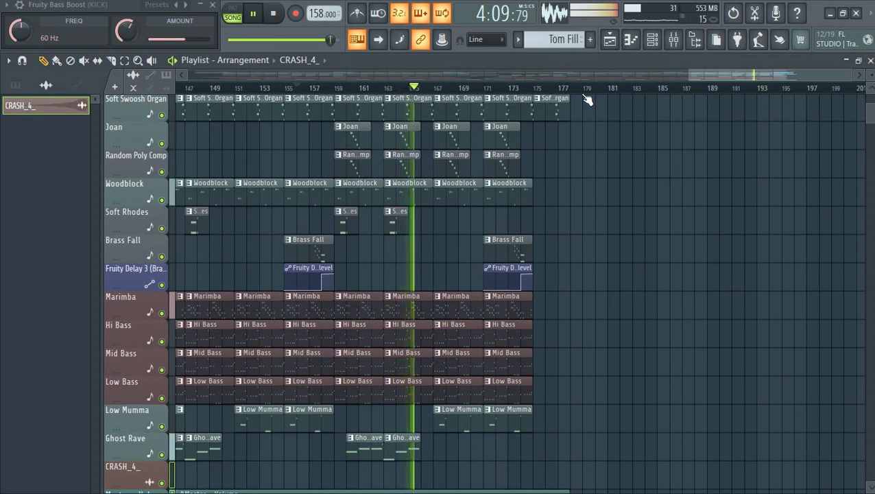
{"action": "scroll", "coordinate": [624, 99], "scroll_direction": "up", "scroll_amount": 4}
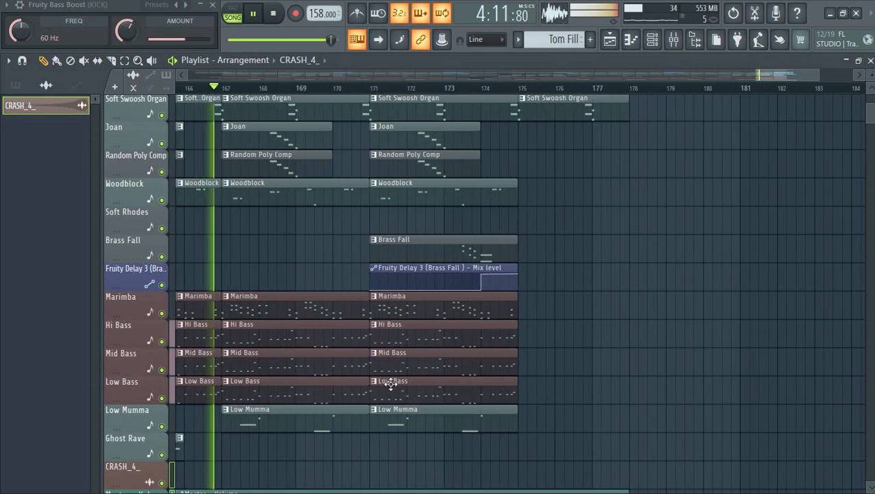
{"action": "scroll", "coordinate": [828, 341], "scroll_direction": "down", "scroll_amount": 3}
{"action": "scroll", "coordinate": [827, 340], "scroll_direction": "up", "scroll_amount": 5}
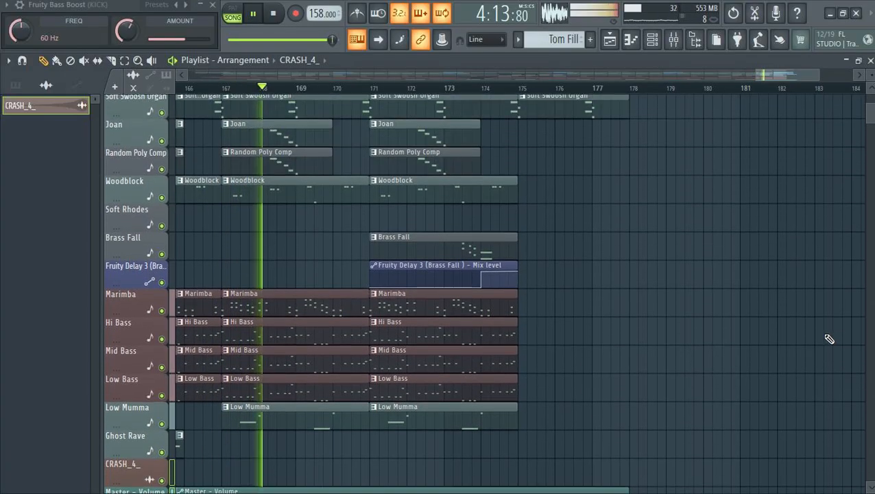
{"action": "scroll", "coordinate": [823, 338], "scroll_direction": "up", "scroll_amount": 3}
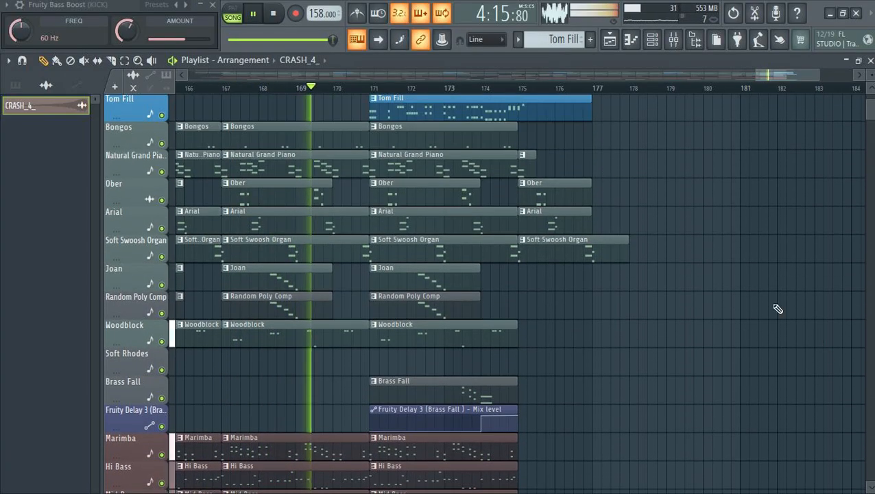